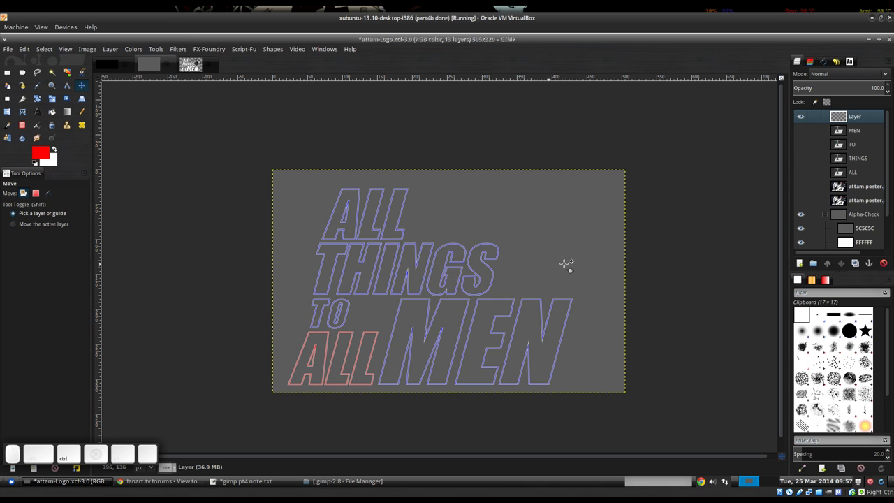
# Step: Add a new layer group above the MEN text layer
pyautogui.moveTo(564, 261); pyautogui.dragTo(546, 257)
pyautogui.scroll(4, 466, 289)
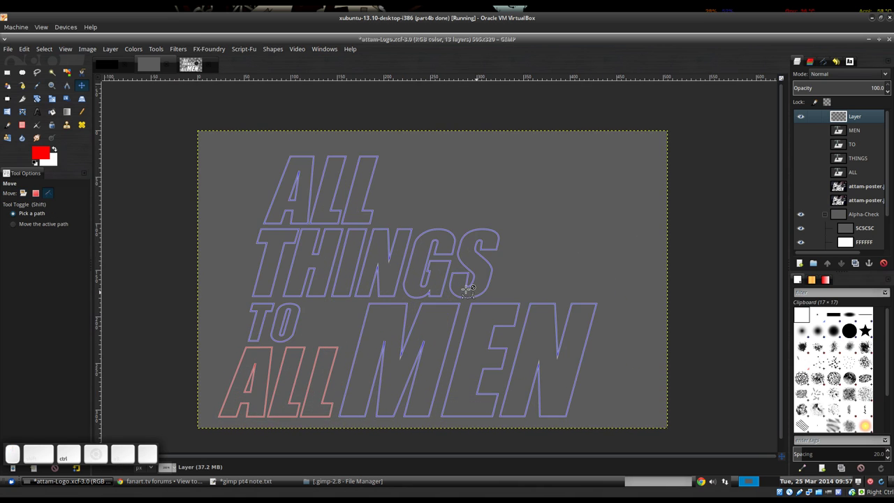
pyautogui.scroll(-3, 465, 285)
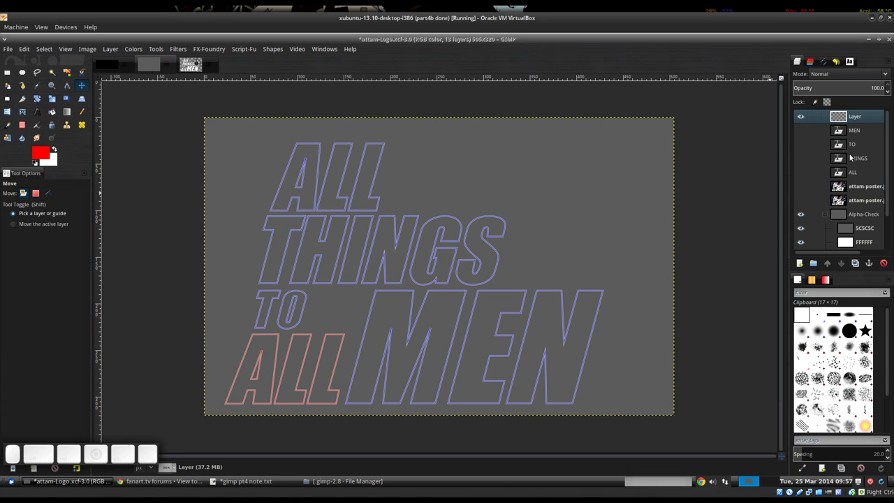
pyautogui.click(855, 133)
pyautogui.click(814, 263)
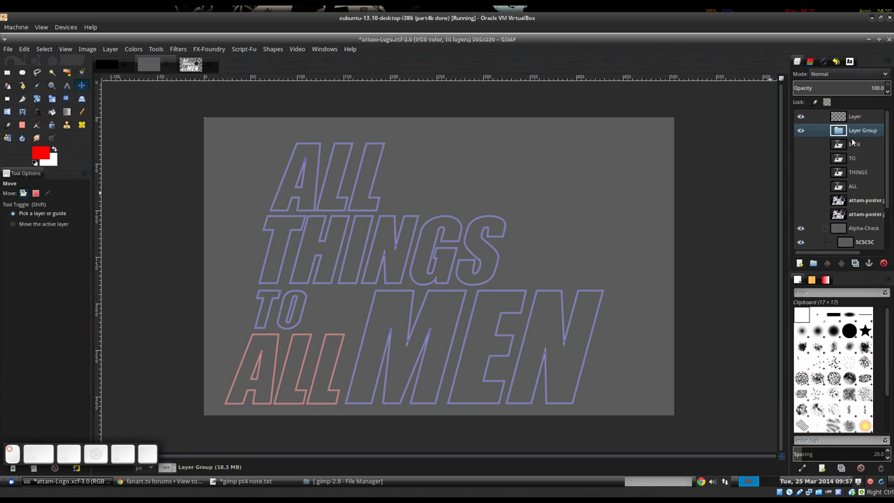
# Step: Name the group 'Text Raws' and move the MEN layer into it
pyautogui.doubleClick(853, 137)
pyautogui.write('Text')
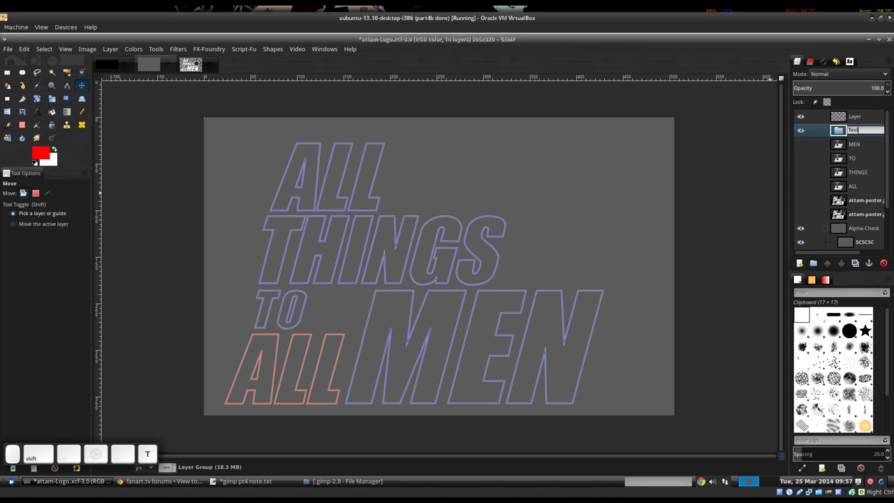
pyautogui.write(' A')
pyautogui.press('Return')
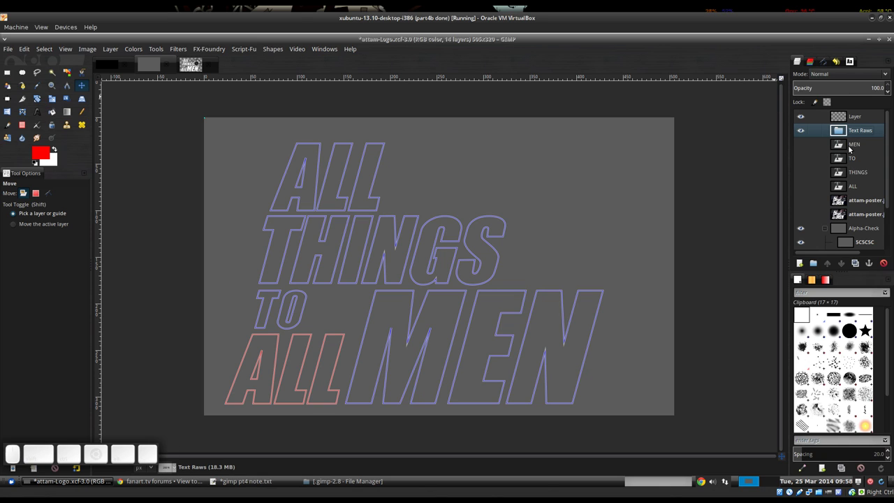
pyautogui.moveTo(850, 148); pyautogui.dragTo(864, 184)
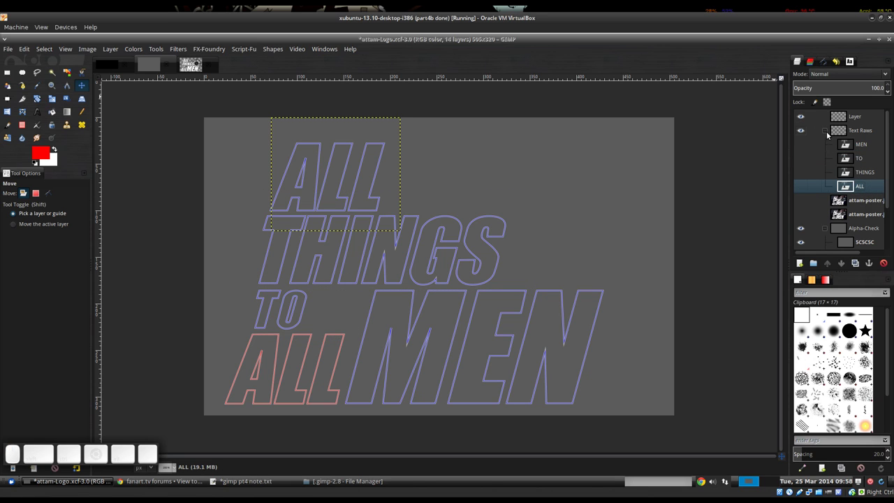
# Step: Move the MEN, TO, THINGS and ALL layers into Text Raws, then hide and collapse the group
pyautogui.moveTo(801, 144); pyautogui.dragTo(800, 187)
pyautogui.click(801, 131)
pyautogui.click(826, 131)
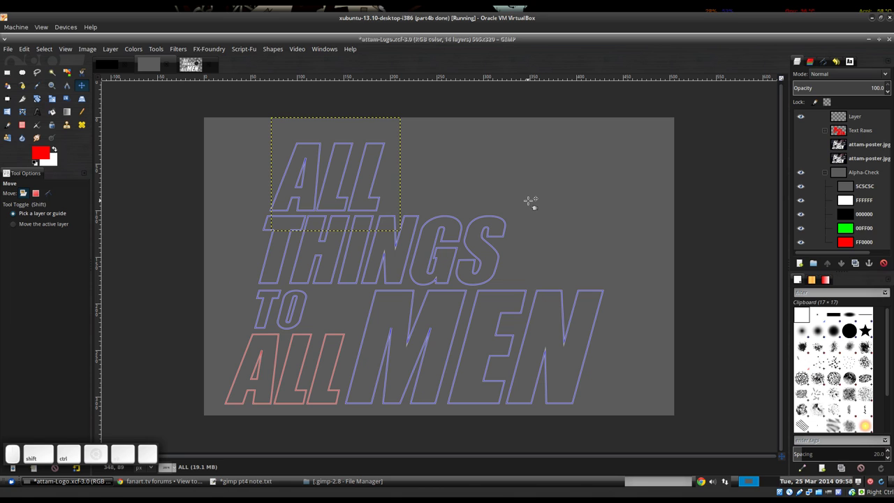
# Step: Collapse the Alpha-Check group and turn on the top attam-poster.jpg layer
pyautogui.moveTo(512, 202); pyautogui.dragTo(491, 214)
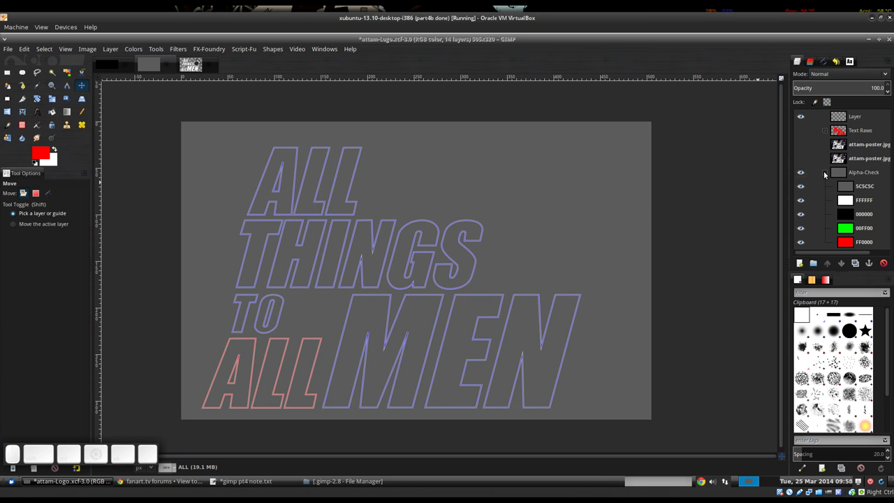
pyautogui.click(825, 173)
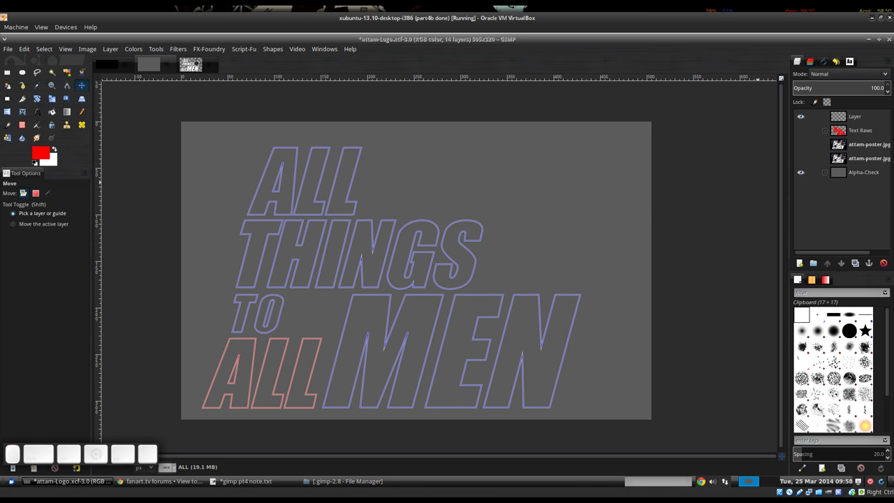
pyautogui.click(823, 62)
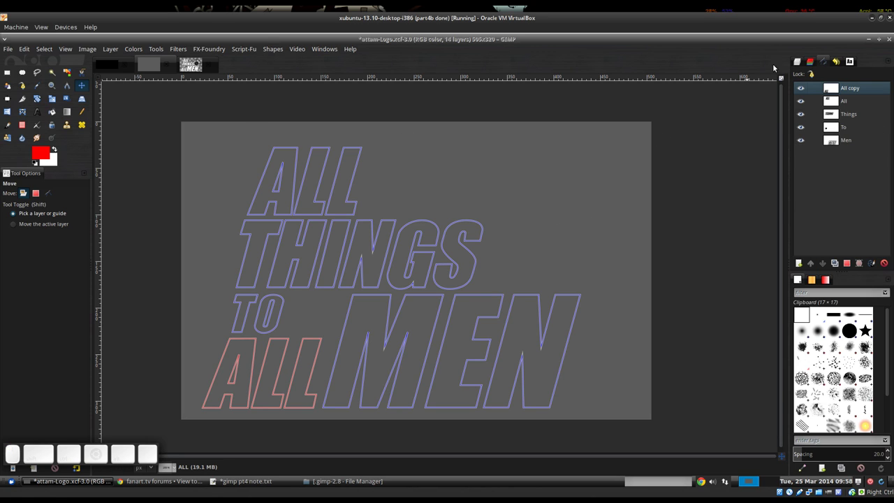
pyautogui.click(797, 62)
pyautogui.click(800, 144)
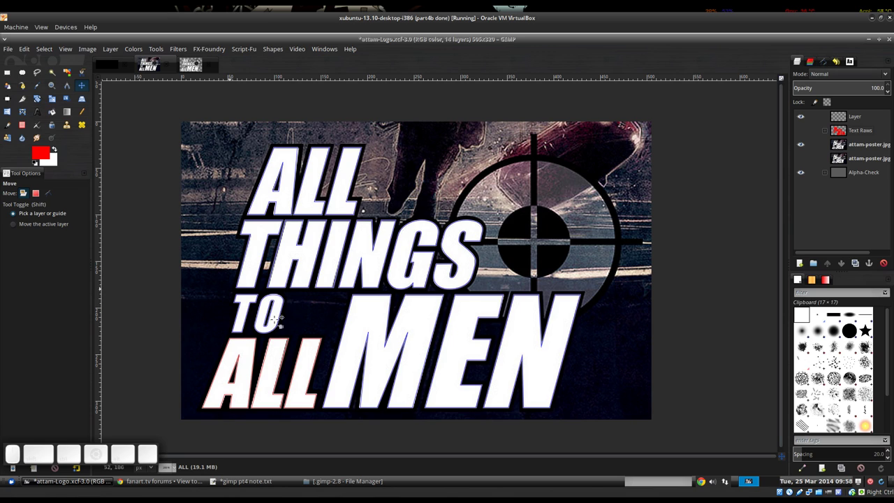
# Step: Make the All copy path and the All, Things, To and Men paths visible
pyautogui.click(825, 62)
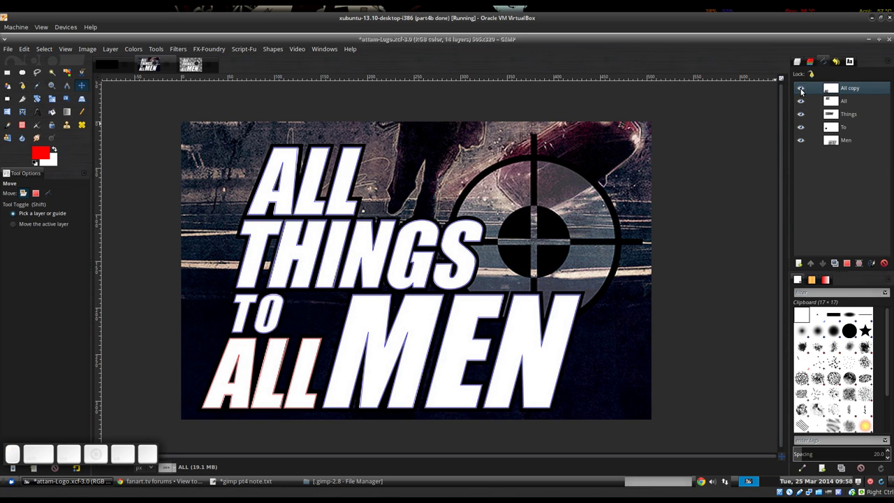
pyautogui.click(801, 89)
pyautogui.click(802, 89)
pyautogui.keyDown('shift'); pyautogui.click(801, 89); pyautogui.keyUp('shift')
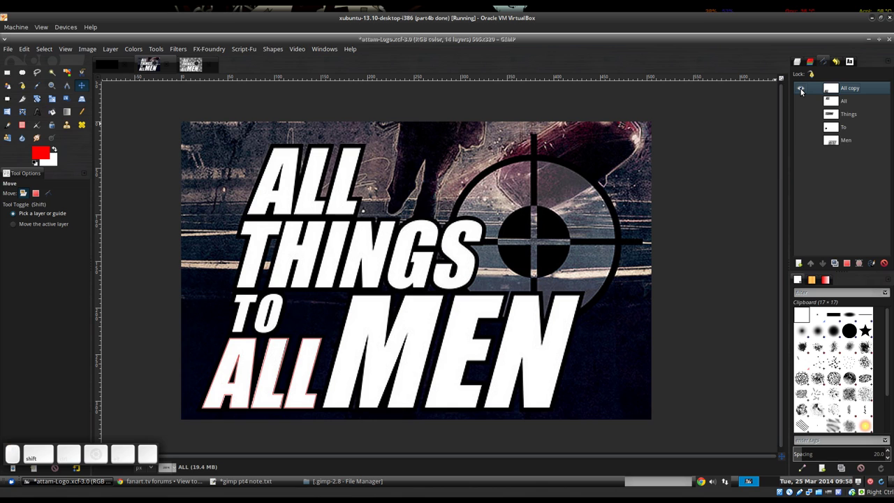
pyautogui.keyDown('shift'); pyautogui.click(801, 90); pyautogui.keyUp('shift')
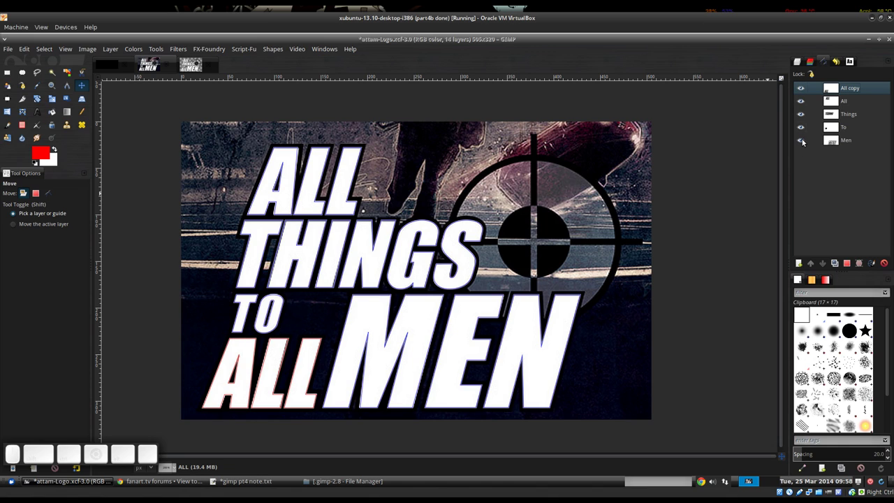
# Step: Merge the visible paths into All copy and save the image as attam-Logo.xcf
pyautogui.rightClick(851, 89)
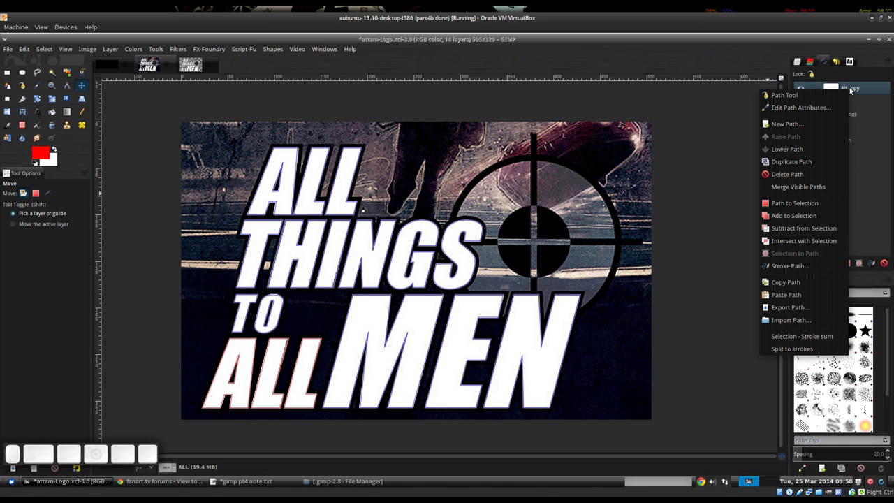
pyautogui.click(820, 187)
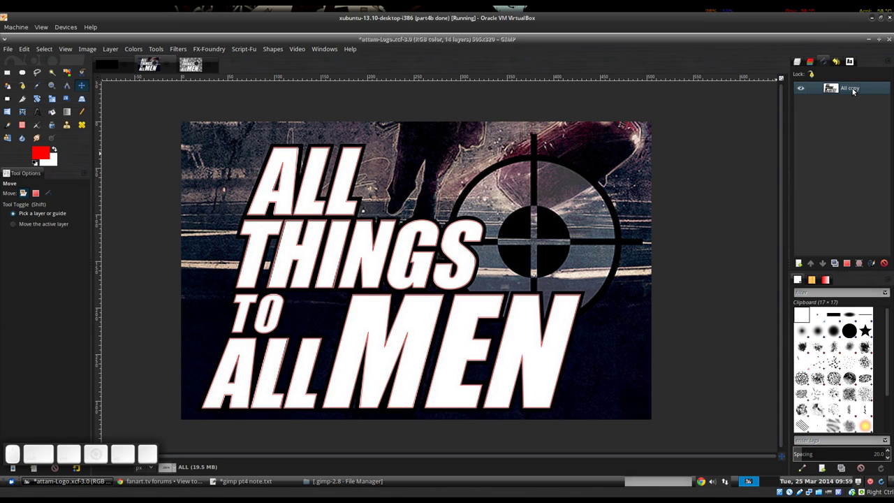
pyautogui.click(796, 62)
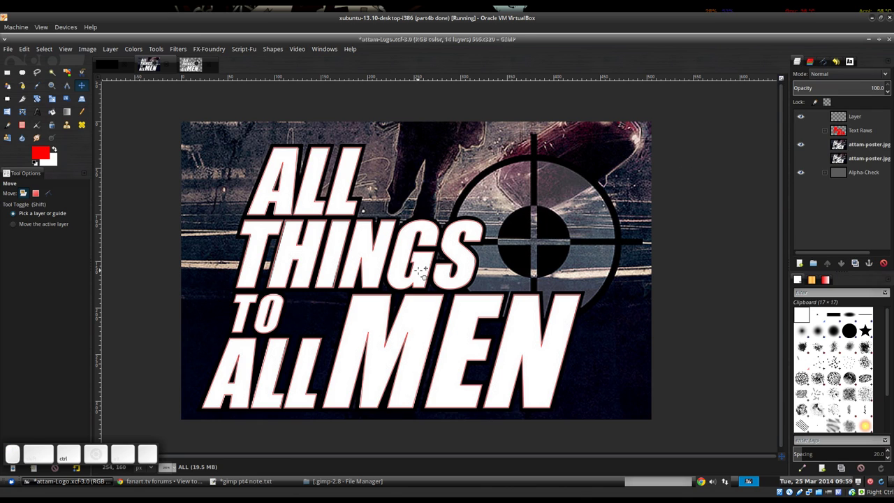
pyautogui.hotkey('ctrl', 's')
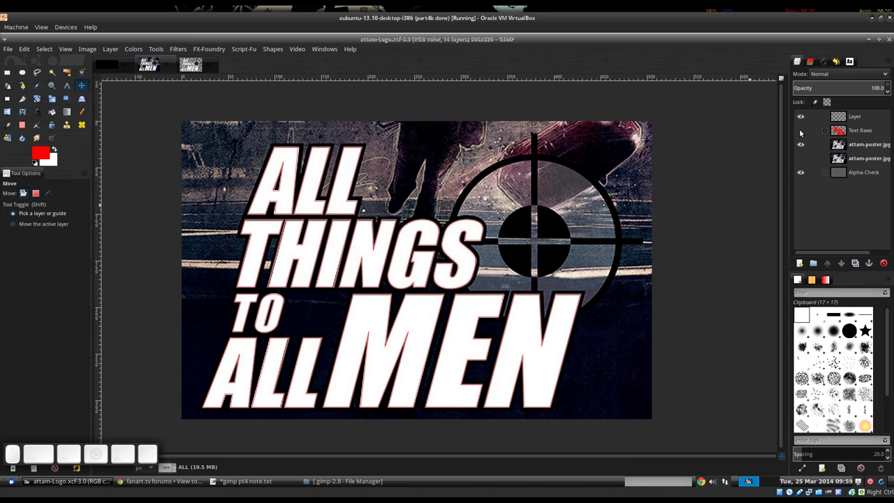
# Step: Select the empty Layer and zoom around the crosshair to inspect it
pyautogui.click(852, 118)
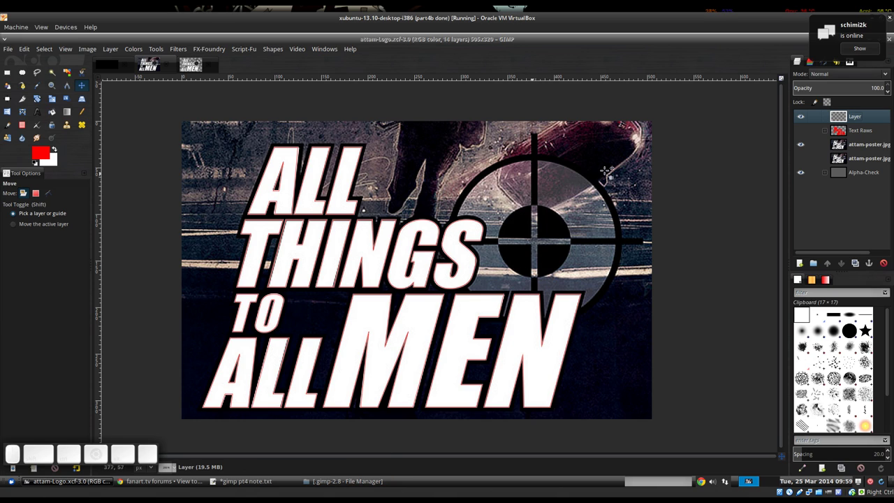
pyautogui.scroll(2, 558, 143)
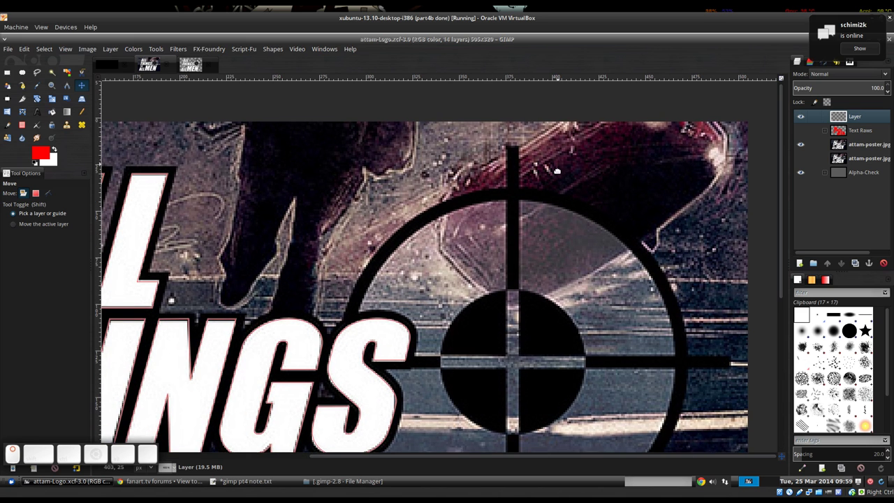
pyautogui.scroll(1, 558, 161)
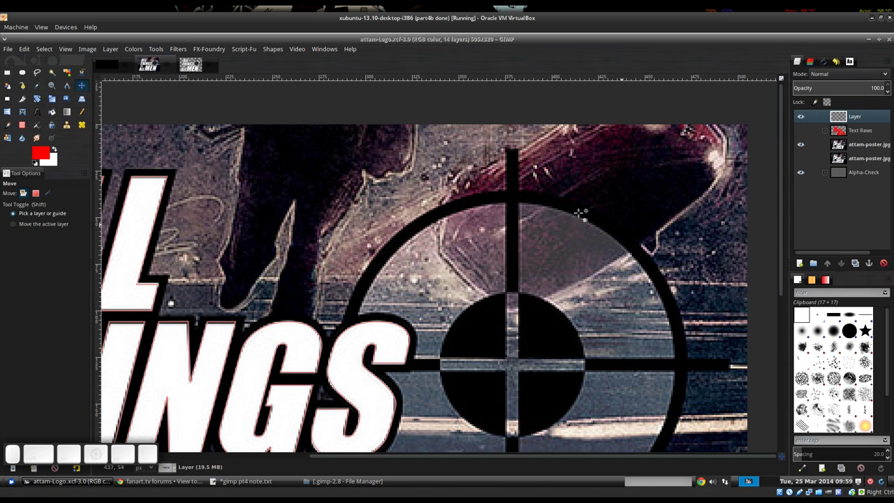
pyautogui.press('-')
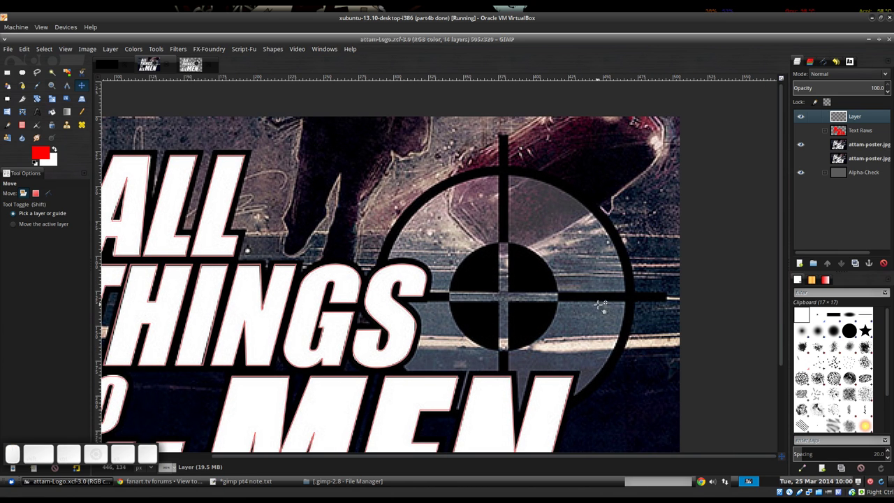
pyautogui.press('ctrl')
pyautogui.scroll(-2, 543, 249)
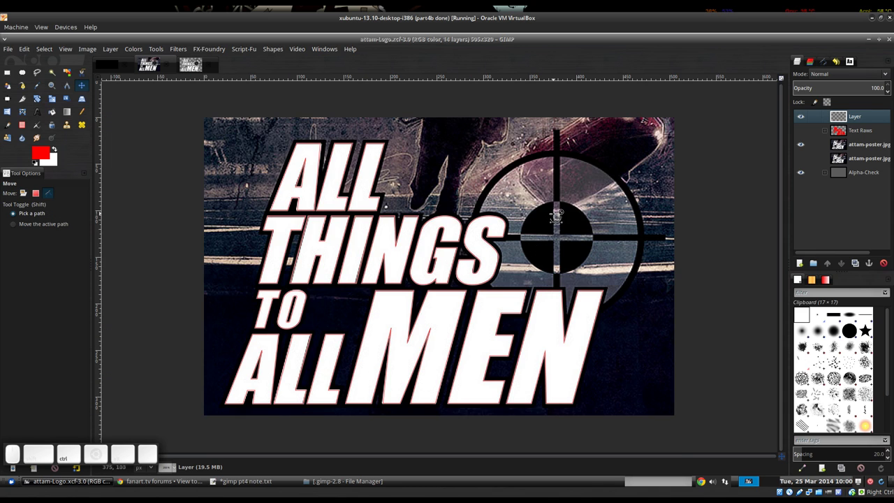
pyautogui.scroll(1, 557, 216)
pyautogui.scroll(3, 577, 215)
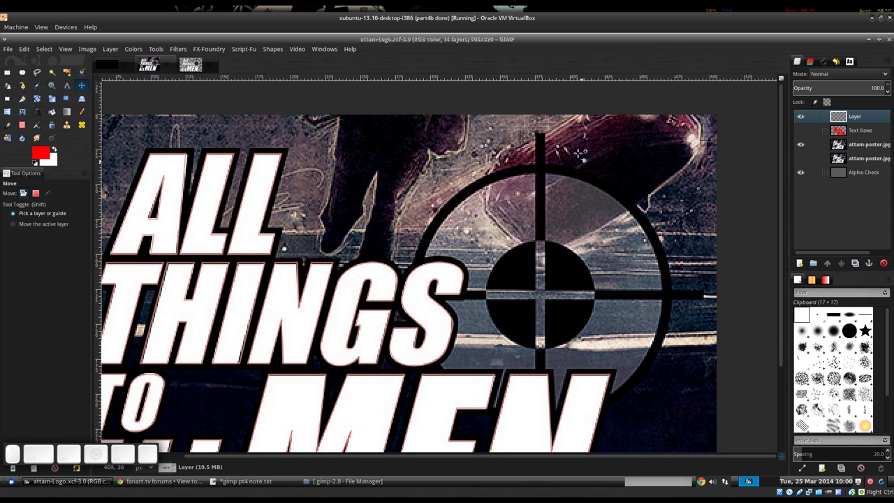
pyautogui.press('-')
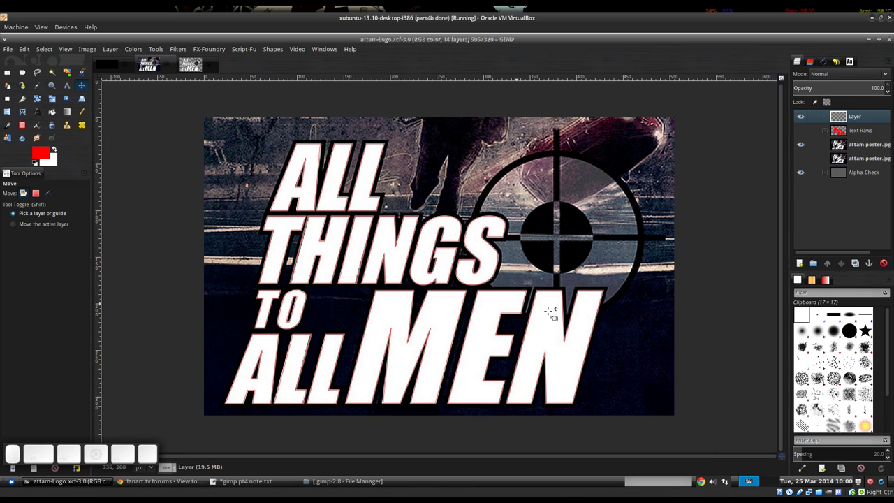
# Step: Hide the merged All copy path outline so the poster lettering shows clearly
pyautogui.click(824, 62)
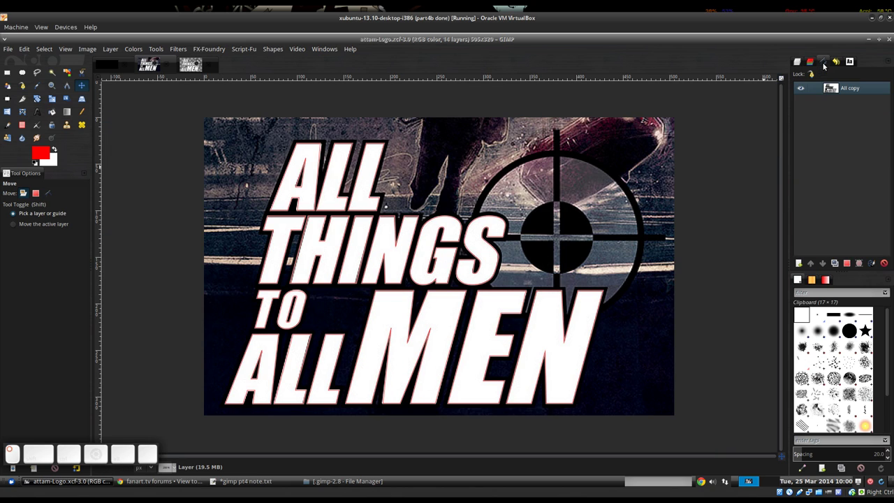
pyautogui.click(801, 88)
pyautogui.click(797, 62)
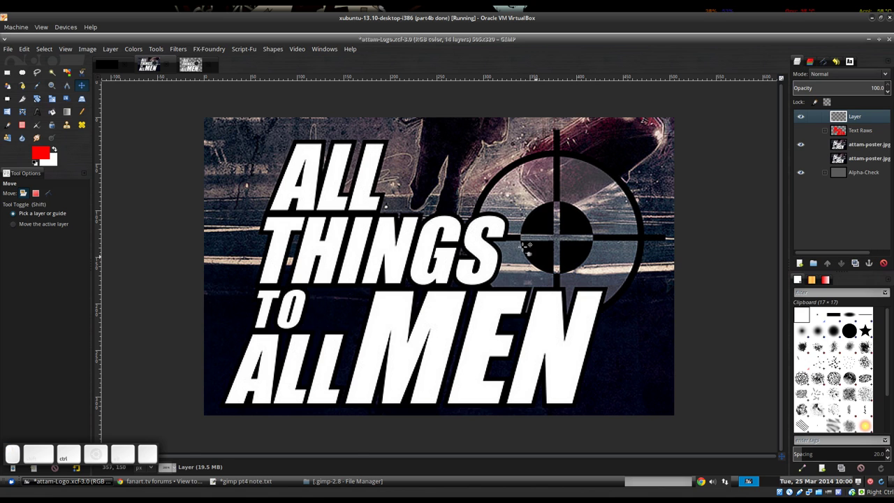
pyautogui.scroll(1, 514, 243)
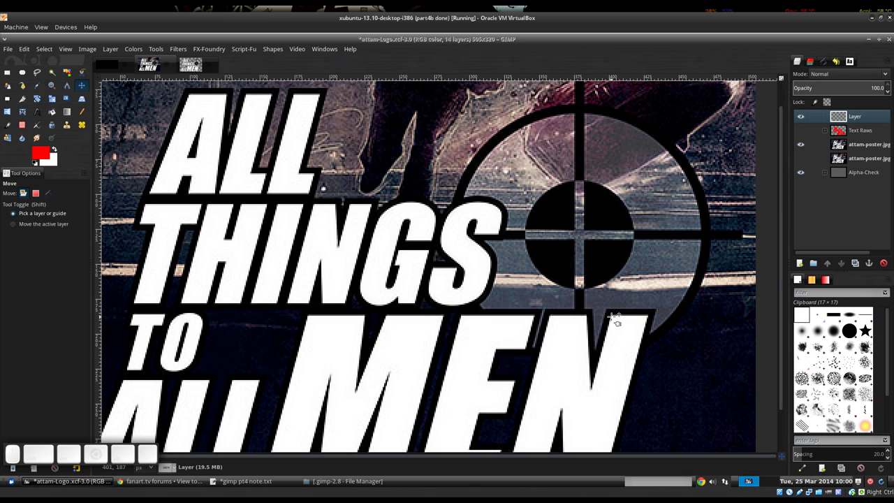
pyautogui.scroll(-1, 612, 316)
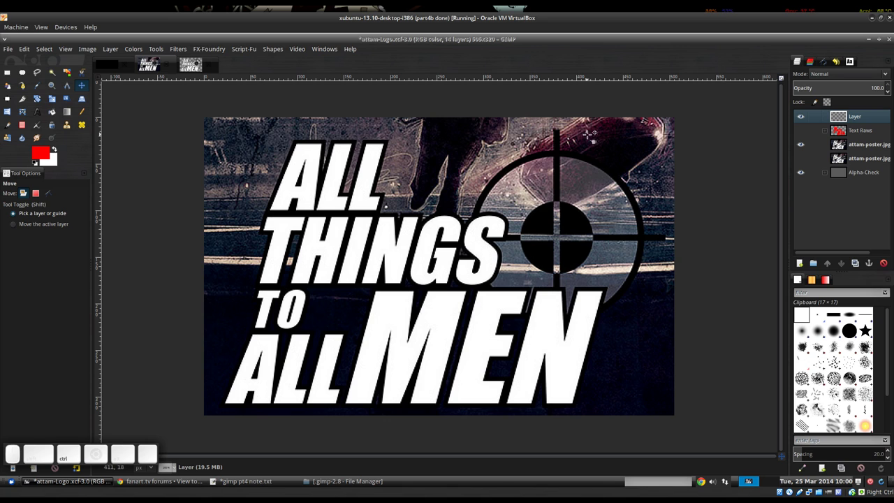
pyautogui.scroll(1, 590, 136)
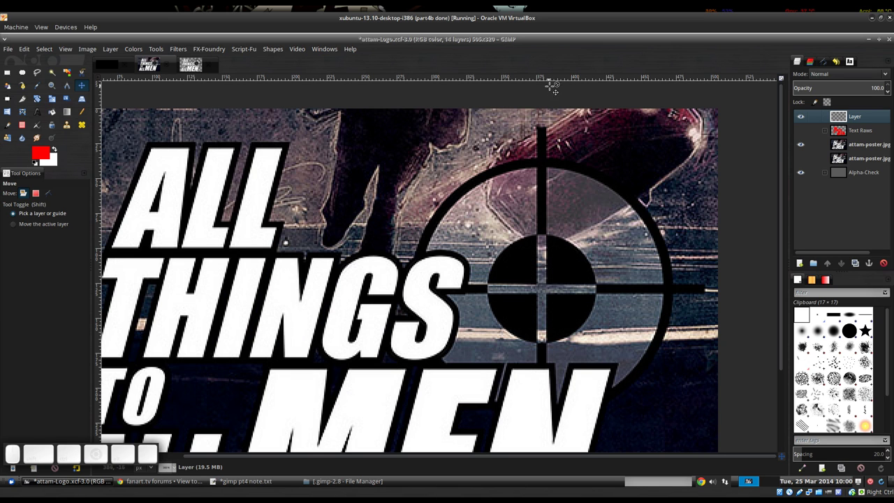
# Step: Show the guides and clear away the old ones after a trial guide
pyautogui.moveTo(553, 79); pyautogui.dragTo(559, 128)
pyautogui.hotkey('ctrl', 'shift', 't')
pyautogui.keyDown('ctrl'); pyautogui.scroll(-1, 618, 235); pyautogui.keyUp('ctrl')
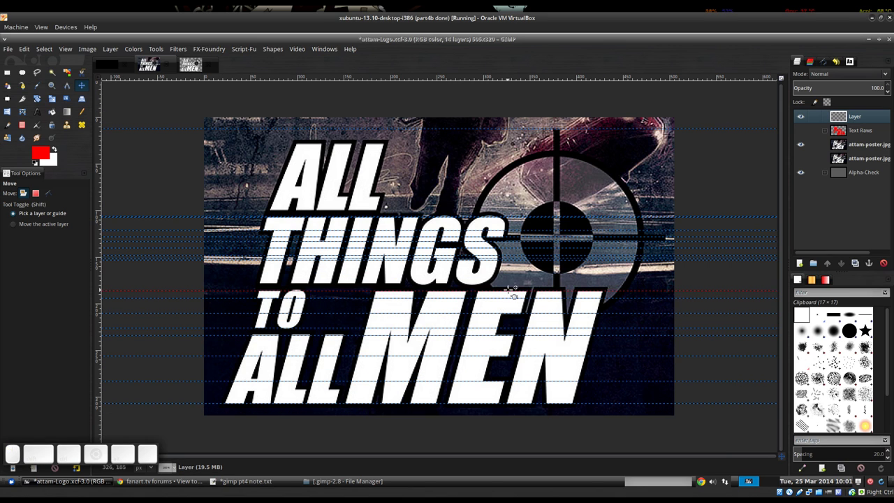
pyautogui.press('4')
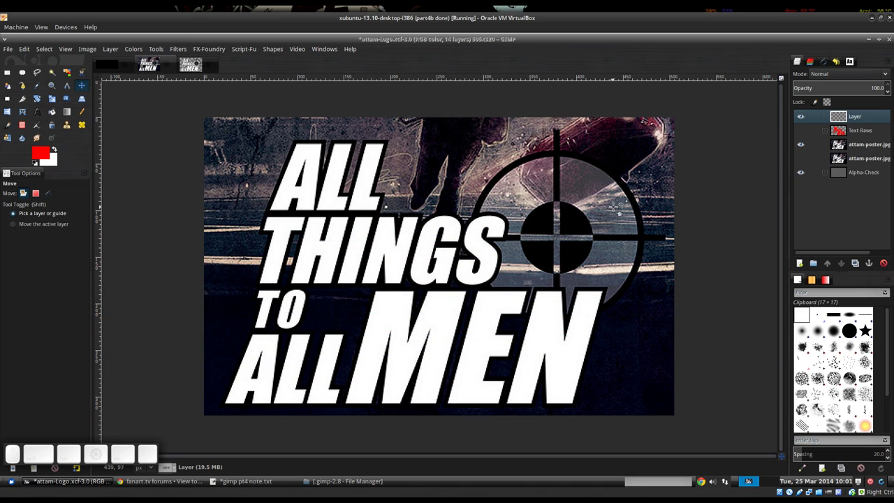
pyautogui.keyDown('ctrl'); pyautogui.scroll(1, 588, 144); pyautogui.keyUp('ctrl')
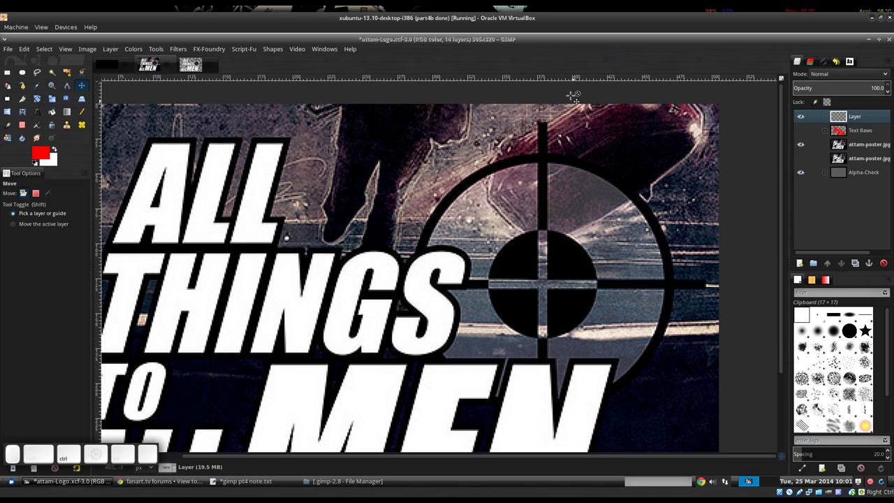
# Step: Place guides at the crosshair's top, right end, horizontal bar and vertical bar
pyautogui.moveTo(567, 81); pyautogui.dragTo(567, 121)
pyautogui.moveTo(98, 255); pyautogui.dragTo(707, 338)
pyautogui.moveTo(572, 79); pyautogui.dragTo(577, 285)
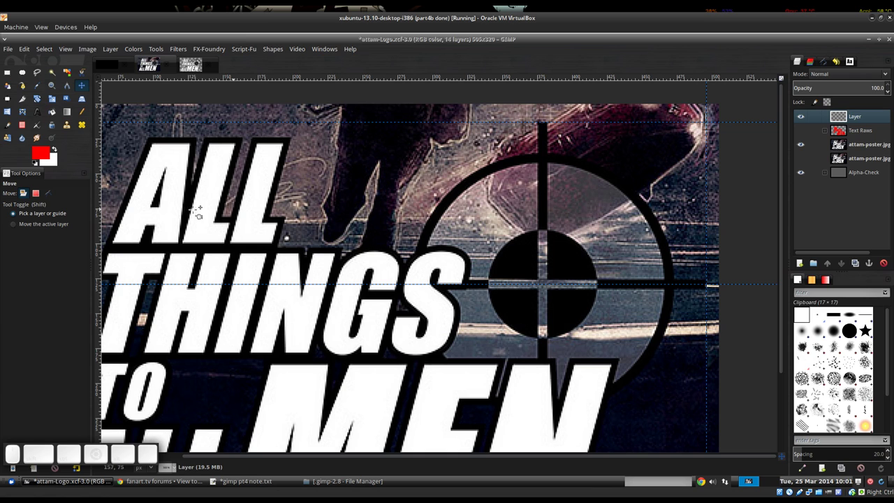
pyautogui.moveTo(98, 227); pyautogui.dragTo(544, 233)
pyautogui.scroll(-5, 544, 283)
pyautogui.scroll(4, 542, 334)
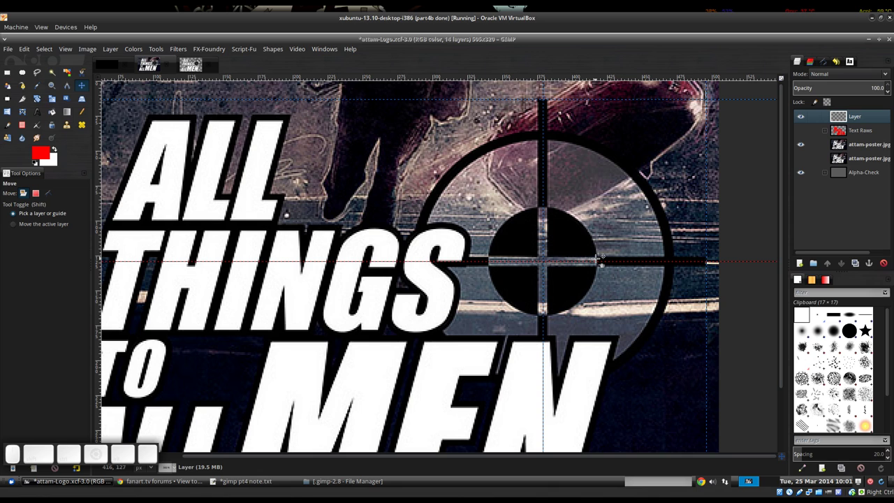
pyautogui.press('b')
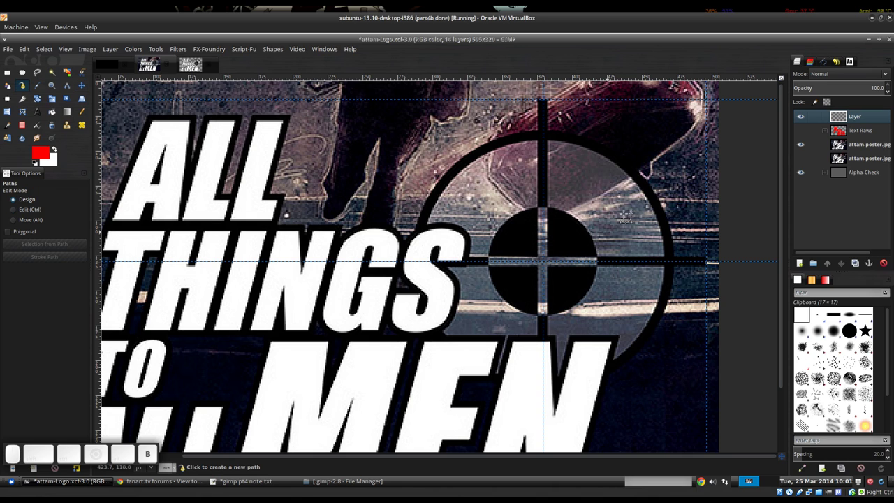
# Step: Draw a straight path from the crosshair's top to the target's centre and make it visible
pyautogui.click(543, 101)
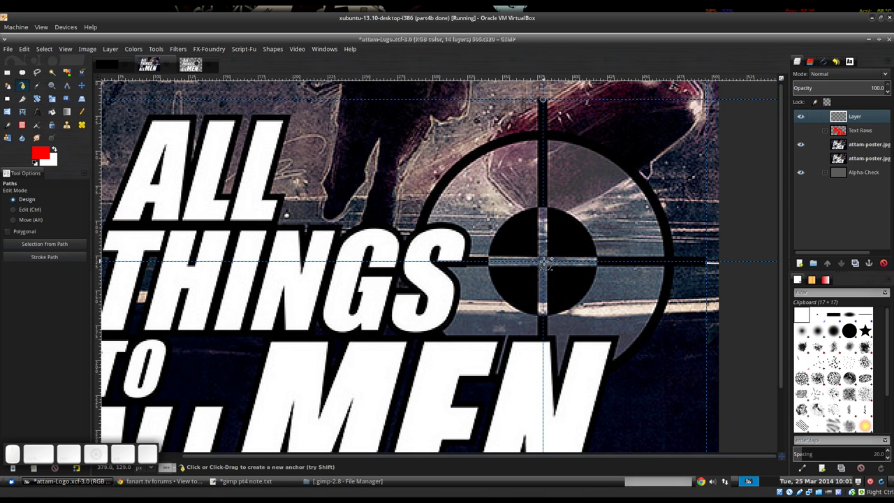
pyautogui.click(544, 263)
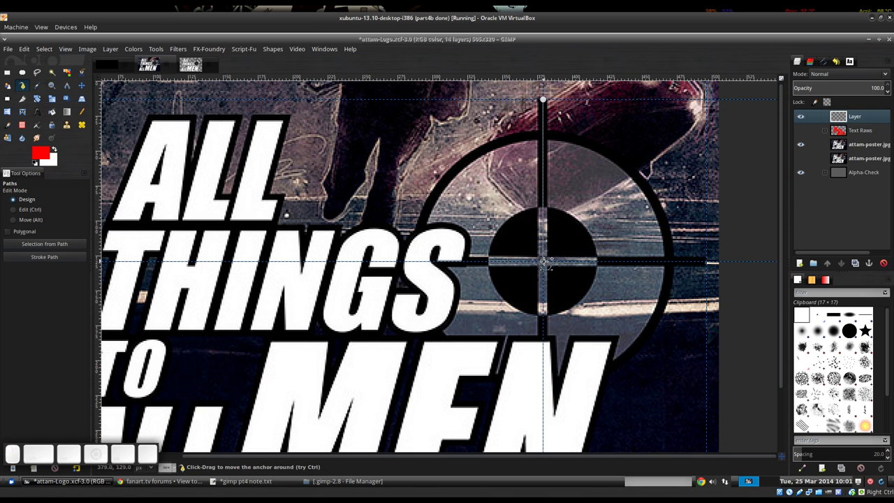
pyautogui.click(823, 61)
pyautogui.click(801, 88)
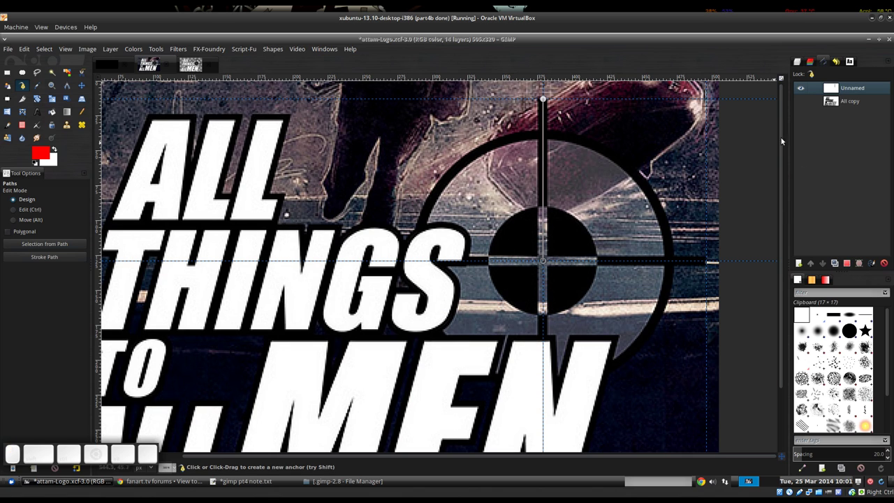
pyautogui.press('m')
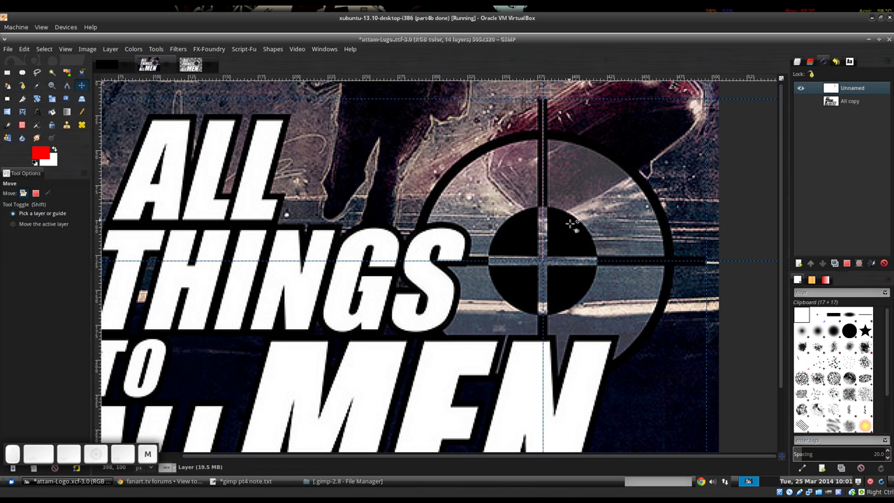
pyautogui.press('-')
# Step: Hide the attam-poster.jpg layer and zoom in near the crosshair centre
pyautogui.click(797, 62)
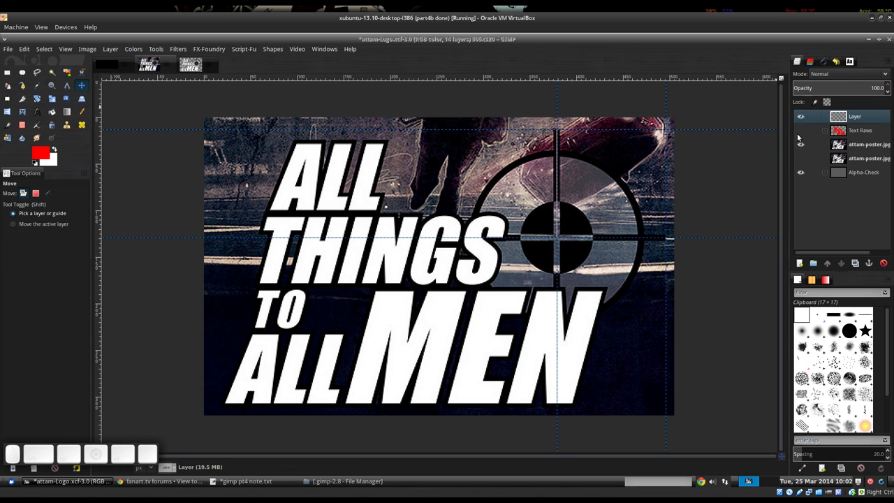
pyautogui.click(801, 145)
pyautogui.press('+')
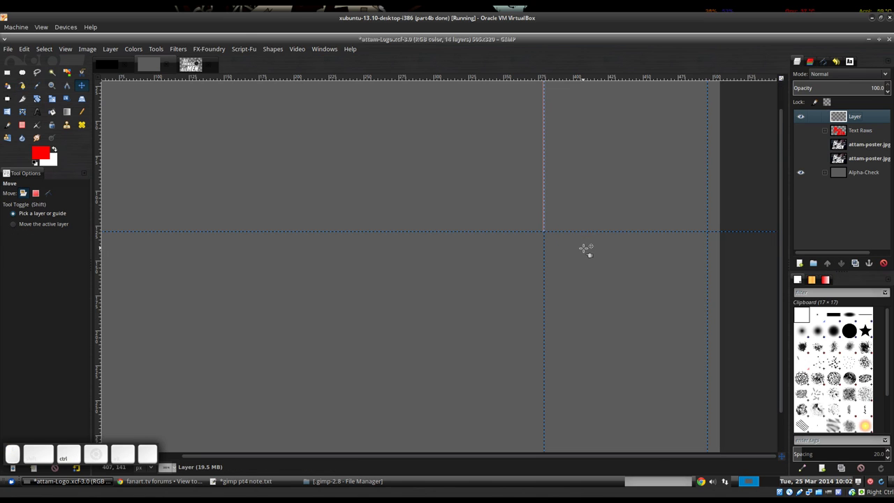
pyautogui.moveTo(588, 173); pyautogui.dragTo(596, 208)
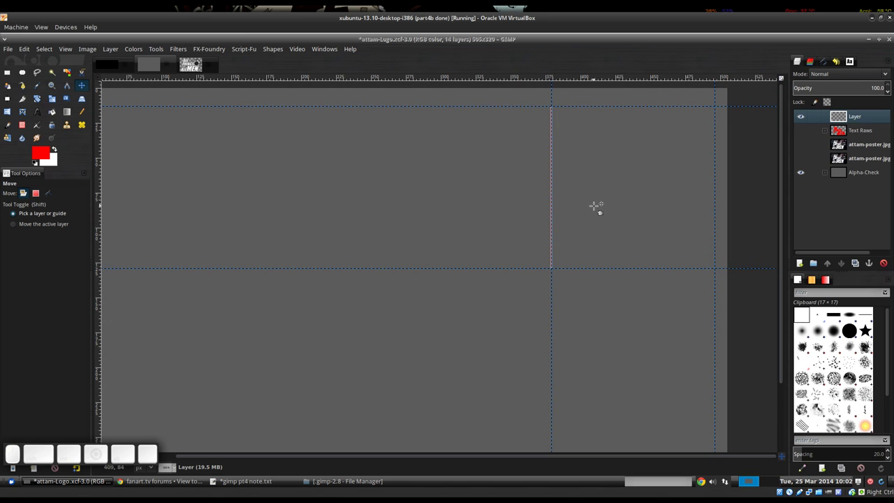
# Step: Try moving the path below the centre in path-move mode, then undo it
pyautogui.press('c')
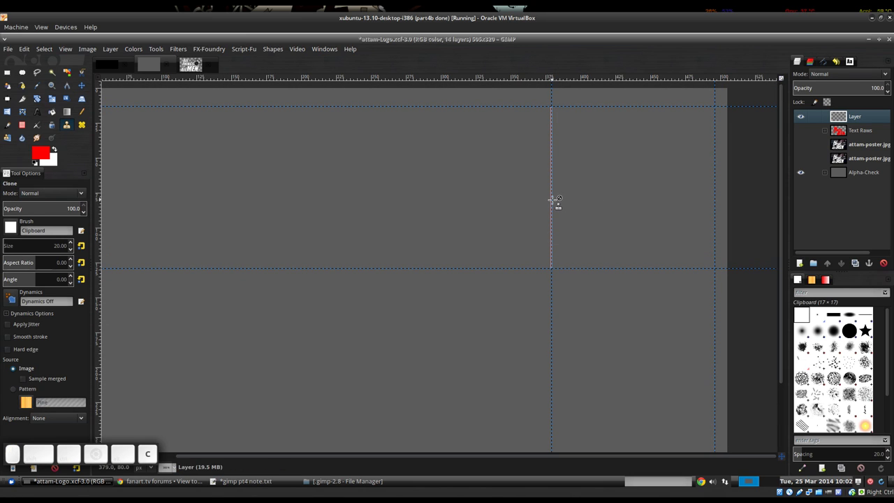
pyautogui.press('m')
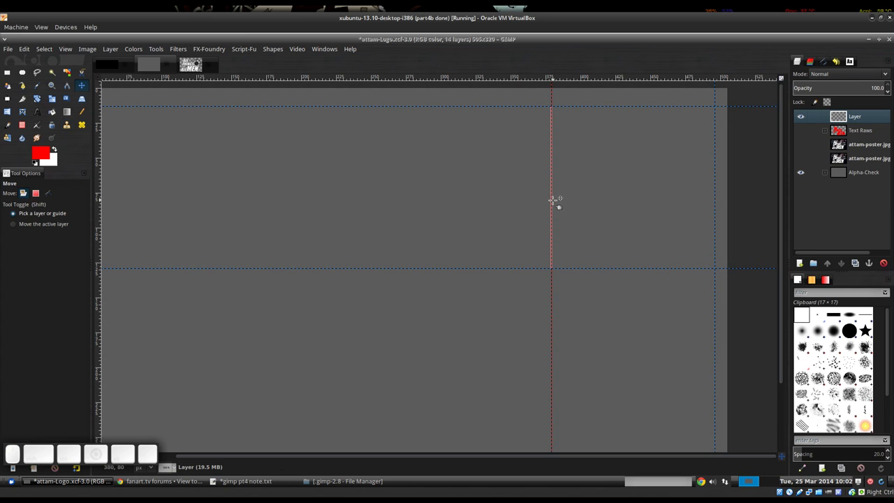
pyautogui.press('ctrl')
pyautogui.moveTo(552, 201); pyautogui.dragTo(551, 366)
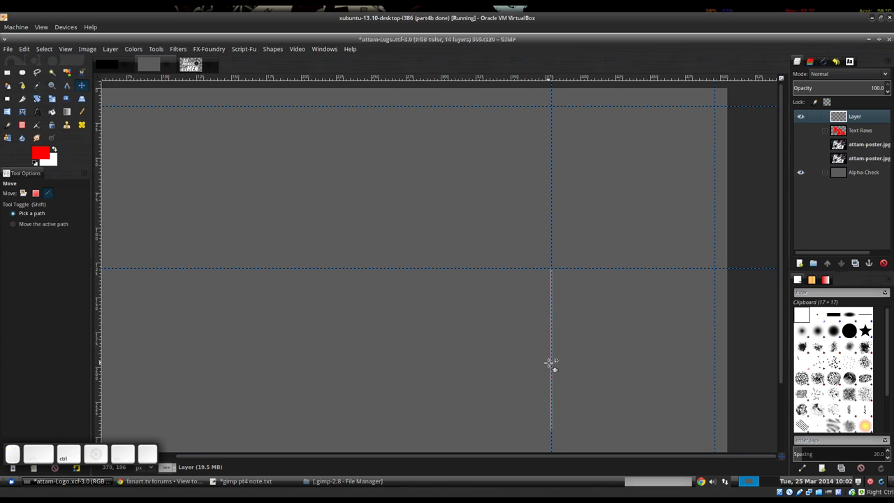
pyautogui.click(824, 61)
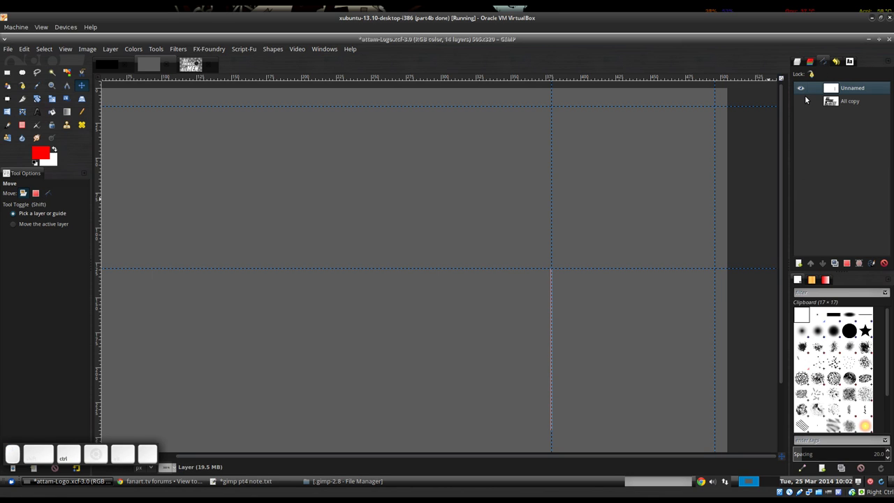
pyautogui.hotkey('ctrl', 'z')
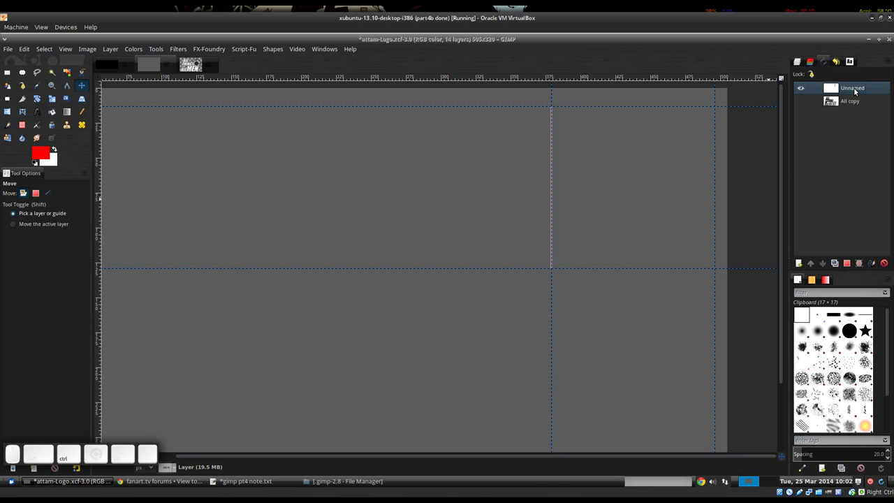
# Step: Duplicate the path and move the copy below the centre, aligned with the vertical guide
pyautogui.click(835, 263)
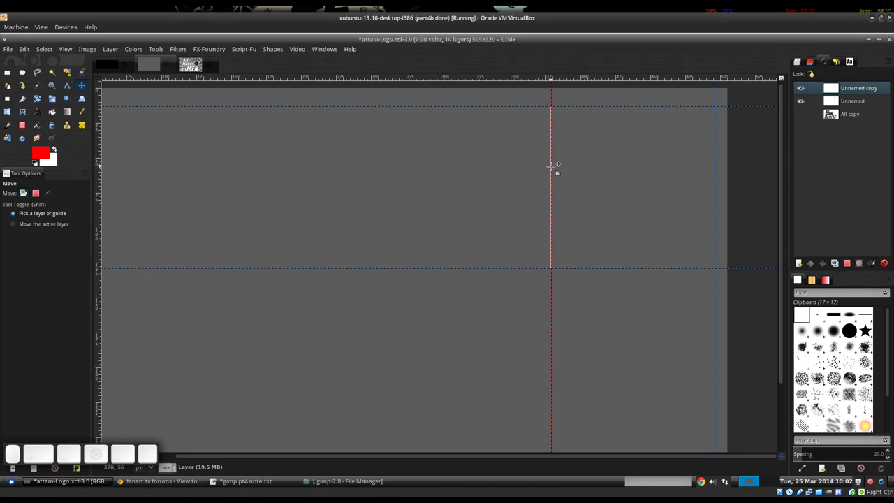
pyautogui.moveTo(552, 165); pyautogui.dragTo(553, 321)
pyautogui.scroll(2, 557, 297)
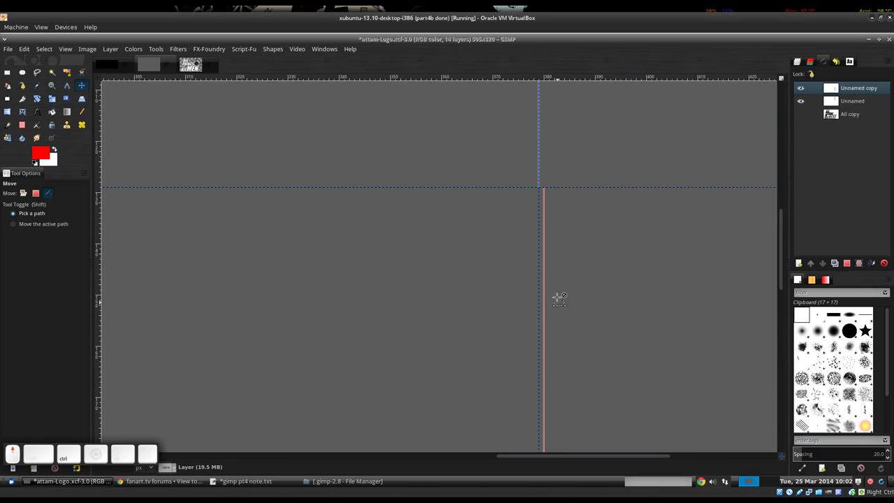
pyautogui.moveTo(547, 242); pyautogui.dragTo(540, 241)
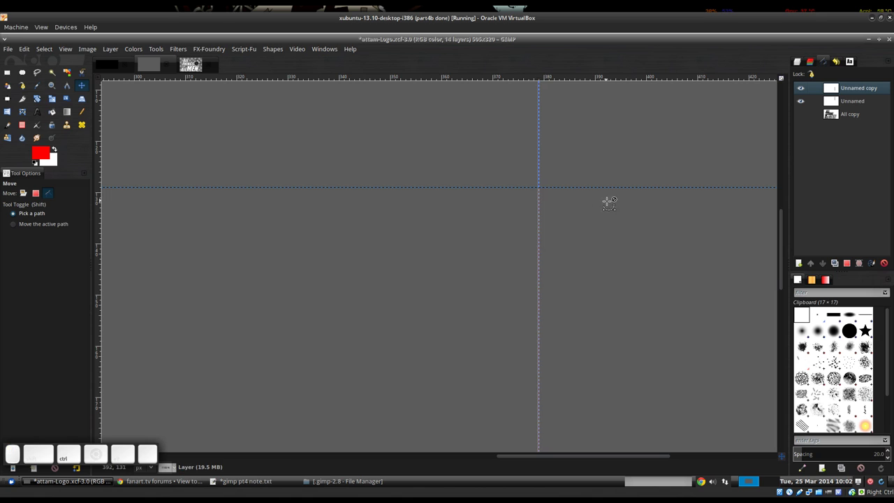
pyautogui.scroll(-1, 609, 201)
pyautogui.scroll(-2, 650, 195)
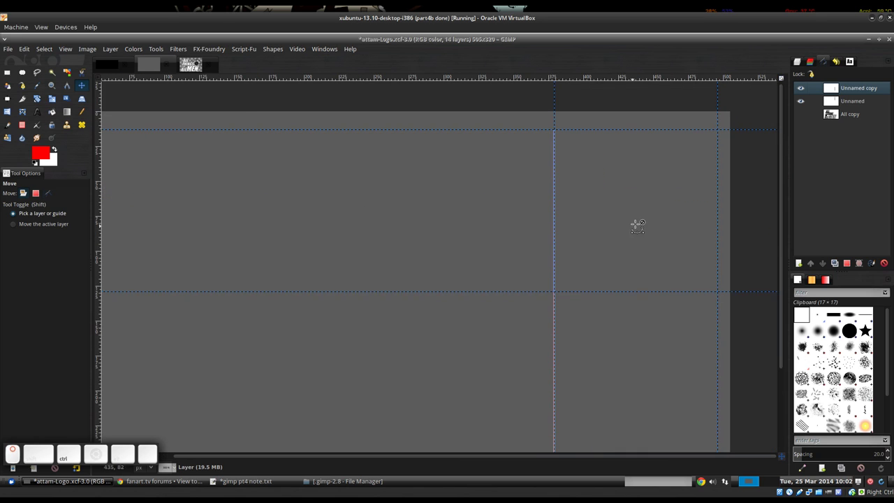
pyautogui.scroll(-1, 699, 195)
# Step: Merge the two visible path pieces into Unnamed copy and hide the guides
pyautogui.rightClick(857, 90)
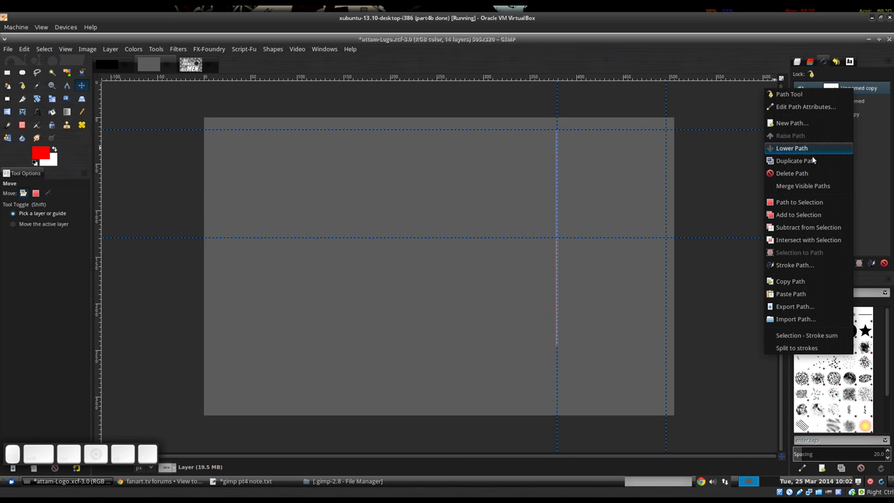
pyautogui.click(808, 185)
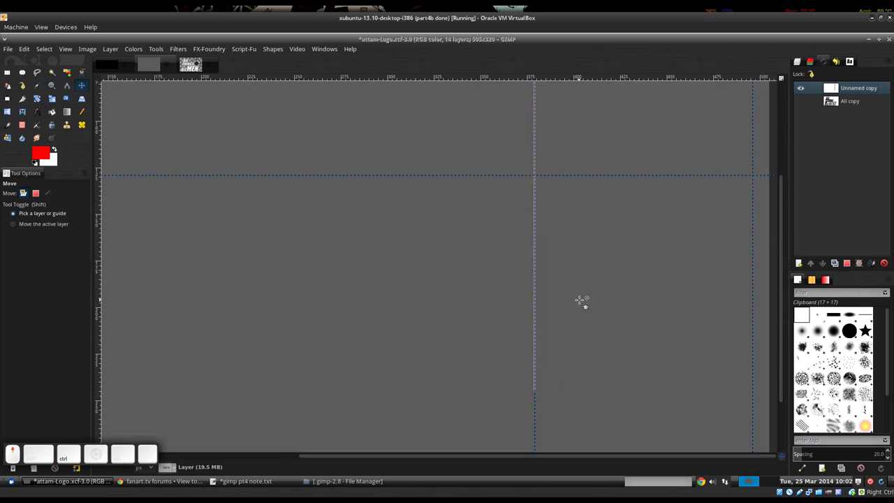
pyautogui.scroll(2, 582, 301)
pyautogui.hotkey('ctrl', 'shift', 't')
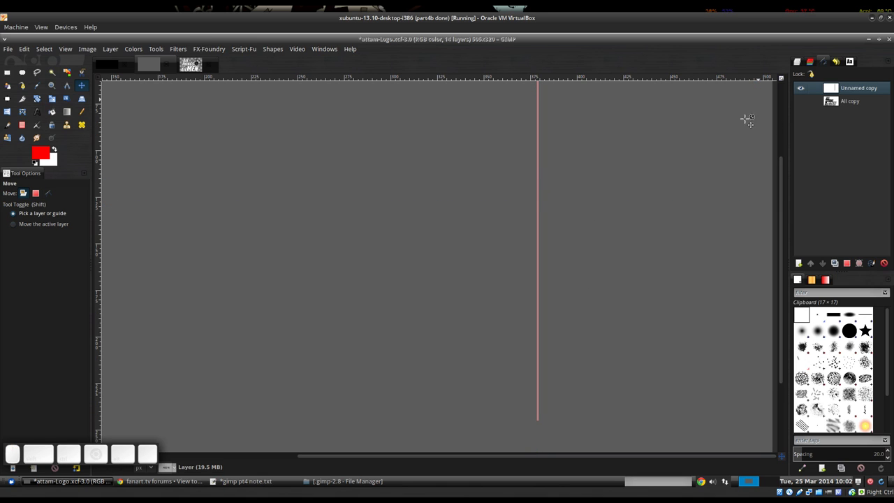
# Step: Select the merged path and delete its middle anchor and adjoining segments
pyautogui.press('b')
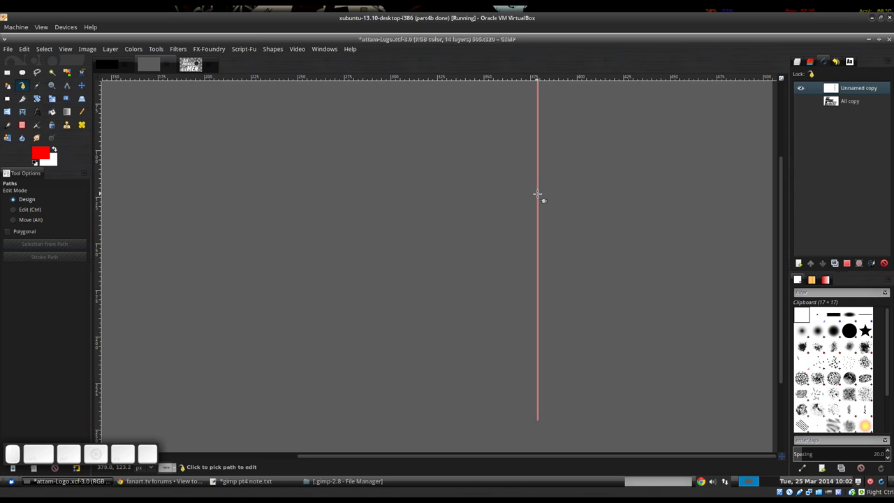
pyautogui.click(537, 200)
pyautogui.scroll(2, 551, 213)
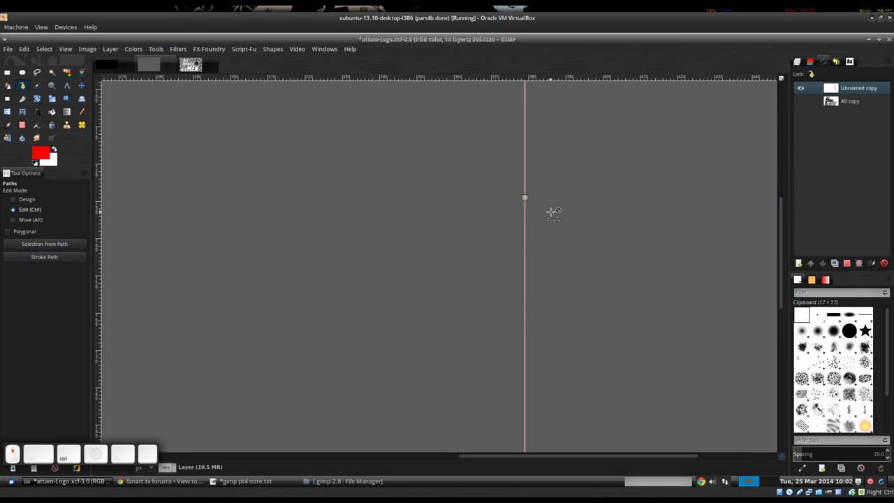
pyautogui.scroll(-4, 552, 212)
pyautogui.scroll(3, 566, 268)
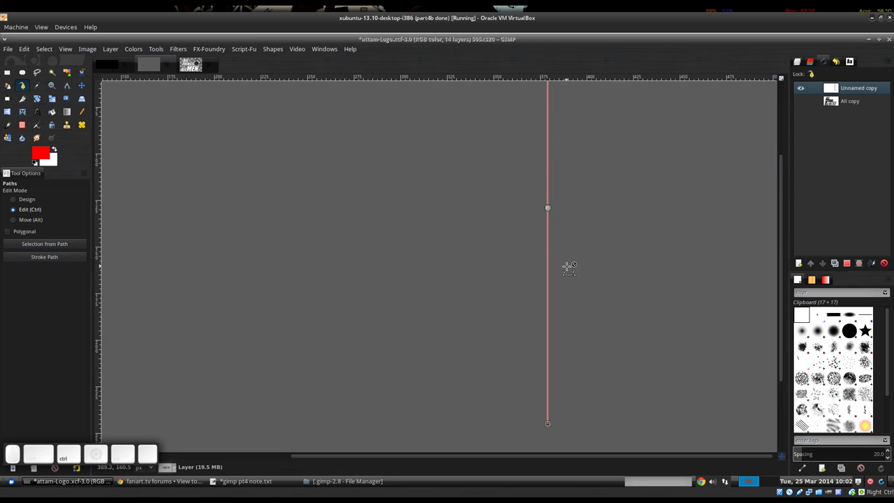
pyautogui.scroll(-1, 570, 268)
pyautogui.keyDown('ctrl'); pyautogui.keyDown('shift'); pyautogui.click(553, 225); pyautogui.keyUp('shift'); pyautogui.keyUp('ctrl')
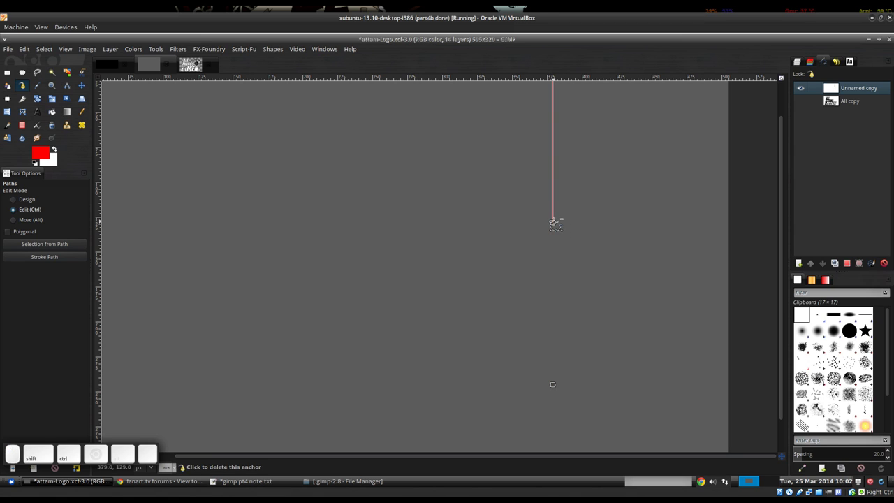
pyautogui.keyDown('ctrl'); pyautogui.keyDown('shift'); pyautogui.click(552, 224); pyautogui.keyUp('shift'); pyautogui.keyUp('ctrl')
# Step: Join the top anchor to the bottom end, duplicate the line path and hide the original
pyautogui.scroll(-1, 591, 267)
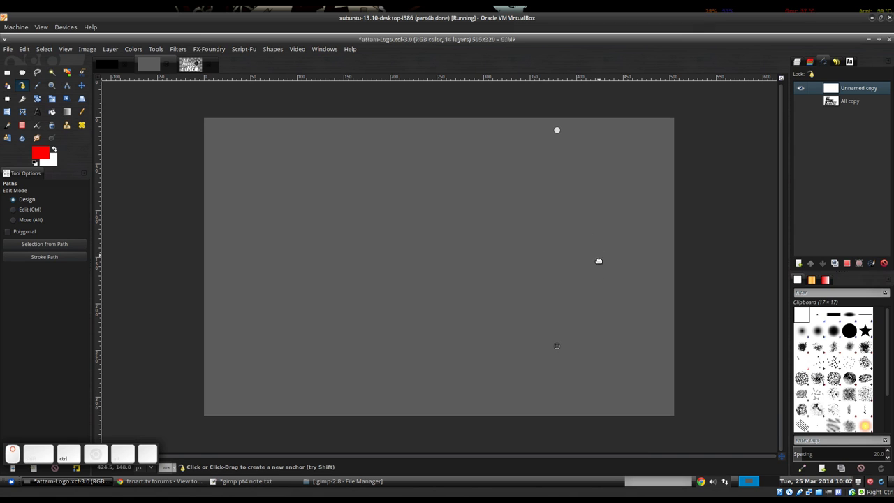
pyautogui.scroll(1, 598, 261)
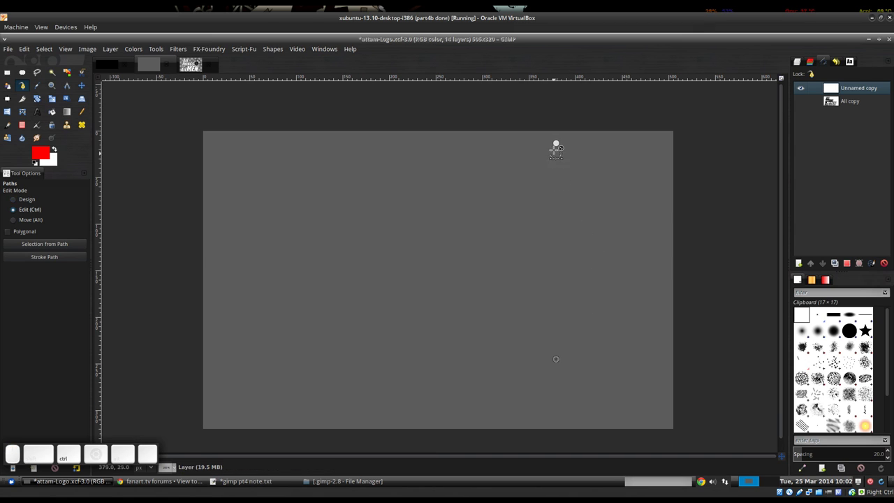
pyautogui.keyDown('ctrl'); pyautogui.click(557, 144); pyautogui.keyUp('ctrl')
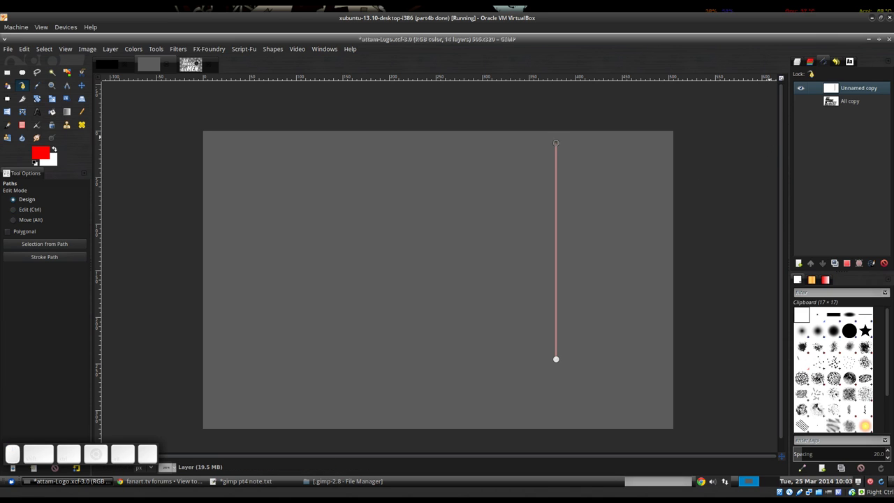
pyautogui.click(835, 263)
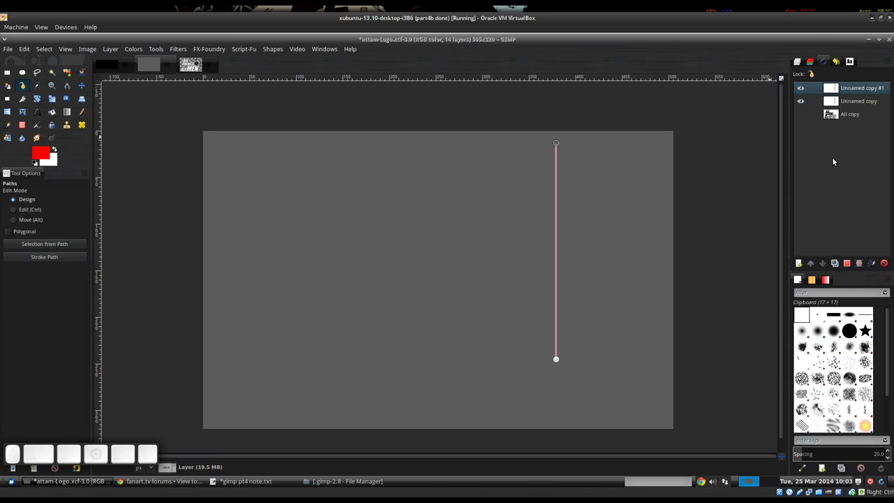
pyautogui.click(801, 102)
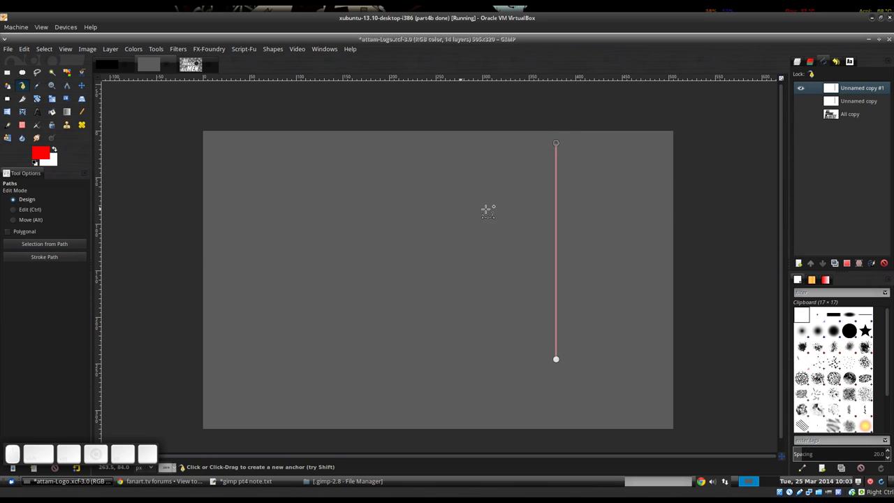
# Step: Start rotating the copied line, cancel that attempt, and turn the guides on
pyautogui.hotkey('shift', 'r')
pyautogui.click(374, 203)
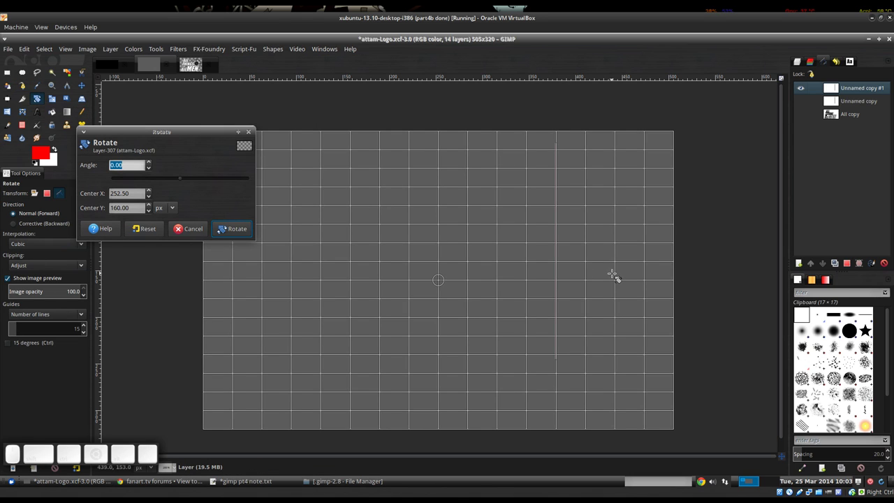
pyautogui.click(187, 229)
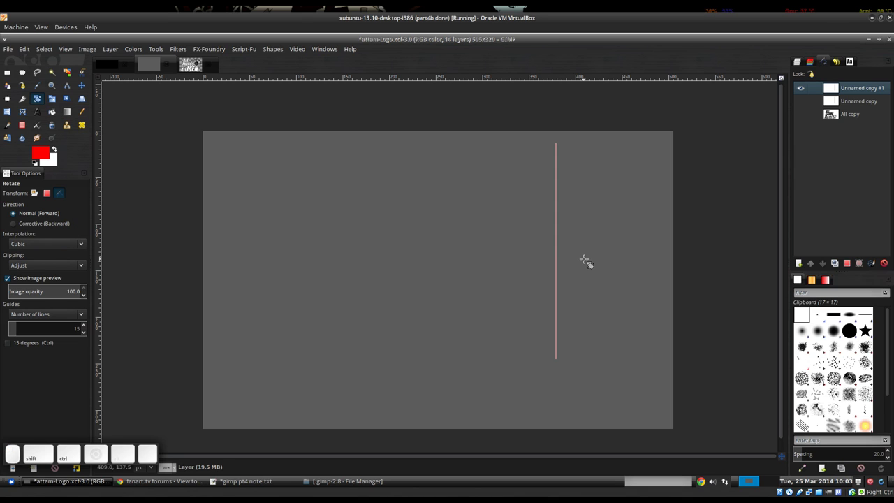
pyautogui.hotkey('ctrl', 'shift', 't')
# Step: Restart the rotation, set its centre at the guide intersection, and test then reset the angle
pyautogui.hotkey('shift', 'r')
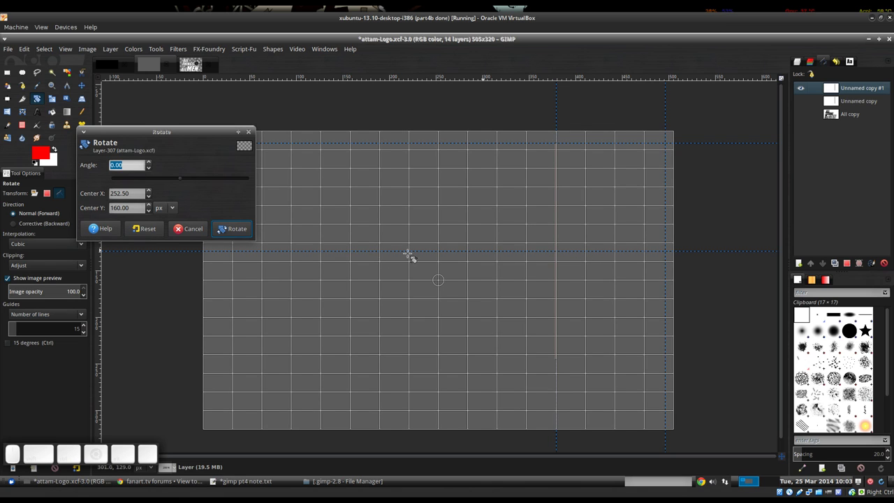
pyautogui.scroll(2, 542, 269)
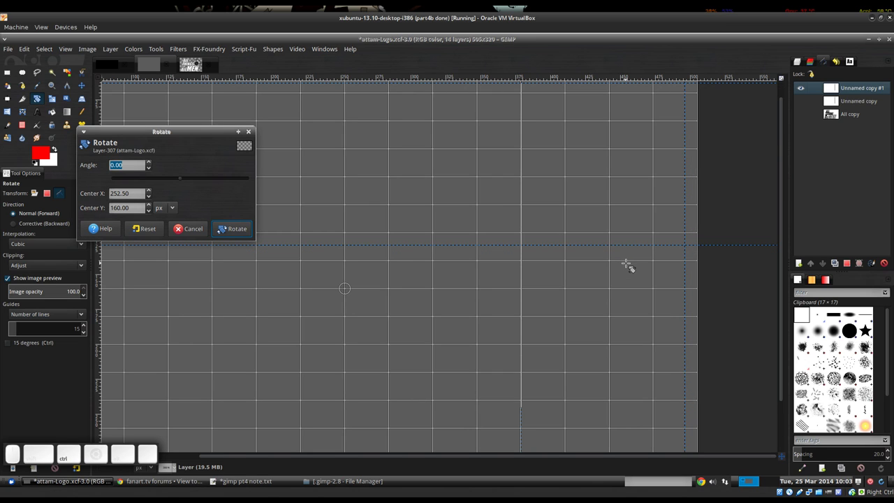
pyautogui.scroll(1, 621, 256)
pyautogui.scroll(-2, 621, 256)
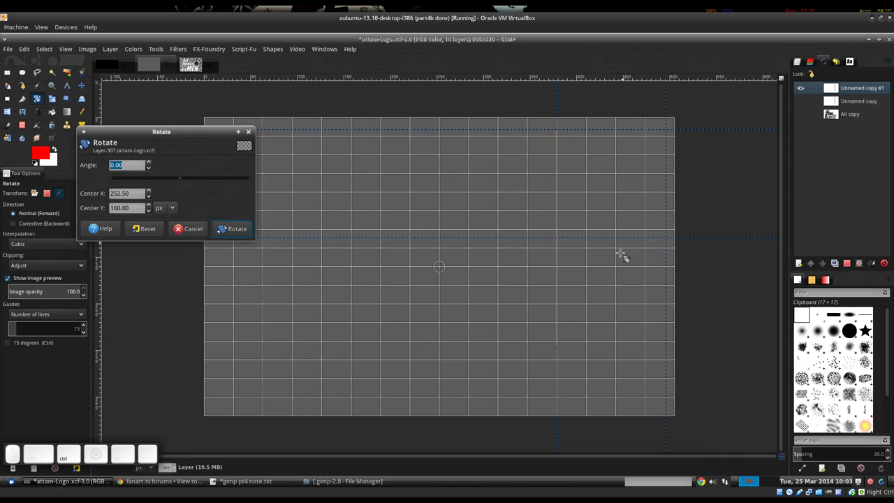
pyautogui.scroll(2, 575, 242)
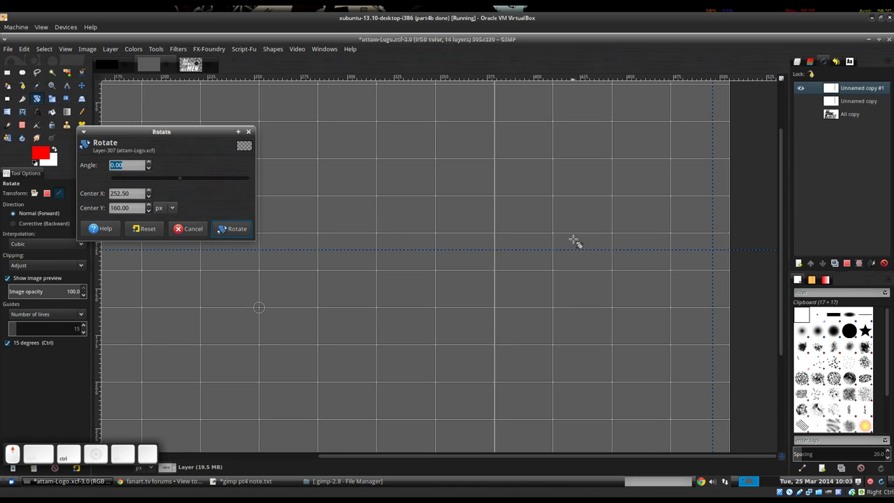
pyautogui.scroll(-1, 37, 330)
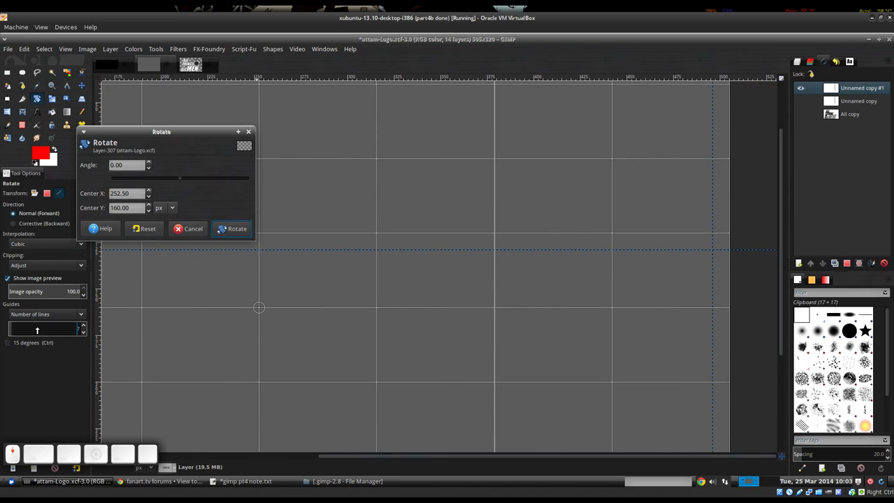
pyautogui.scroll(-2, 37, 329)
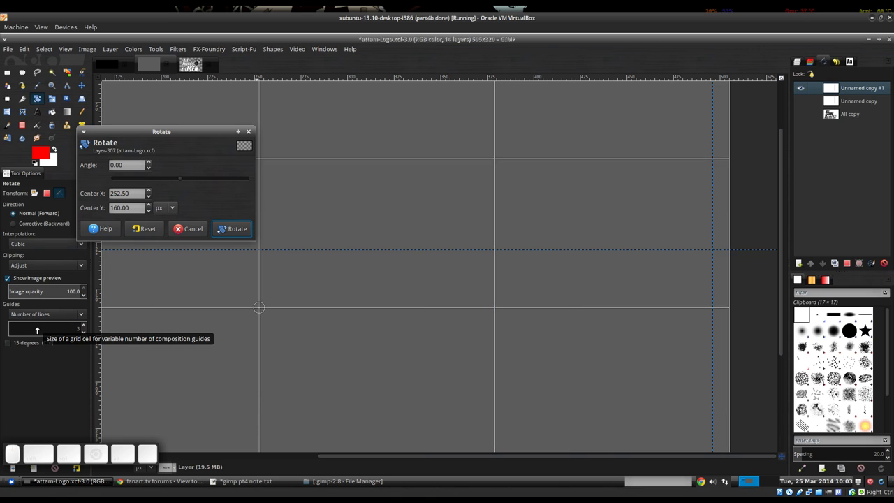
pyautogui.scroll(-1, 37, 329)
pyautogui.scroll(1, 37, 330)
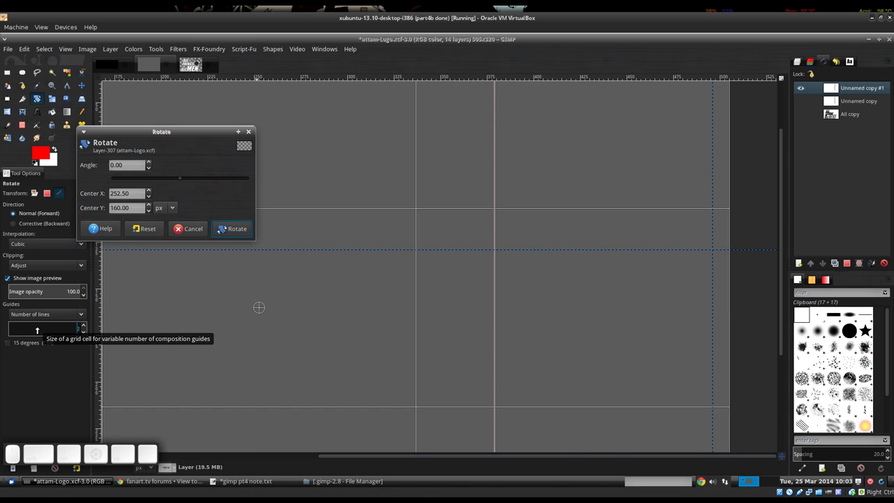
pyautogui.scroll(-1, 37, 330)
pyautogui.scroll(-2, 405, 294)
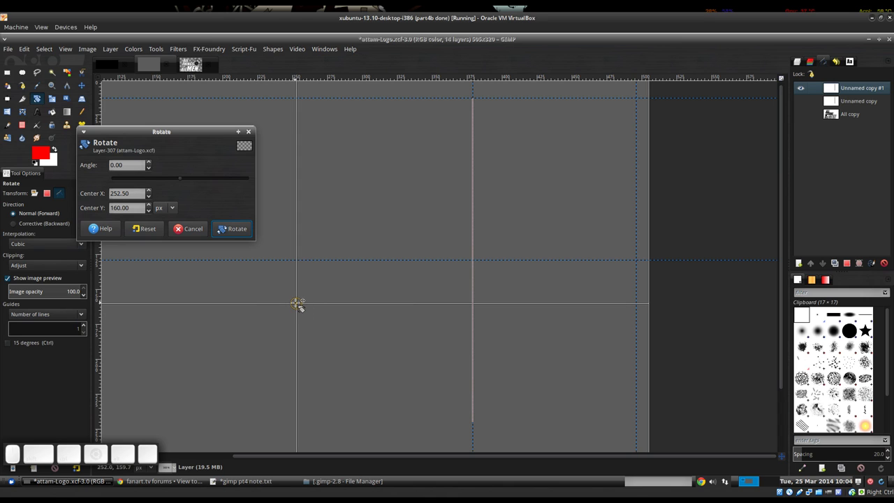
pyautogui.scroll(-2, 446, 318)
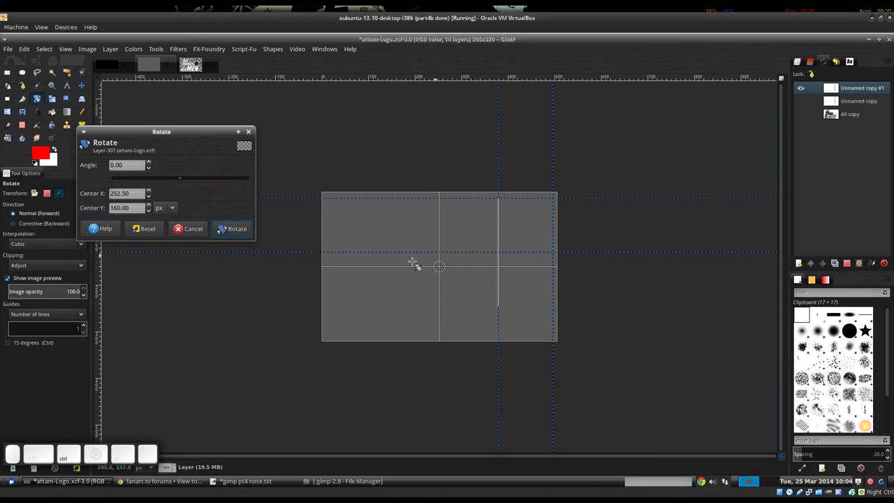
pyautogui.scroll(2, 460, 310)
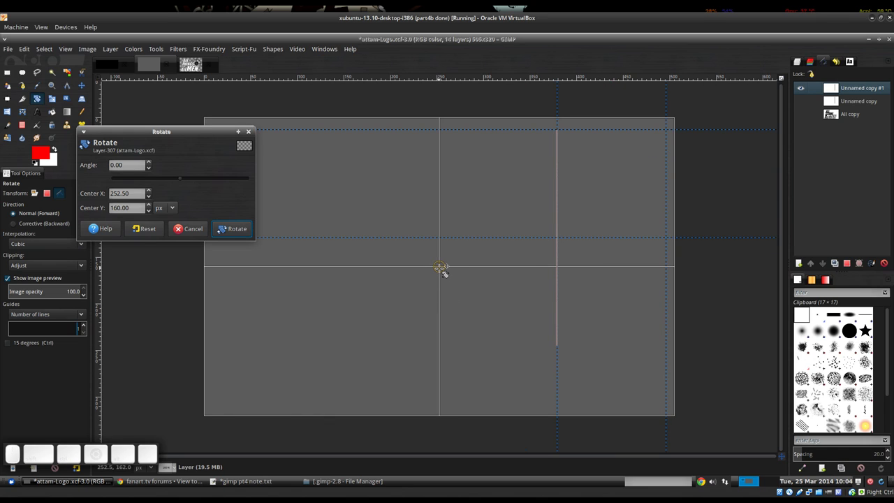
pyautogui.moveTo(439, 267); pyautogui.dragTo(559, 239)
pyautogui.moveTo(180, 179); pyautogui.dragTo(129, 163)
pyautogui.tripleClick(135, 164)
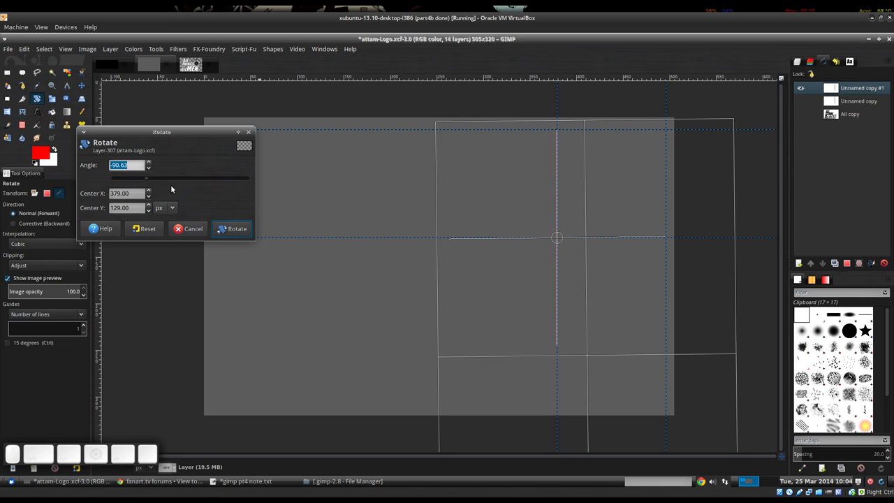
pyautogui.click(145, 228)
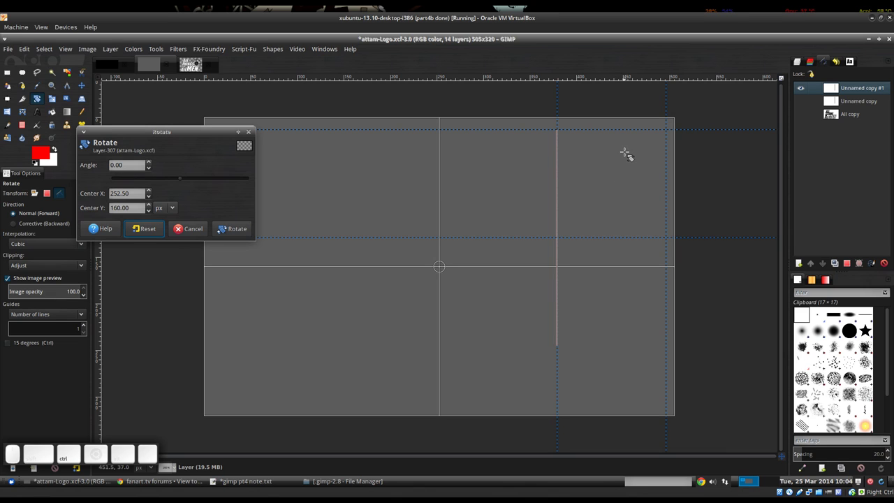
# Step: Rotate the line 90° about the guide intersection with Ctrl snapping and apply it
pyautogui.moveTo(629, 155); pyautogui.dragTo(679, 255)
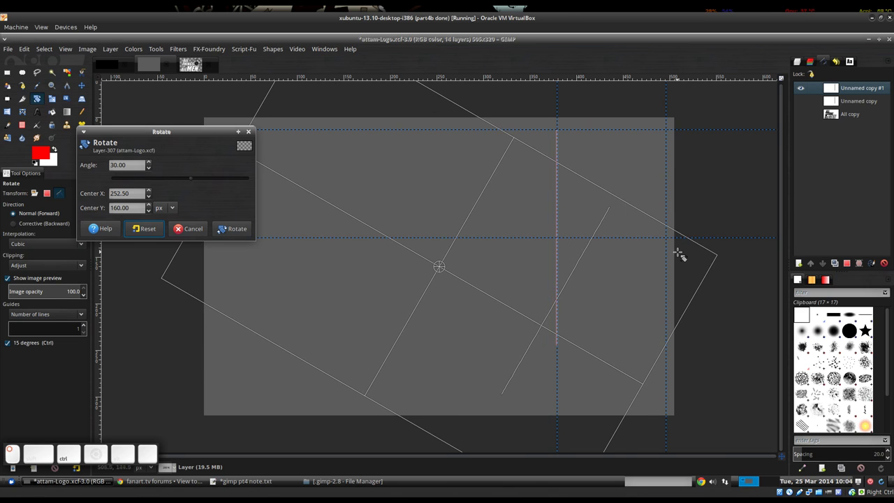
pyautogui.moveTo(669, 218); pyautogui.dragTo(589, 190)
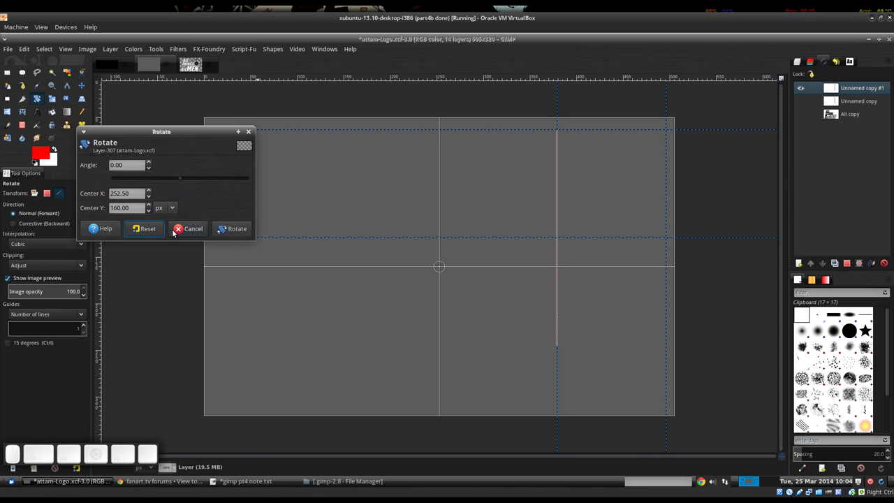
pyautogui.moveTo(440, 266); pyautogui.dragTo(559, 239)
pyautogui.press('ctrl')
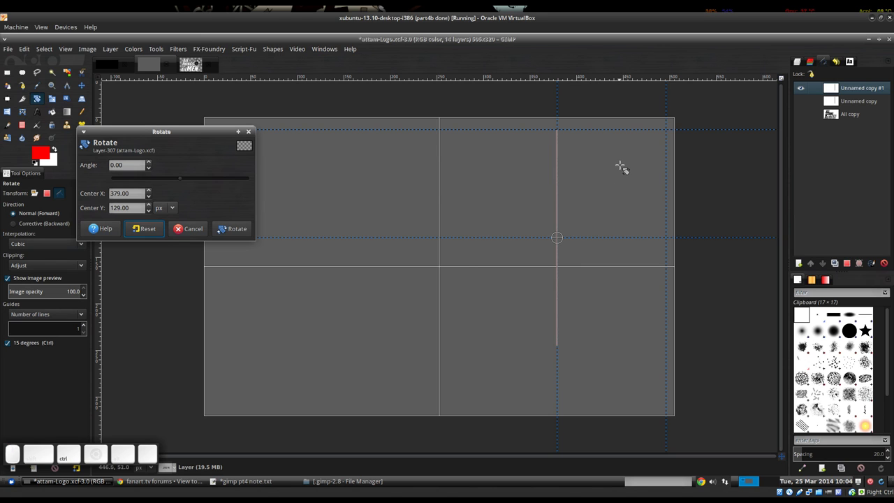
pyautogui.moveTo(622, 168); pyautogui.dragTo(652, 308)
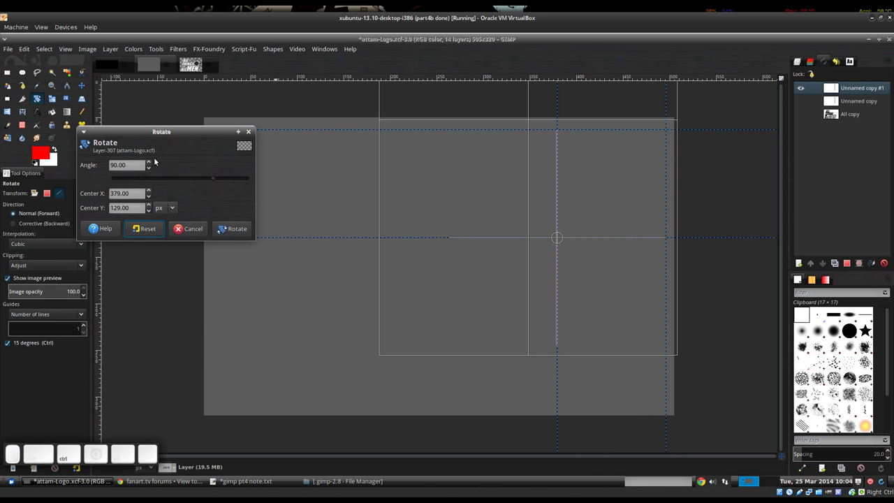
pyautogui.click(237, 228)
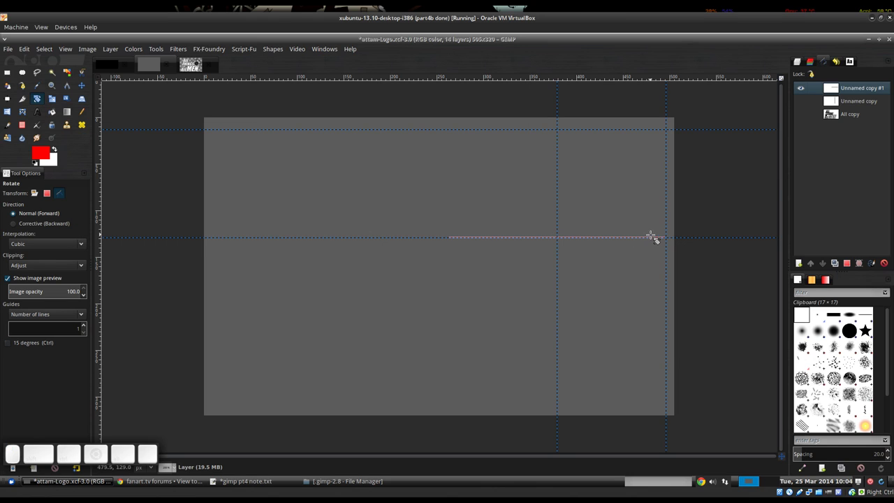
# Step: Hide guides and merge the visible line paths into one hidden cross path, Unnamed copy #1
pyautogui.hotkey('ctrl', 'shift', 't')
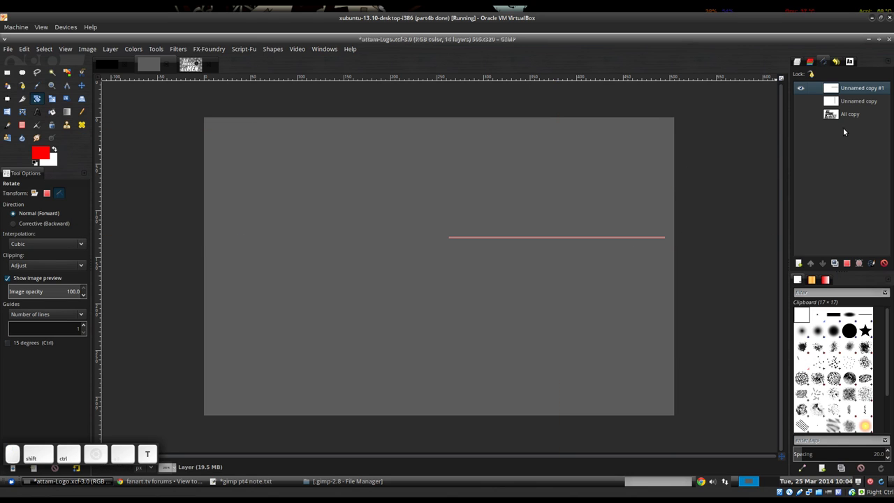
pyautogui.click(801, 102)
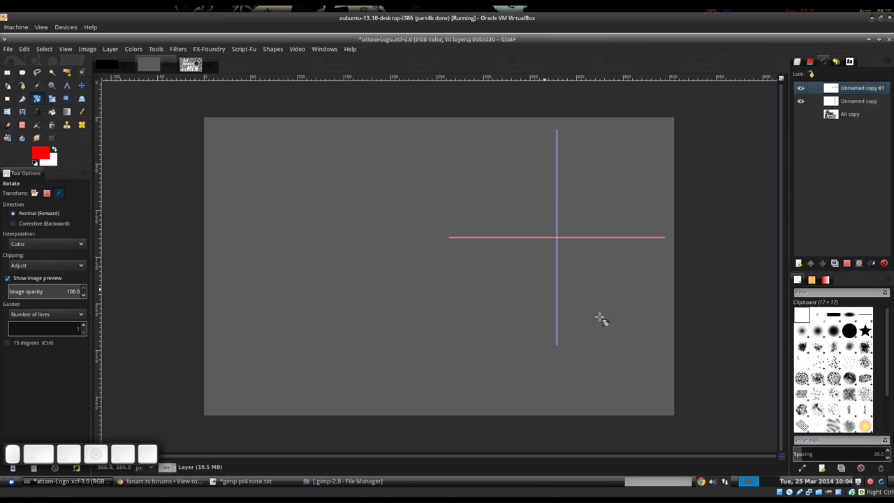
pyautogui.rightClick(851, 91)
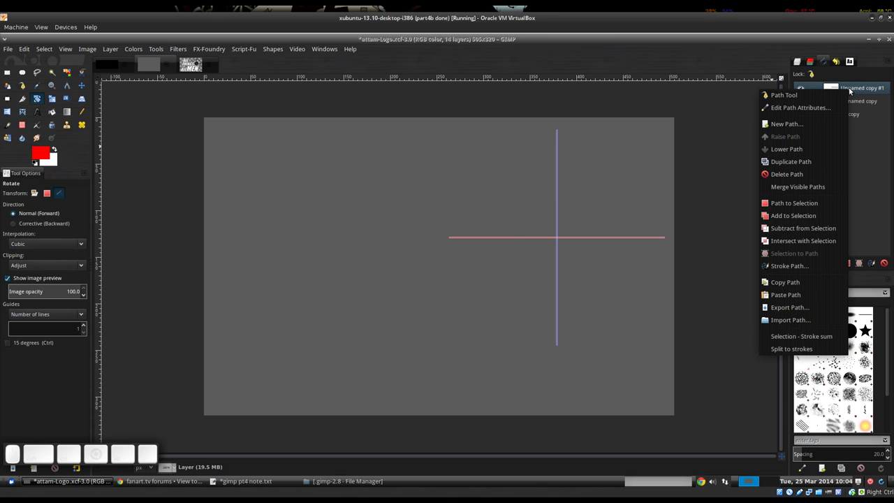
pyautogui.click(803, 188)
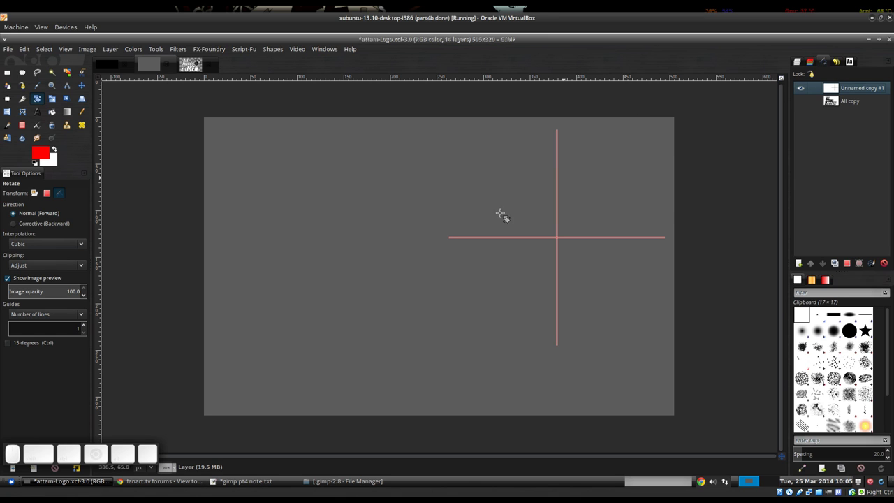
pyautogui.click(802, 88)
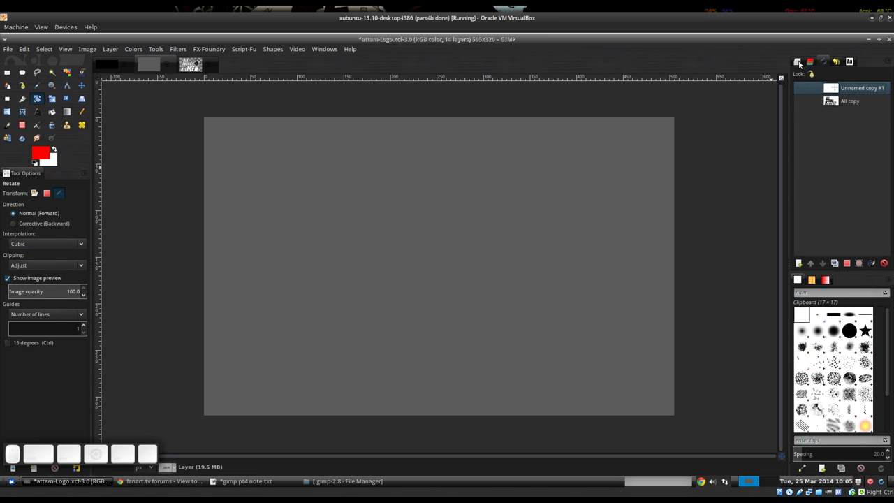
pyautogui.click(798, 63)
# Step: Make the attam-poster.jpg poster layer visible again
pyautogui.click(802, 158)
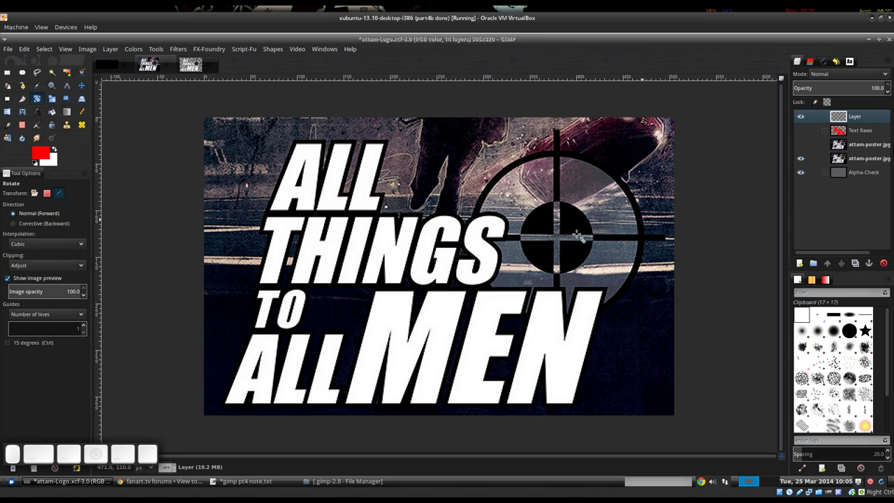
pyautogui.scroll(1, 563, 218)
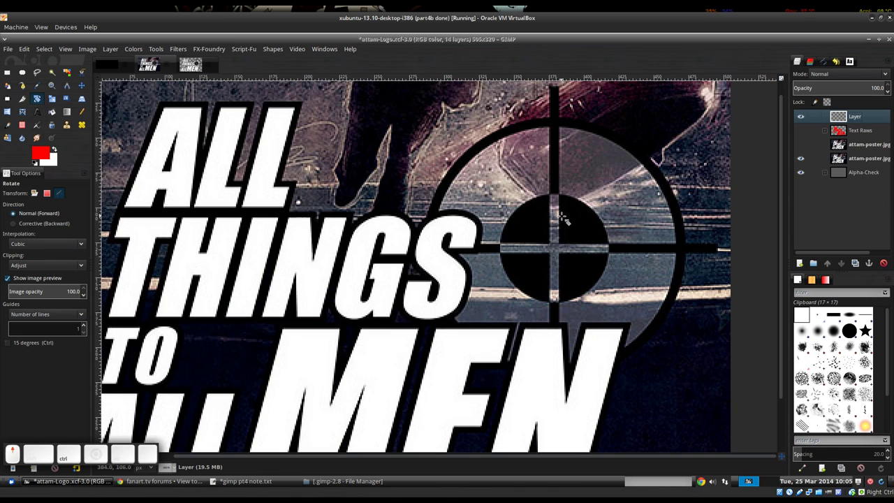
pyautogui.click(580, 175)
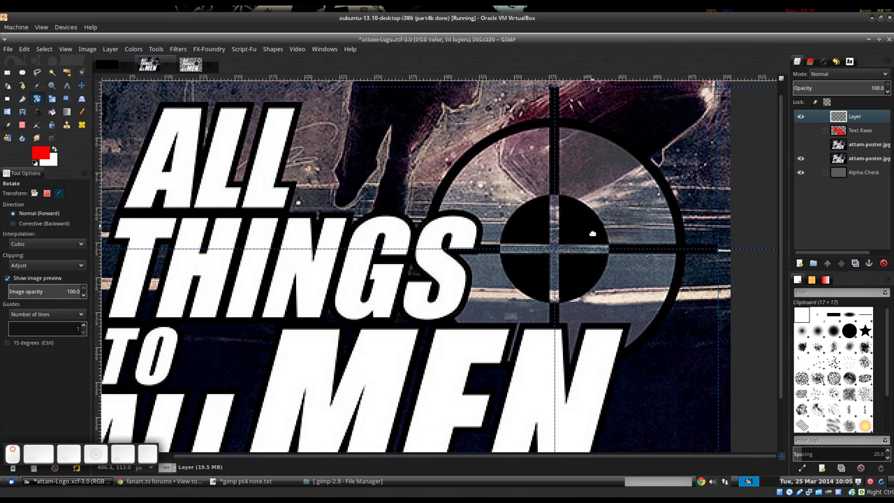
pyautogui.scroll(1, 594, 227)
# Step: Drag two horizontal and two vertical guides from the rulers to frame the crosshair ring
pyautogui.press('m')
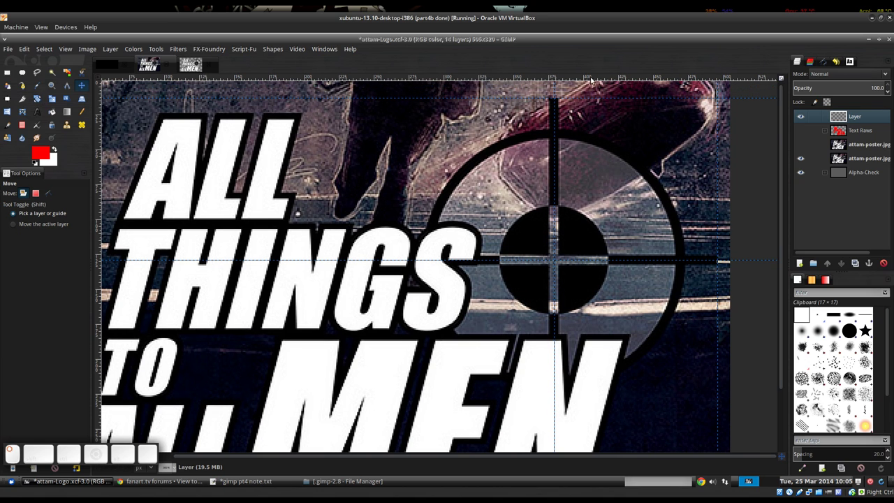
pyautogui.moveTo(591, 80); pyautogui.dragTo(596, 129)
pyautogui.moveTo(99, 237); pyautogui.dragTo(686, 293)
pyautogui.moveTo(598, 79); pyautogui.dragTo(614, 206)
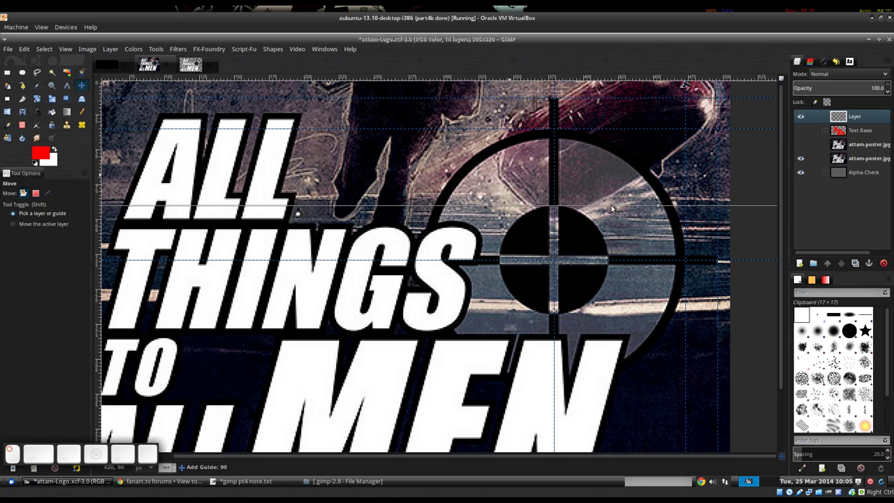
pyautogui.moveTo(99, 245); pyautogui.dragTo(608, 320)
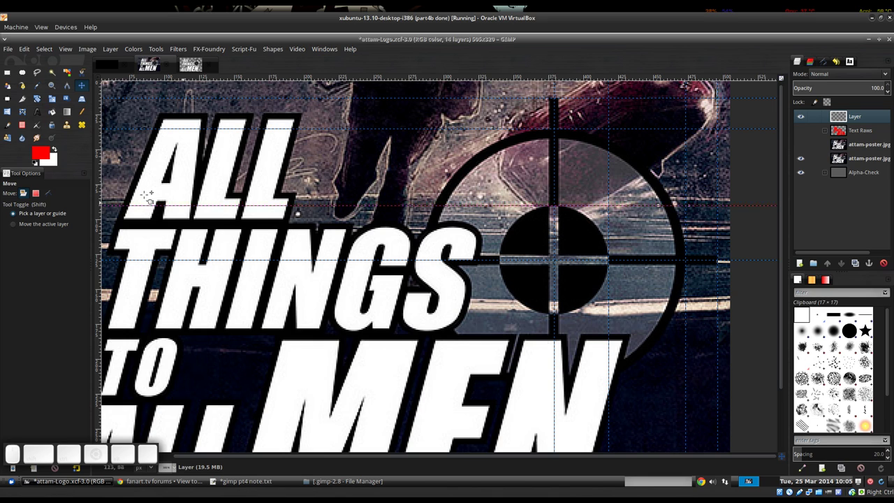
pyautogui.click(22, 72)
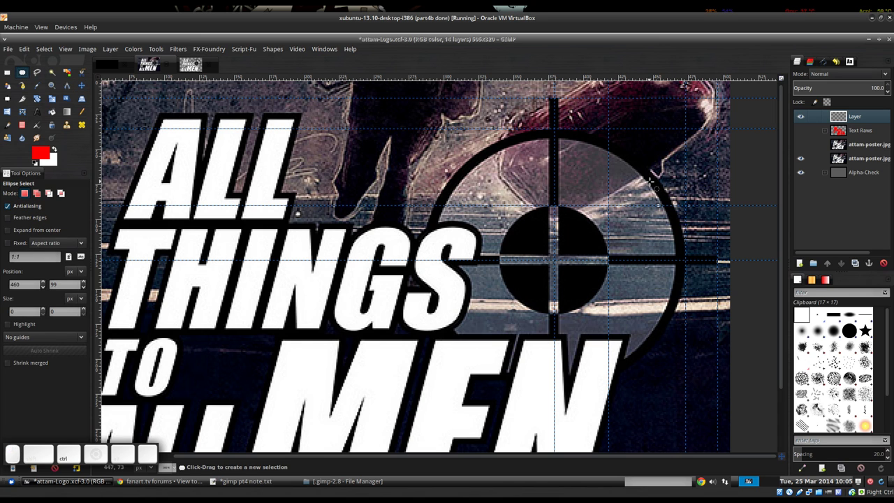
pyautogui.scroll(-1, 649, 183)
# Step: Try a circular selection around the ring, then undo it
pyautogui.scroll(1, 644, 169)
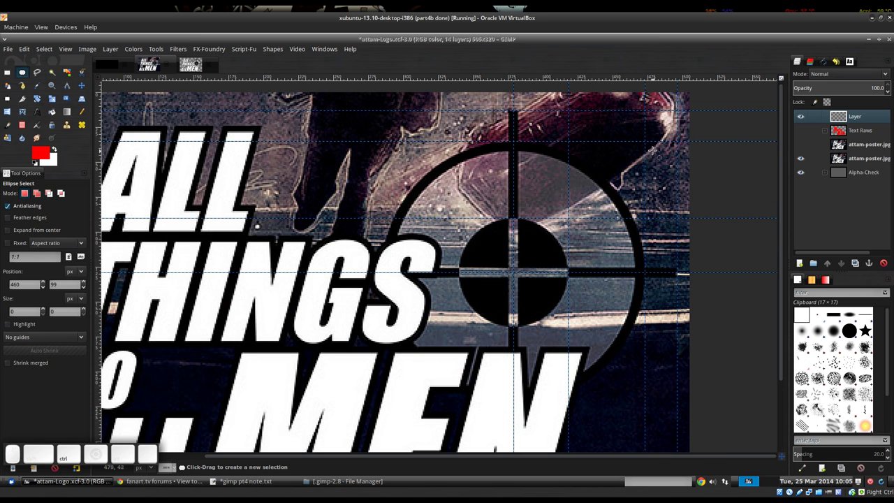
pyautogui.moveTo(644, 141); pyautogui.dragTo(401, 405)
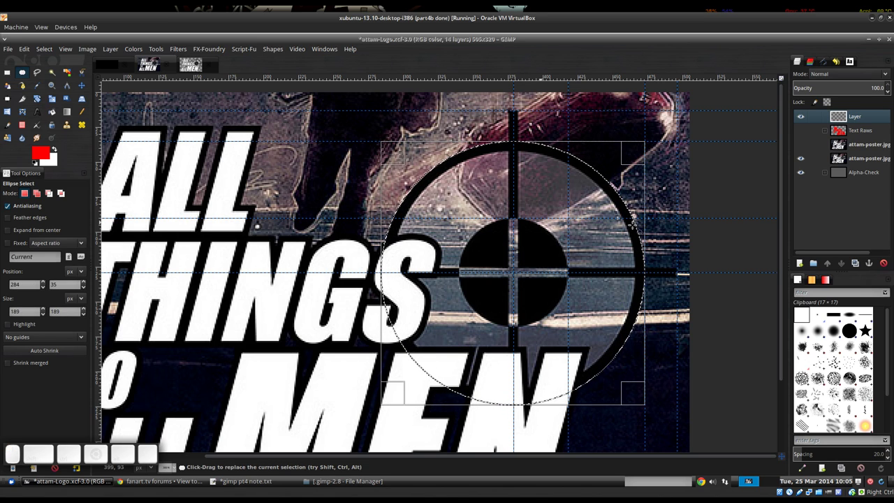
pyautogui.hotkey('ctrl', 'z')
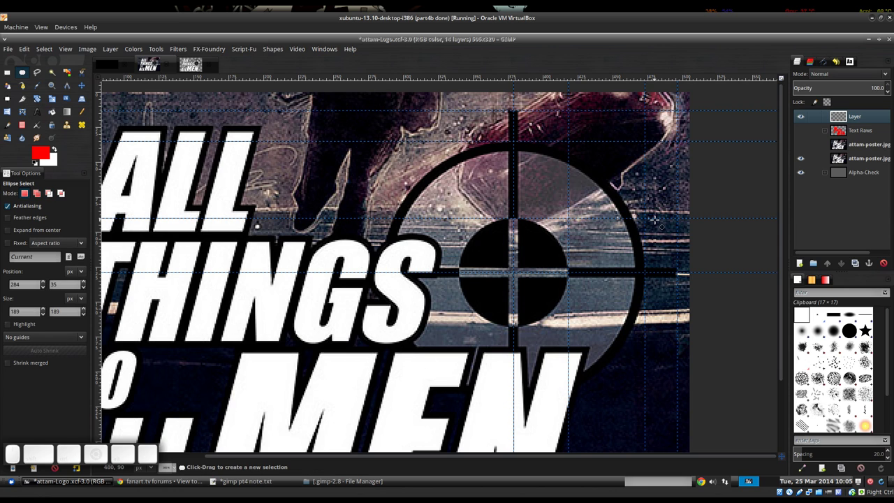
# Step: Nudge the top and right guides a few pixels so they sit on the ring's outer edges
pyautogui.press('m')
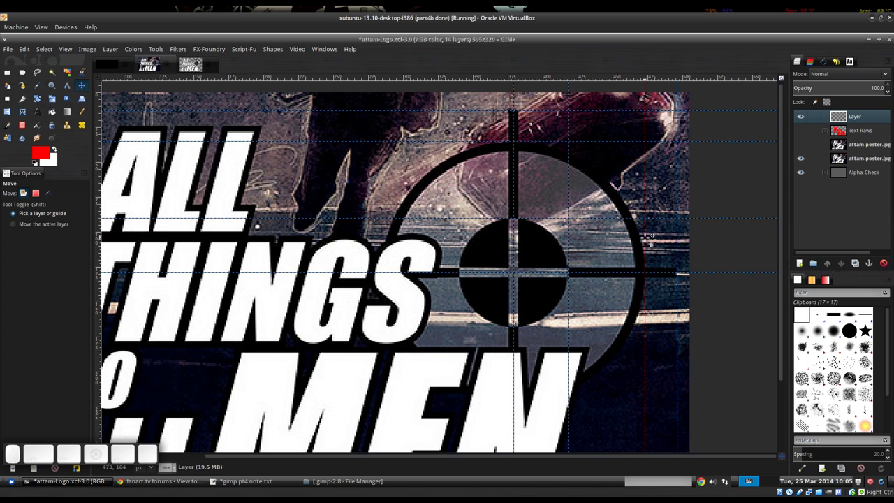
pyautogui.moveTo(647, 237); pyautogui.dragTo(646, 237)
pyautogui.moveTo(545, 142)
pyautogui.mouseDown()
pyautogui.moveTo(517, 144)
pyautogui.moveTo(533, 149)
pyautogui.mouseUp()
pyautogui.scroll(2, 539, 148)
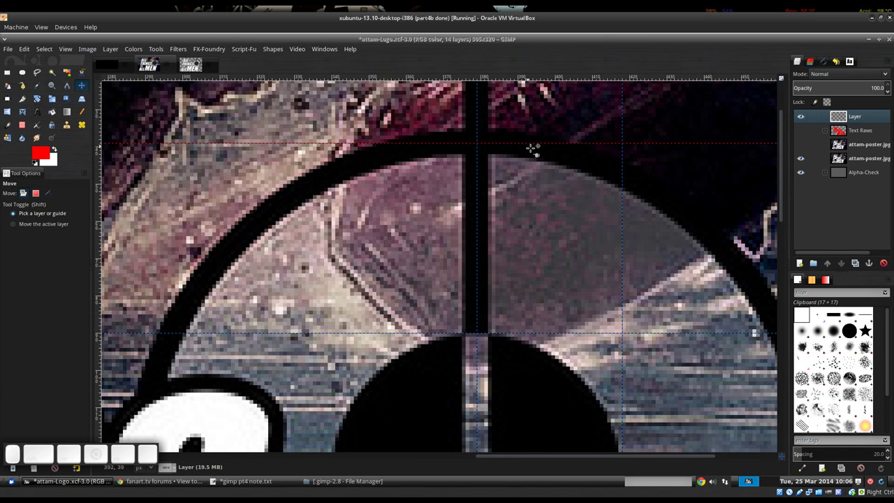
pyautogui.scroll(-2, 533, 150)
pyautogui.scroll(1, 569, 175)
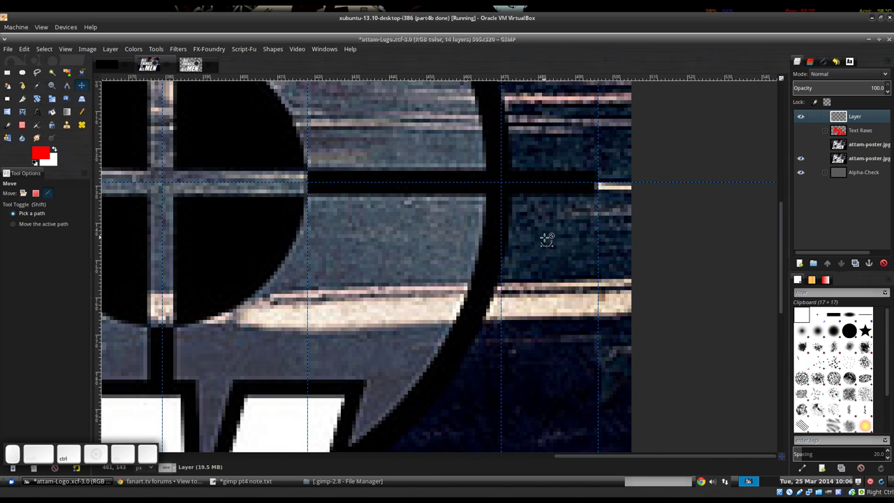
pyautogui.scroll(1, 543, 235)
pyautogui.moveTo(503, 196); pyautogui.dragTo(498, 199)
pyautogui.press('ctrl')
pyautogui.scroll(-5, 579, 204)
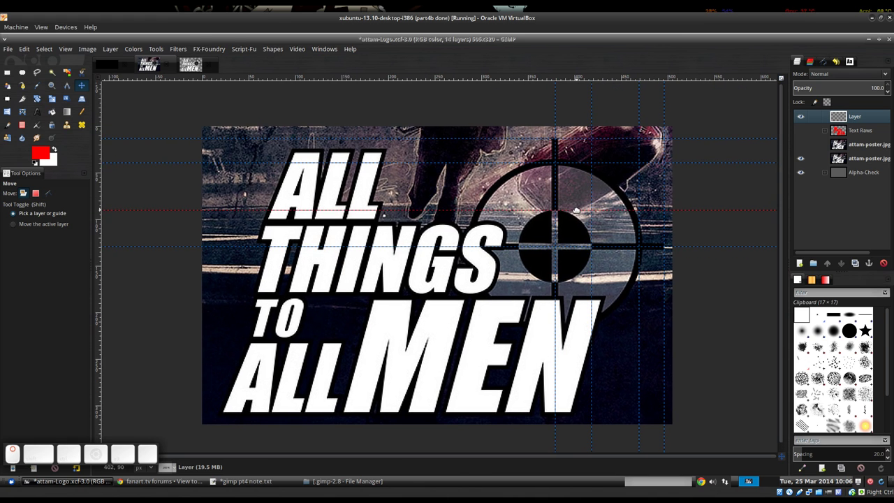
pyautogui.scroll(3, 453, 209)
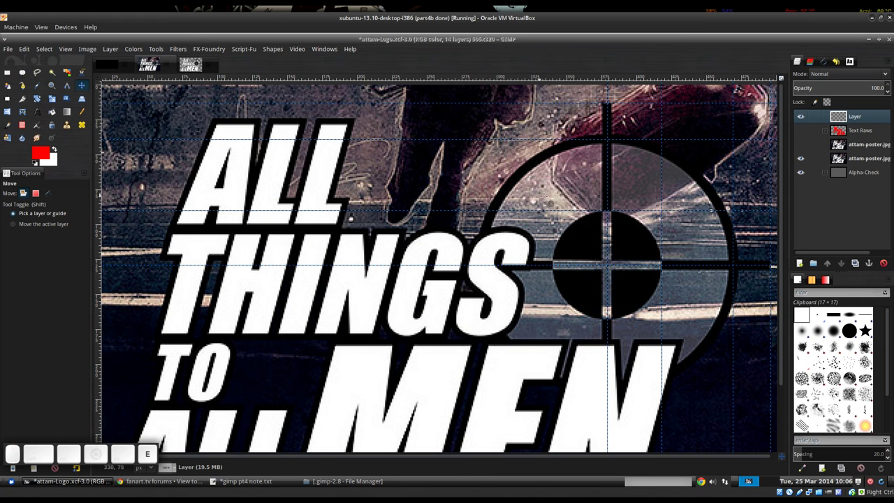
# Step: Draw a 182×182 circular selection over the ring, then undo it
pyautogui.press('e')
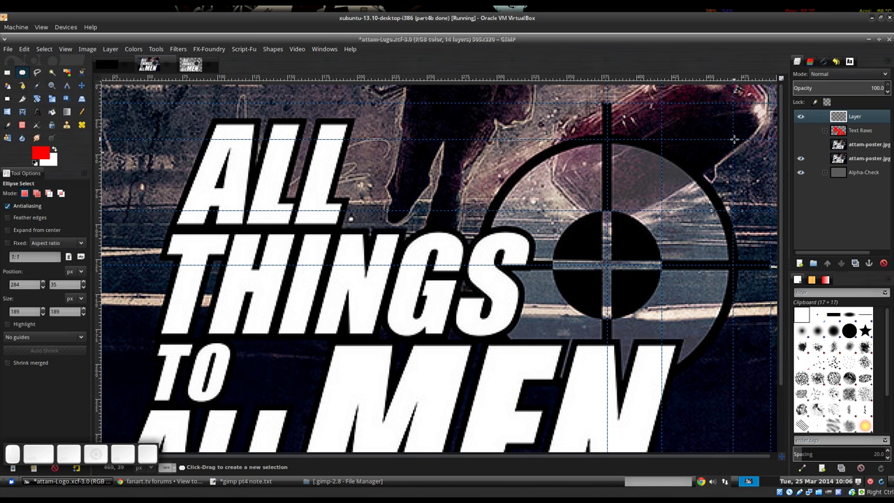
pyautogui.moveTo(734, 139); pyautogui.dragTo(507, 393)
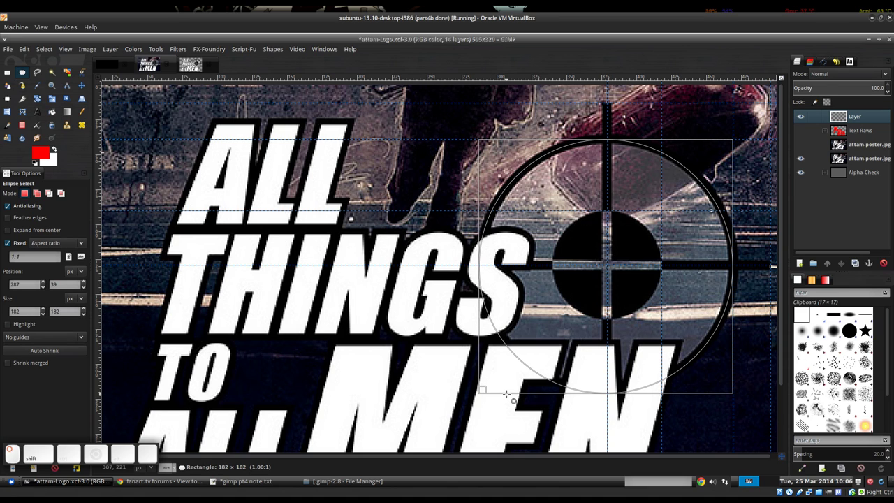
pyautogui.moveTo(507, 394); pyautogui.dragTo(508, 392)
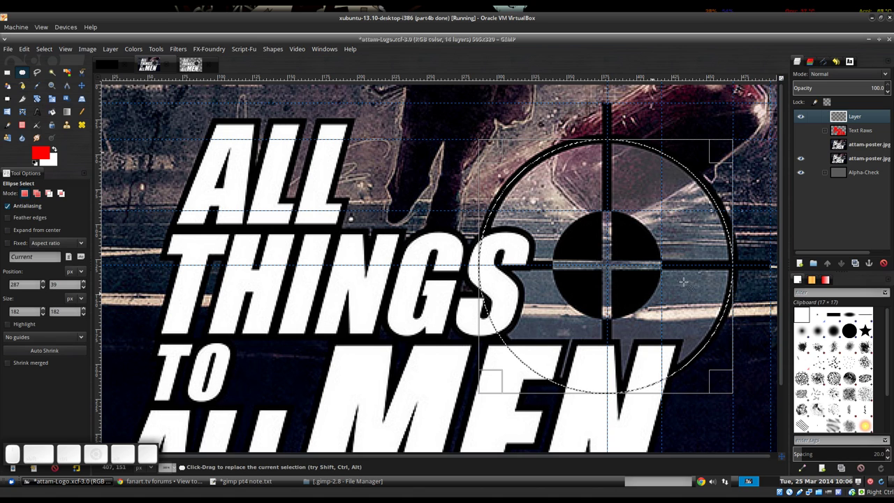
pyautogui.press('Return')
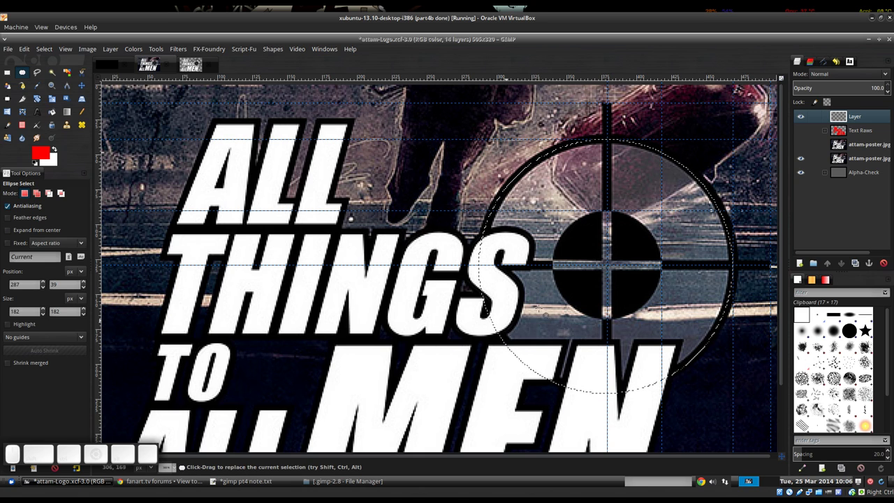
pyautogui.click(686, 187)
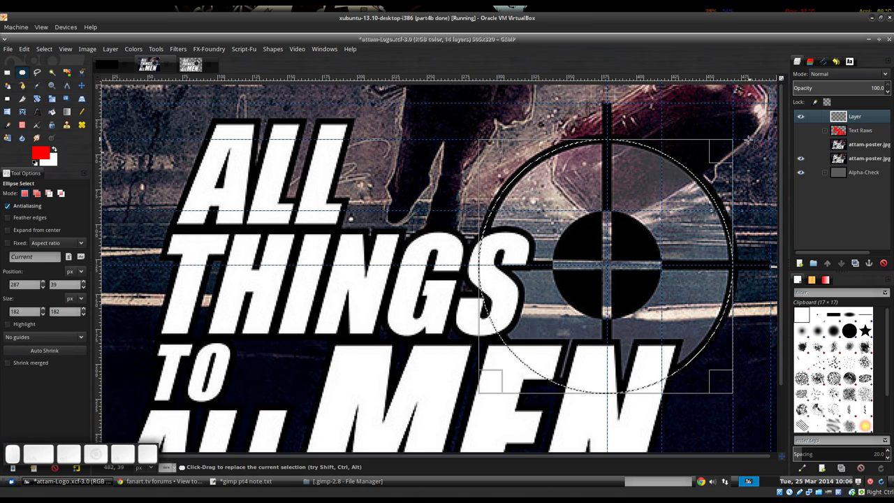
pyautogui.hotkey('ctrl', 'z')
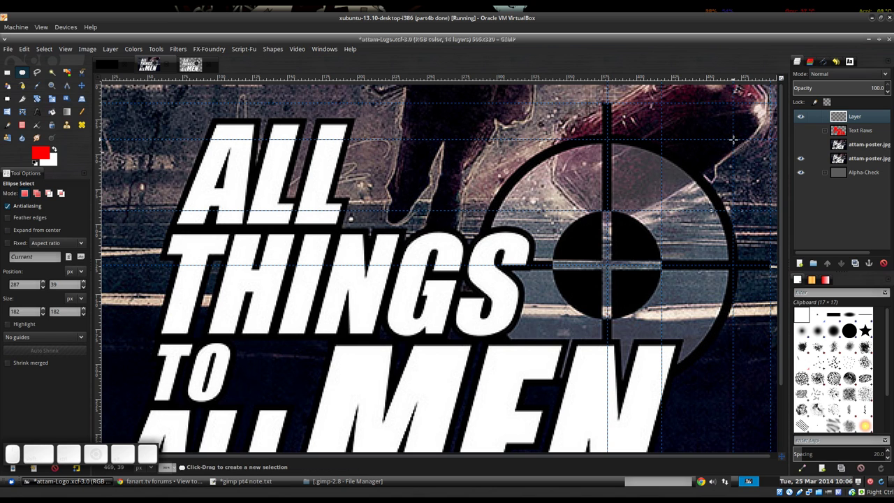
# Step: Try Shift-constrained ellipse selections over the ring, undoing each misshapen one
pyautogui.moveTo(733, 139); pyautogui.dragTo(495, 319)
pyautogui.press('shift')
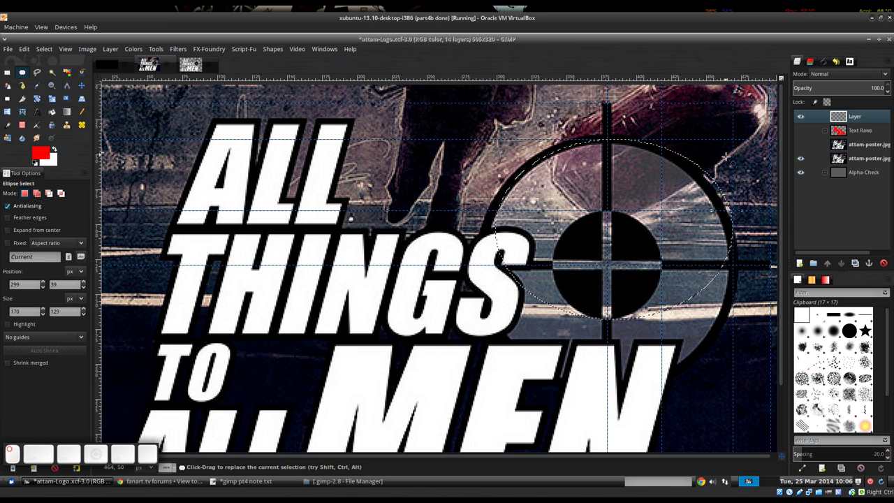
pyautogui.hotkey('ctrl', 'z')
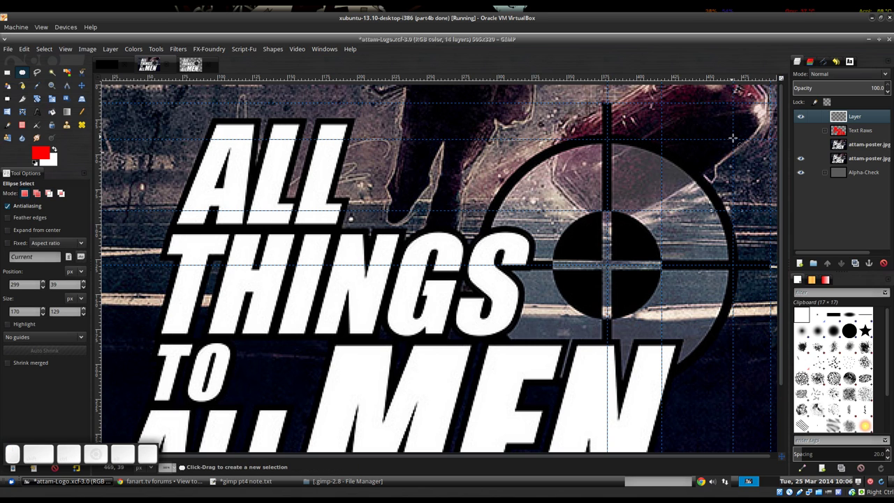
pyautogui.moveTo(733, 139); pyautogui.dragTo(514, 389)
pyautogui.press('shift')
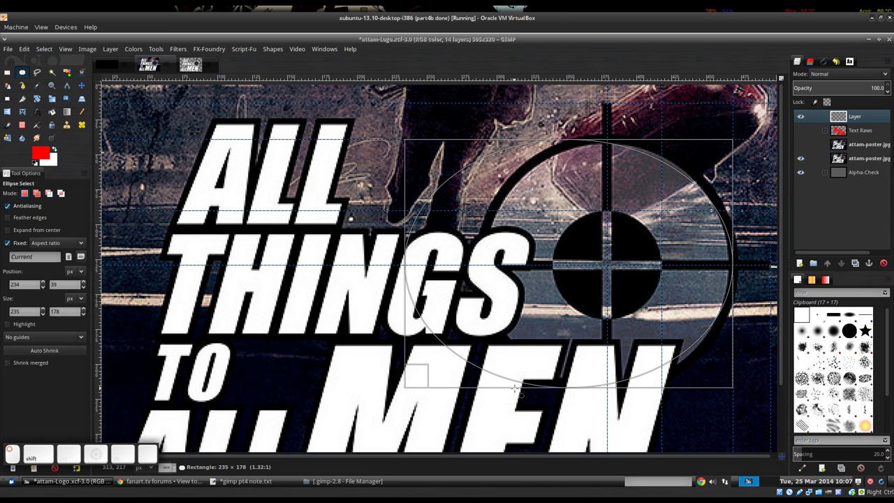
pyautogui.moveTo(515, 389); pyautogui.dragTo(501, 300)
pyautogui.press('shift')
pyautogui.press('shift')
pyautogui.press('shift')
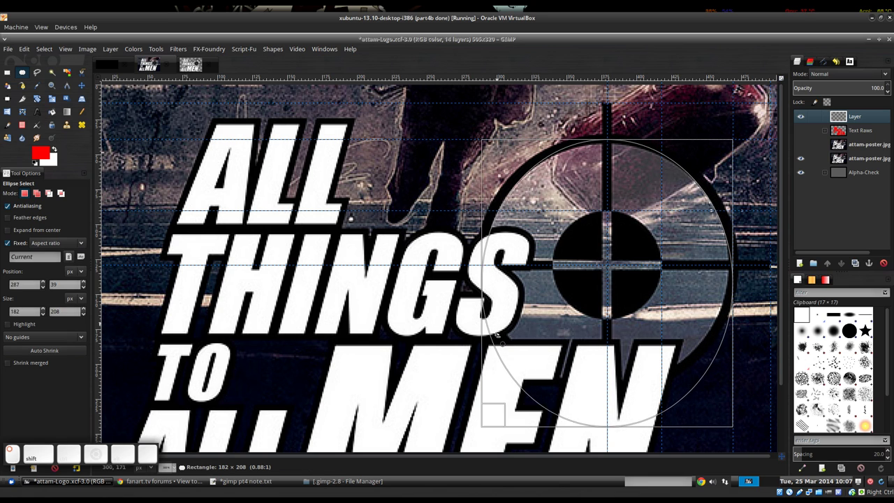
pyautogui.press('ctrl')
pyautogui.hotkey('ctrl', 'z')
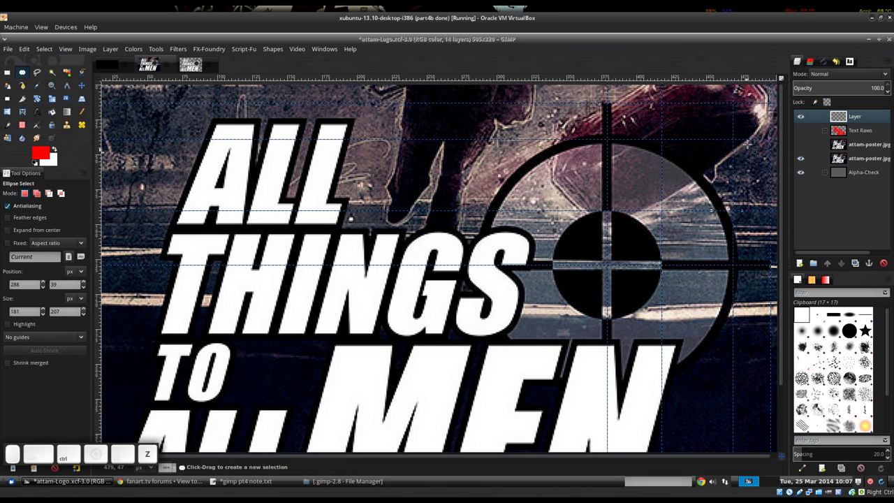
# Step: Redraw the circle from the guide intersection as a 181×181 selection at position 288, 39
pyautogui.moveTo(734, 139); pyautogui.dragTo(661, 219)
pyautogui.press('shift')
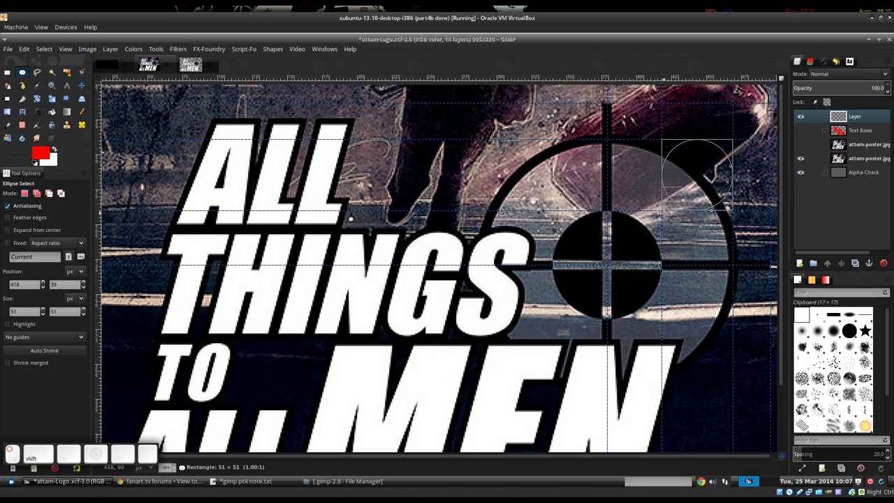
pyautogui.moveTo(661, 219); pyautogui.dragTo(452, 366)
pyautogui.press('ctrl')
pyautogui.click(650, 237)
pyautogui.hotkey('ctrl', 'z')
pyautogui.hotkey('ctrl', 'z')
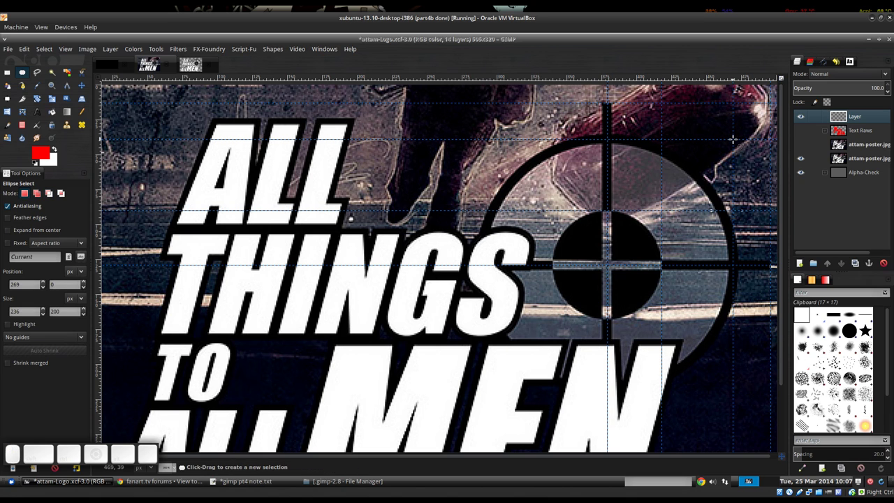
pyautogui.moveTo(732, 138); pyautogui.dragTo(480, 394)
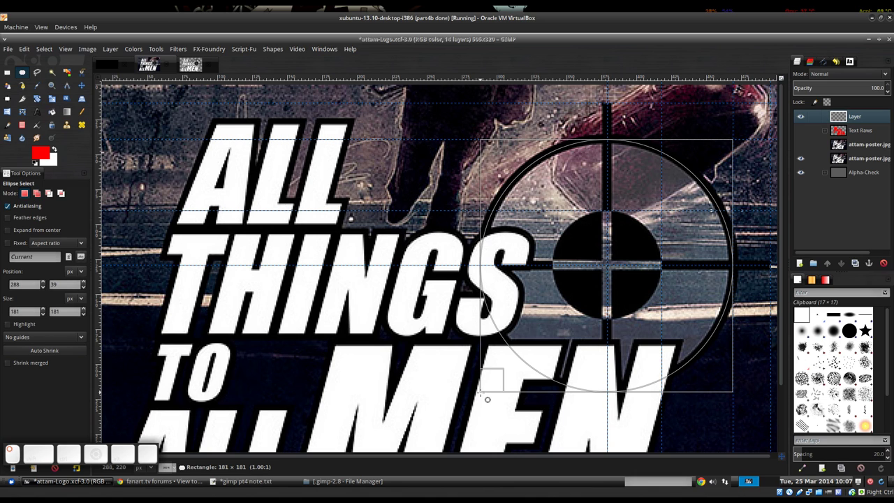
pyautogui.moveTo(487, 398); pyautogui.dragTo(487, 398)
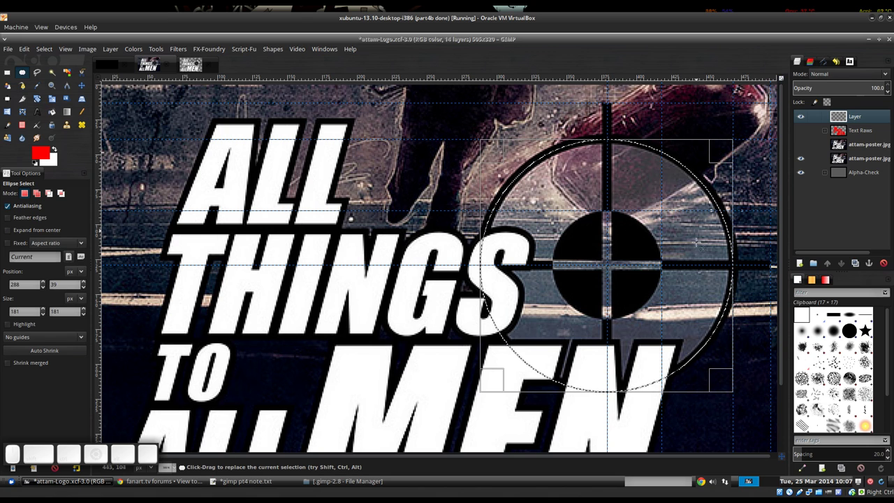
# Step: Convert the ring selection to a path named Selection, show it, and hide the poster layer
pyautogui.click(825, 62)
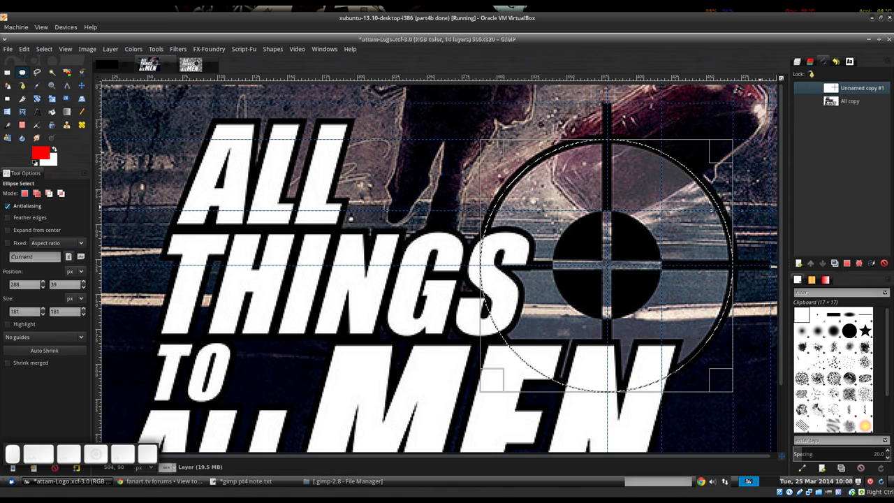
pyautogui.click(857, 264)
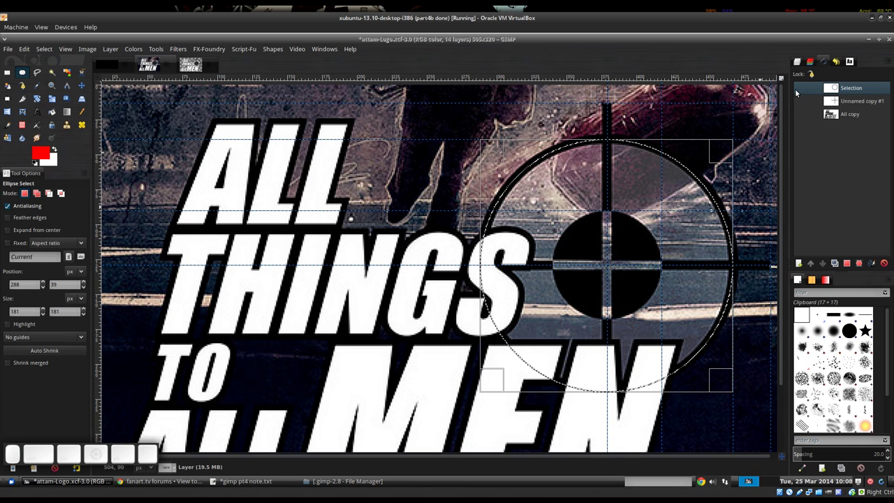
pyautogui.hotkey('ctrl', 'shift', 'a')
pyautogui.click(801, 88)
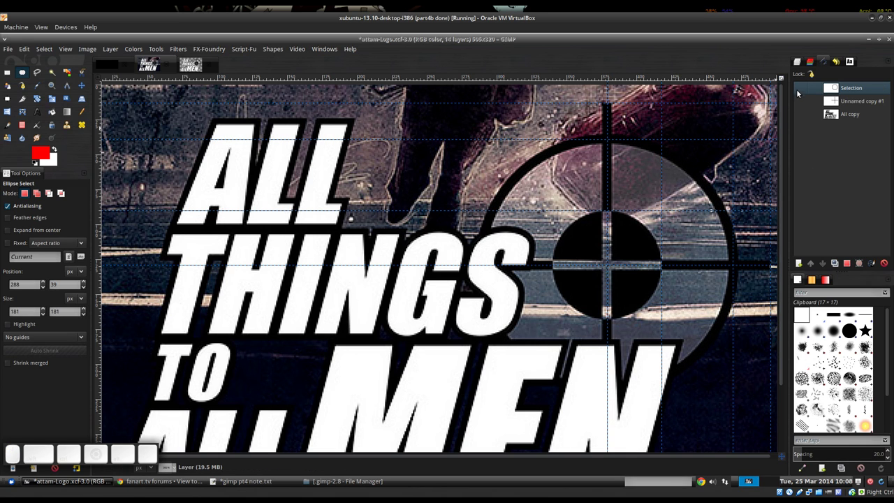
pyautogui.click(797, 61)
pyautogui.click(801, 158)
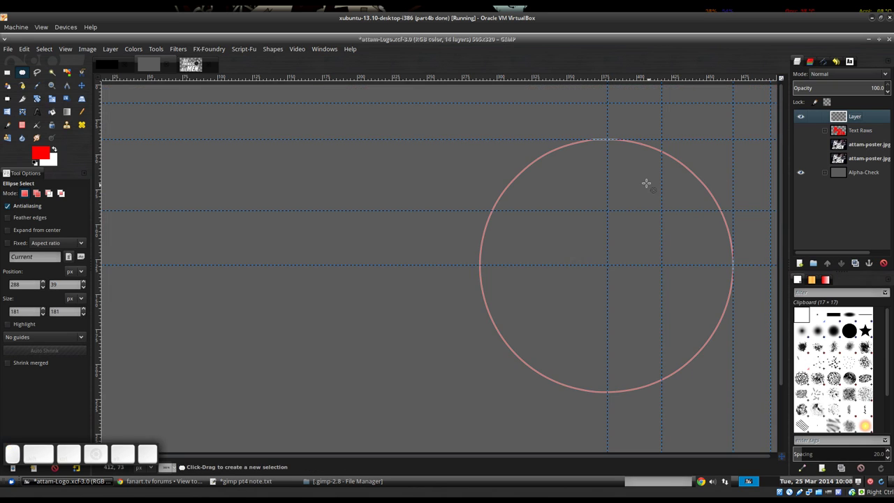
# Step: Zoom in and inspect the Selection circle path's anchor points with the Paths tool
pyautogui.keyDown('ctrl'); pyautogui.scroll(2, 642, 163); pyautogui.keyUp('ctrl')
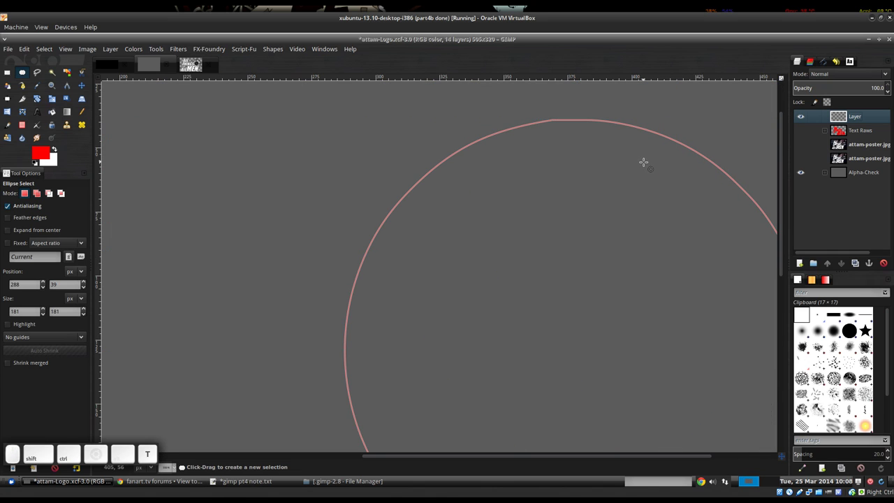
pyautogui.keyDown('ctrl'); pyautogui.scroll(2, 613, 205); pyautogui.keyUp('ctrl')
pyautogui.keyDown('ctrl'); pyautogui.scroll(1, 518, 179); pyautogui.keyUp('ctrl')
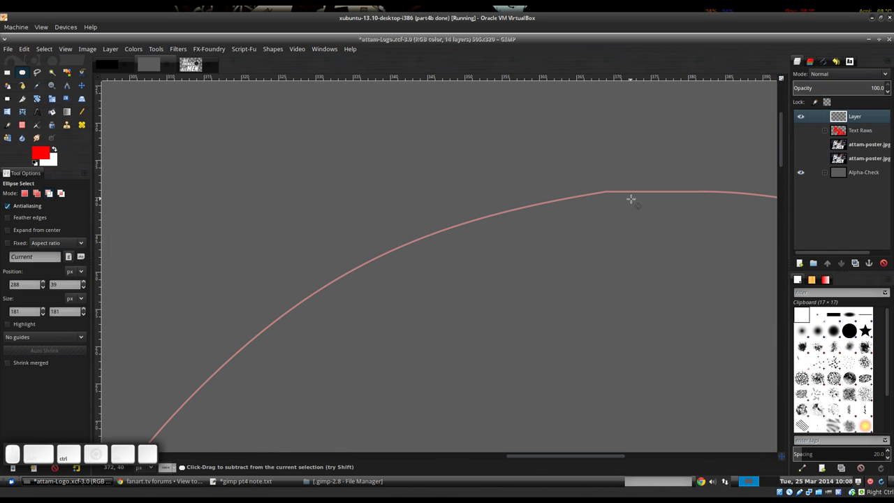
pyautogui.keyDown('ctrl'); pyautogui.scroll(-1, 532, 234); pyautogui.keyUp('ctrl')
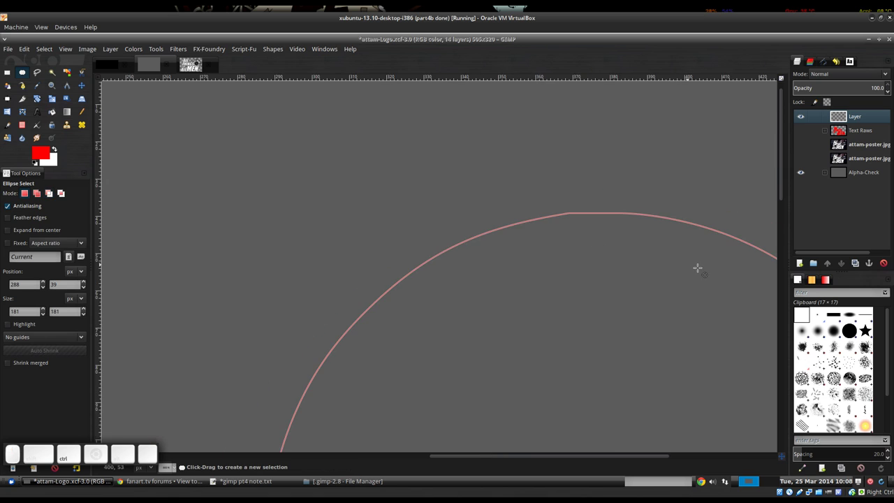
pyautogui.moveTo(697, 266); pyautogui.dragTo(479, 193)
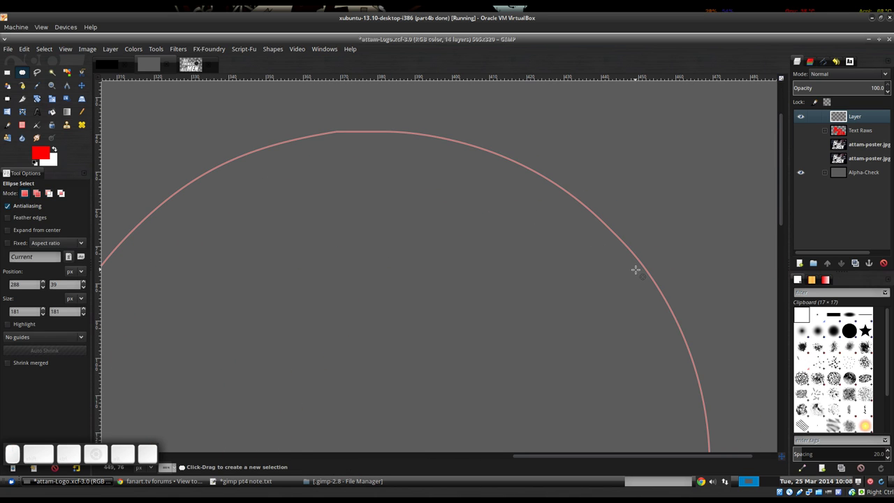
pyautogui.press('b')
pyautogui.click(625, 242)
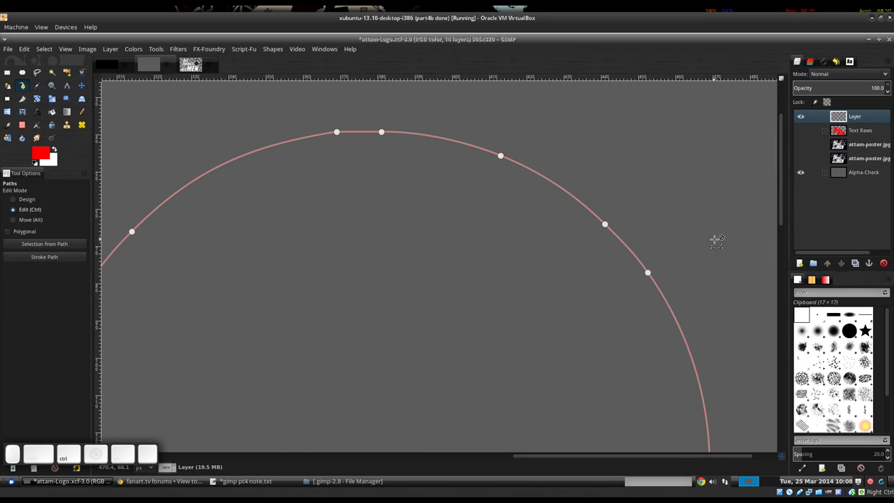
pyautogui.keyDown('ctrl'); pyautogui.scroll(-2, 718, 253); pyautogui.keyUp('ctrl')
pyautogui.keyDown('ctrl'); pyautogui.scroll(-2, 732, 343); pyautogui.keyUp('ctrl')
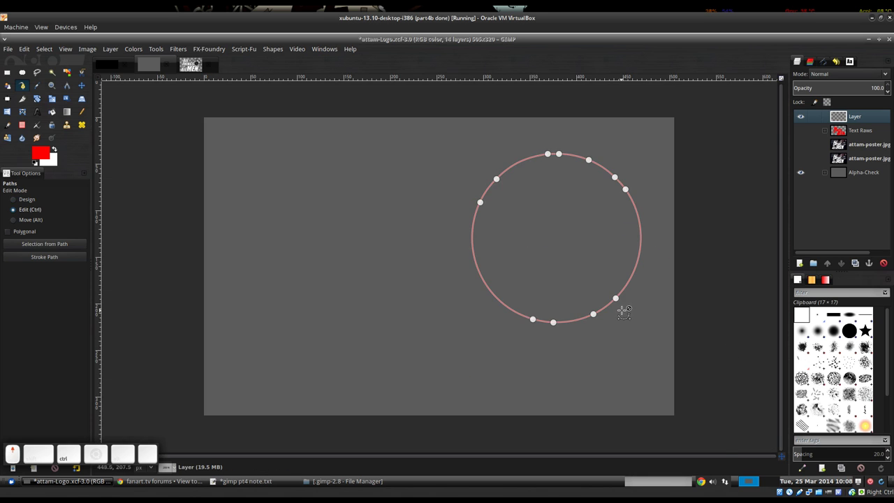
pyautogui.keyDown('ctrl'); pyautogui.scroll(2, 622, 310); pyautogui.keyUp('ctrl')
pyautogui.scroll(2, 629, 244)
pyautogui.keyDown('ctrl'); pyautogui.scroll(1, 590, 148); pyautogui.keyUp('ctrl')
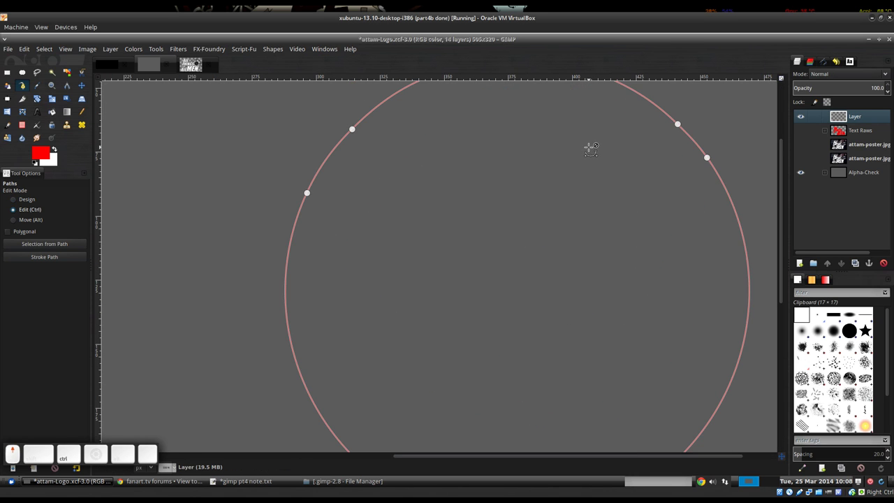
pyautogui.moveTo(590, 149); pyautogui.dragTo(624, 269)
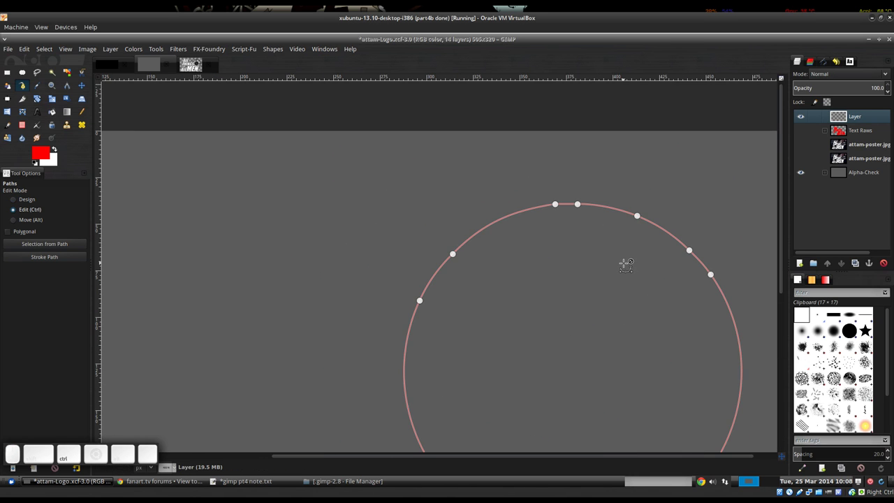
pyautogui.keyDown('ctrl'); pyautogui.scroll(1, 626, 262); pyautogui.keyUp('ctrl')
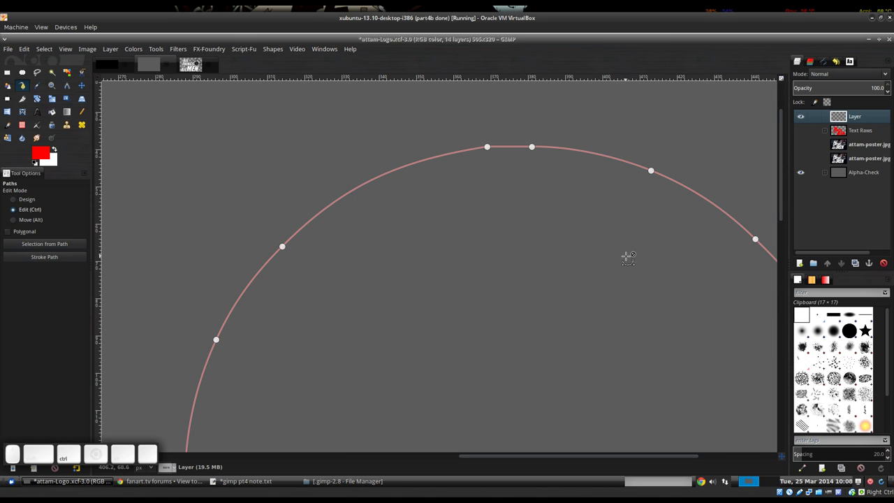
pyautogui.keyDown('ctrl'); pyautogui.scroll(-2, 624, 261); pyautogui.keyUp('ctrl')
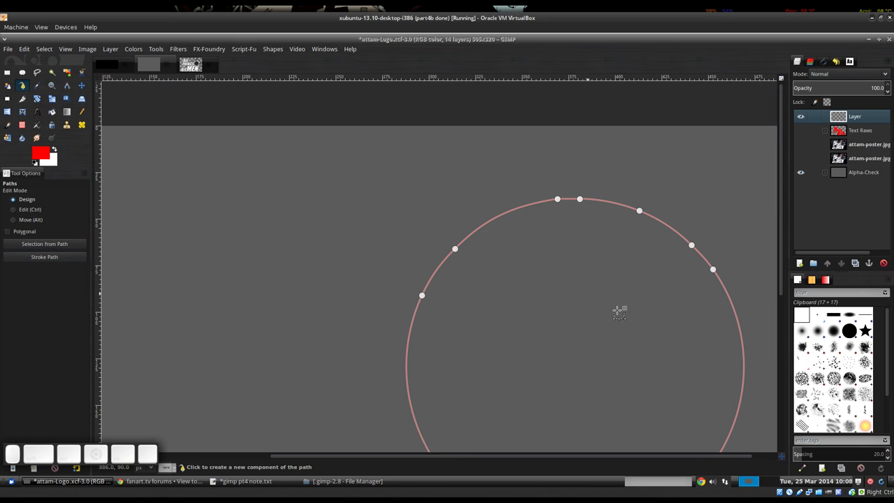
pyautogui.moveTo(636, 294); pyautogui.dragTo(597, 217)
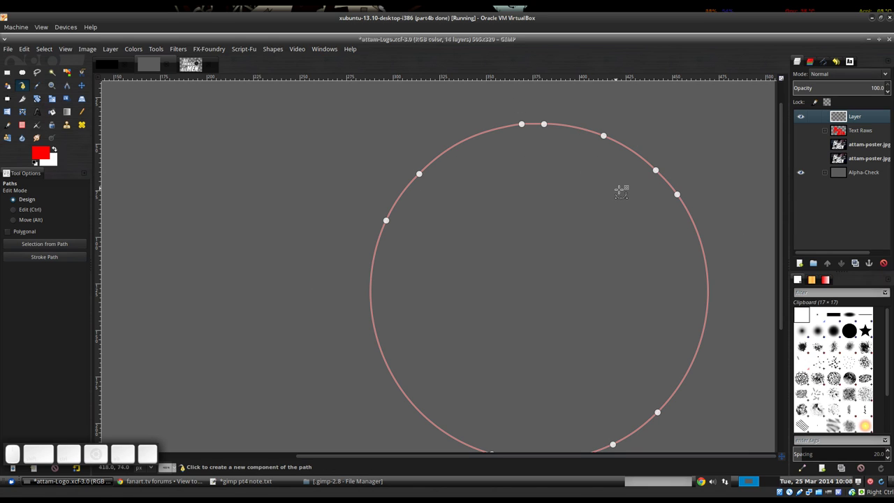
# Step: Undo hiding the poster layer so the logo shows behind the guides again
pyautogui.press('ctrl')
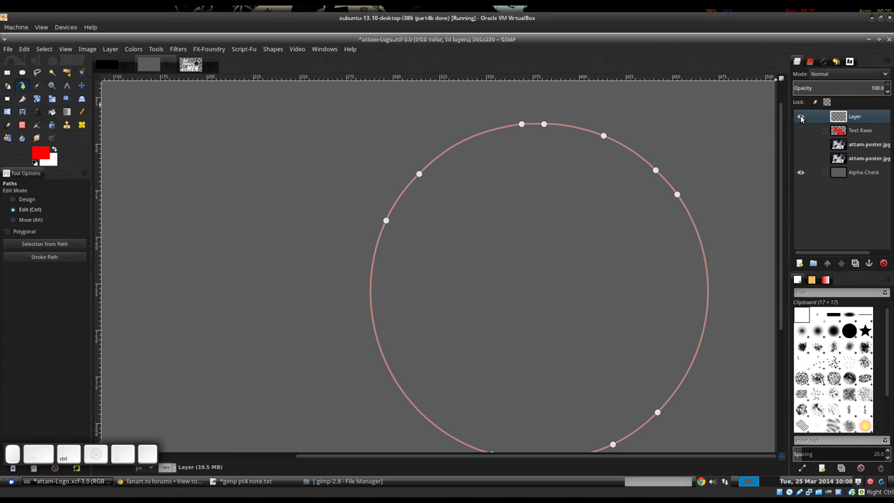
pyautogui.hotkey('ctrl', 'z')
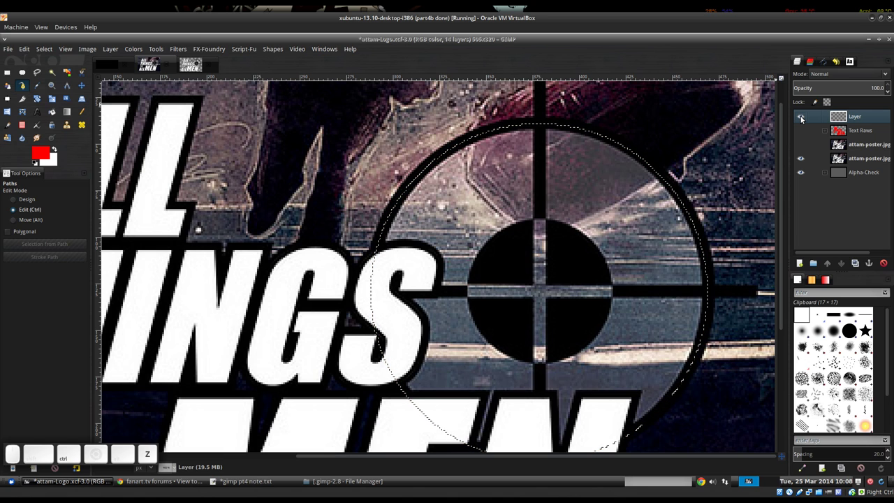
pyautogui.scroll(-1, 597, 273)
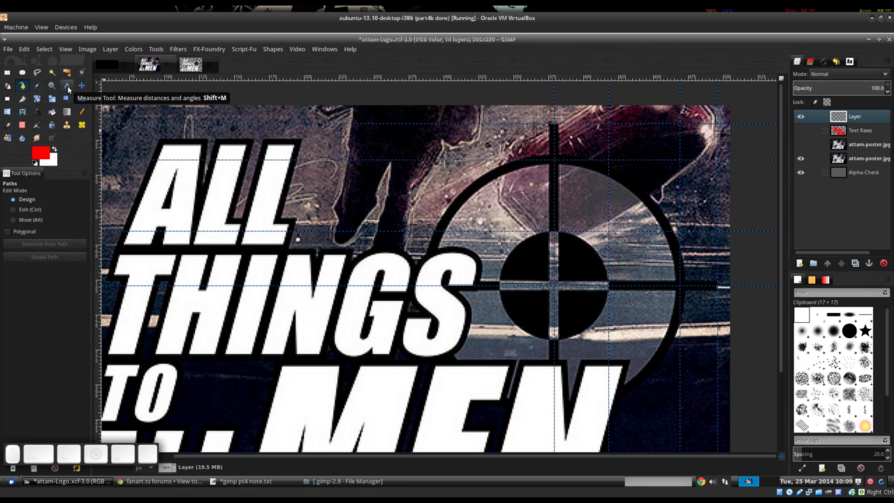
# Step: Measure from the crosshair centre straight up to the ring, reading 90.0 pixels
pyautogui.click(67, 86)
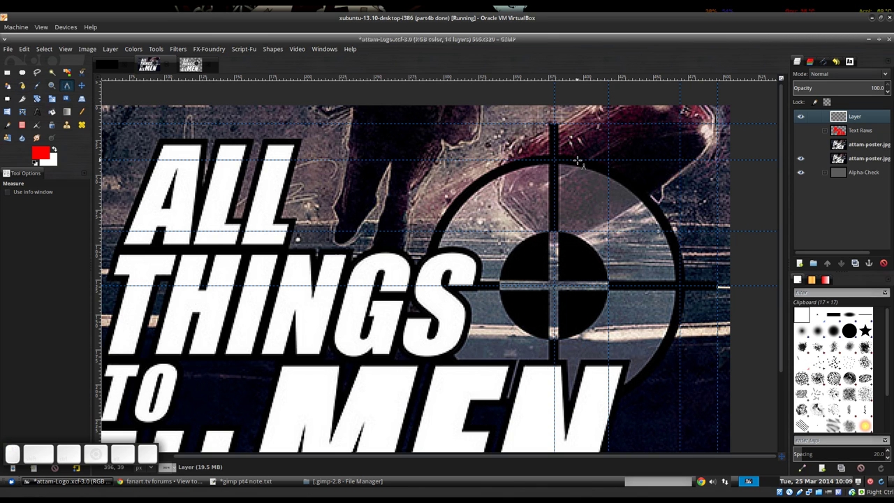
pyautogui.moveTo(578, 160)
pyautogui.mouseDown()
pyautogui.moveTo(582, 199)
pyautogui.moveTo(607, 222)
pyautogui.moveTo(608, 124)
pyautogui.moveTo(629, 209)
pyautogui.moveTo(663, 184)
pyautogui.moveTo(493, 166)
pyautogui.moveTo(618, 196)
pyautogui.moveTo(521, 177)
pyautogui.moveTo(604, 206)
pyautogui.moveTo(629, 149)
pyautogui.moveTo(534, 140)
pyautogui.moveTo(512, 180)
pyautogui.moveTo(600, 216)
pyautogui.moveTo(527, 192)
pyautogui.moveTo(555, 207)
pyautogui.moveTo(648, 203)
pyautogui.moveTo(578, 209)
pyautogui.moveTo(579, 288)
pyautogui.mouseUp()
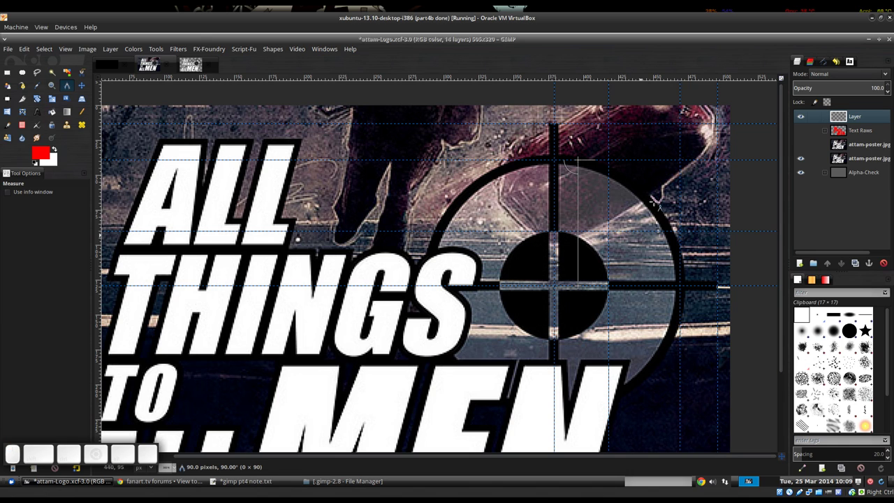
# Step: Generate a Circle shape path with radius 90 centred at X 379, Y 129
pyautogui.click(273, 49)
pyautogui.moveTo(279, 61)
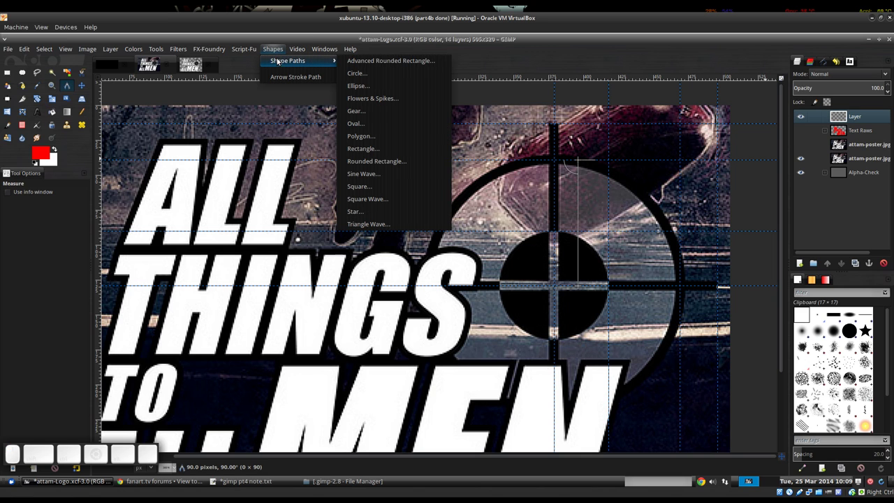
pyautogui.click(368, 74)
pyautogui.moveTo(472, 159); pyautogui.dragTo(323, 135)
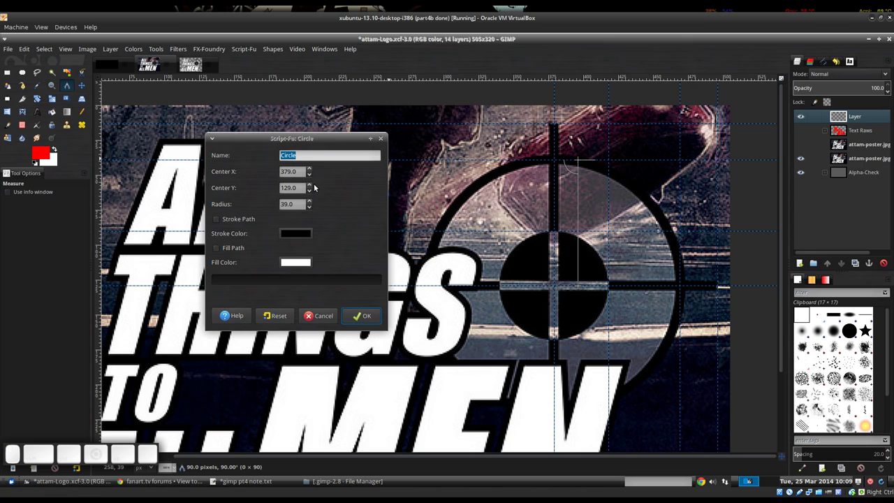
pyautogui.doubleClick(298, 203)
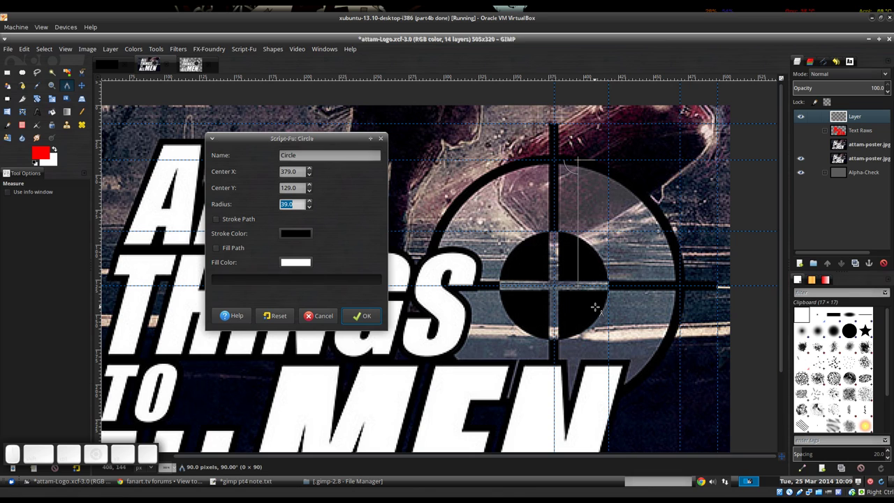
pyautogui.write('90')
pyautogui.moveTo(300, 171); pyautogui.dragTo(211, 173)
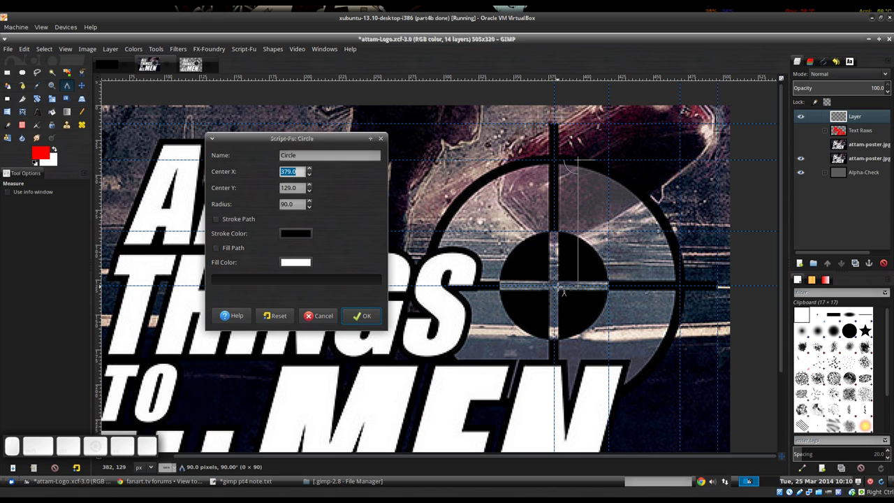
pyautogui.scroll(2, 559, 287)
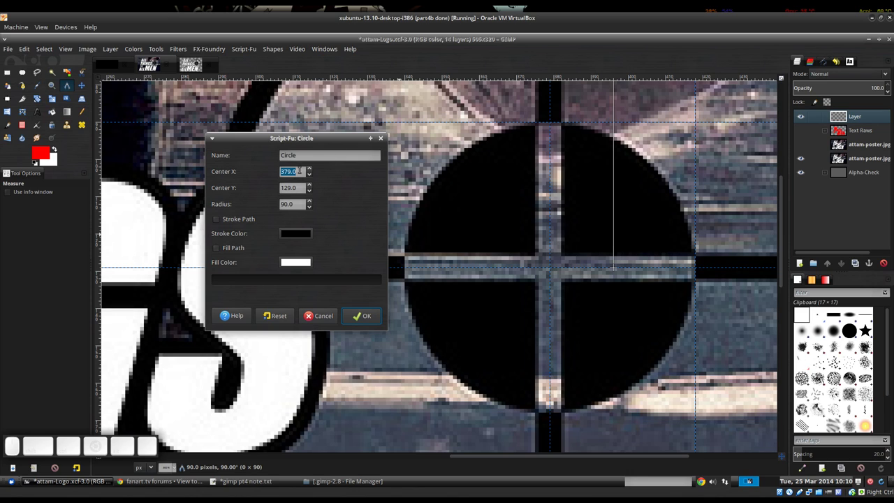
pyautogui.press('Tab')
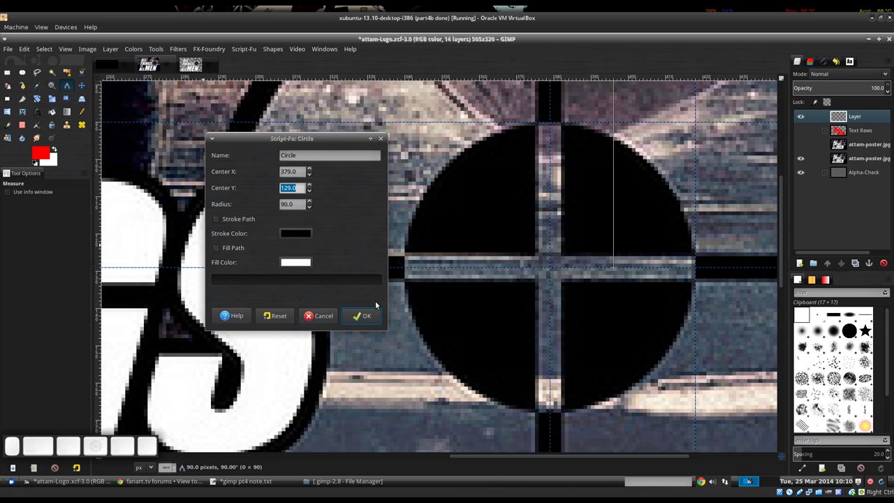
pyautogui.click(360, 318)
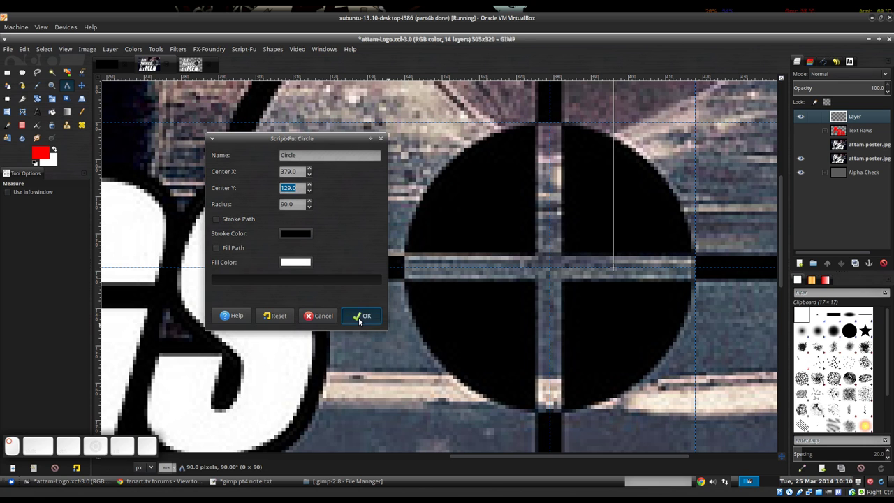
pyautogui.scroll(-2, 661, 206)
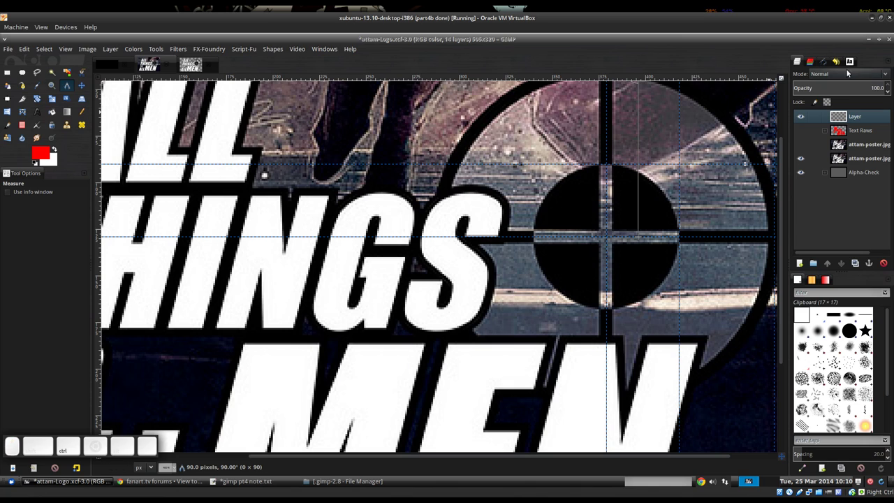
# Step: Show the new Circle path and hide the poster layer to see it alone
pyautogui.click(825, 62)
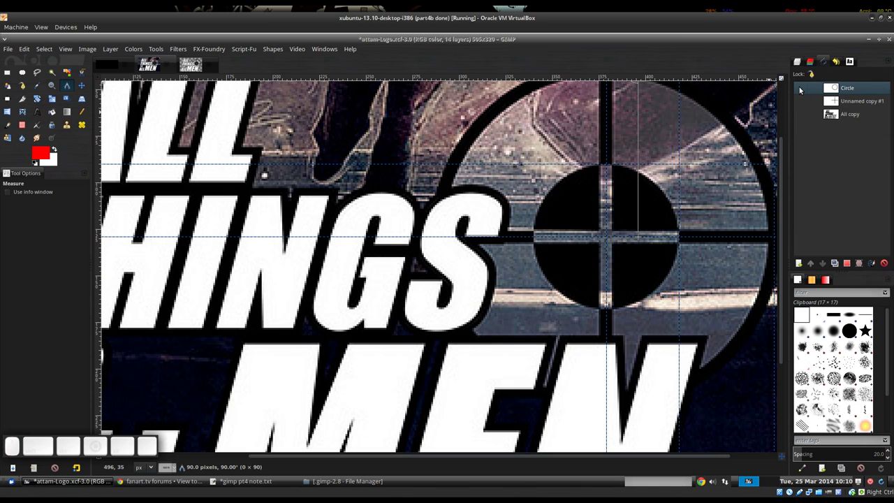
pyautogui.click(801, 88)
pyautogui.scroll(-2, 621, 178)
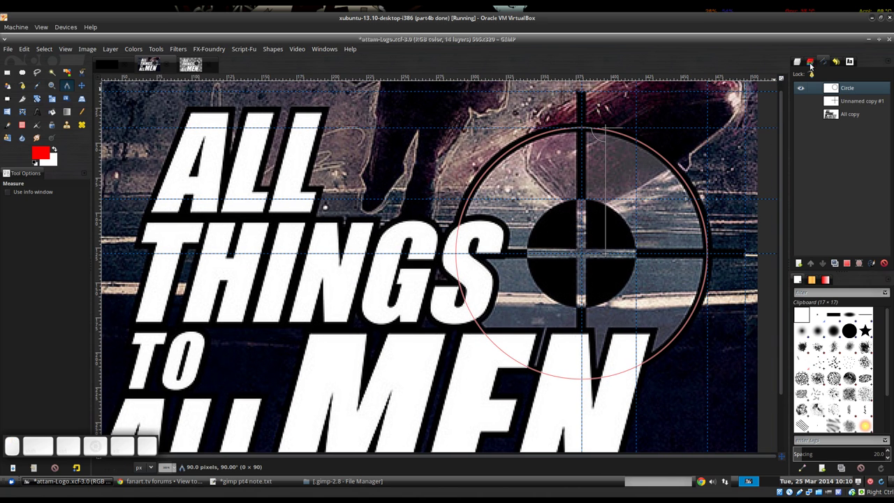
pyautogui.click(799, 61)
pyautogui.keyDown('shift'); pyautogui.click(801, 172); pyautogui.keyUp('shift')
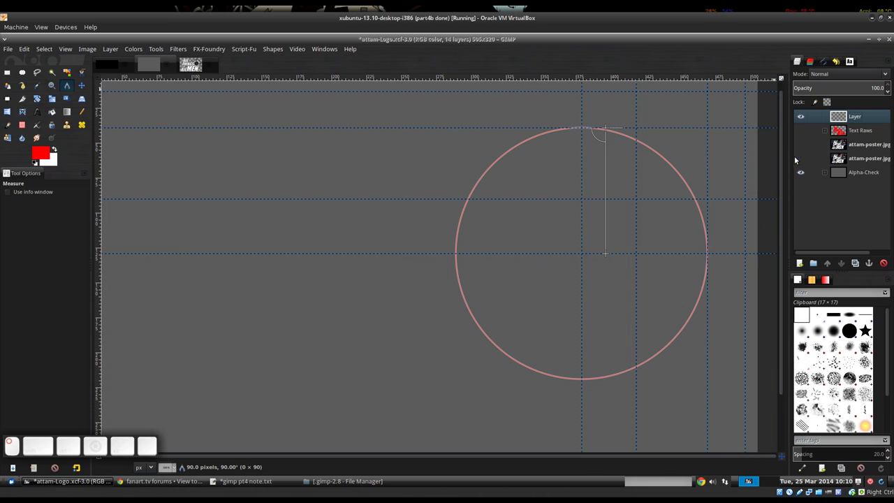
# Step: Hide the guides and inspect the Circle path's anchor points with the Paths tool
pyautogui.hotkey('ctrl', 'shift', 't')
pyautogui.press('m')
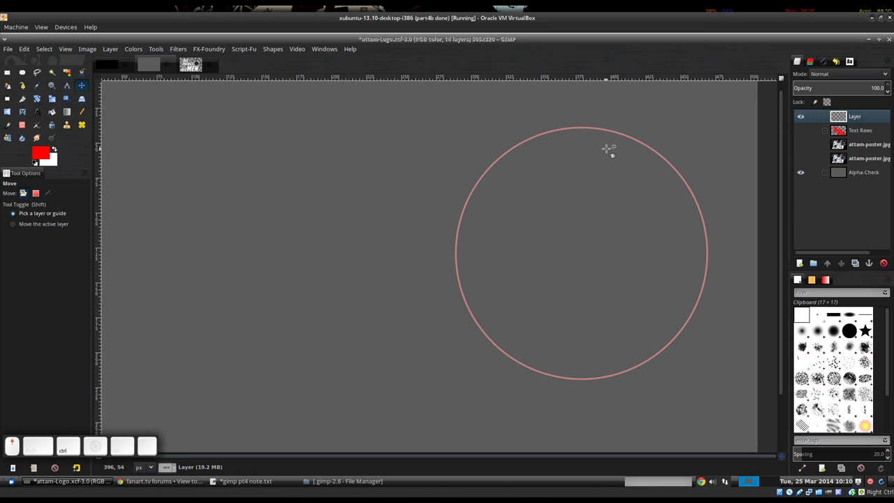
pyautogui.scroll(2, 610, 148)
pyautogui.scroll(-2, 609, 148)
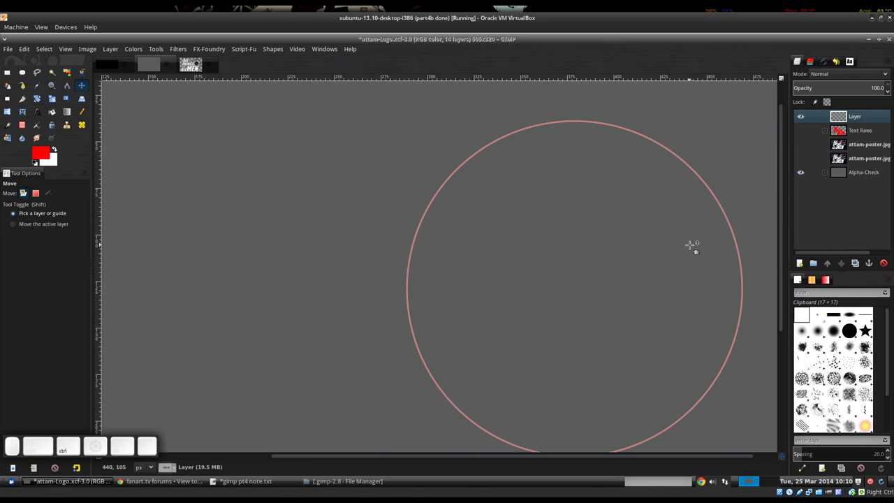
pyautogui.press('b')
pyautogui.click(684, 161)
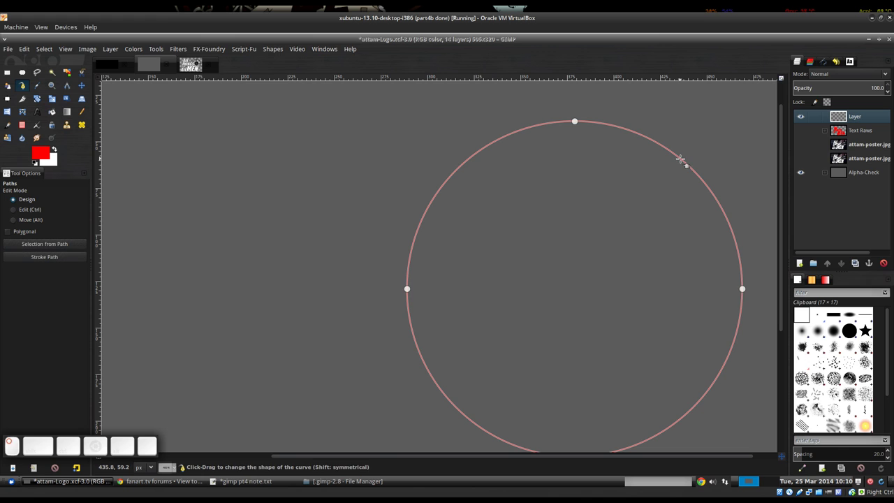
pyautogui.scroll(-1, 650, 283)
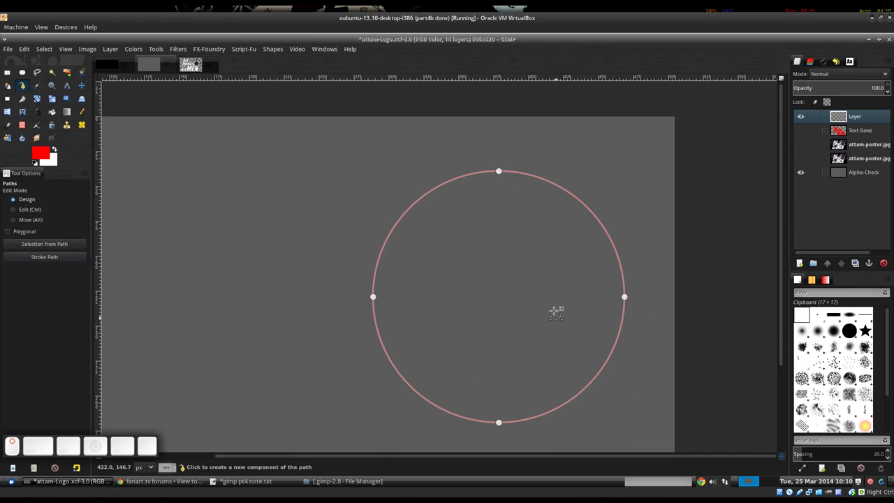
pyautogui.scroll(2, 542, 279)
# Step: Return to the Move tool and make the attam-poster.jpg layer visible again
pyautogui.scroll(-2, 552, 269)
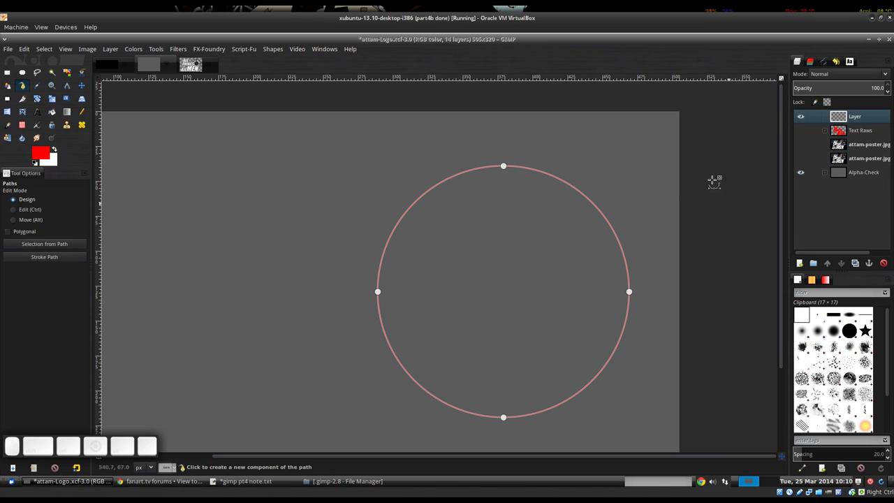
pyautogui.scroll(-1, 519, 238)
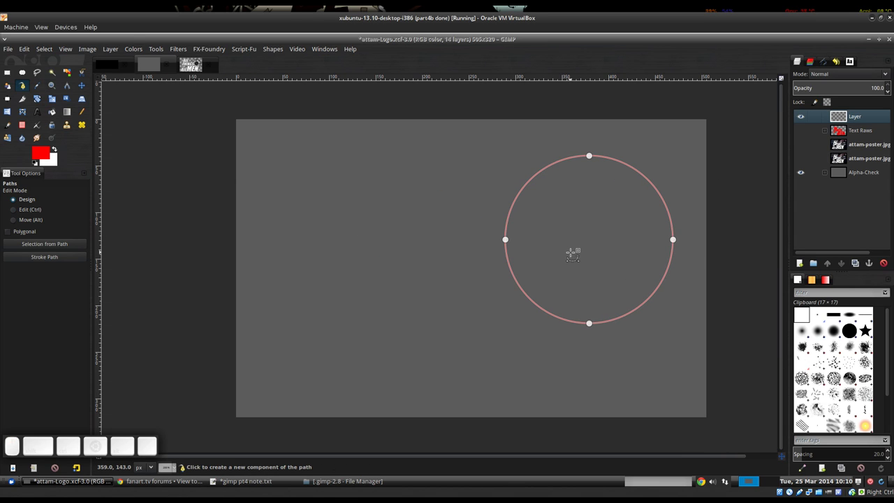
pyautogui.scroll(1, 630, 165)
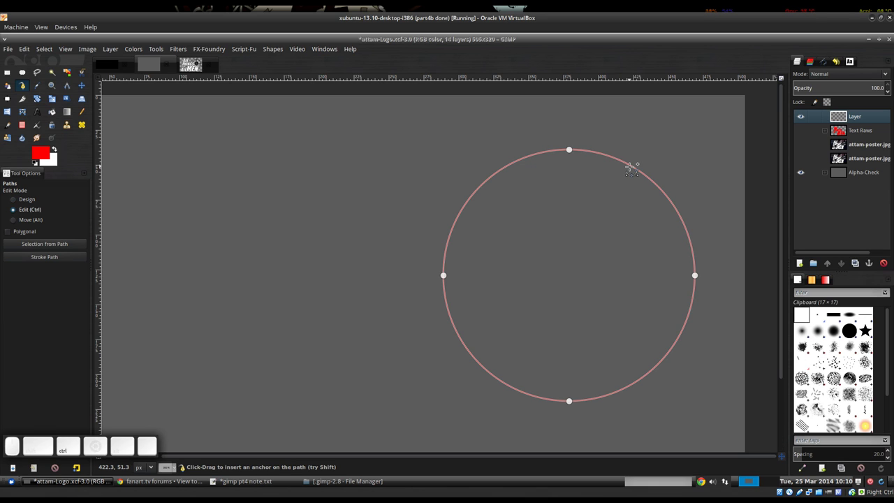
pyautogui.scroll(-1, 631, 165)
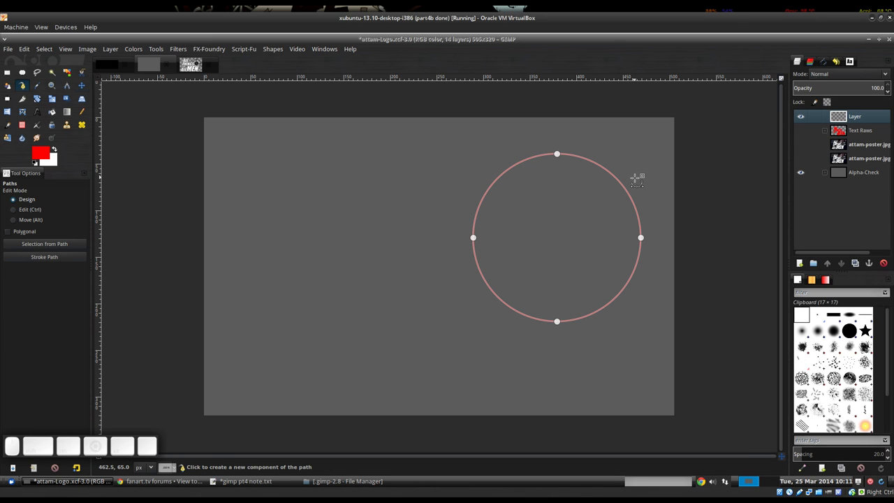
pyautogui.press('m')
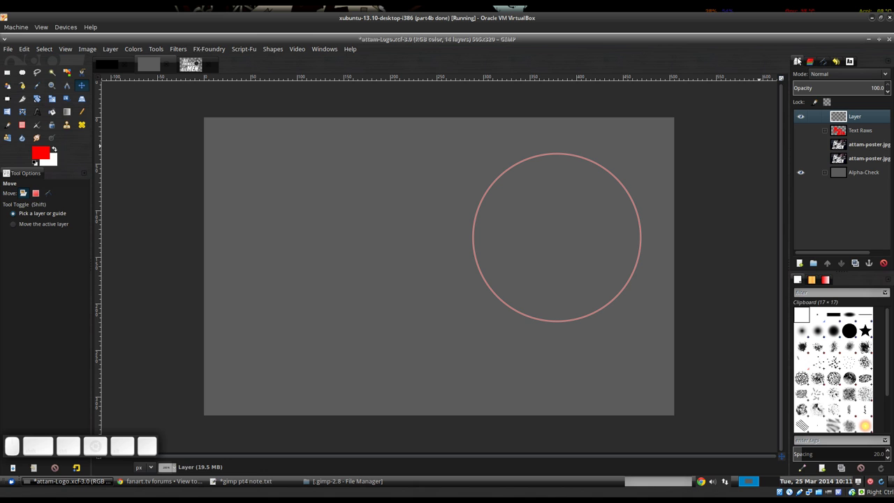
pyautogui.click(801, 158)
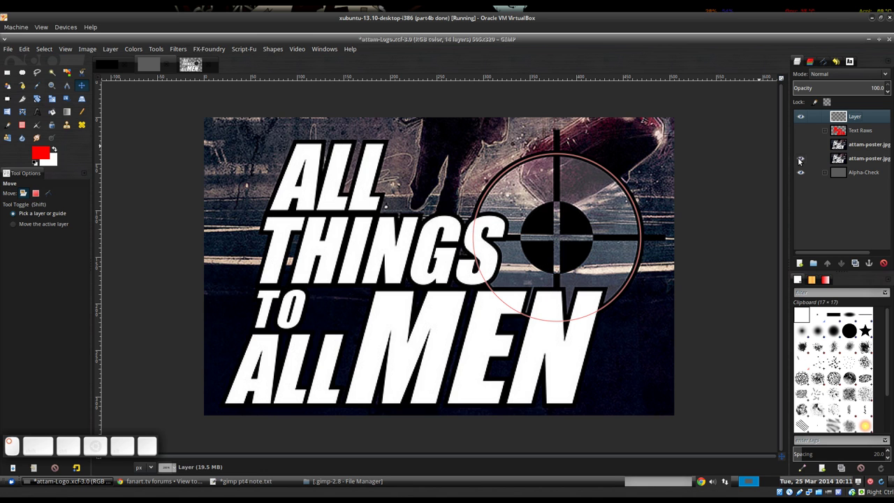
# Step: Show the guides and measure the black centre dot at 39.0 pixels tall, 90°
pyautogui.scroll(2, 582, 237)
pyautogui.keyDown('ctrl'); pyautogui.scroll(1, 582, 237); pyautogui.keyUp('ctrl')
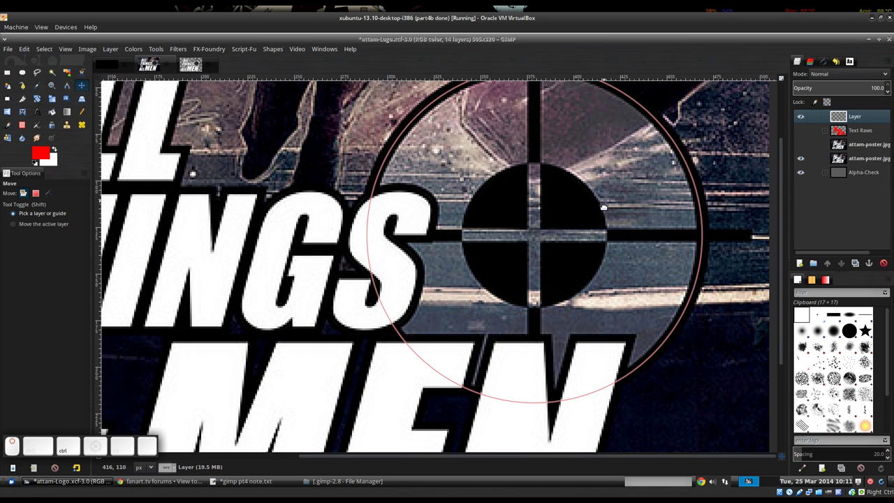
pyautogui.keyDown('ctrl'); pyautogui.scroll(1, 590, 231); pyautogui.keyUp('ctrl')
pyautogui.hotkey('ctrl', 'shift', 't')
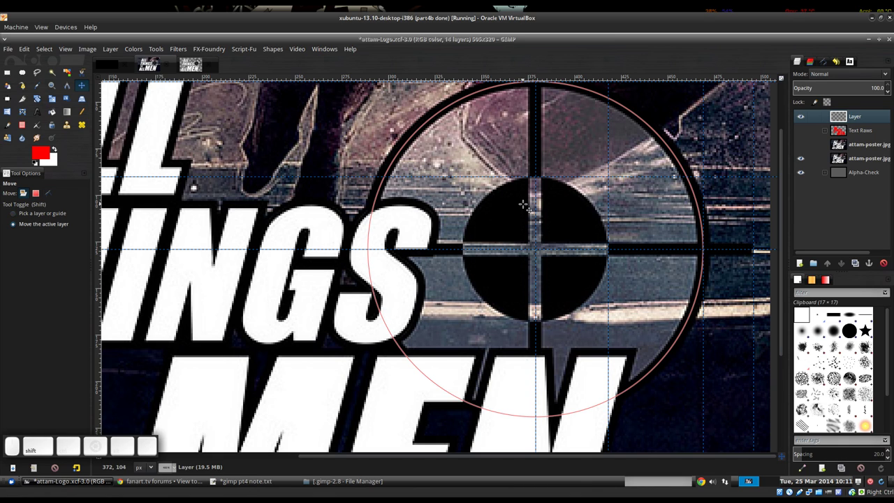
pyautogui.hotkey('shift', 'm')
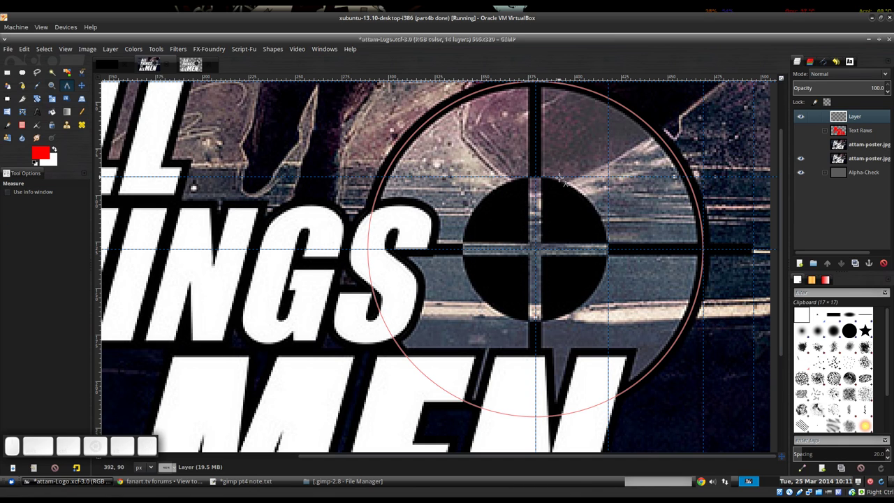
pyautogui.moveTo(559, 176); pyautogui.dragTo(559, 249)
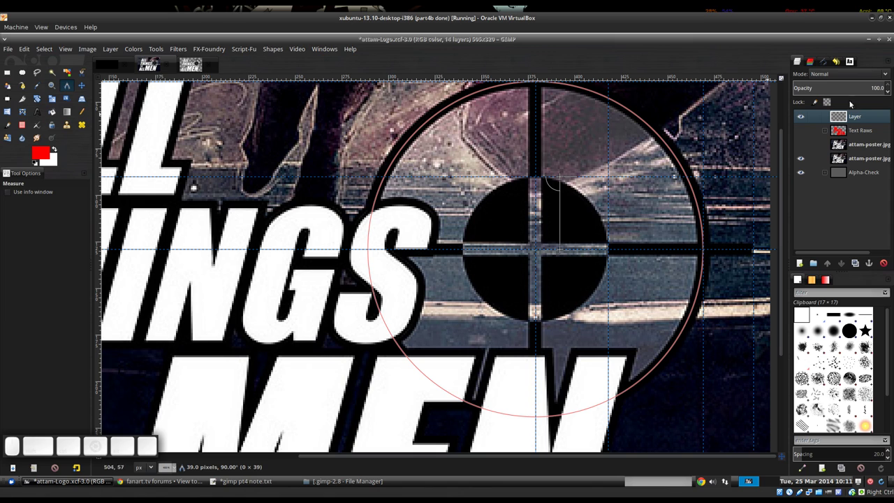
# Step: Create a trial Circle path with radius 19.5 from Shapes > Shape Paths > Circle
pyautogui.click(273, 51)
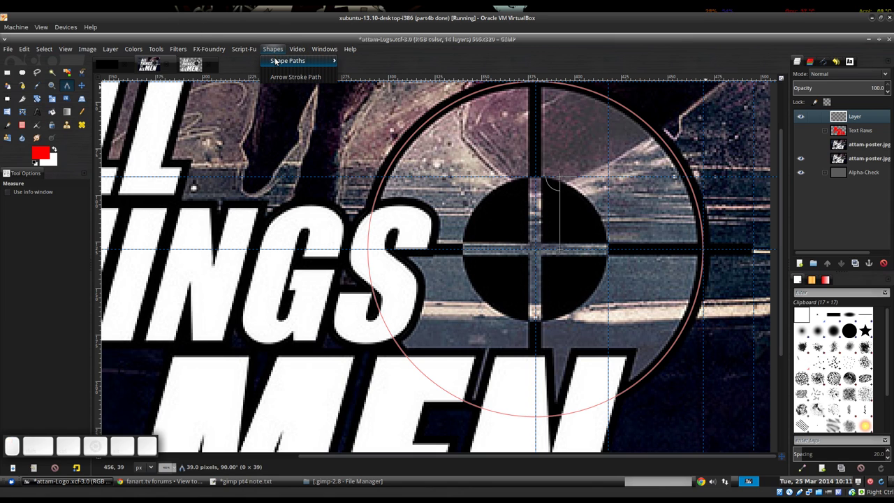
pyautogui.moveTo(276, 61)
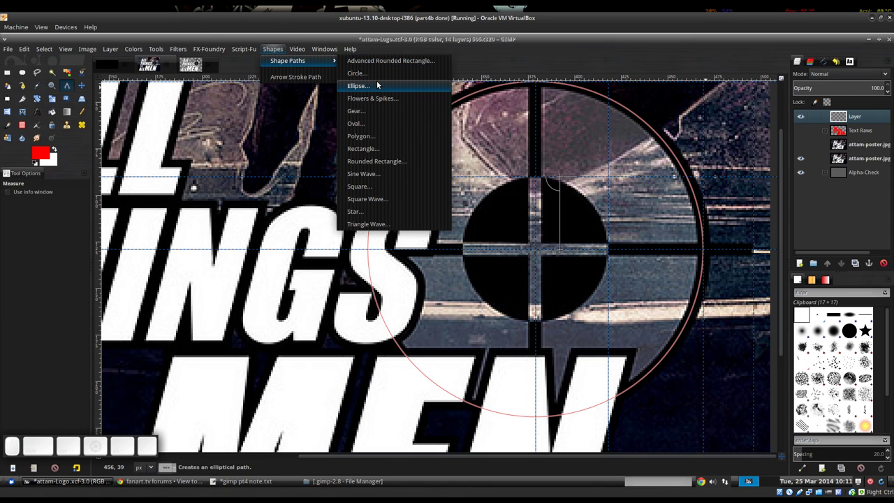
pyautogui.click(369, 73)
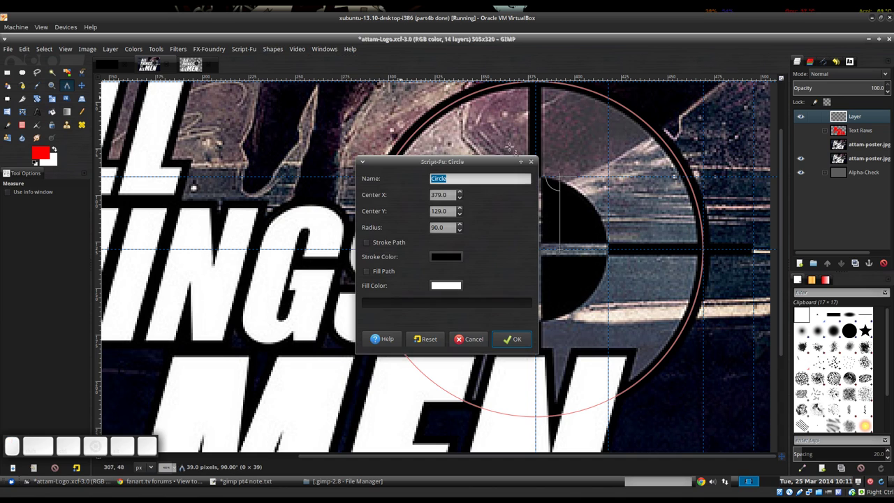
pyautogui.tripleClick(447, 227)
pyautogui.write('19')
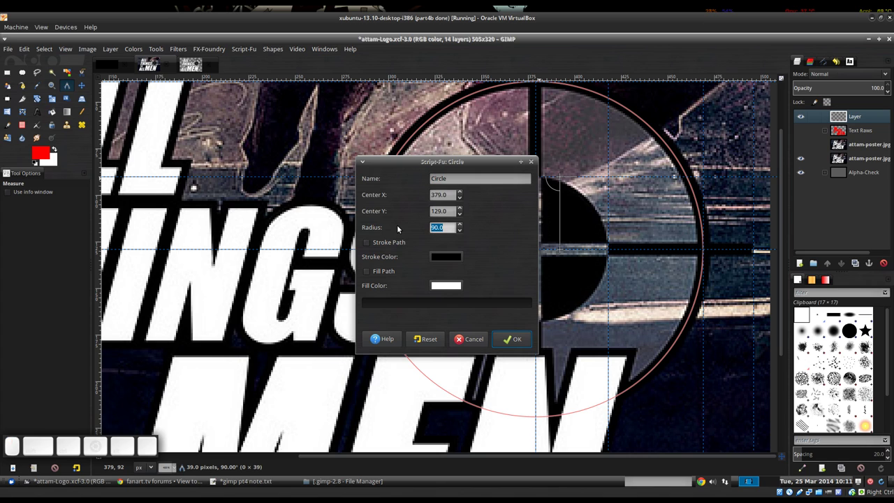
pyautogui.write('.5')
pyautogui.click(509, 339)
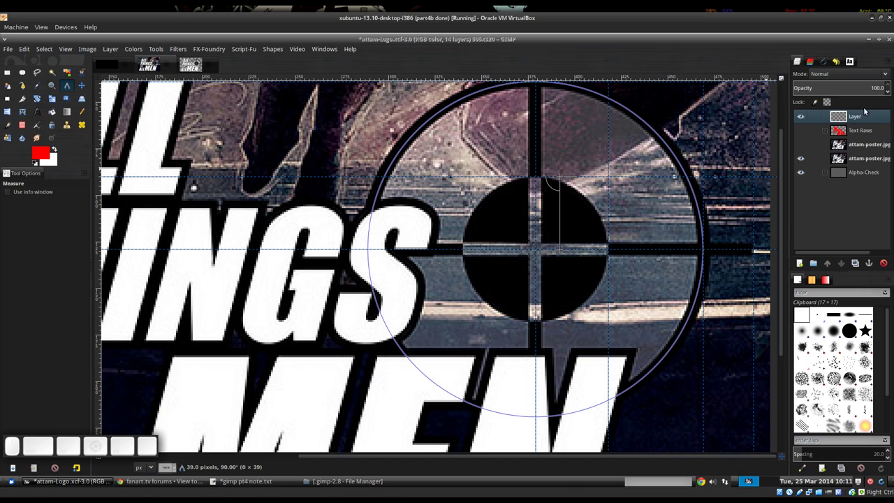
# Step: Make the new Circle #1 path visible, undo that, and delete Circle #1 from the Paths list
pyautogui.click(823, 62)
pyautogui.click(800, 89)
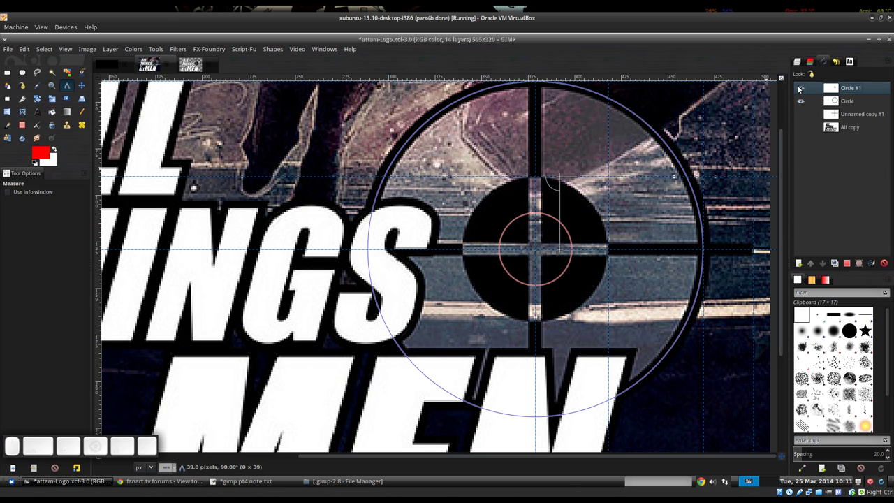
pyautogui.hotkey('ctrl', 'z')
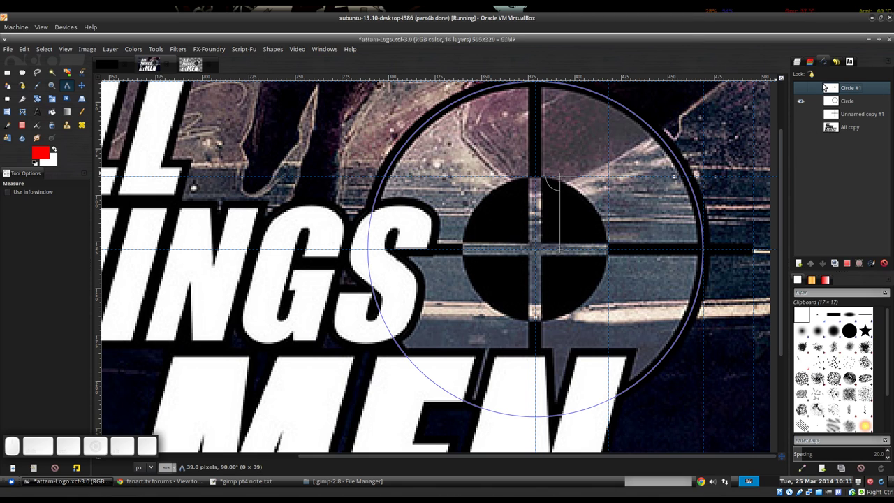
pyautogui.click(885, 264)
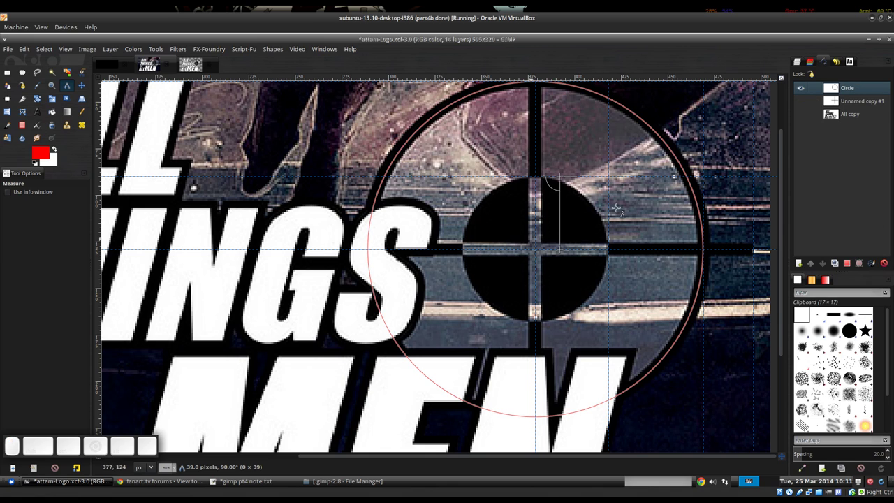
# Step: Create a new Circle path with radius 3 for the crosshair's centre dot
pyautogui.click(294, 49)
pyautogui.moveTo(279, 50)
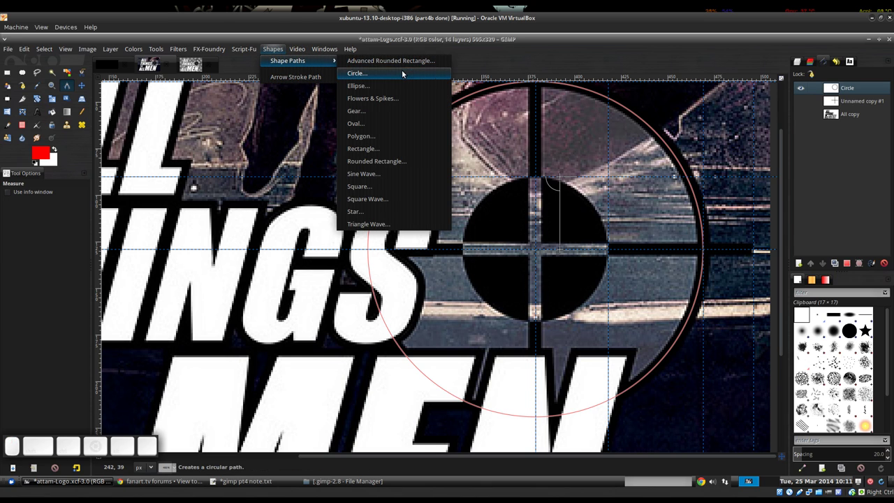
pyautogui.click(400, 73)
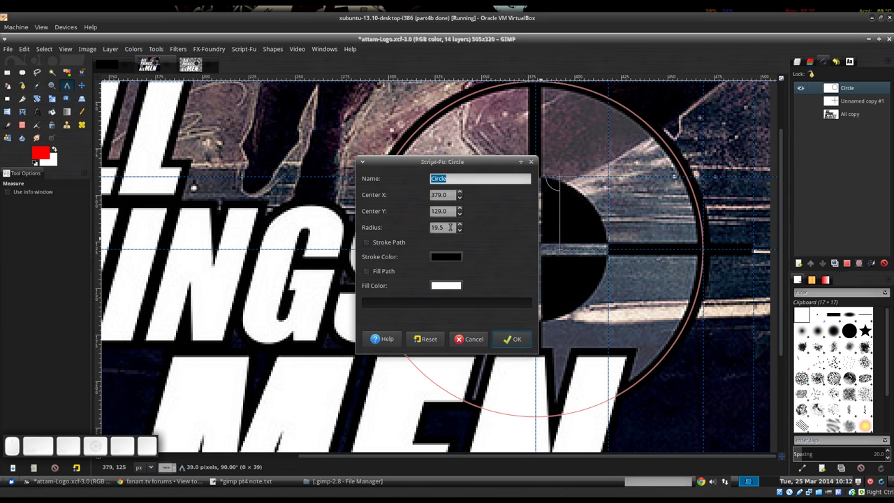
pyautogui.doubleClick(451, 227)
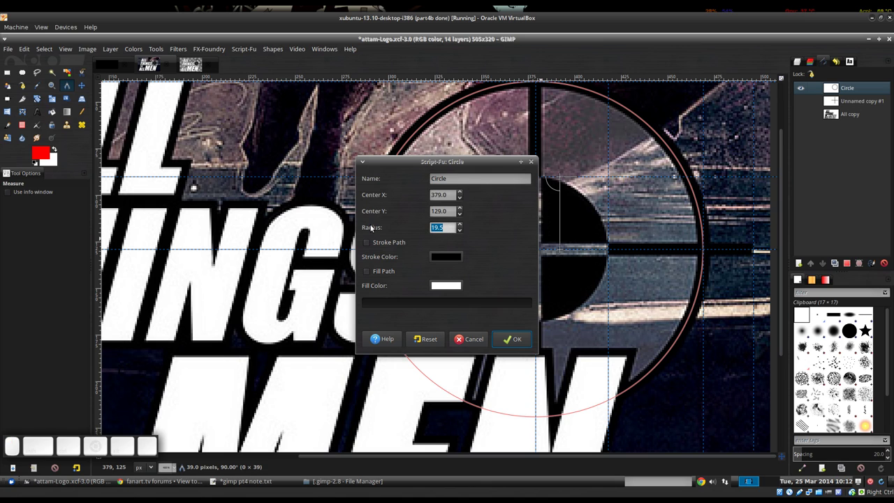
pyautogui.write('39')
pyautogui.click(513, 339)
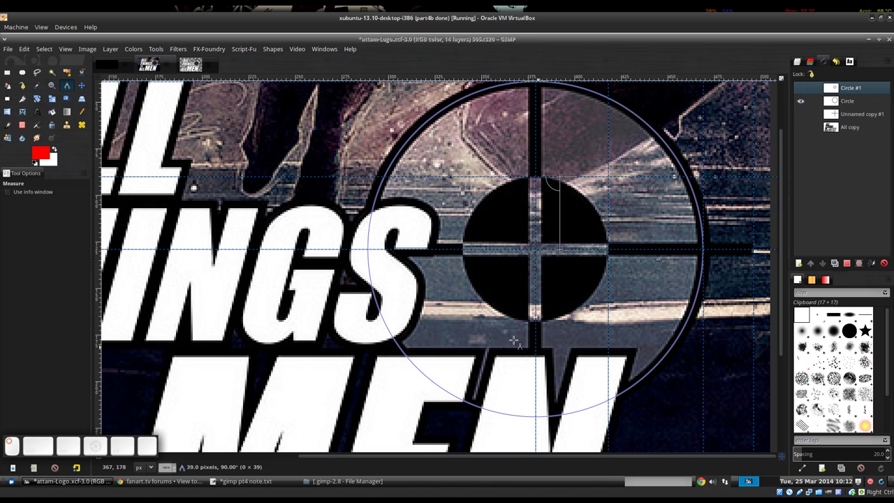
# Step: Show the Circle #1 and Unnamed copy #1 paths, then hide the guides
pyautogui.click(801, 89)
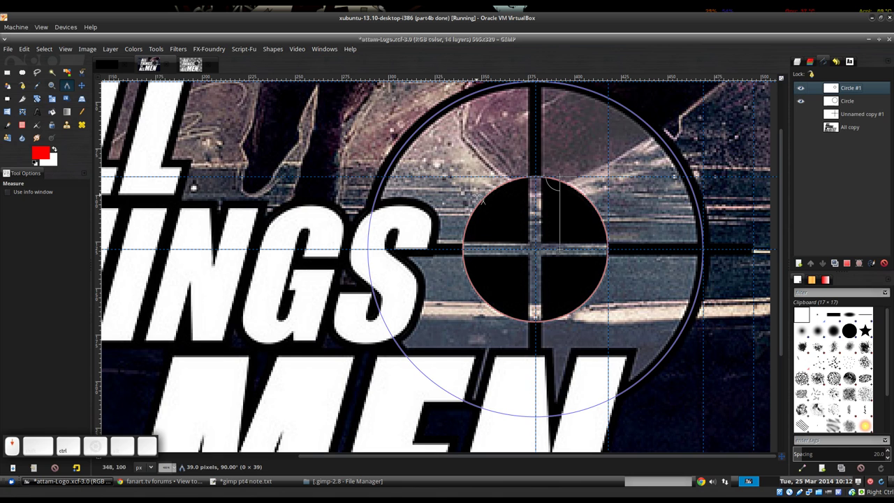
pyautogui.scroll(-2, 589, 209)
pyautogui.press('m')
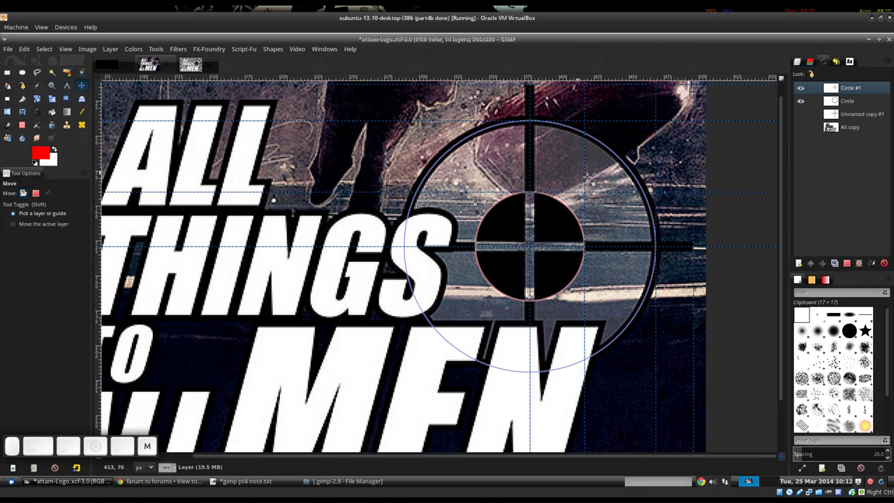
pyautogui.scroll(1, 602, 199)
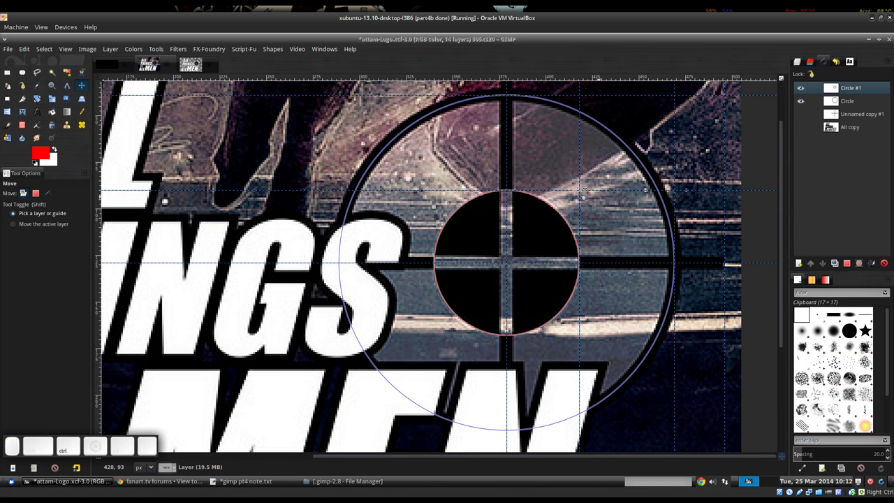
pyautogui.click(800, 115)
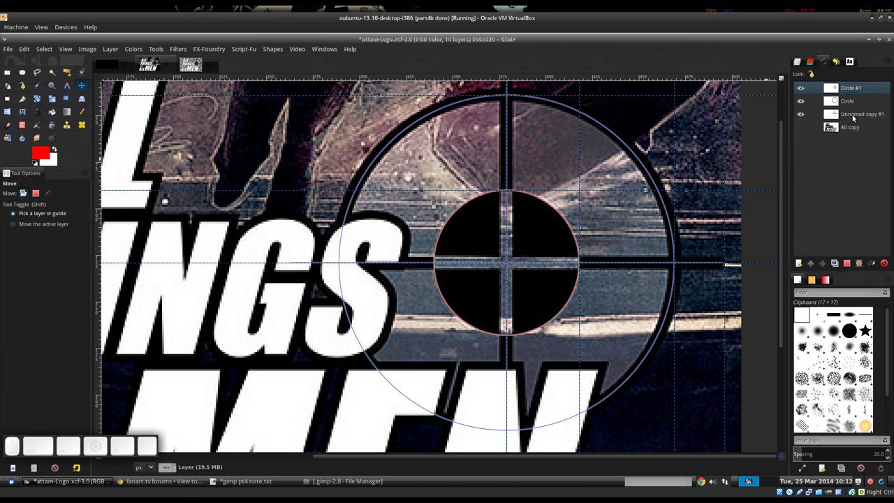
pyautogui.scroll(-2, 591, 204)
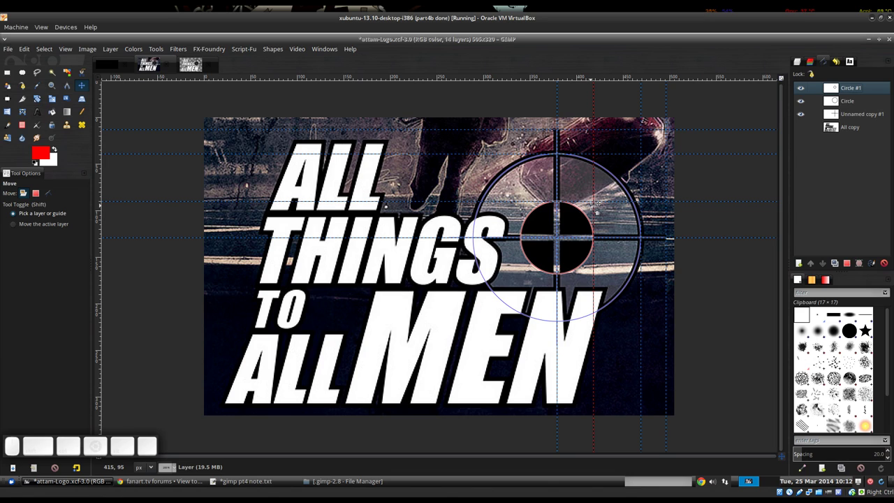
pyautogui.hotkey('ctrl', 'shift', 't')
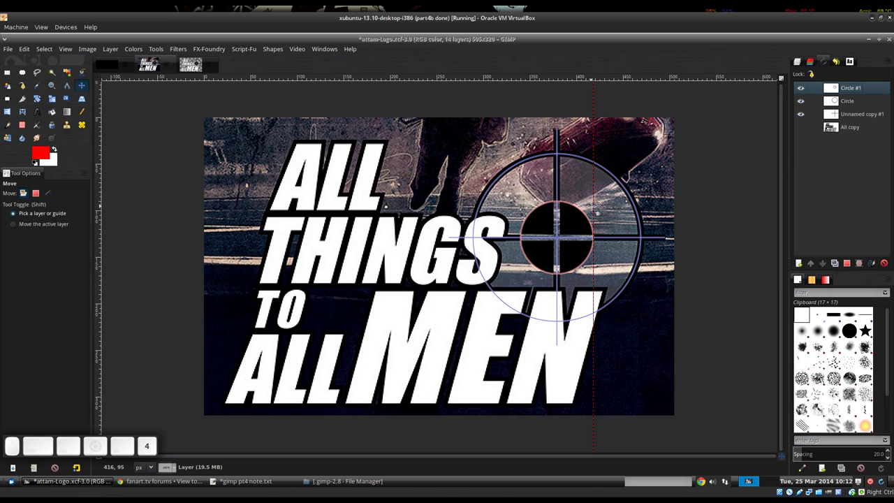
# Step: Add three new empty layers, Layer #1 to Layer #3, to the stack
pyautogui.click(798, 65)
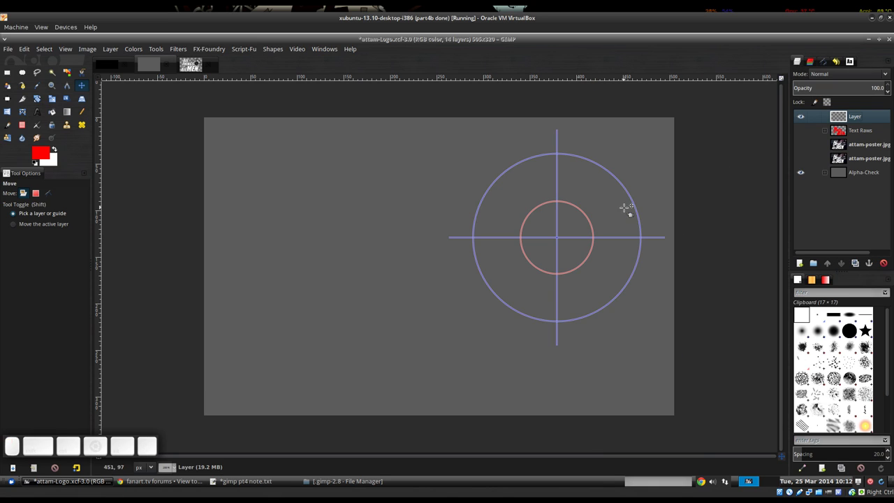
pyautogui.scroll(1, 619, 208)
pyautogui.scroll(1, 619, 208)
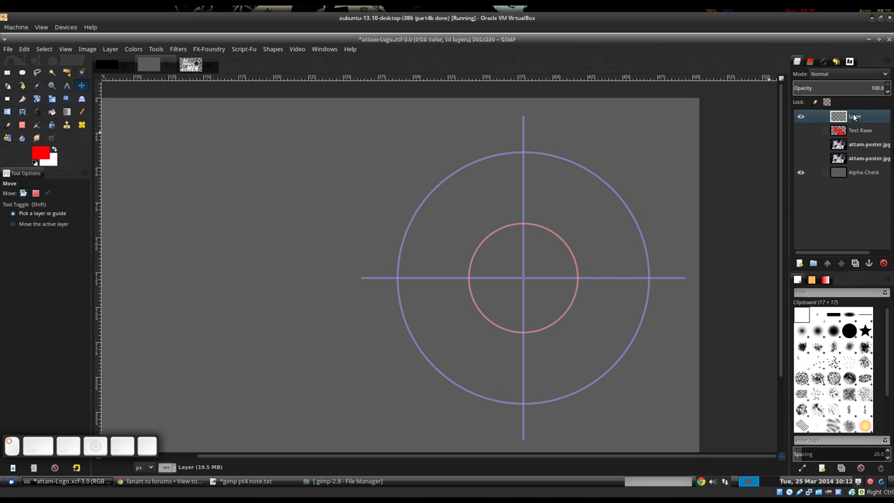
pyautogui.keyDown('shift'); pyautogui.click(799, 263); pyautogui.keyUp('shift')
pyautogui.keyDown('shift'); pyautogui.click(800, 263); pyautogui.keyUp('shift')
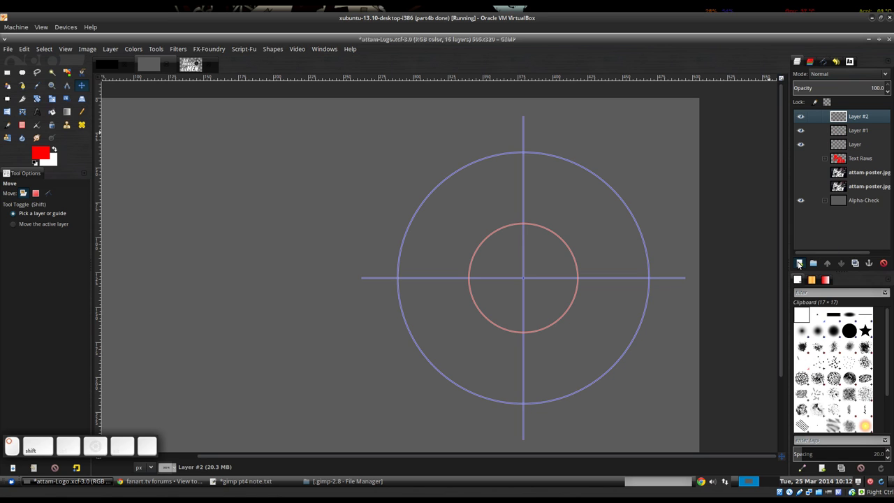
pyautogui.keyDown('shift'); pyautogui.click(800, 262); pyautogui.keyUp('shift')
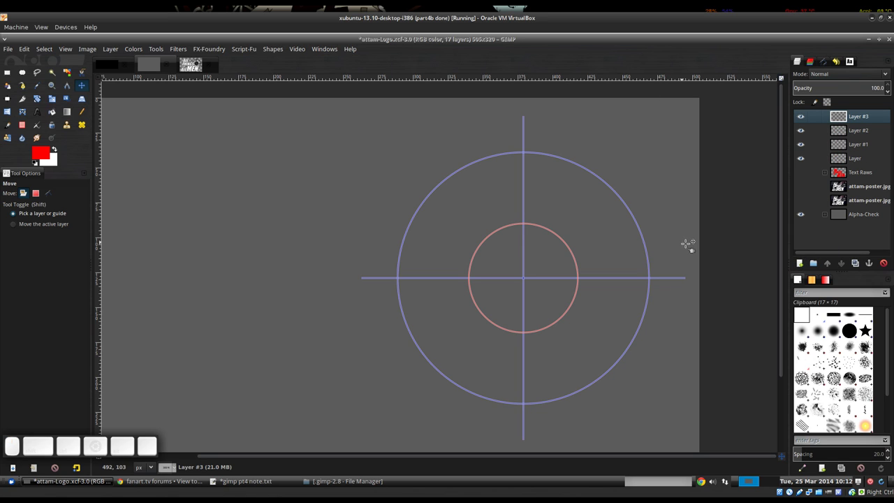
# Step: Select the 'Layer' layer, load its alpha as a selection, then clear the selection
pyautogui.click(854, 159)
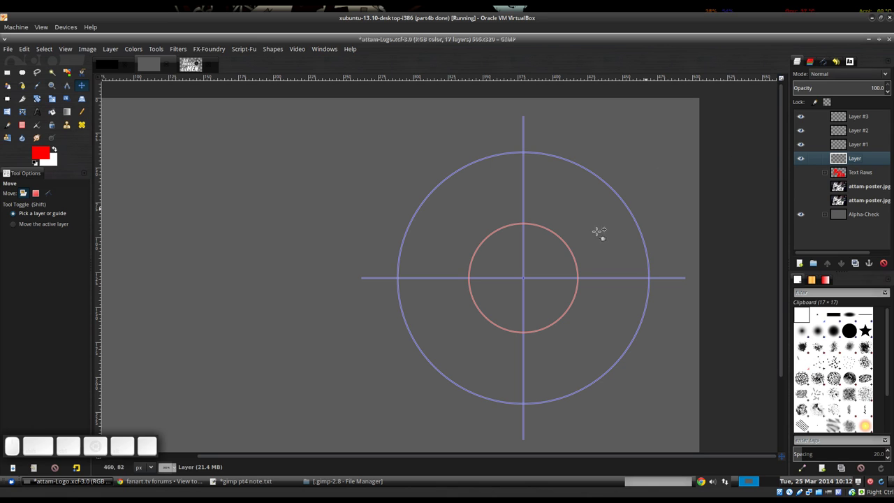
pyautogui.keyDown('alt'); pyautogui.click(874, 159); pyautogui.keyUp('alt')
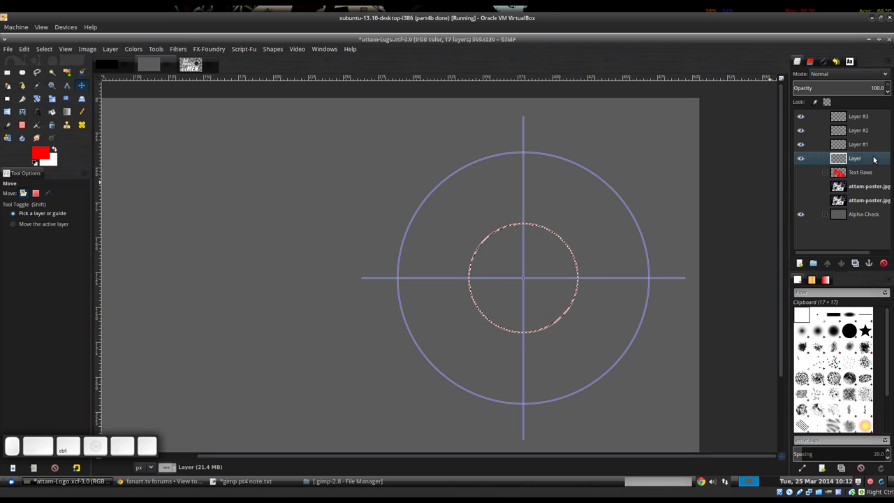
pyautogui.hotkey('ctrl', 'shift', 'a')
# Step: Convert the outer Circle path to a selection, fill it with white, and deselect
pyautogui.click(823, 62)
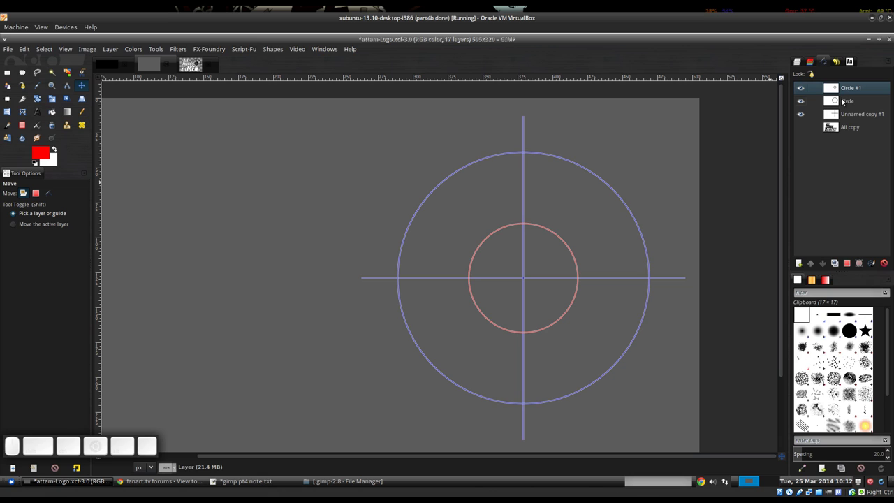
pyautogui.click(843, 102)
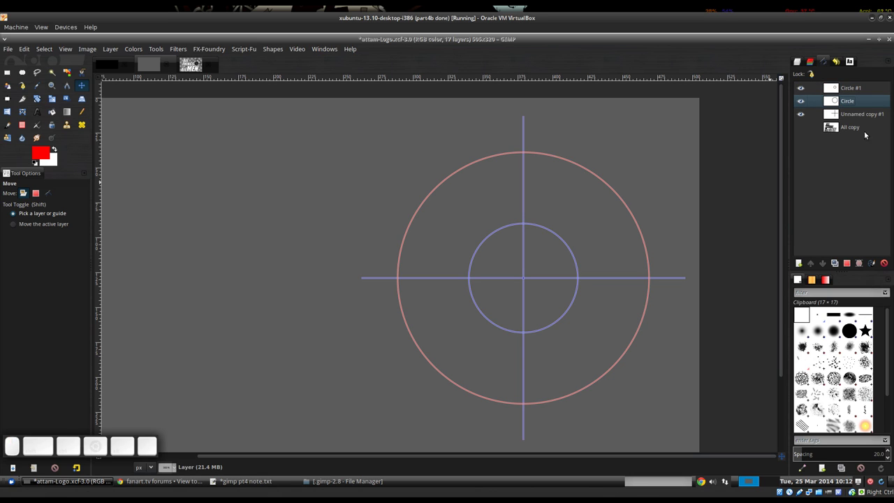
pyautogui.click(847, 263)
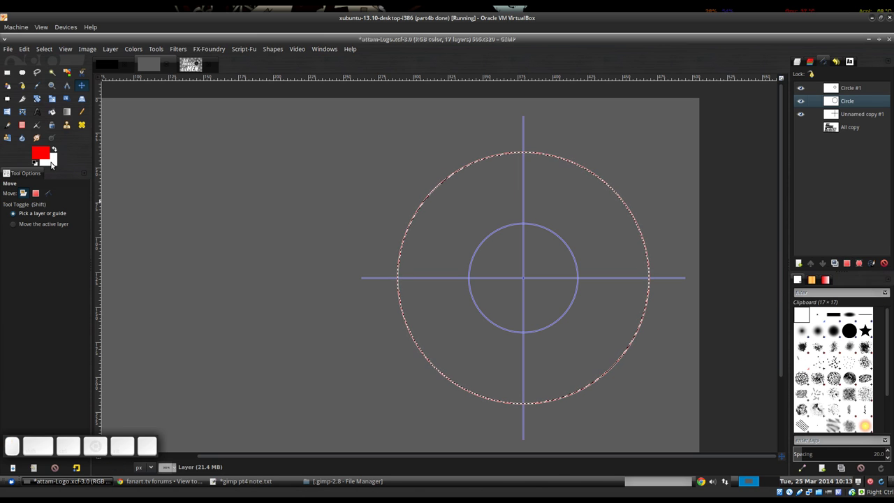
pyautogui.moveTo(58, 162); pyautogui.dragTo(479, 215)
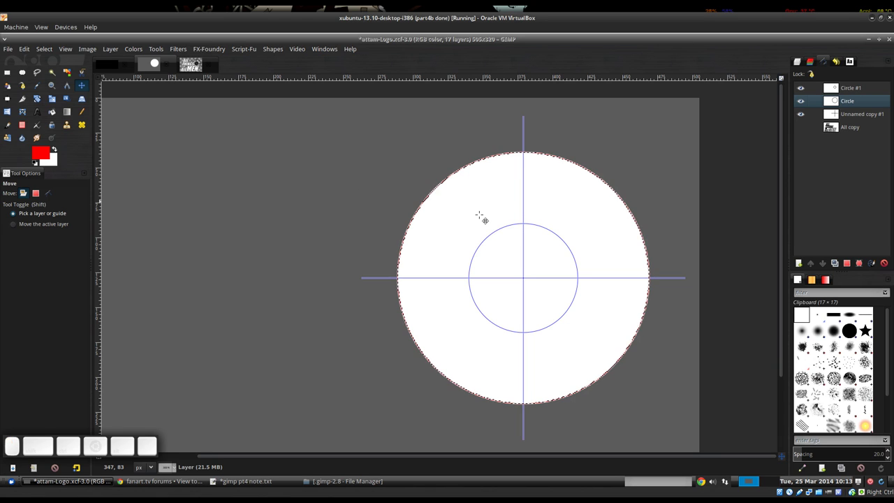
pyautogui.hotkey('ctrl', 'shift', 'a')
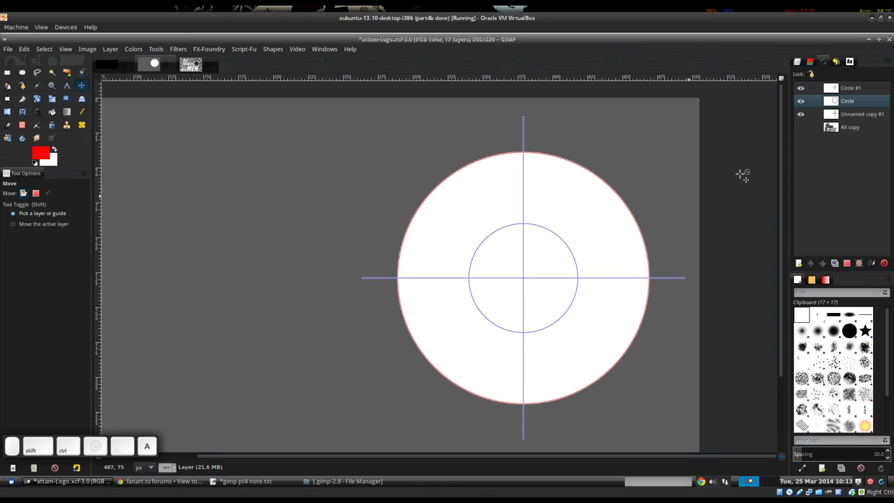
pyautogui.click(796, 62)
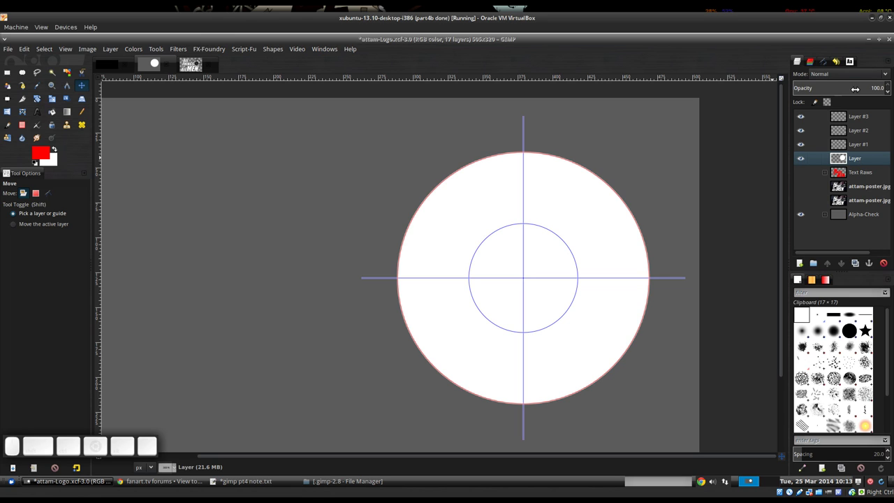
# Step: Lower Layer's opacity to about 17.8, select Layer #1, and show attam-poster.jpg again
pyautogui.moveTo(849, 90); pyautogui.dragTo(809, 90)
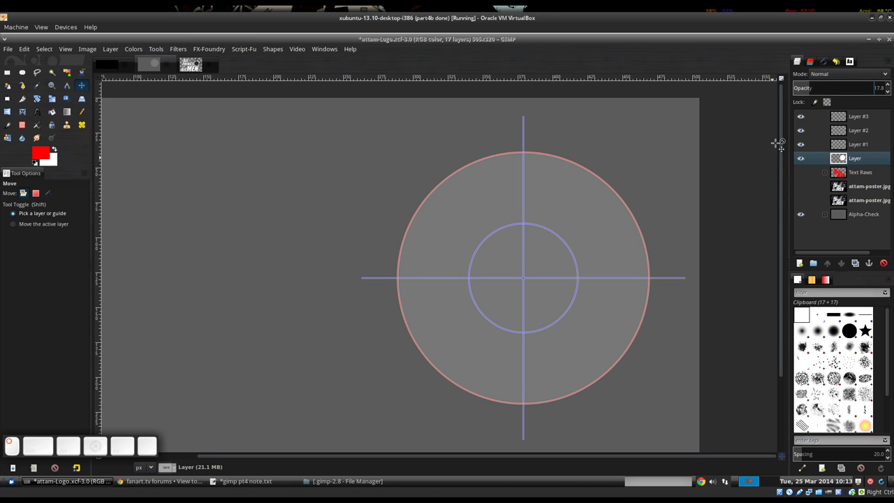
pyautogui.click(858, 145)
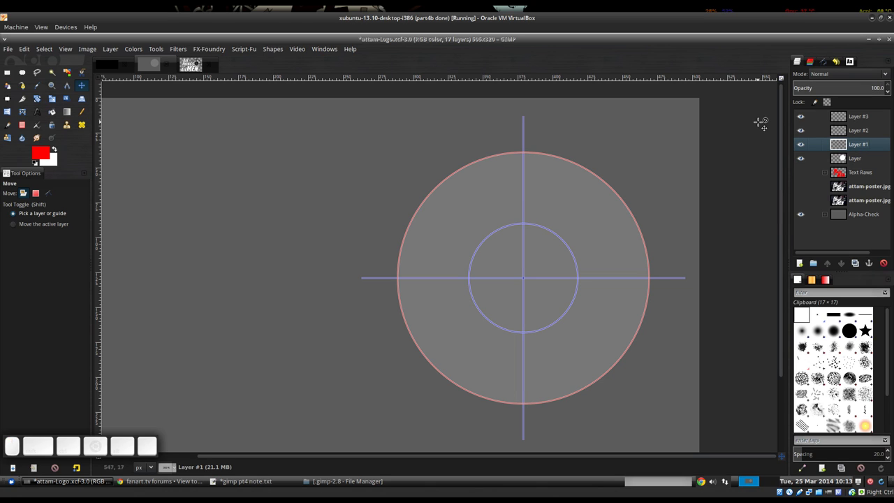
pyautogui.click(824, 61)
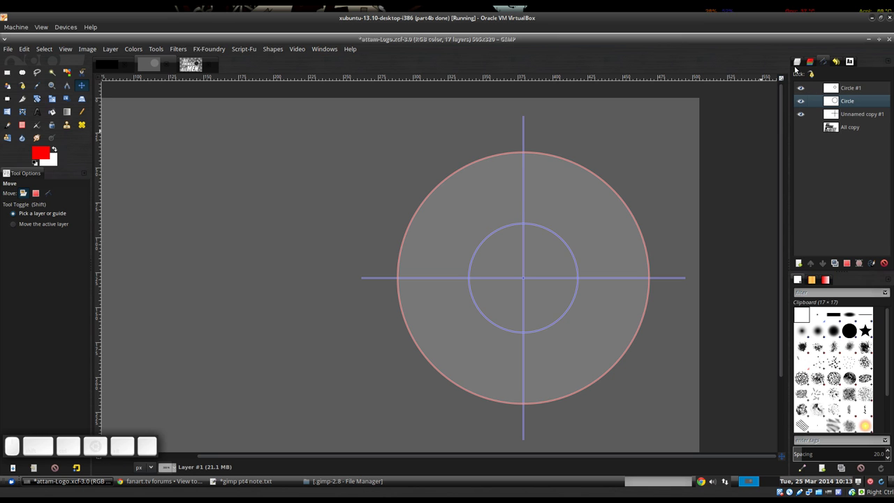
pyautogui.click(797, 62)
pyautogui.click(800, 186)
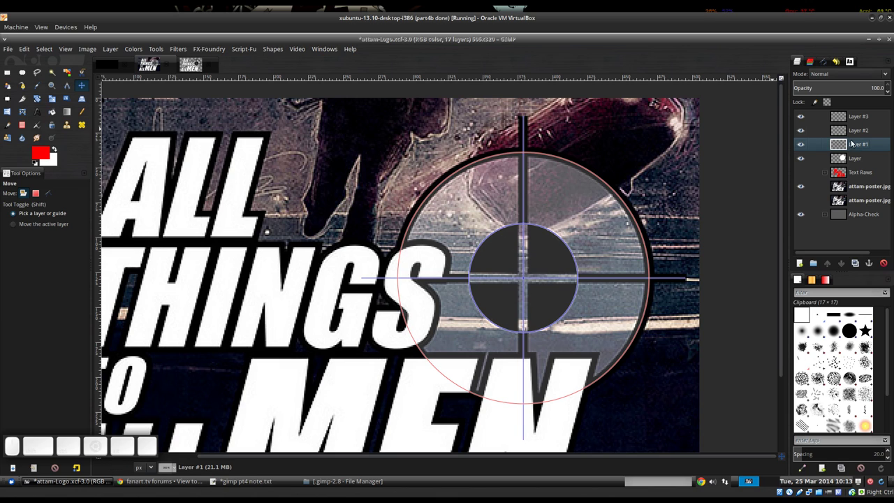
# Step: Make the Unnamed copy #1 crosshair path active and bring up Stroke Path for Layer #1
pyautogui.click(824, 62)
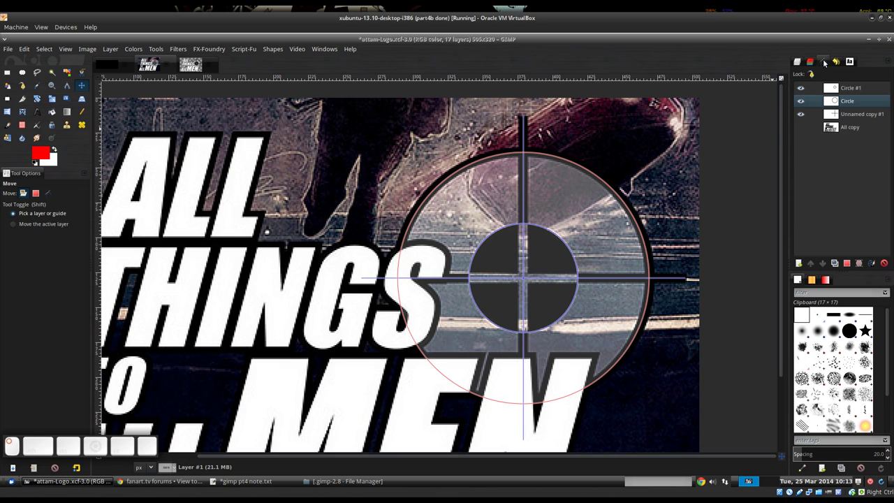
pyautogui.click(862, 114)
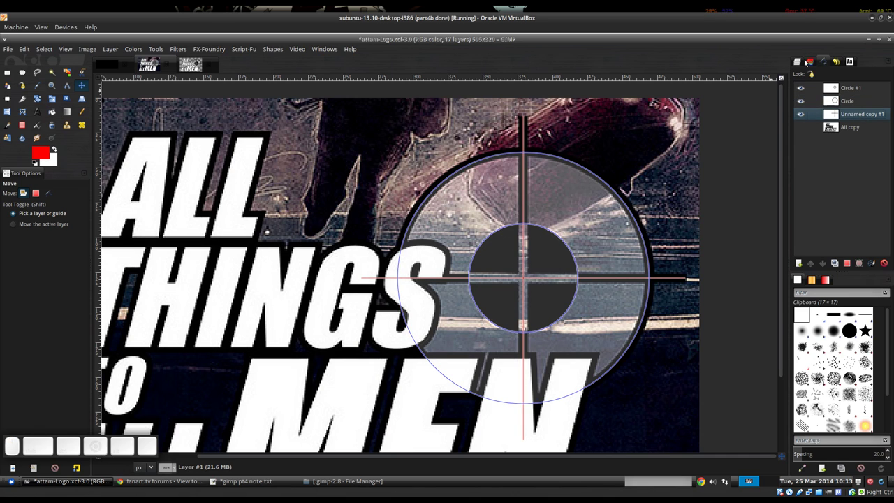
pyautogui.click(797, 62)
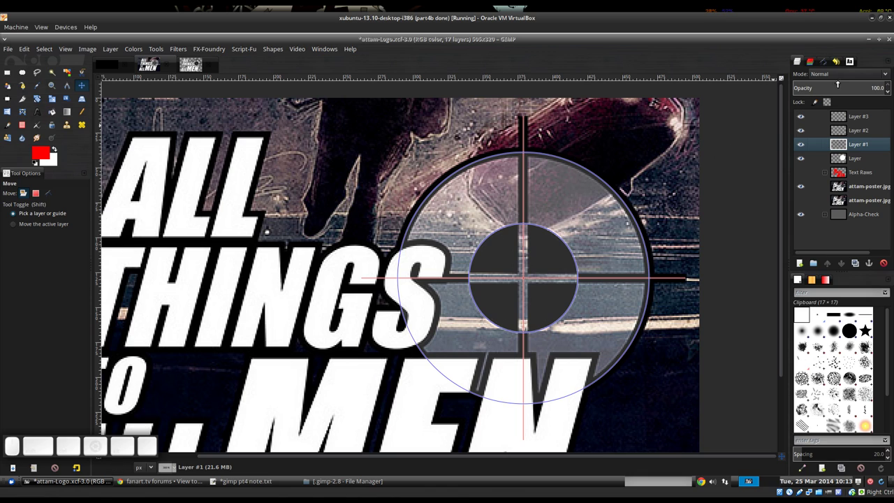
pyautogui.click(825, 62)
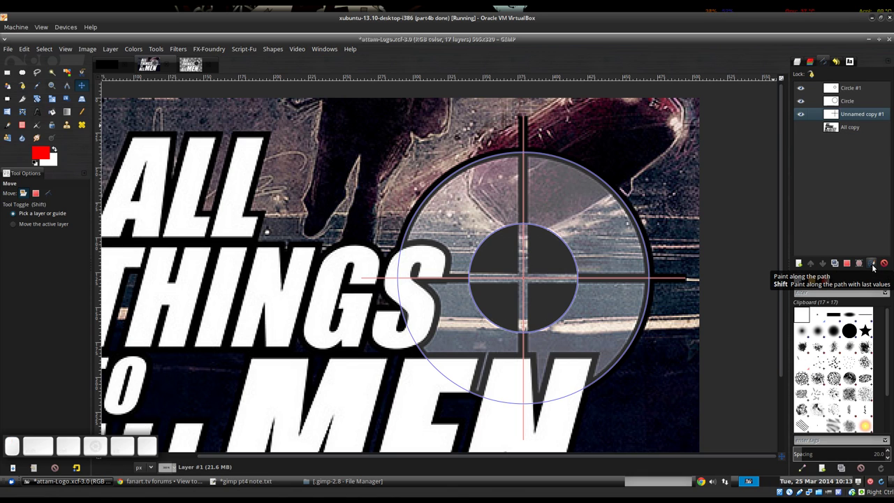
pyautogui.click(797, 62)
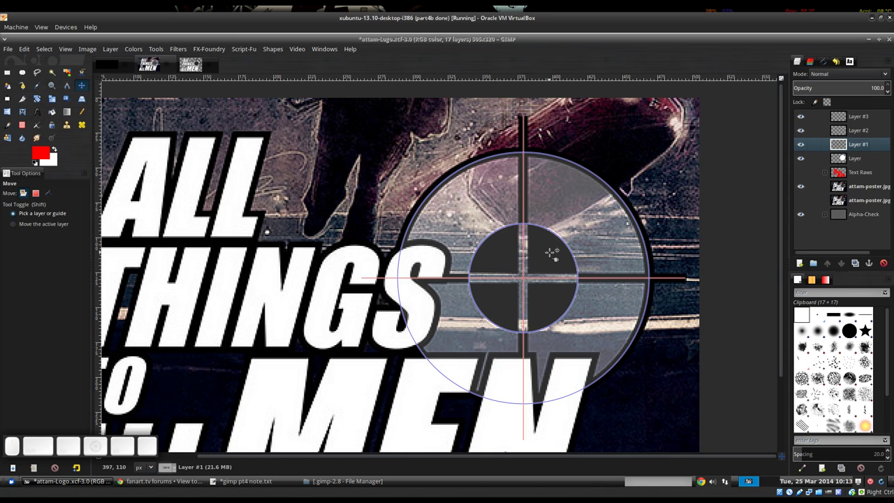
pyautogui.hotkey('ctrl', 'shift', 's')
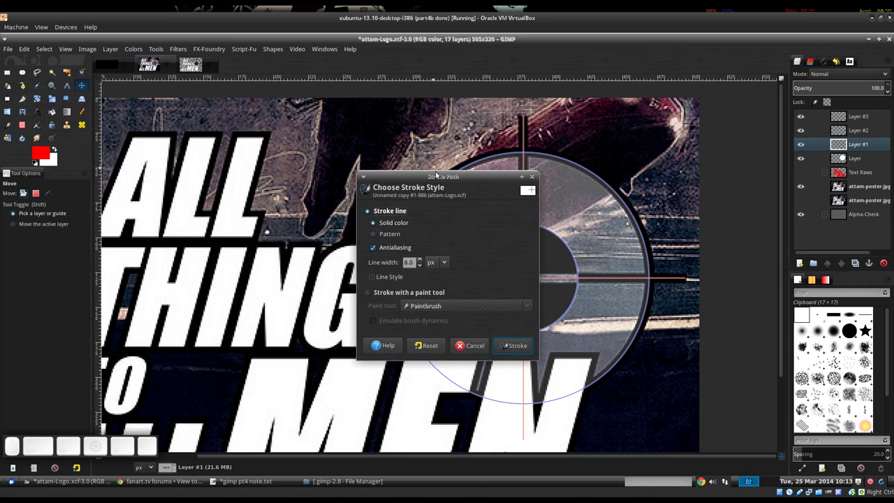
pyautogui.moveTo(436, 175); pyautogui.dragTo(277, 140)
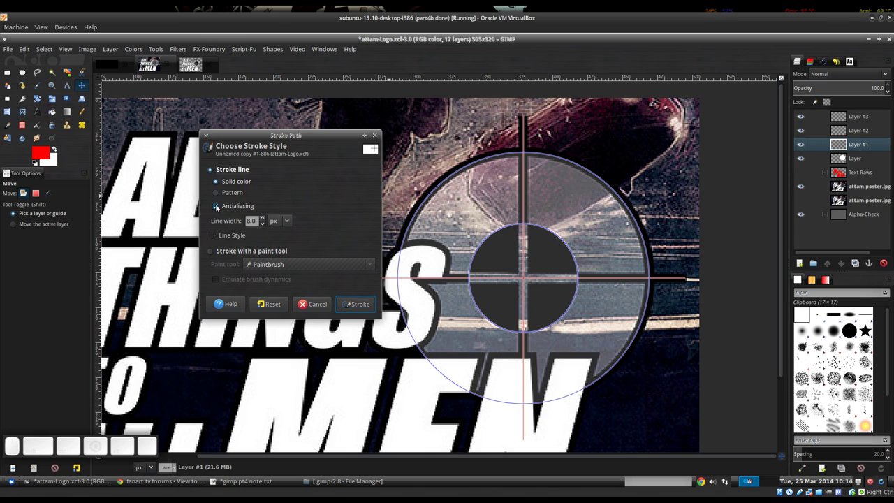
# Step: Set a 6 px line width with rounded line caps, then undo the first red stroke
pyautogui.doubleClick(251, 220)
pyautogui.click(213, 235)
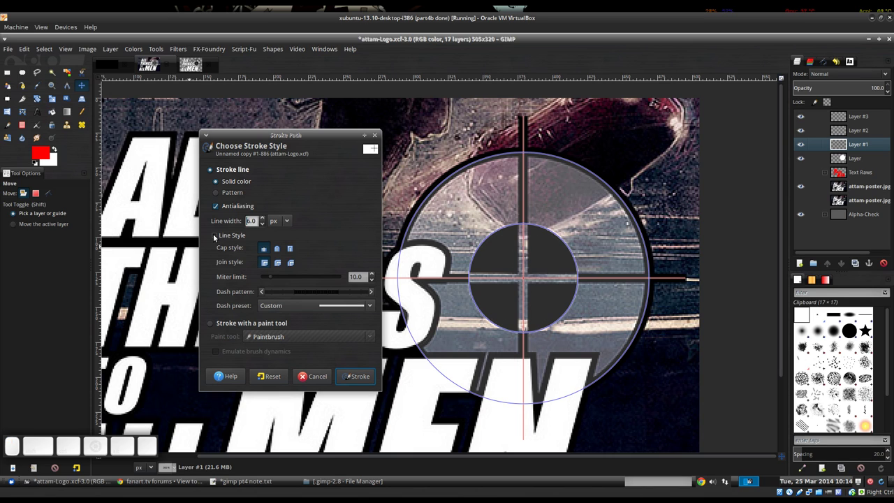
pyautogui.click(278, 252)
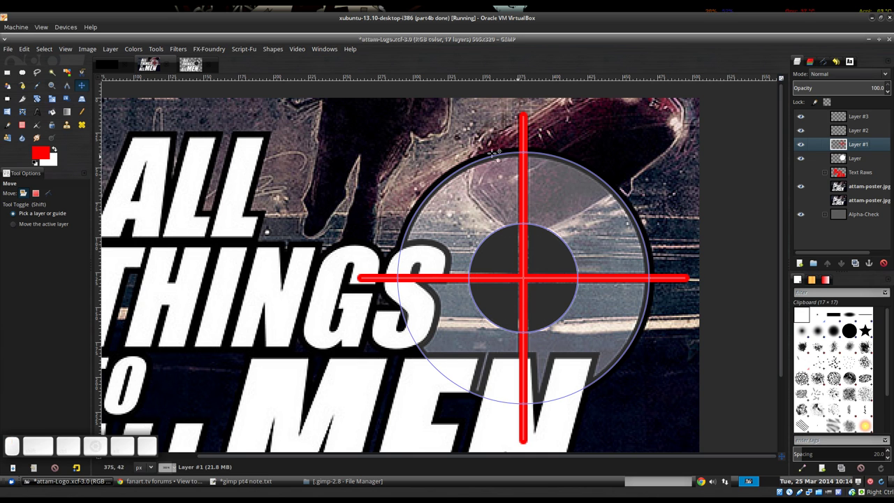
pyautogui.keyDown('ctrl'); pyautogui.scroll(2, 391, 273); pyautogui.keyUp('ctrl')
pyautogui.keyDown('ctrl'); pyautogui.scroll(-2, 454, 277); pyautogui.keyUp('ctrl')
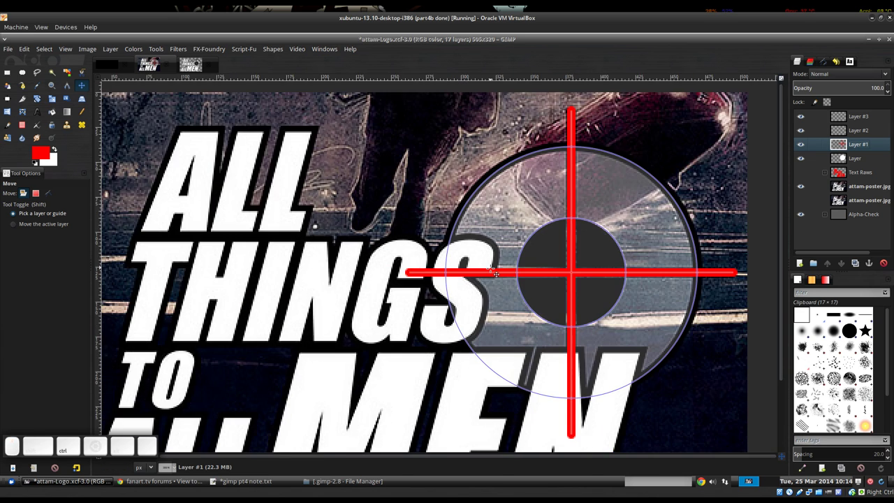
pyautogui.hotkey('ctrl', 'z')
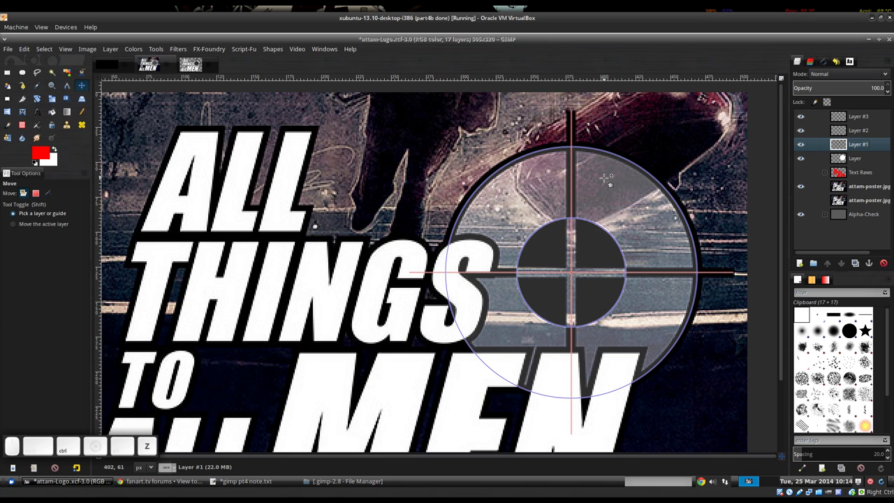
# Step: Re-stroke the crosshair path in solid red on Layer #1, then hide Layer #1
pyautogui.press('8')
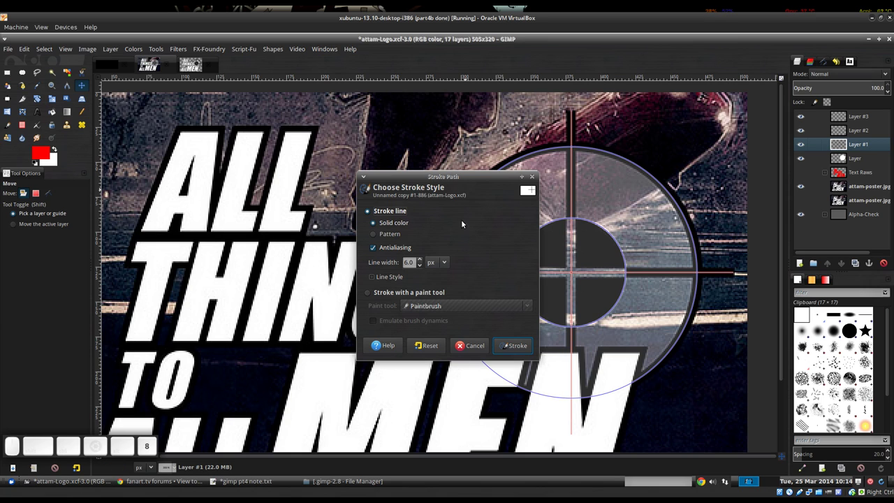
pyautogui.click(374, 277)
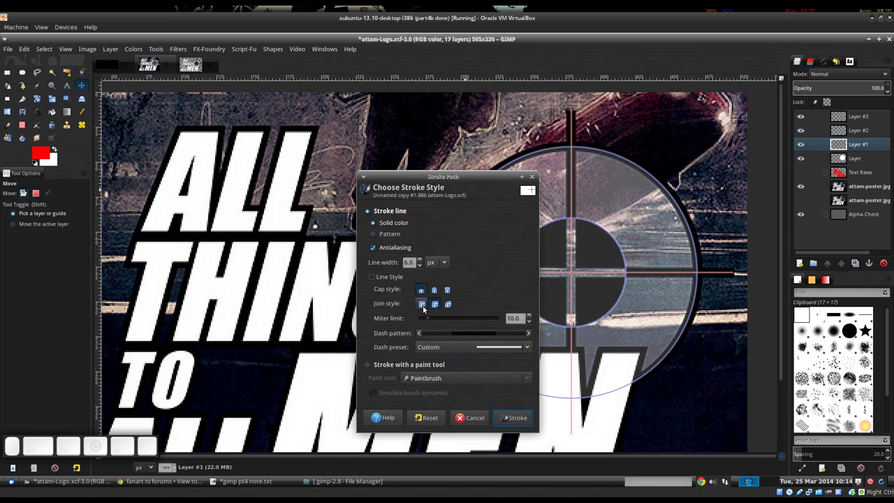
pyautogui.click(515, 418)
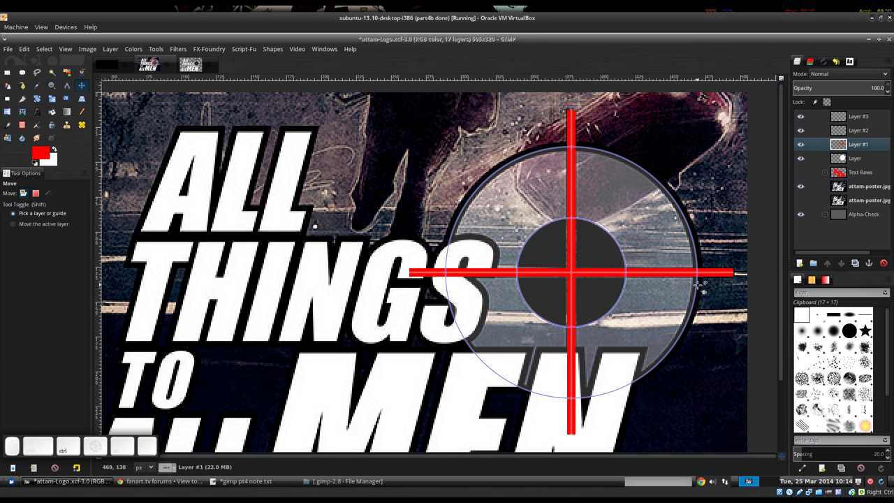
pyautogui.keyDown('ctrl'); pyautogui.scroll(-1, 701, 288); pyautogui.keyUp('ctrl')
pyautogui.keyDown('ctrl'); pyautogui.scroll(1, 701, 288); pyautogui.keyUp('ctrl')
pyautogui.scroll(1, 637, 237)
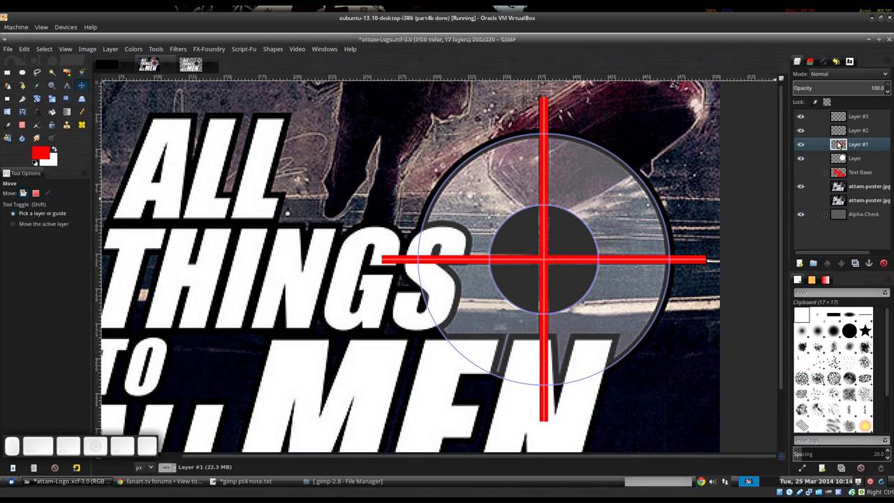
pyautogui.click(801, 144)
# Step: On Layer #2, fill a selection from the inner Circle #1 path with red, then deselect
pyautogui.click(861, 133)
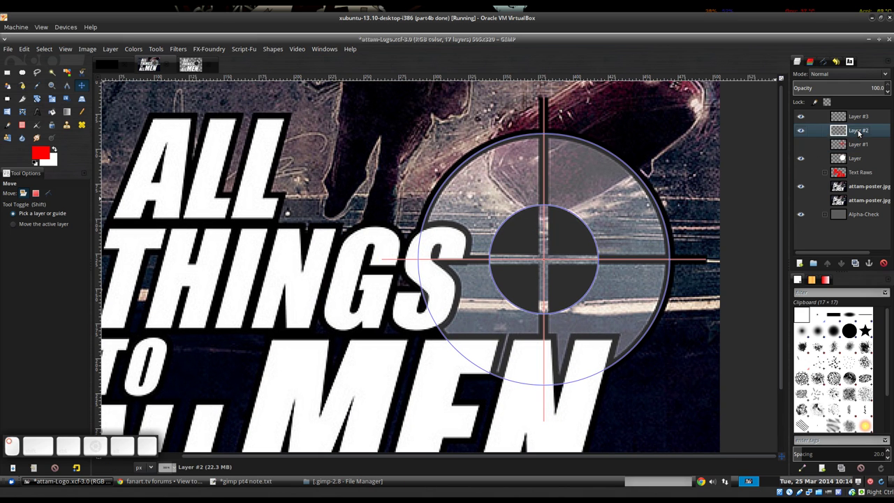
pyautogui.click(823, 63)
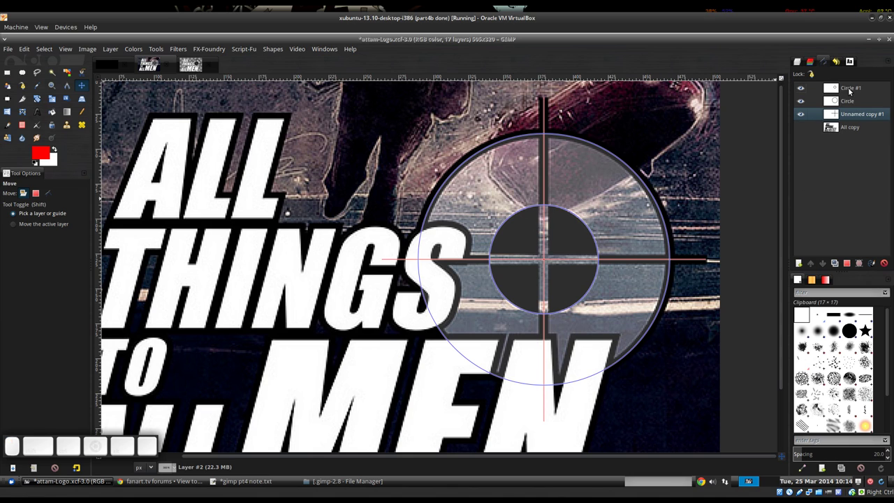
pyautogui.click(850, 91)
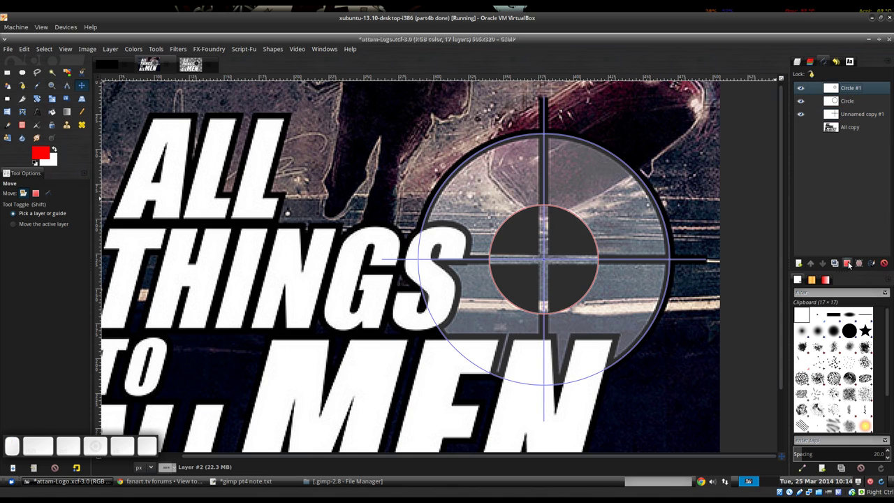
pyautogui.click(876, 263)
pyautogui.moveTo(39, 155); pyautogui.dragTo(515, 272)
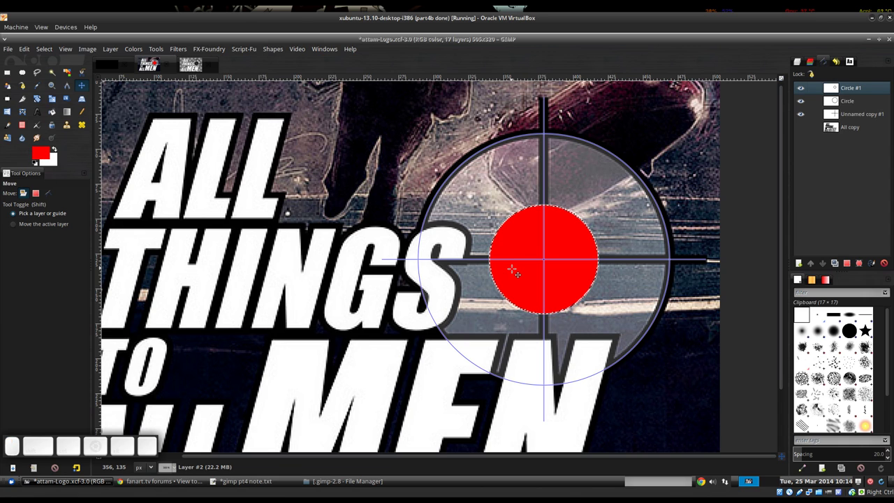
pyautogui.hotkey('ctrl', 'shift', 'a')
pyautogui.click(846, 103)
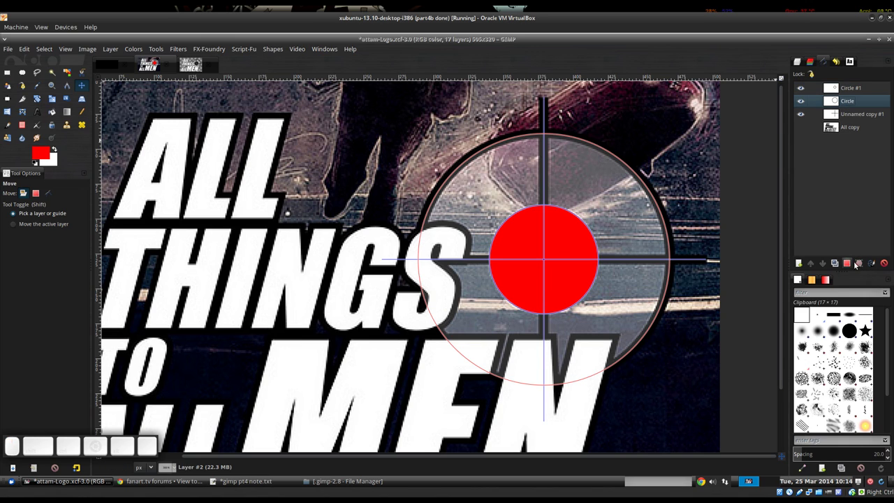
pyautogui.click(797, 61)
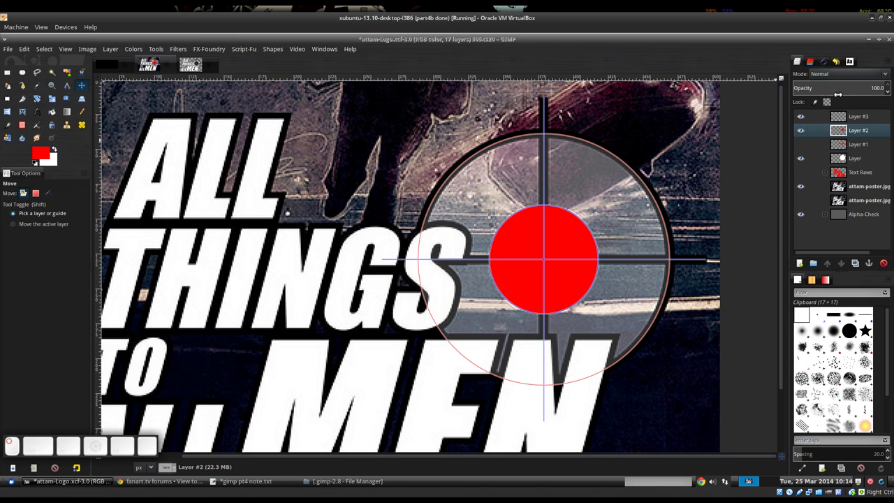
# Step: Stroke the outer Circle path as a 6 px red ring on Layer #3 and show Layer #1
pyautogui.click(853, 116)
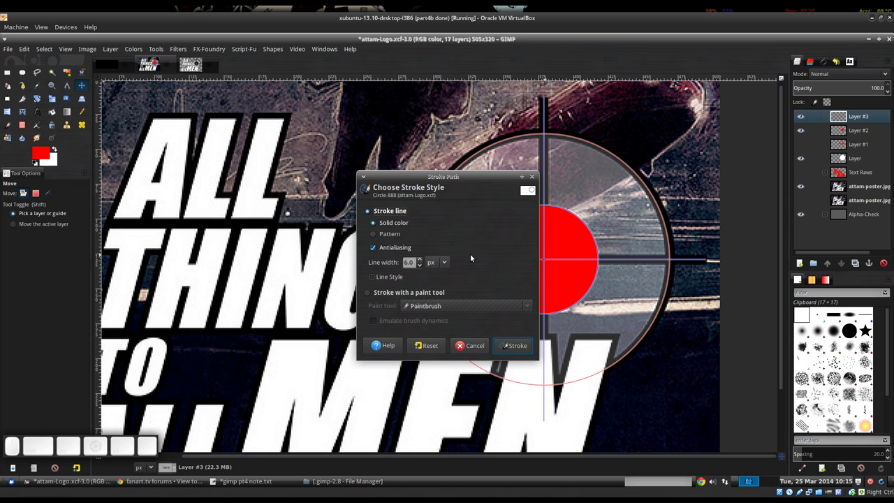
pyautogui.click(517, 346)
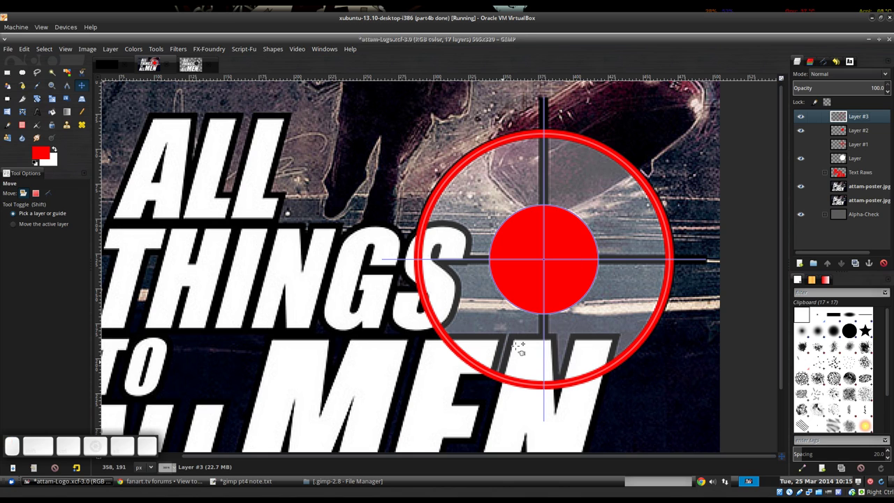
pyautogui.click(801, 144)
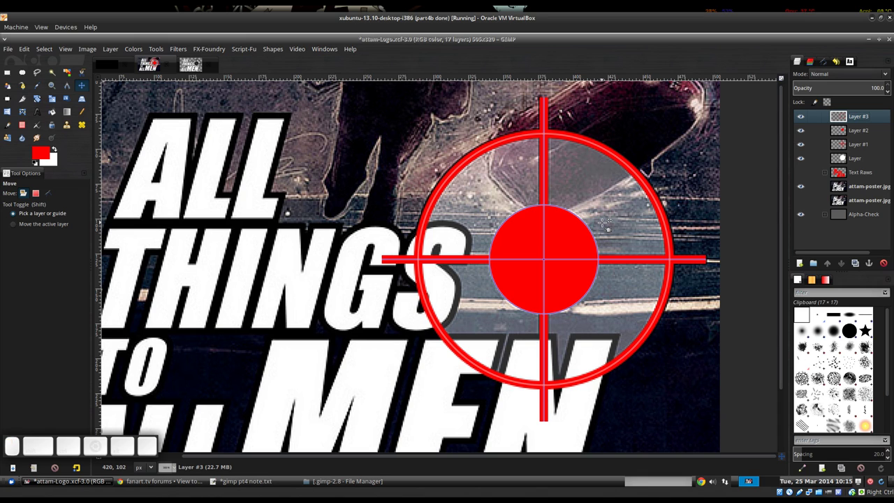
# Step: Hide the Circle #1, Circle and Unnamed copy #1 path outlines and the attam-poster.jpg layer
pyautogui.click(823, 61)
pyautogui.click(800, 87)
pyautogui.click(800, 100)
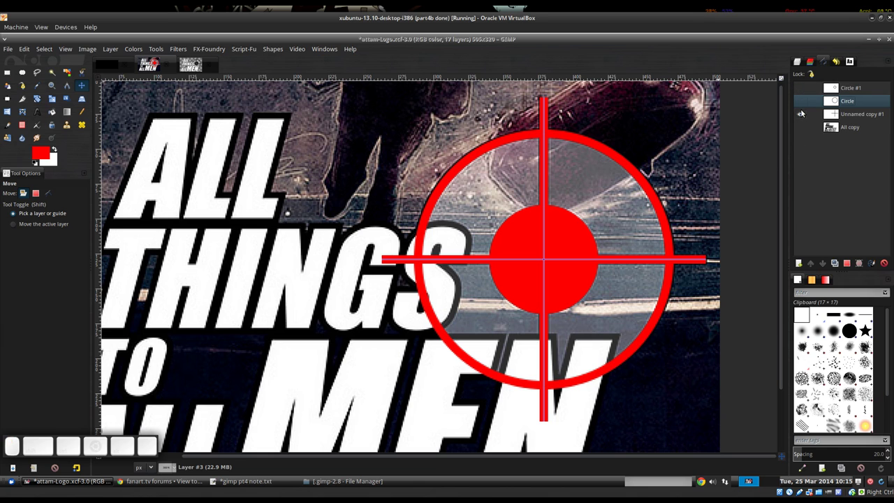
pyautogui.click(801, 113)
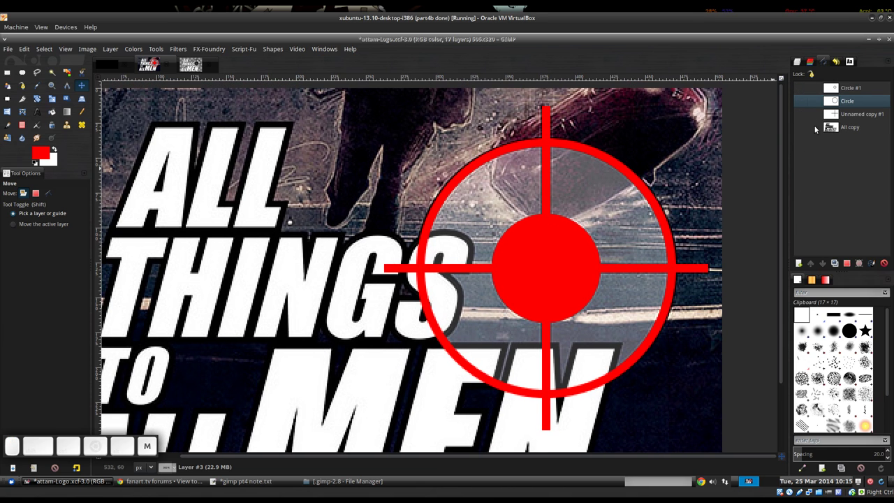
pyautogui.click(797, 62)
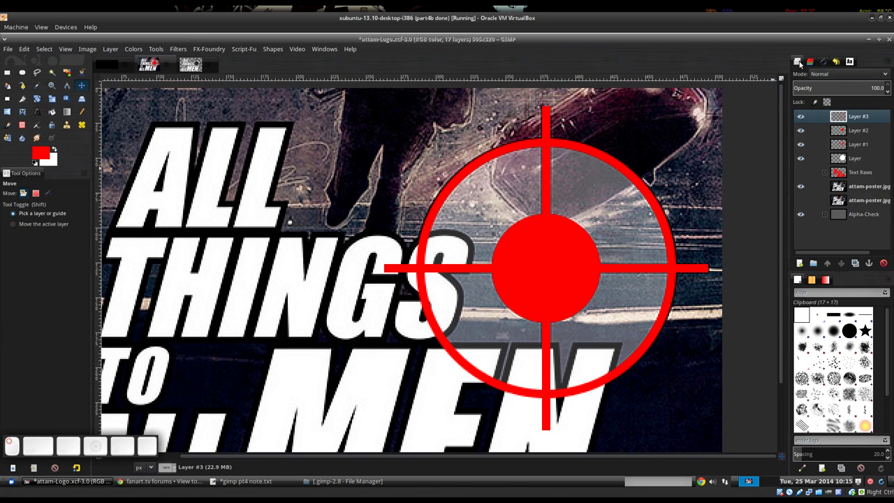
pyautogui.click(801, 186)
# Step: Reset to default colours and refill Layer #2's alpha-locked centre dot black, undoing an accidental crop
pyautogui.keyDown('ctrl'); pyautogui.scroll(-2, 606, 226); pyautogui.keyUp('ctrl')
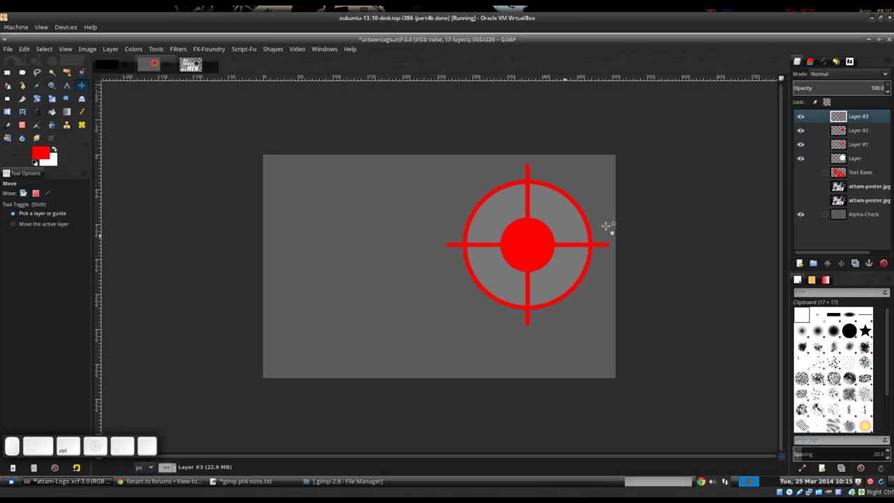
pyautogui.scroll(1, 606, 225)
pyautogui.click(859, 131)
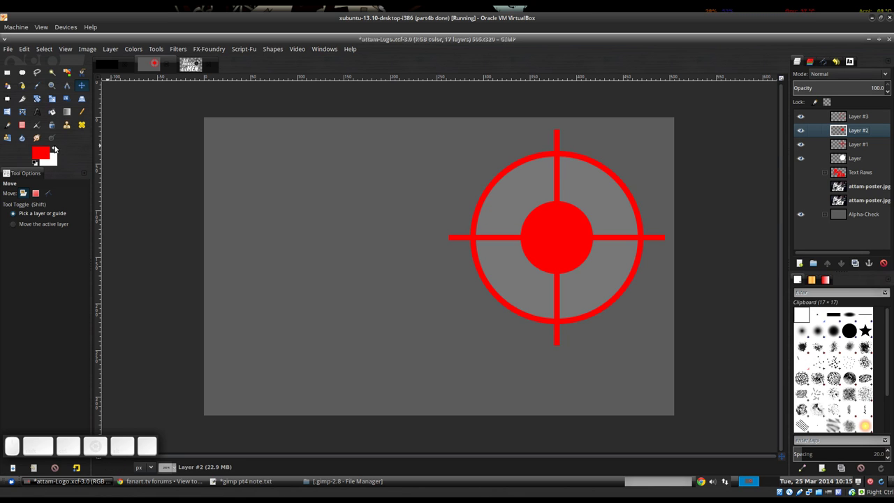
pyautogui.click(35, 164)
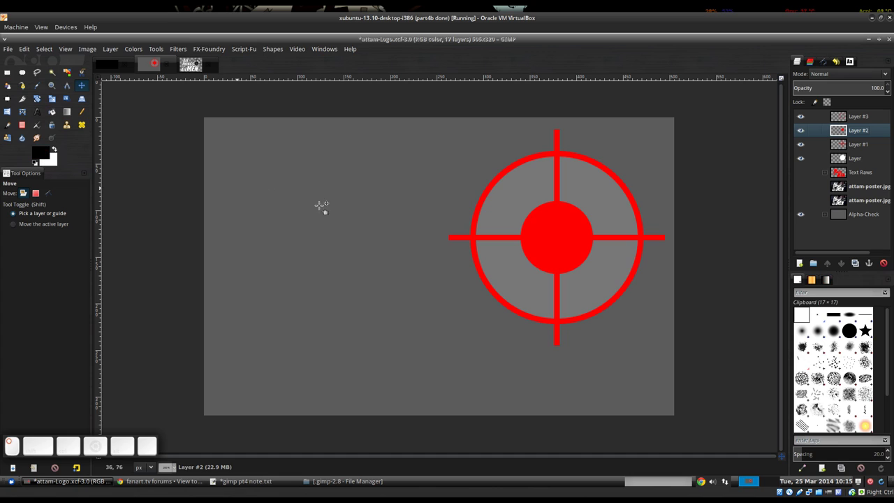
pyautogui.click(828, 104)
pyautogui.moveTo(45, 154); pyautogui.dragTo(513, 188)
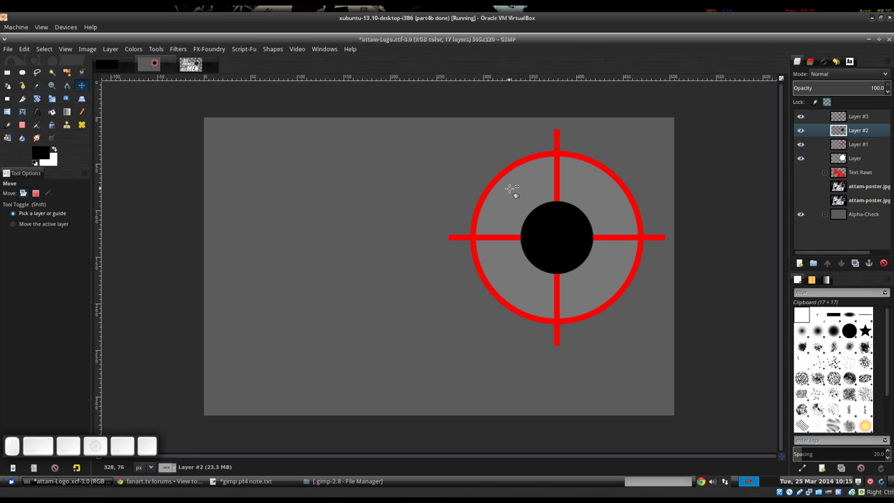
pyautogui.press('x')
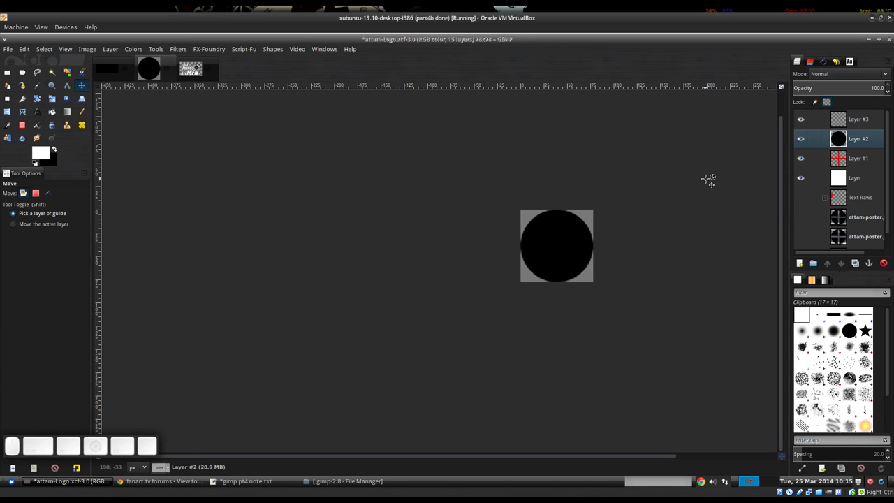
pyautogui.hotkey('ctrl', 'z')
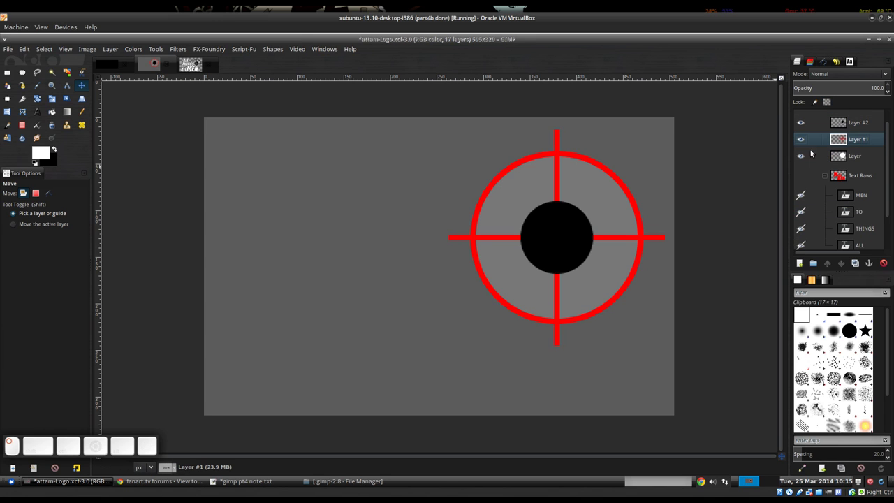
# Step: Colorize Layer #1's cross lines black with Lightness -100
pyautogui.hotkey('shift', 'ctrl', 'f')
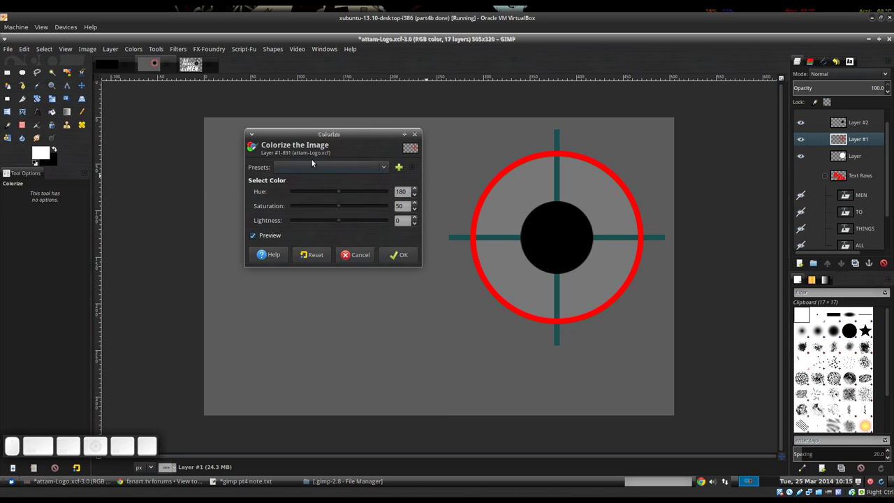
pyautogui.moveTo(339, 223); pyautogui.dragTo(341, 204)
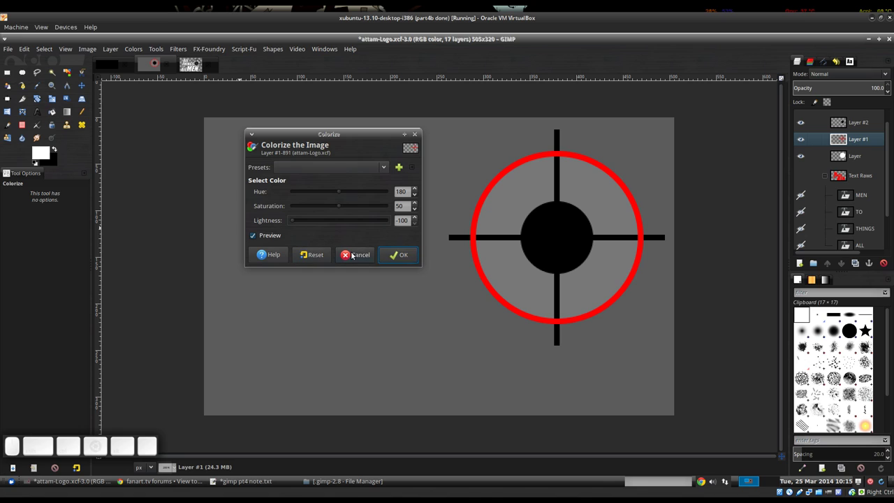
pyautogui.click(403, 254)
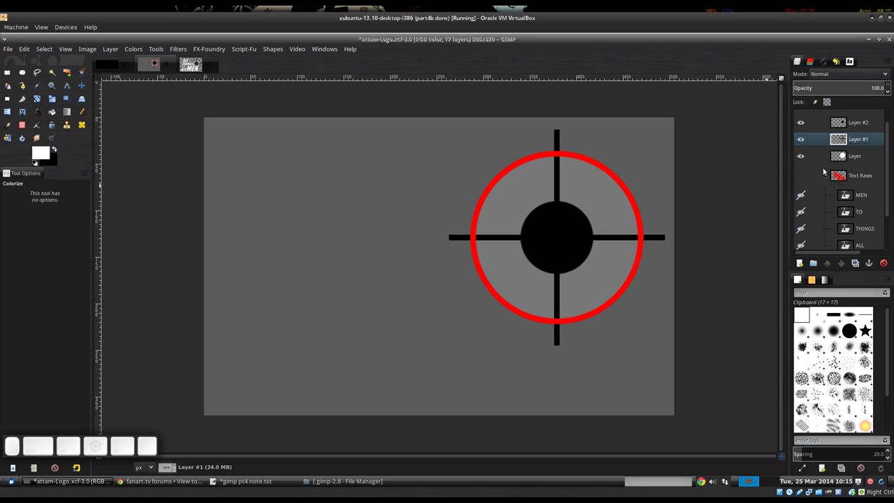
# Step: Select Layer #3 and colorize its ring black with Lightness -100
pyautogui.click(851, 124)
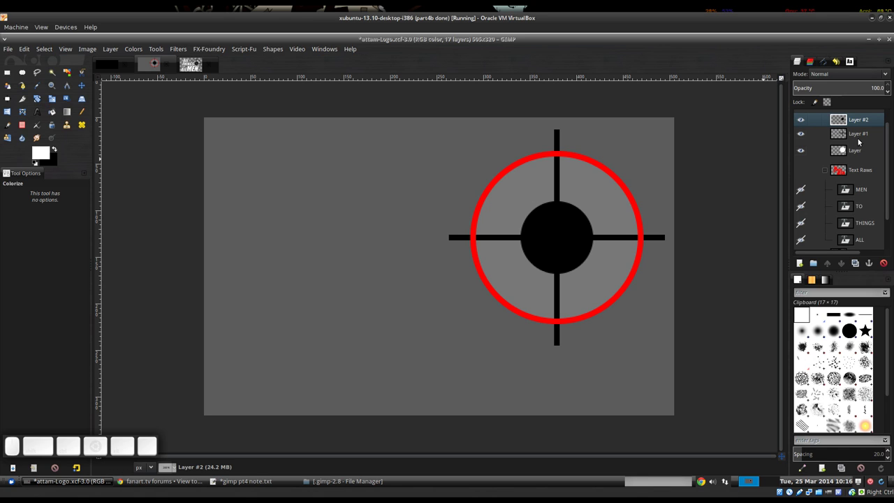
pyautogui.hotkey('shift', 'ctrl', 'n')
pyautogui.press('Return')
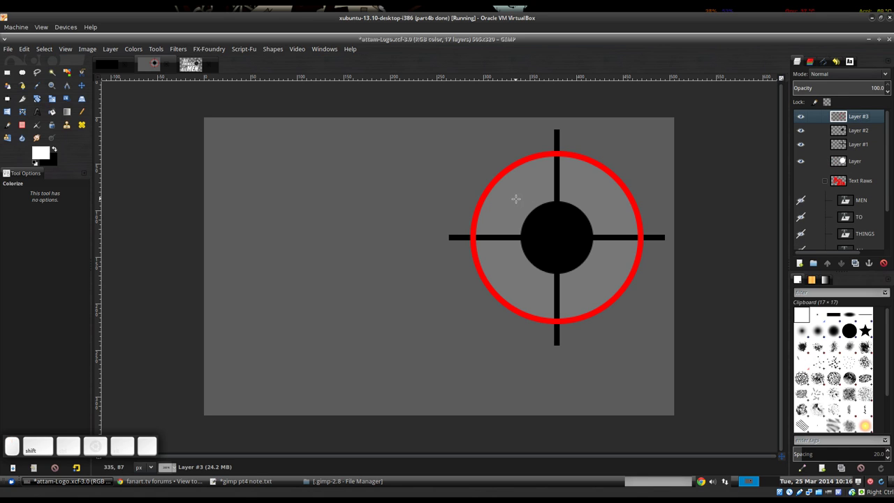
pyautogui.hotkey('shift', 'c')
pyautogui.moveTo(331, 224); pyautogui.dragTo(232, 220)
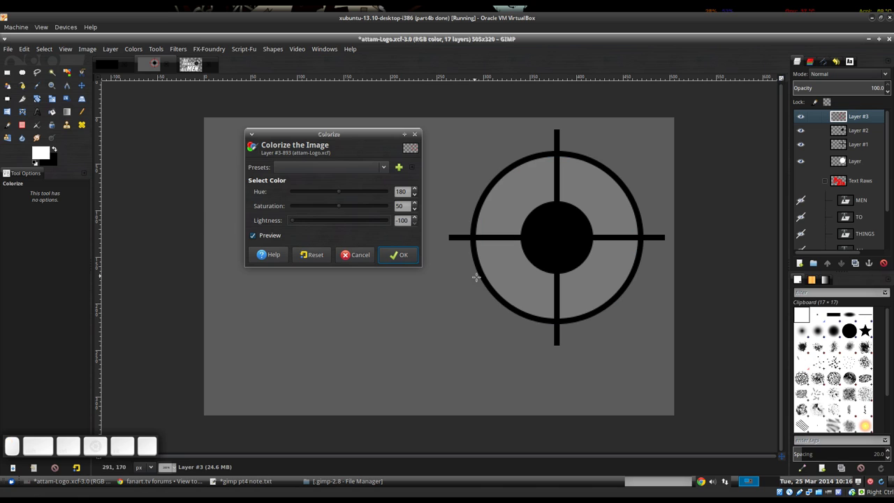
pyautogui.click(400, 255)
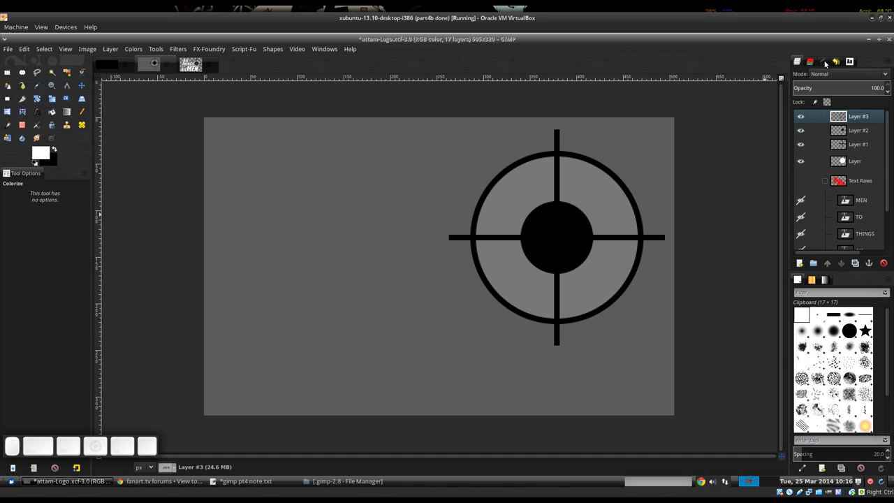
# Step: Select the Unnamed copy #1 crosshair path and toggle its visibility on and off
pyautogui.click(823, 61)
pyautogui.click(857, 118)
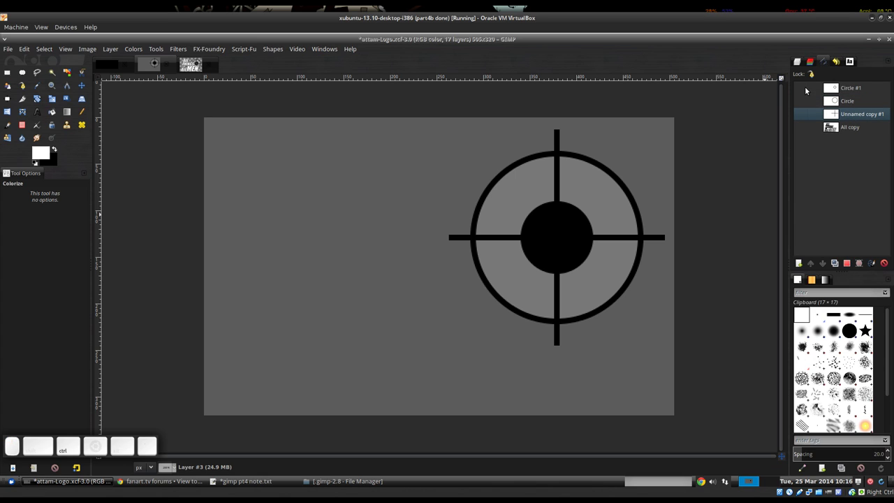
pyautogui.click(847, 263)
pyautogui.click(802, 114)
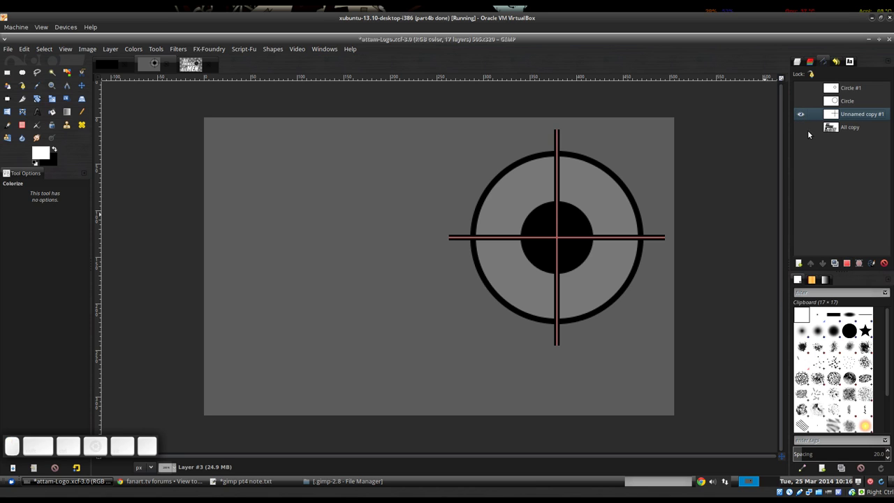
pyautogui.click(801, 114)
pyautogui.click(847, 264)
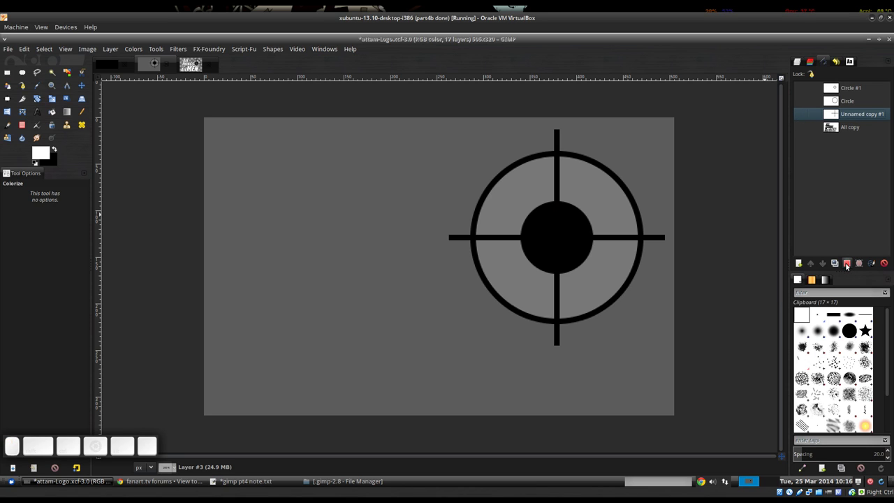
# Step: Make Layer #1 the active layer, then go back to the paths list
pyautogui.click(797, 61)
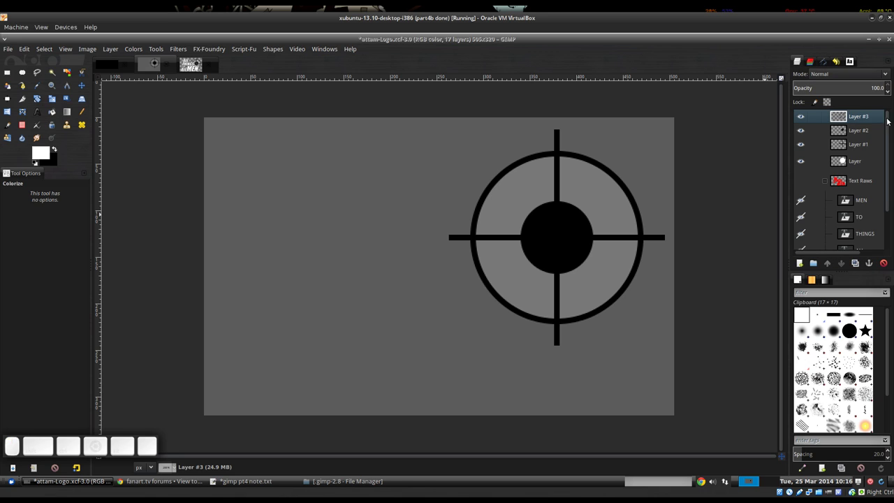
pyautogui.click(854, 144)
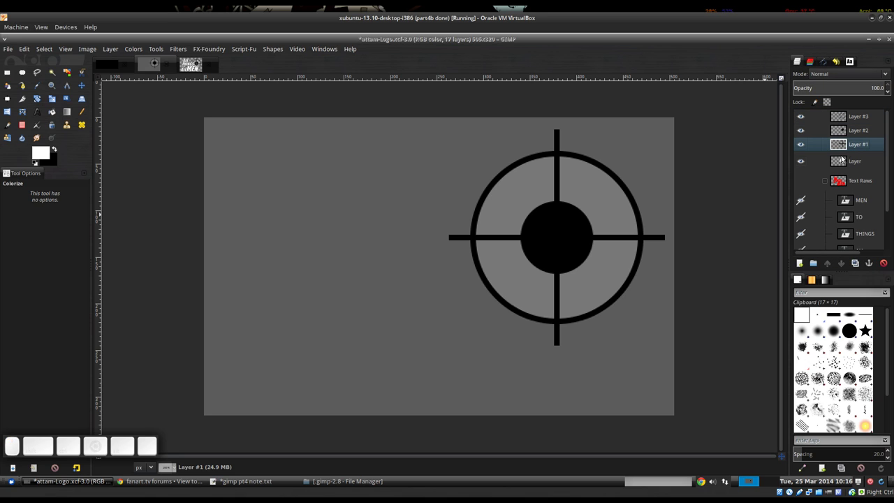
pyautogui.click(824, 61)
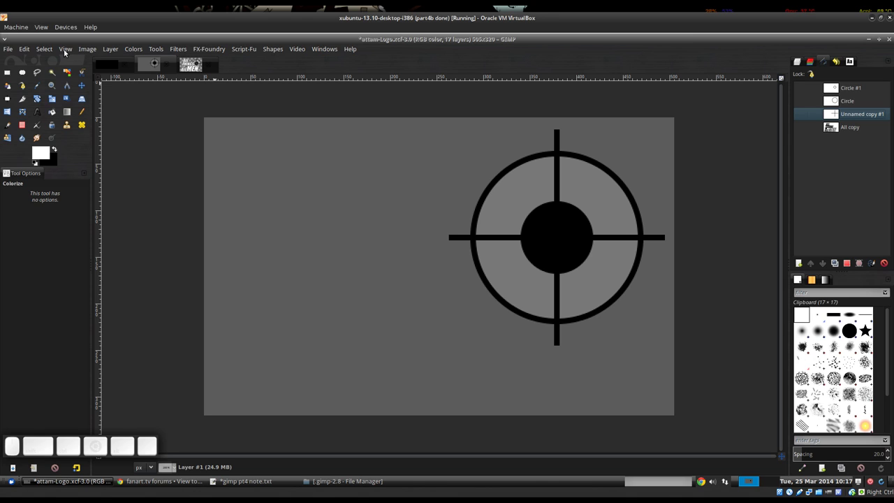
# Step: Create a selection from the current crosshair path with Select > From Path
pyautogui.click(46, 50)
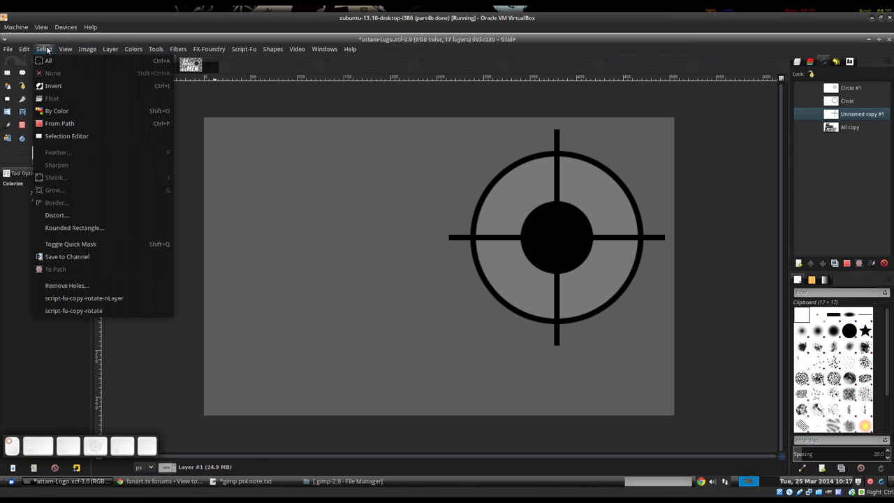
pyautogui.click(79, 123)
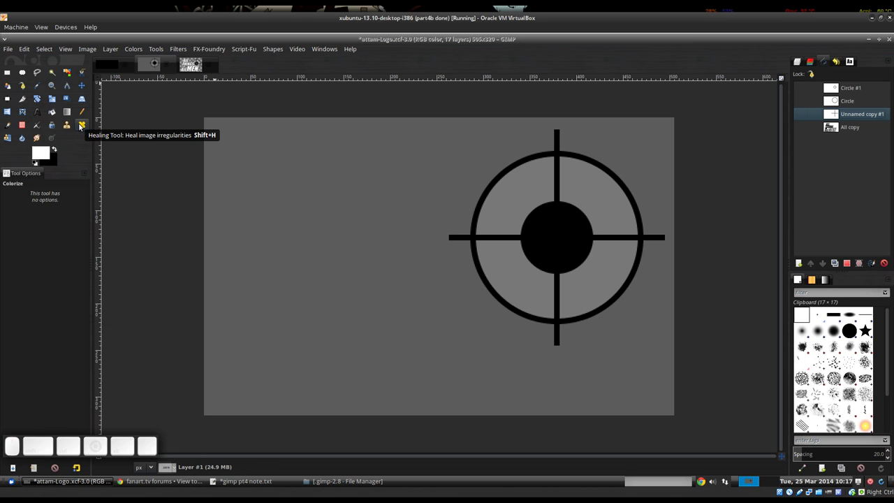
pyautogui.keyDown('ctrl'); pyautogui.scroll(-2, 529, 240); pyautogui.keyUp('ctrl')
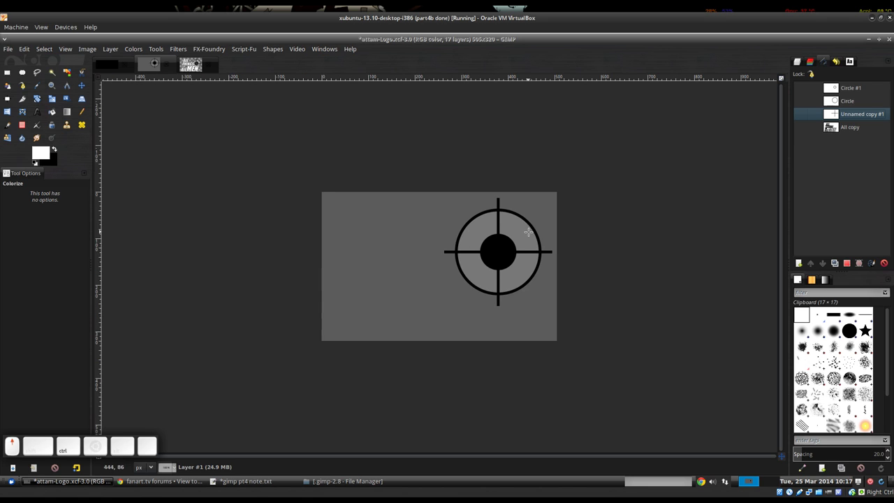
pyautogui.keyDown('ctrl'); pyautogui.scroll(2, 529, 233); pyautogui.keyUp('ctrl')
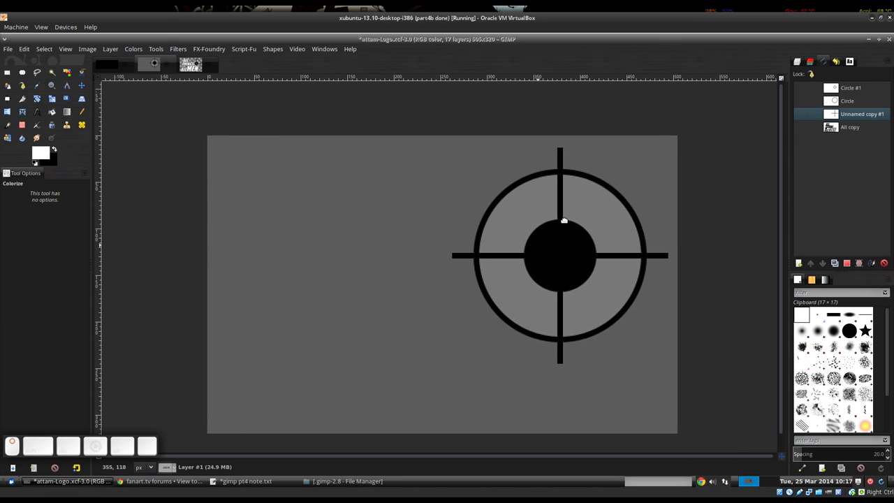
# Step: Hide and re-show Layer #1 and the ring layer to check their content
pyautogui.click(797, 62)
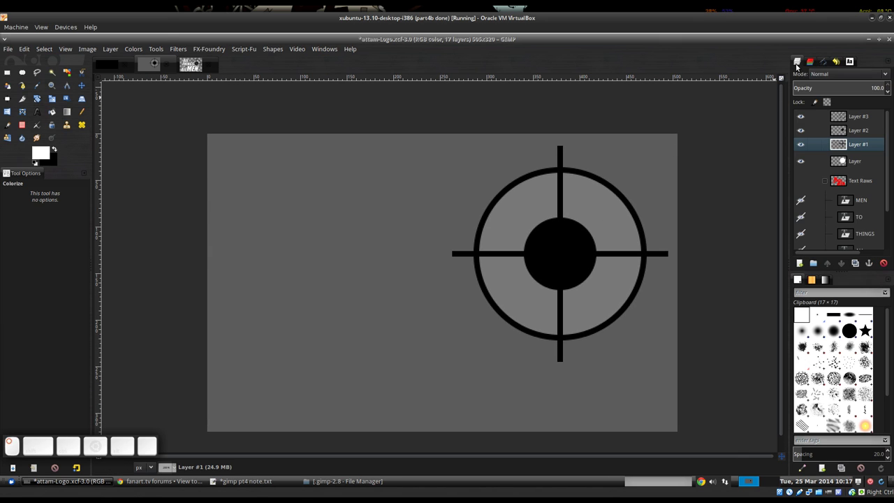
pyautogui.click(801, 145)
pyautogui.click(800, 144)
pyautogui.click(801, 159)
pyautogui.click(801, 160)
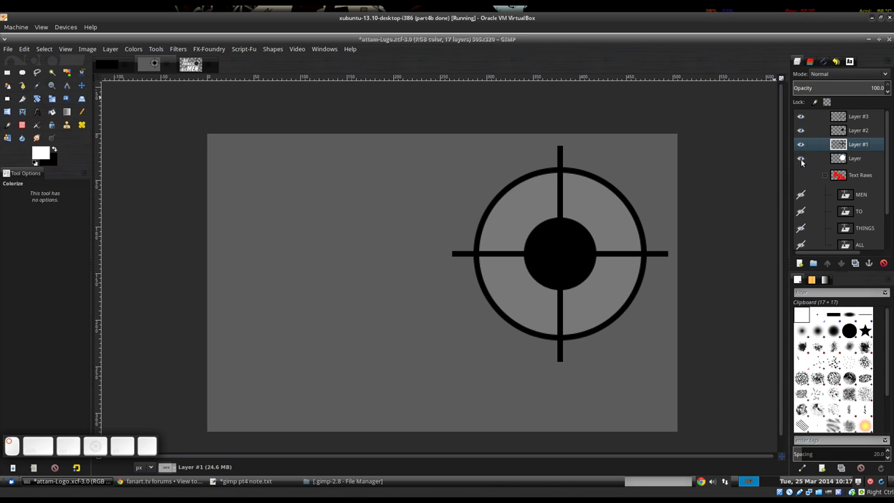
pyautogui.rightClick(867, 145)
pyautogui.click(823, 68)
pyautogui.click(824, 62)
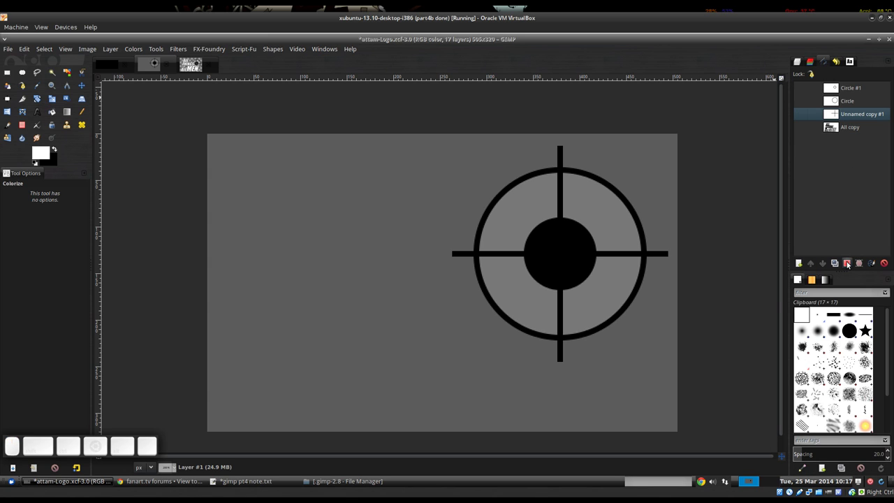
pyautogui.click(801, 101)
pyautogui.click(851, 101)
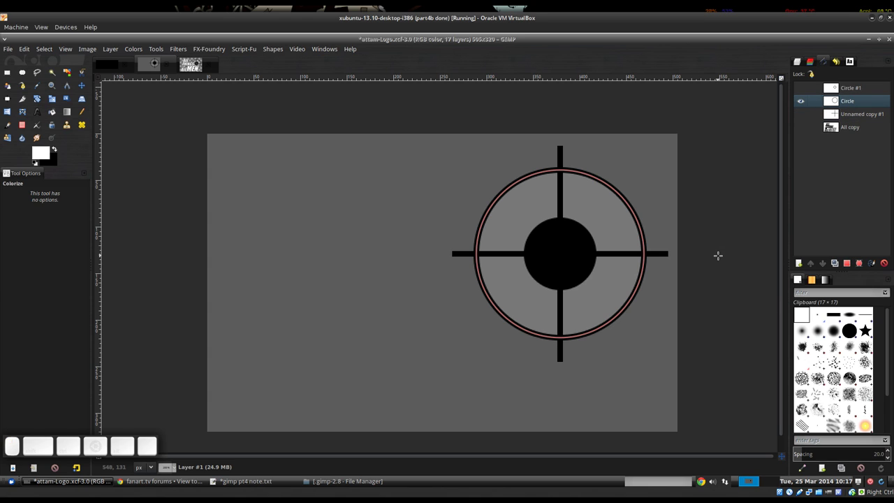
pyautogui.hotkey('shift', 'v')
pyautogui.click(801, 101)
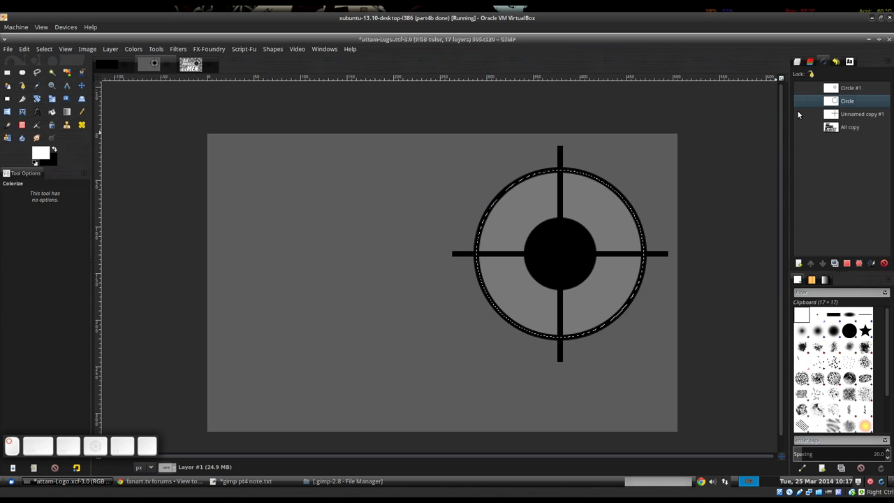
pyautogui.click(800, 114)
pyautogui.click(831, 114)
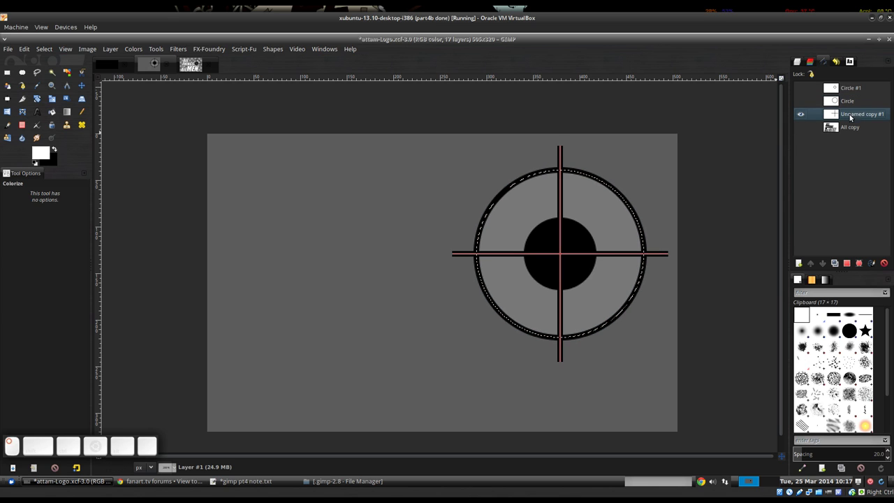
pyautogui.click(847, 264)
pyautogui.click(800, 114)
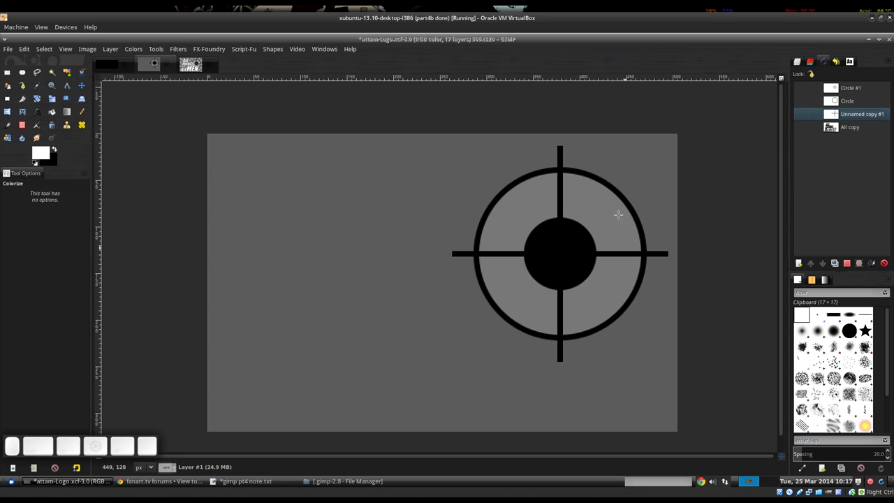
pyautogui.click(800, 102)
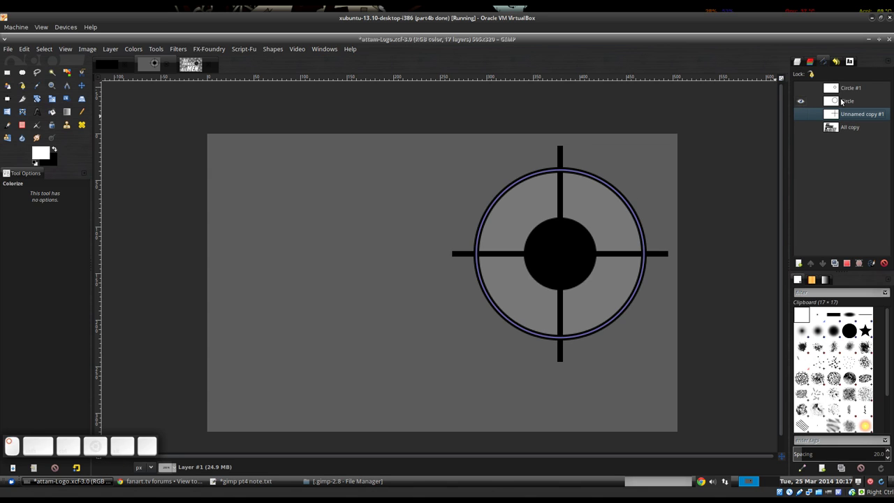
pyautogui.click(854, 101)
pyautogui.click(800, 101)
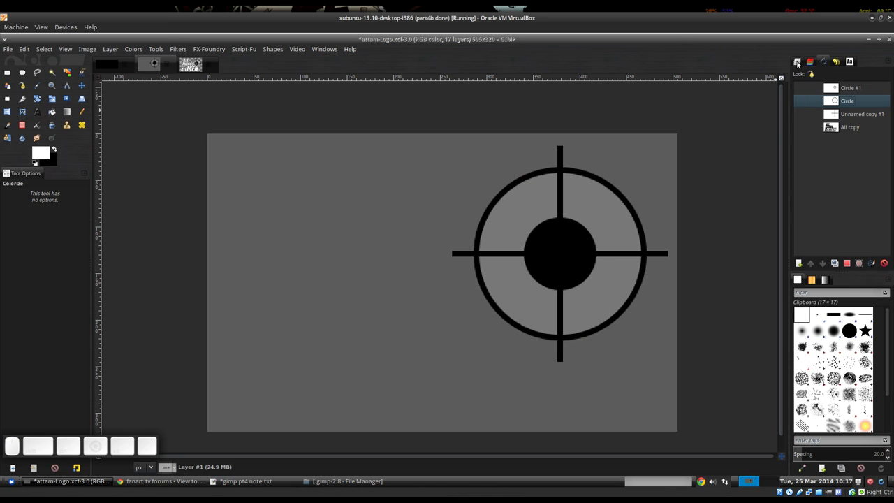
pyautogui.click(797, 62)
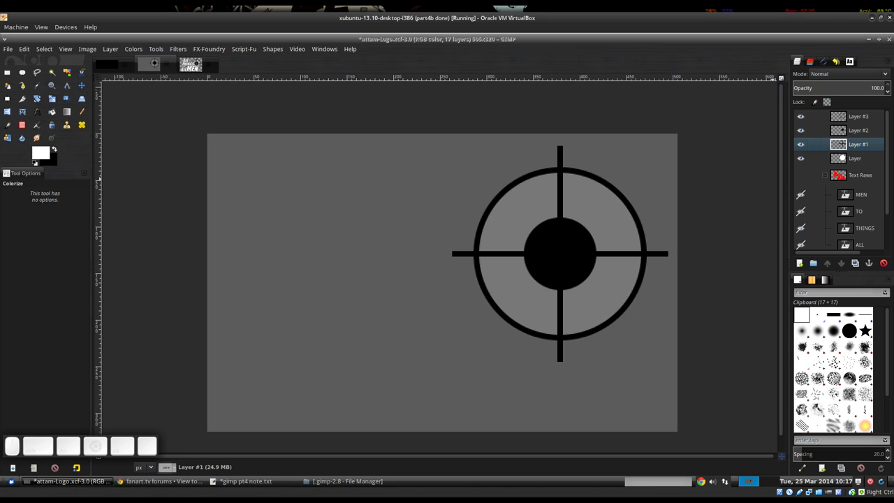
# Step: Use Layer #1's alpha as a selection to delete the crosshair shape from Layer #2's disc, hiding Layer #1
pyautogui.rightClick(854, 147)
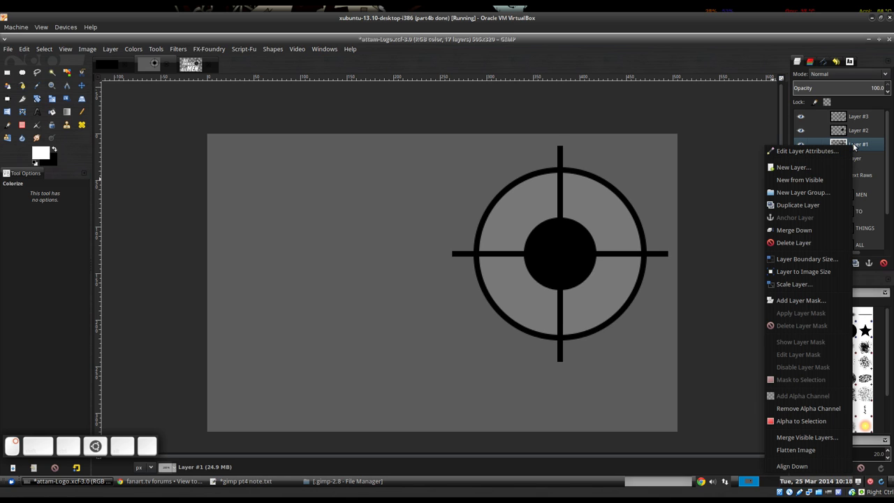
pyautogui.click(804, 421)
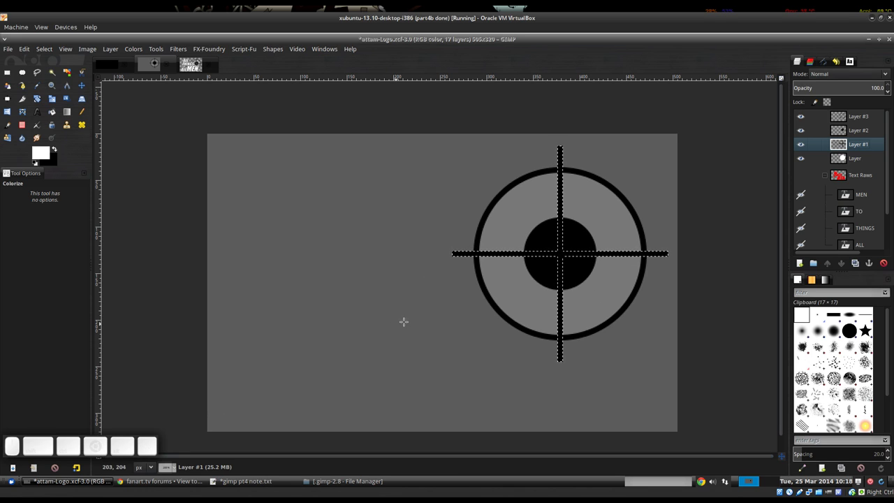
pyautogui.click(858, 133)
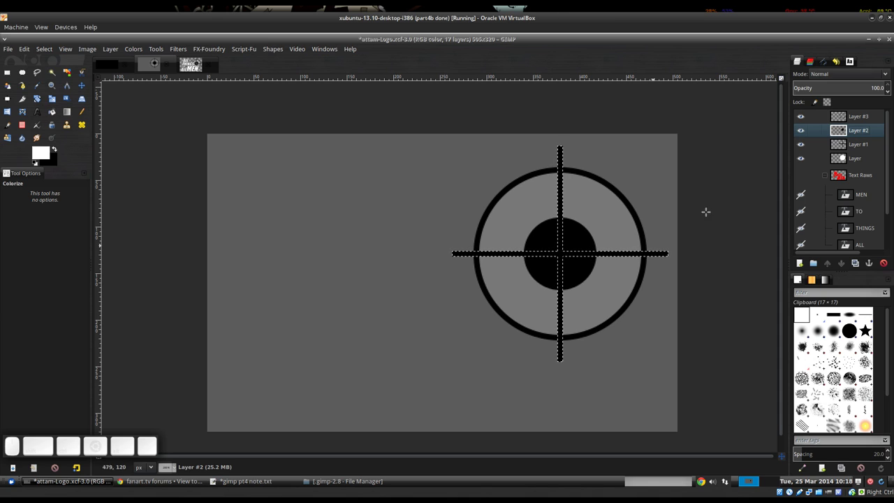
pyautogui.click(801, 145)
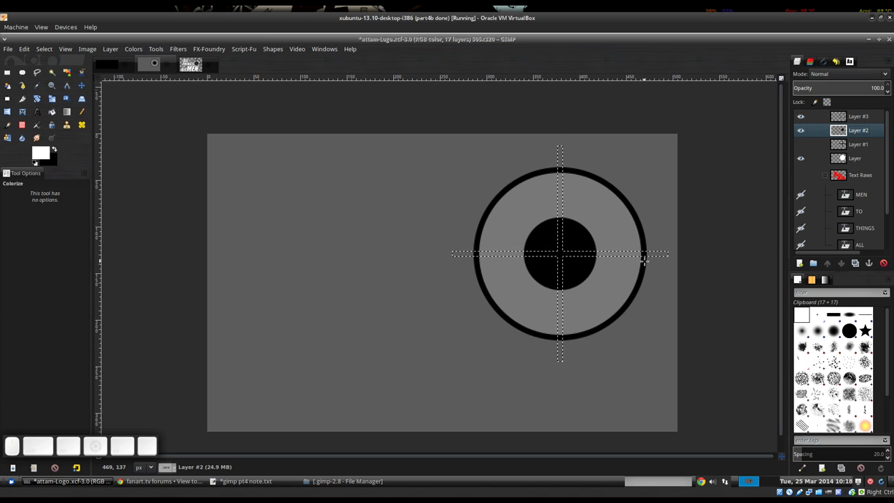
pyautogui.press('Delete')
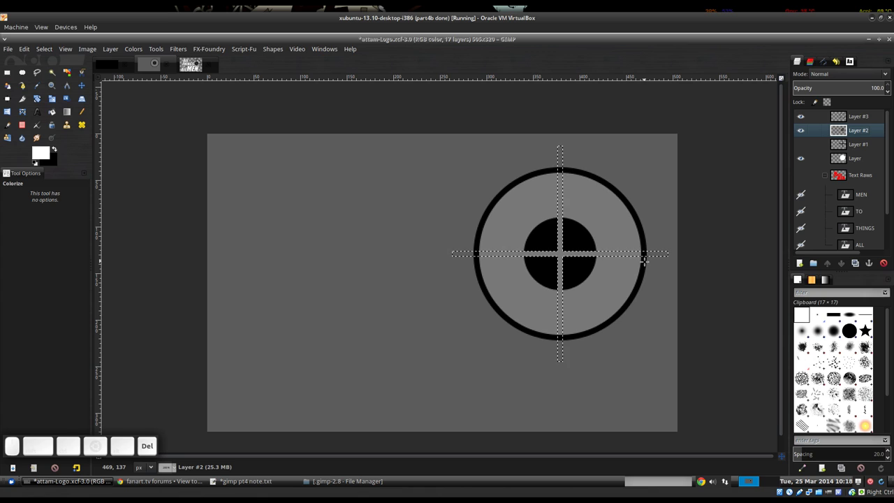
pyautogui.hotkey('ctrl', 'shift', 'a')
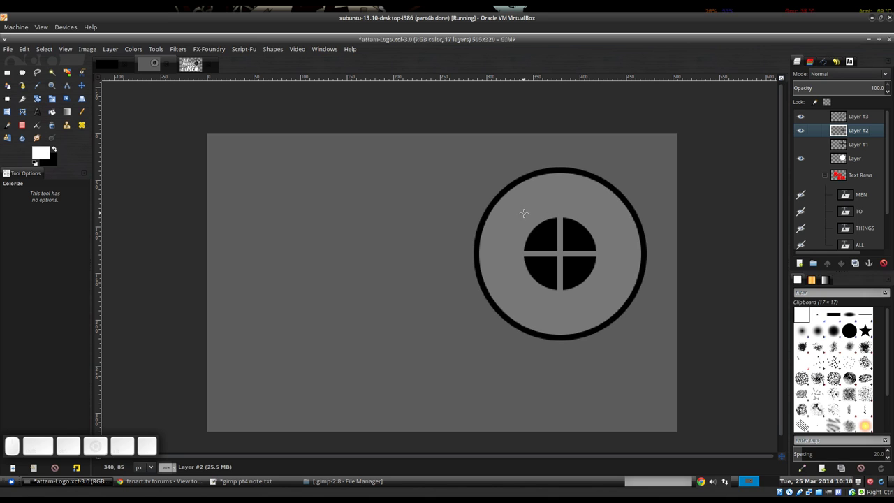
# Step: Show Layer #1's crosshair lines and make it active, hiding Layer #2
pyautogui.click(858, 145)
pyautogui.click(801, 145)
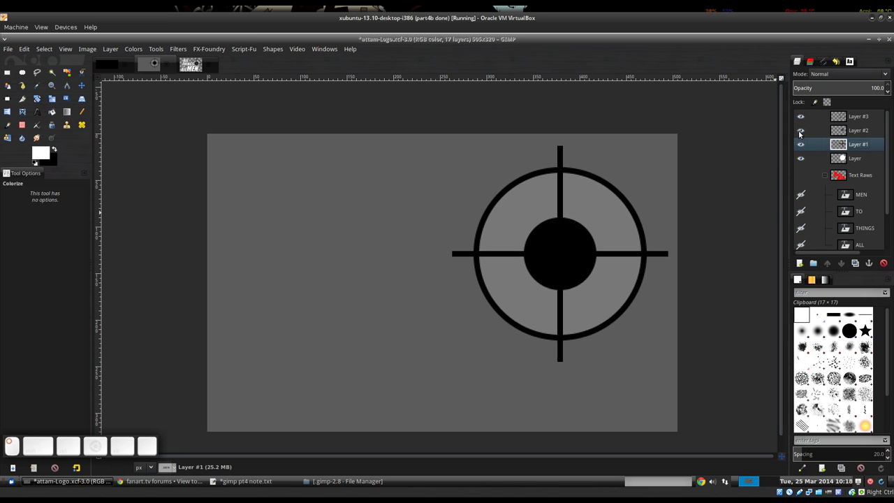
pyautogui.click(801, 131)
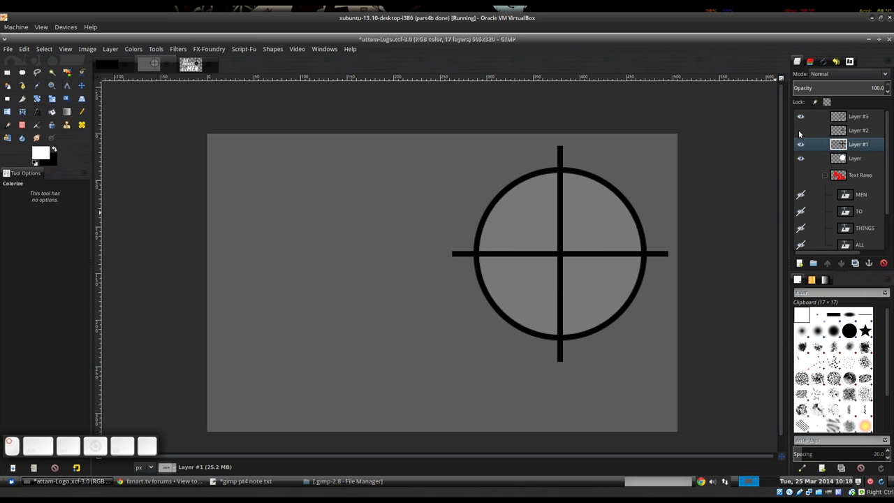
# Step: Delete the crosshair lines inside the Circle #1 path selection, then show Layer #2's black disc
pyautogui.click(822, 64)
pyautogui.click(860, 91)
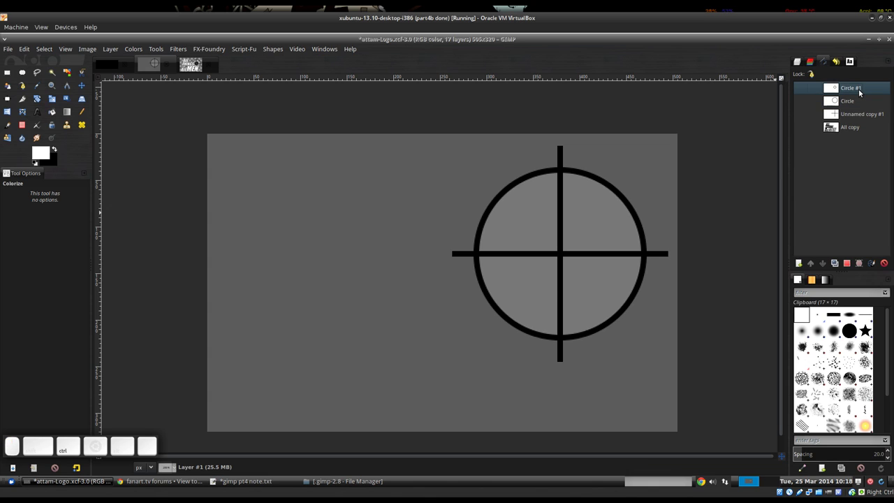
pyautogui.hotkey('shift', 'v')
pyautogui.click(799, 63)
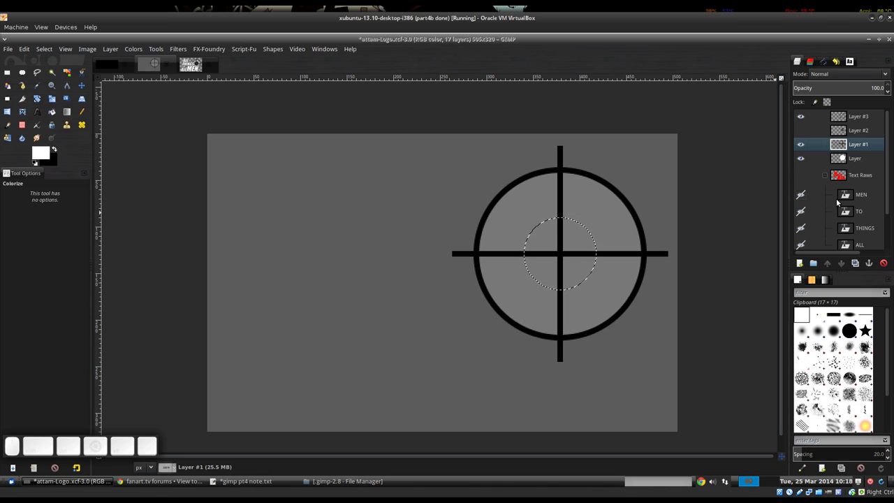
pyautogui.press('Delete')
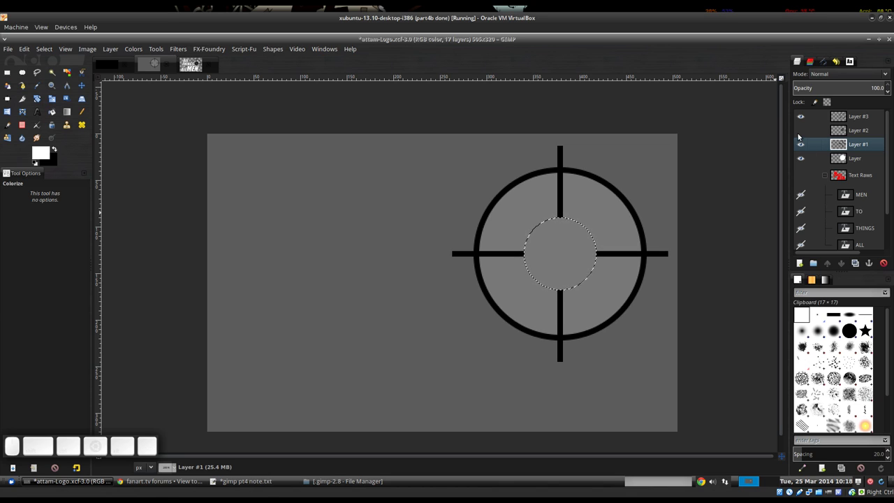
pyautogui.hotkey('ctrl', 'shift', 'a')
pyautogui.click(801, 131)
pyautogui.scroll(-1, 577, 255)
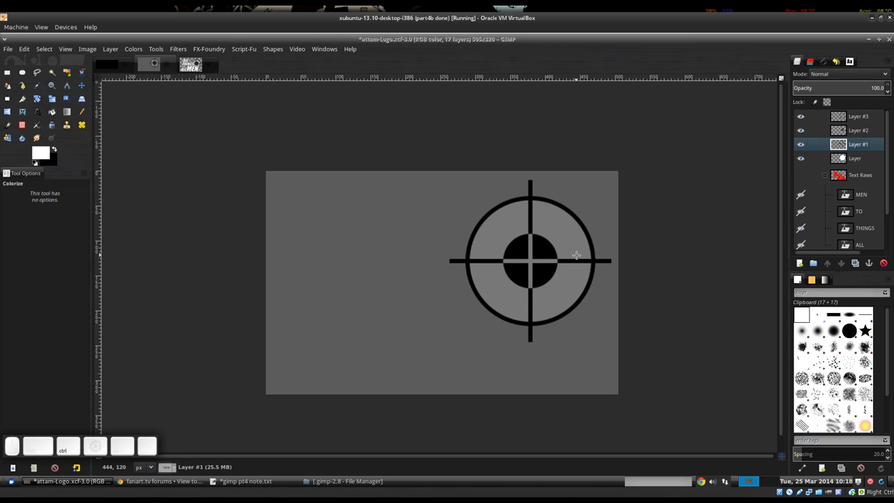
# Step: With Layer #3 active and Alpha-Check hidden, create a merged Visible layer with New from Visible
pyautogui.scroll(-1, 577, 255)
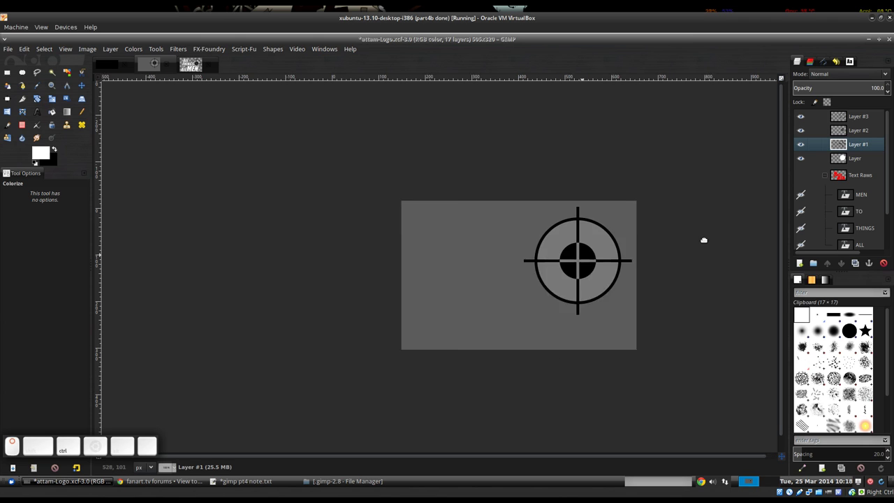
pyautogui.scroll(1, 628, 240)
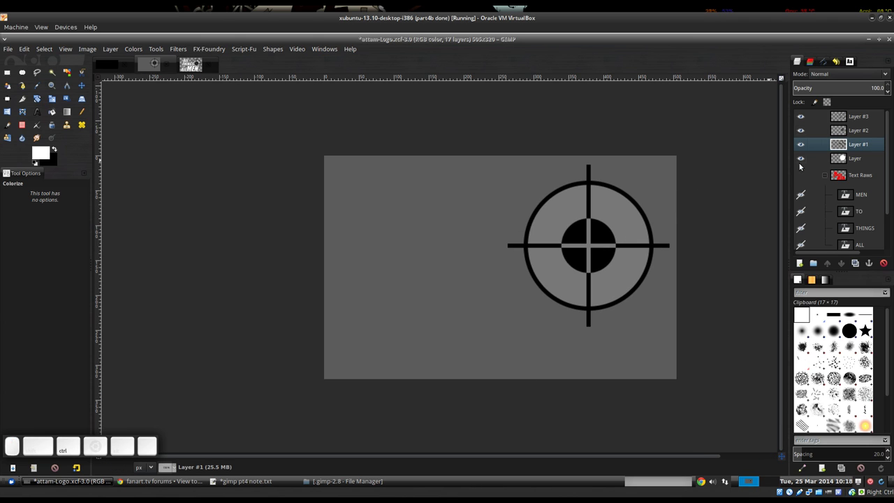
pyautogui.click(857, 119)
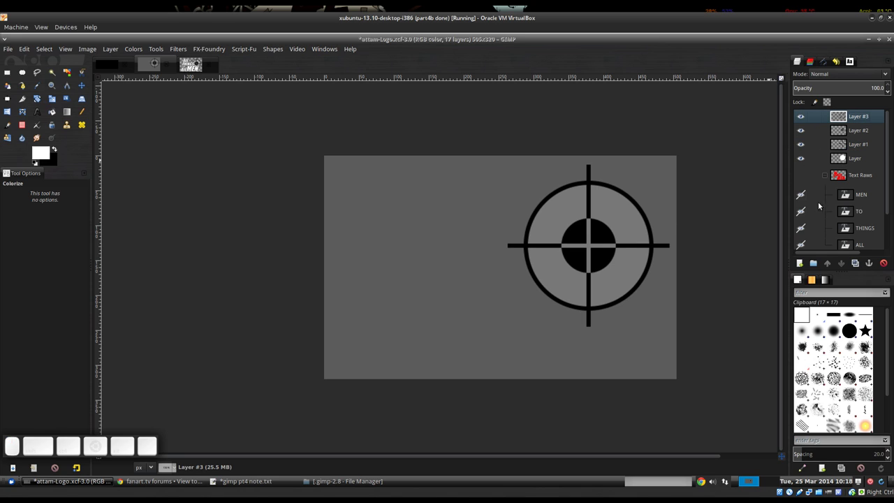
pyautogui.scroll(-3, 813, 212)
pyautogui.click(801, 242)
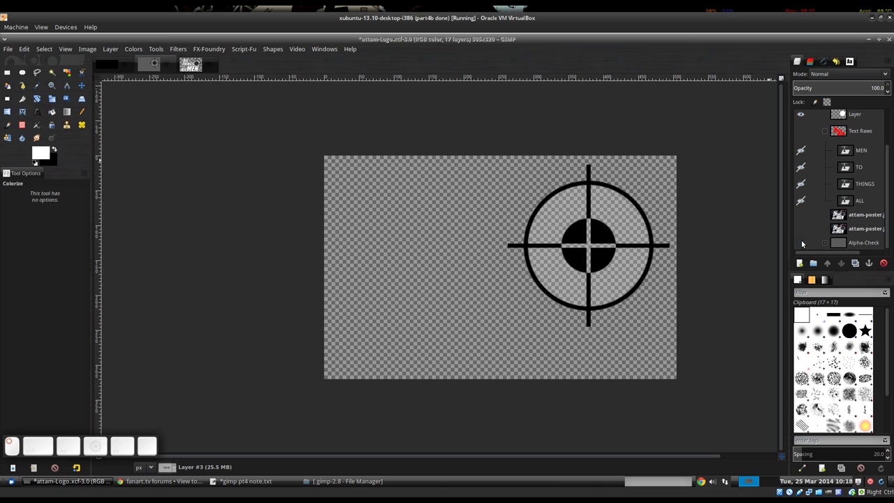
pyautogui.scroll(3, 838, 182)
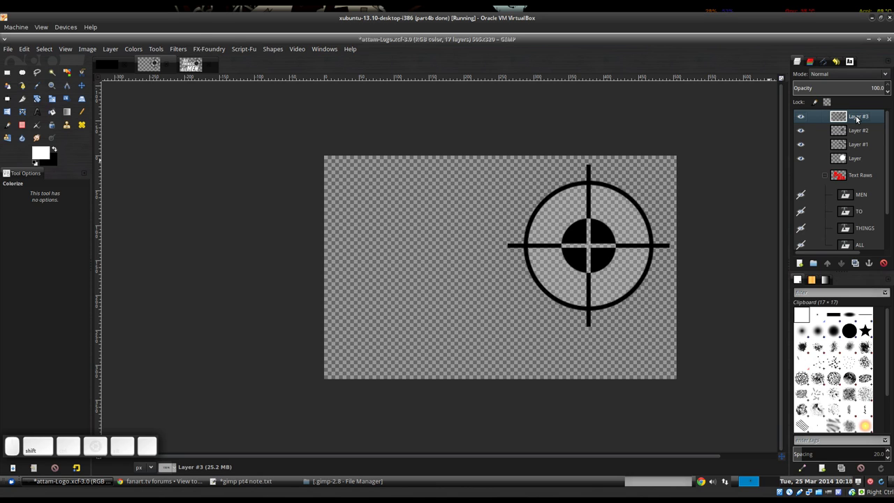
pyautogui.hotkey('ctrl', 'shift', 'v')
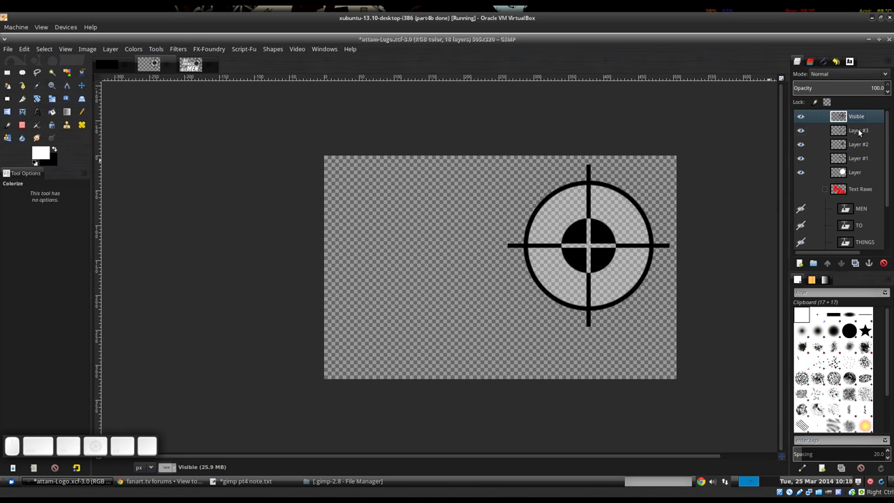
# Step: Make the Visible layer active and show it alone, hiding all other layers
pyautogui.rightClick(859, 131)
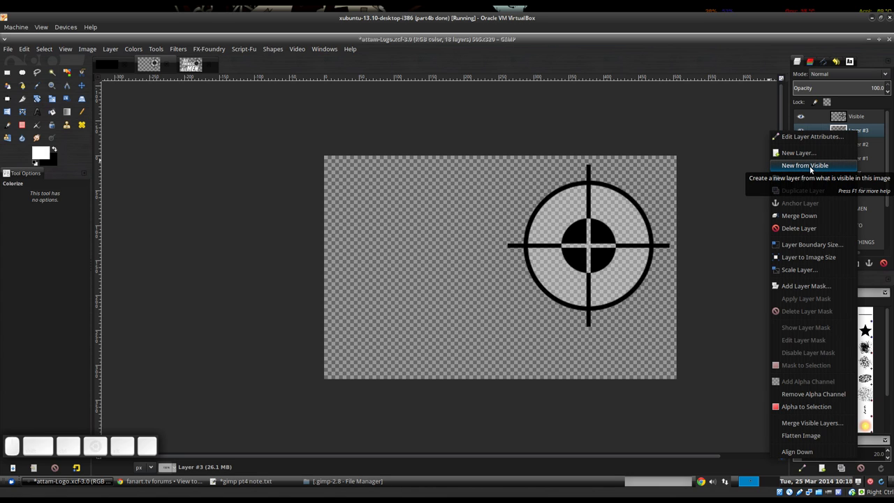
pyautogui.click(870, 129)
pyautogui.click(866, 118)
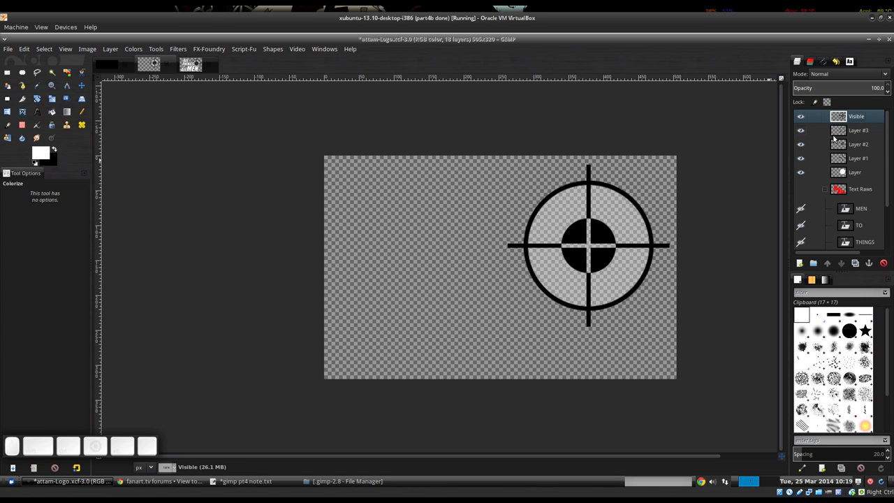
pyautogui.keyDown('shift'); pyautogui.click(801, 117); pyautogui.keyUp('shift')
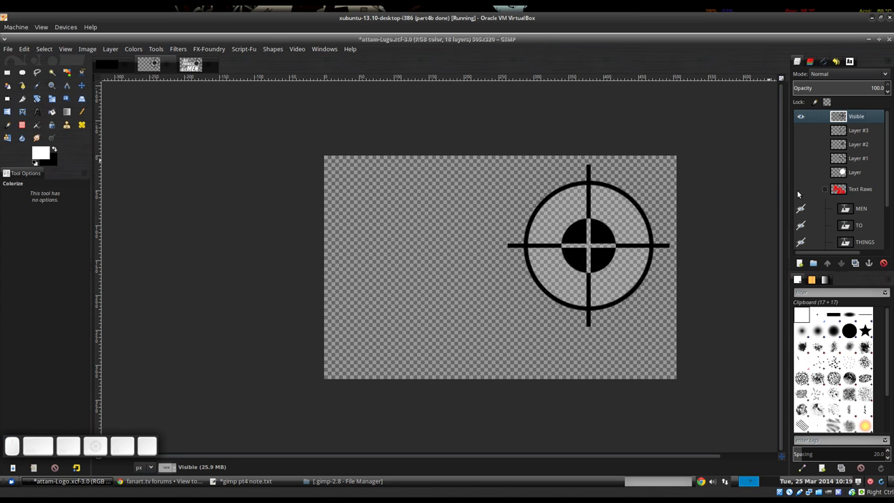
# Step: Collapse the Text Raws group, show Alpha-Check again and select Layer #3
pyautogui.scroll(-2, 813, 210)
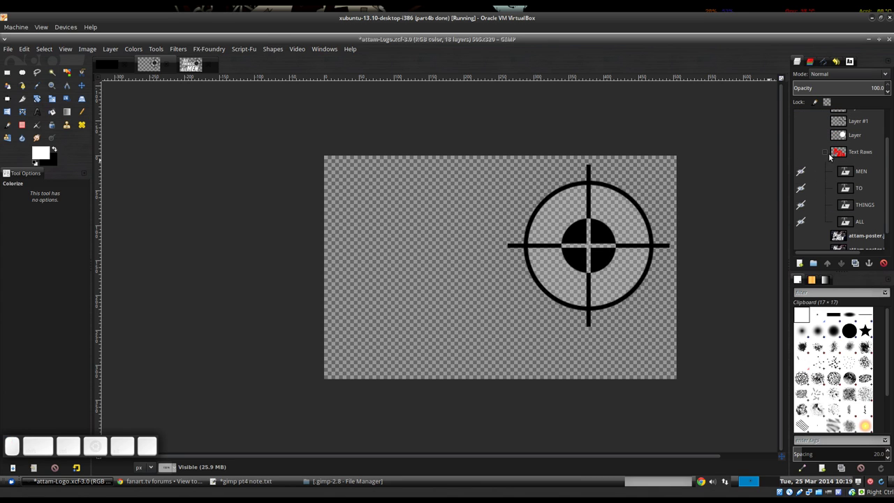
pyautogui.click(825, 152)
pyautogui.click(801, 233)
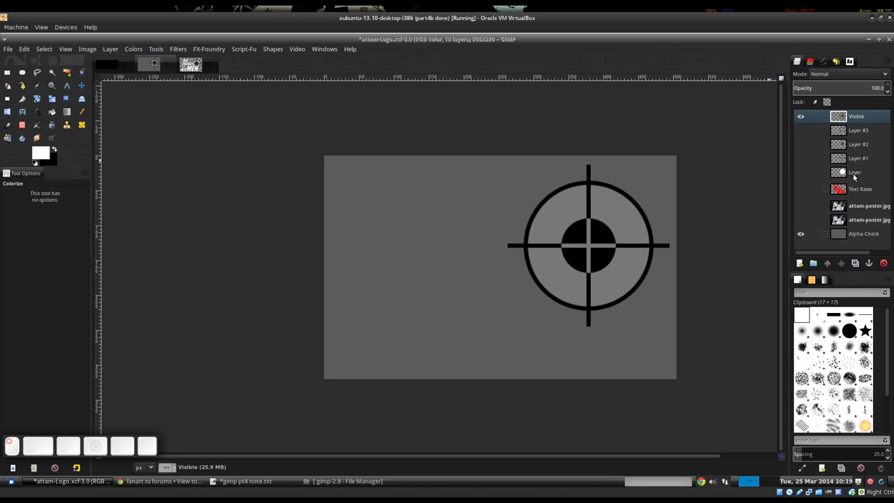
pyautogui.click(849, 134)
# Step: Add a new layer group named 'Crosshair Raws' above Layer #3
pyautogui.click(815, 263)
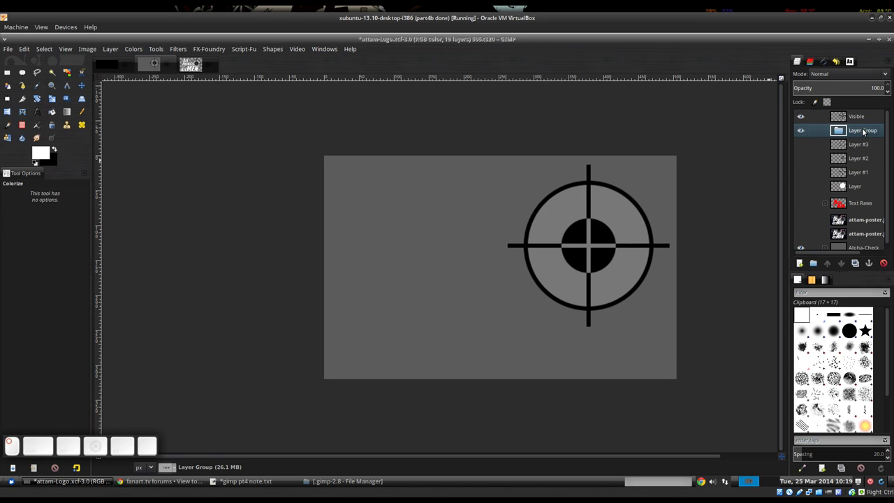
pyautogui.write('Cro')
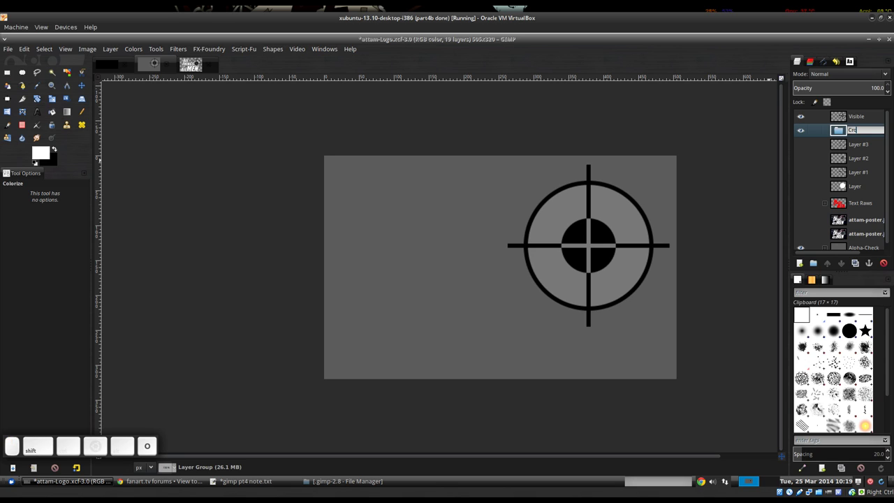
pyautogui.write('sshair Raws')
pyautogui.press('Return')
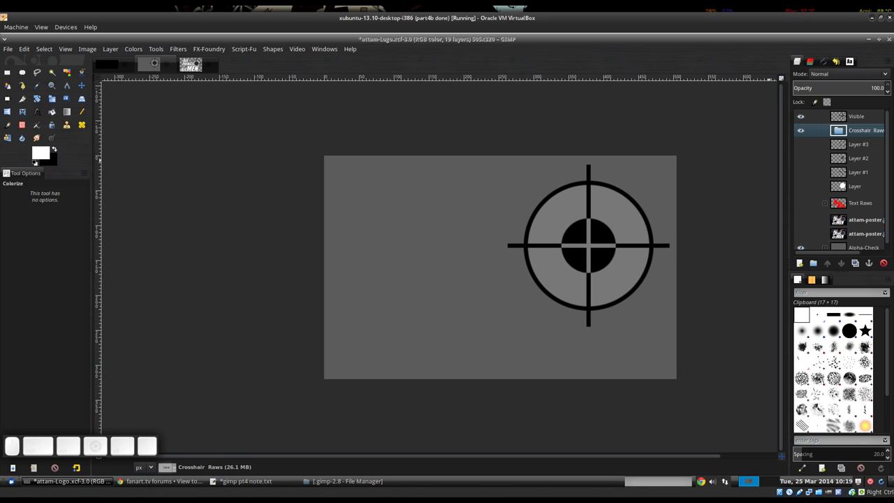
pyautogui.press('Right')
pyautogui.press('Up')
pyautogui.press('Left')
pyautogui.press('Return')
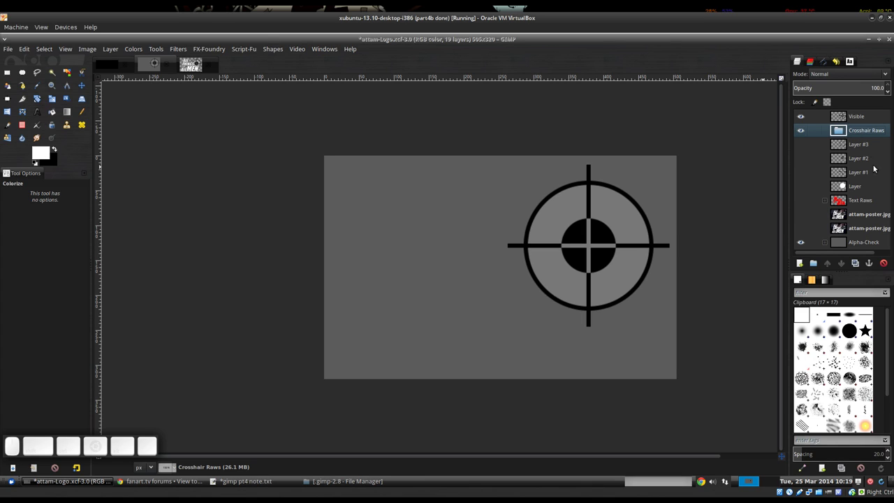
# Step: Rename the Visible layer to 'Crosshair'
pyautogui.doubleClick(858, 118)
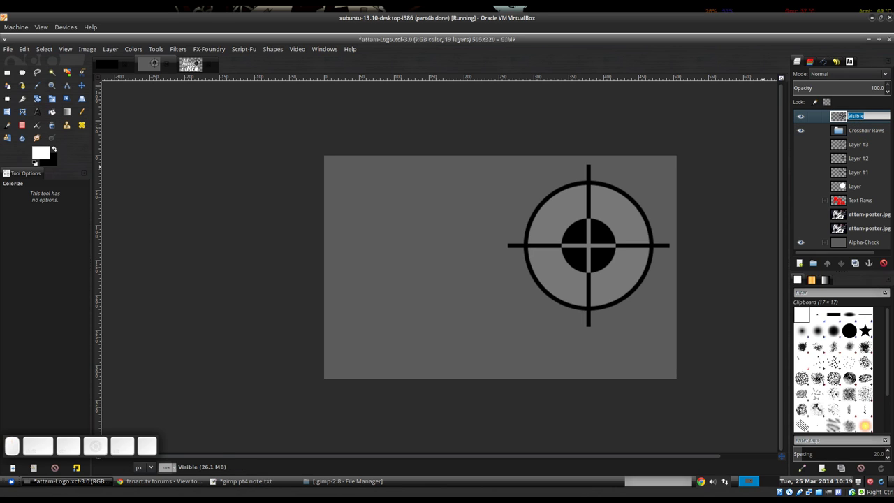
pyautogui.write('Crosshair')
pyautogui.press('Return')
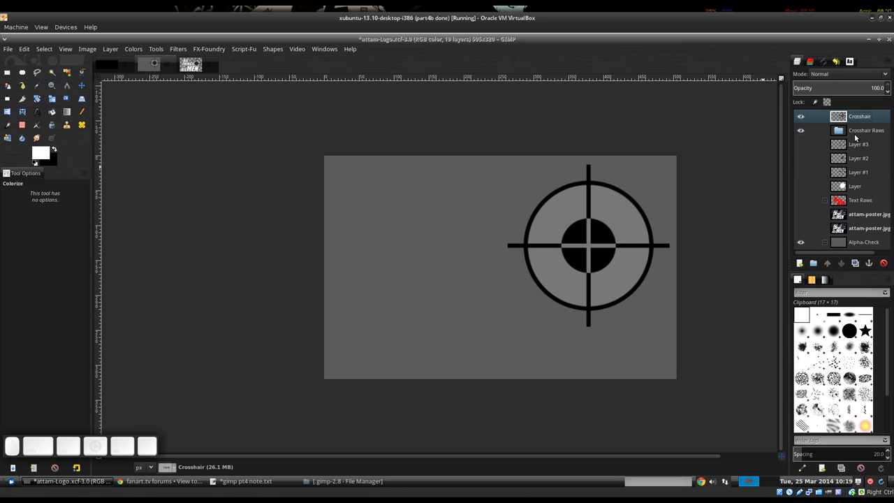
# Step: Move Layer #3 through Layer into Crosshair Raws, then hide and collapse the group
pyautogui.moveTo(854, 144); pyautogui.dragTo(858, 184)
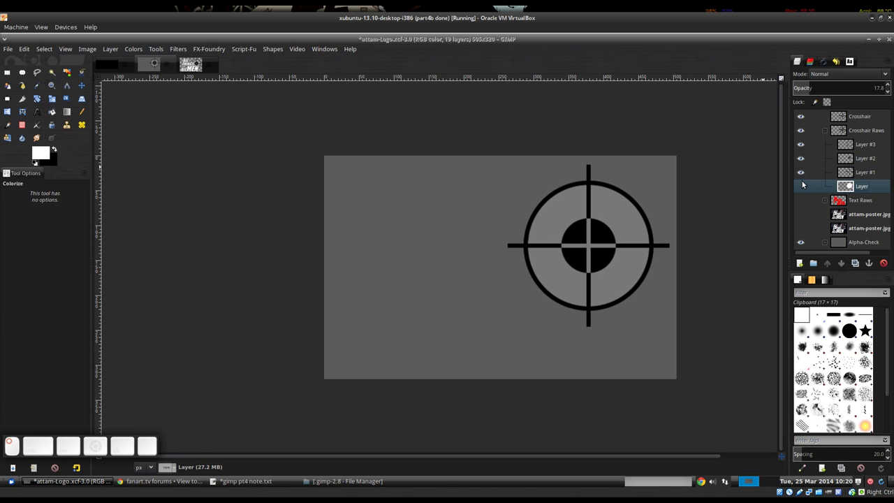
pyautogui.click(801, 184)
pyautogui.click(802, 131)
pyautogui.click(825, 130)
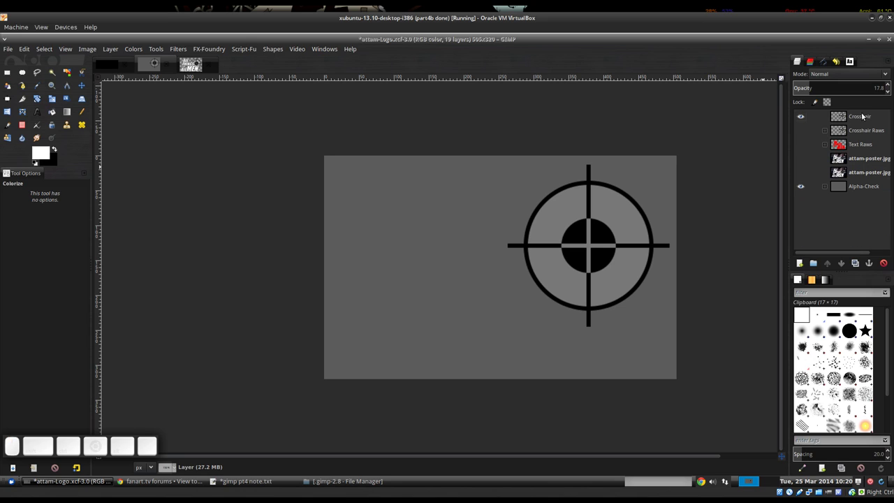
pyautogui.click(864, 161)
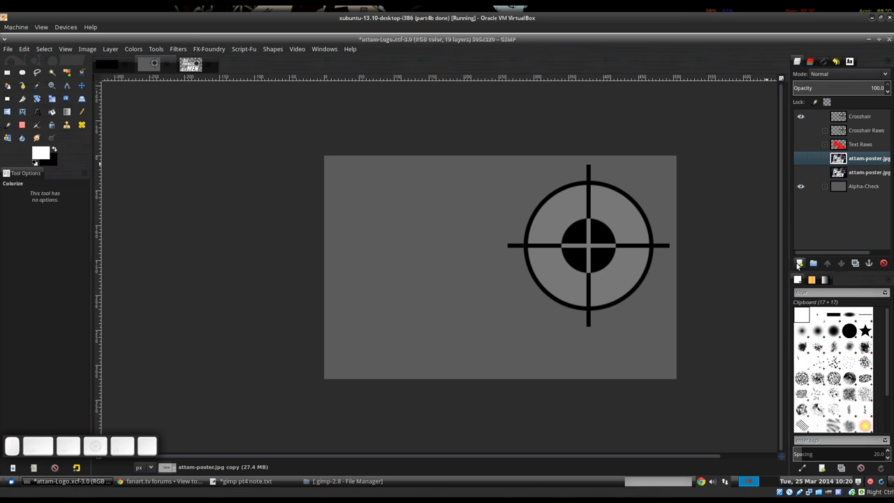
# Step: Attempt a new layer above attam-poster.jpg copy, cancelling and undoing each try
pyautogui.click(800, 264)
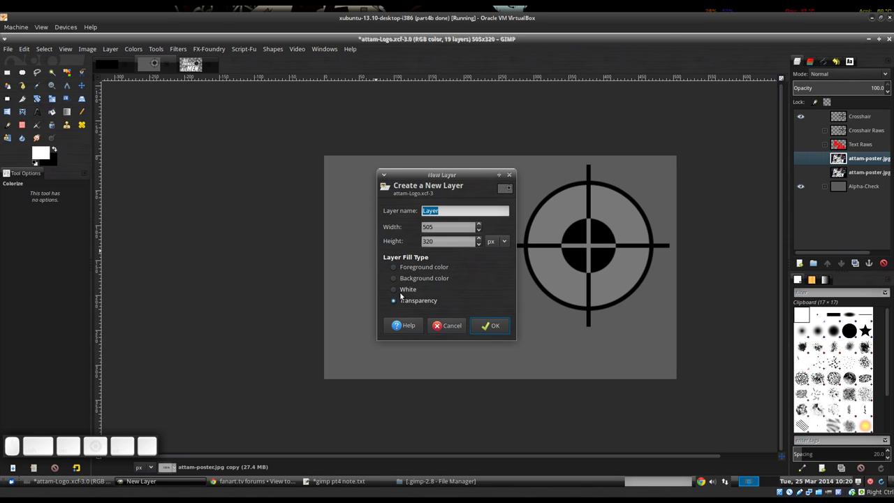
pyautogui.click(445, 325)
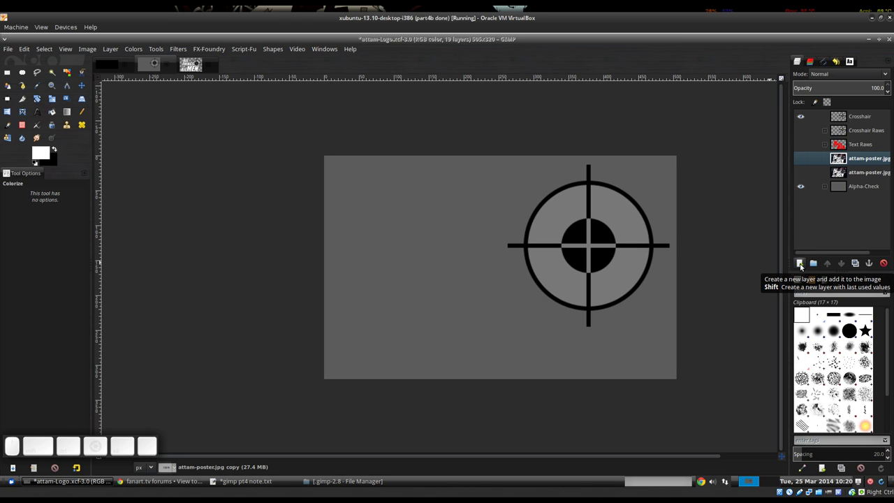
pyautogui.click(801, 263)
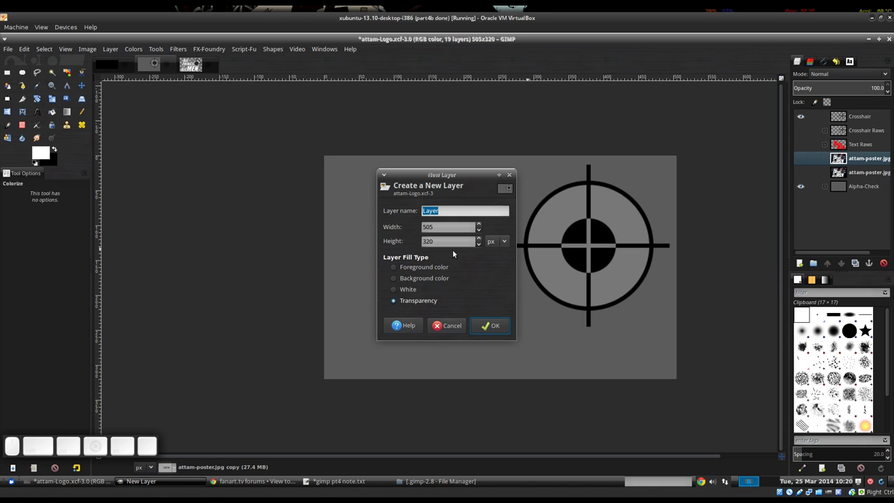
pyautogui.click(449, 326)
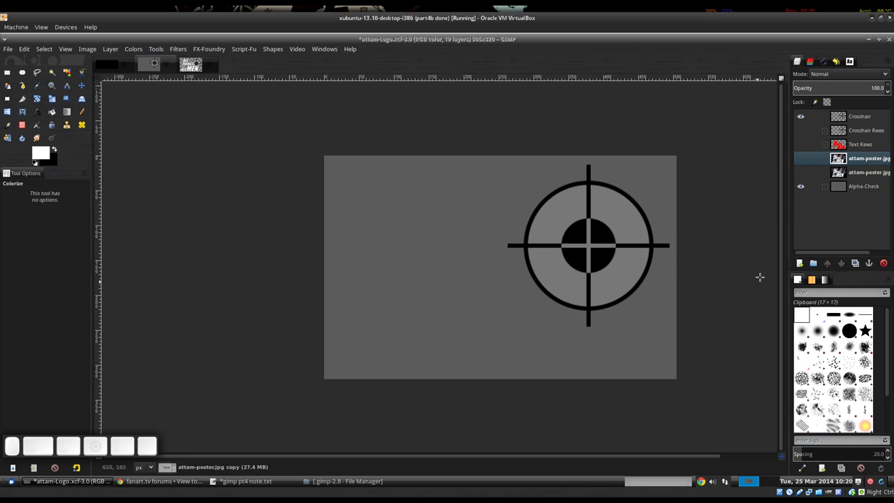
pyautogui.keyDown('shift'); pyautogui.click(801, 264); pyautogui.keyUp('shift')
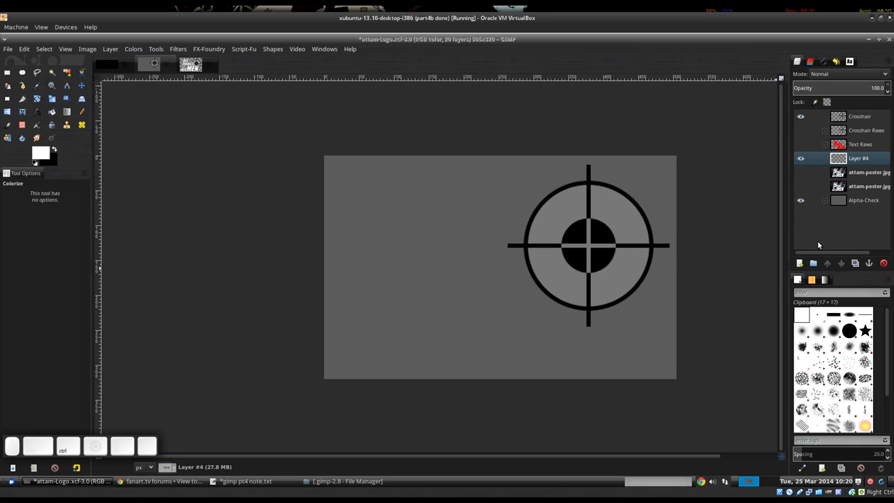
pyautogui.hotkey('ctrl', 'z')
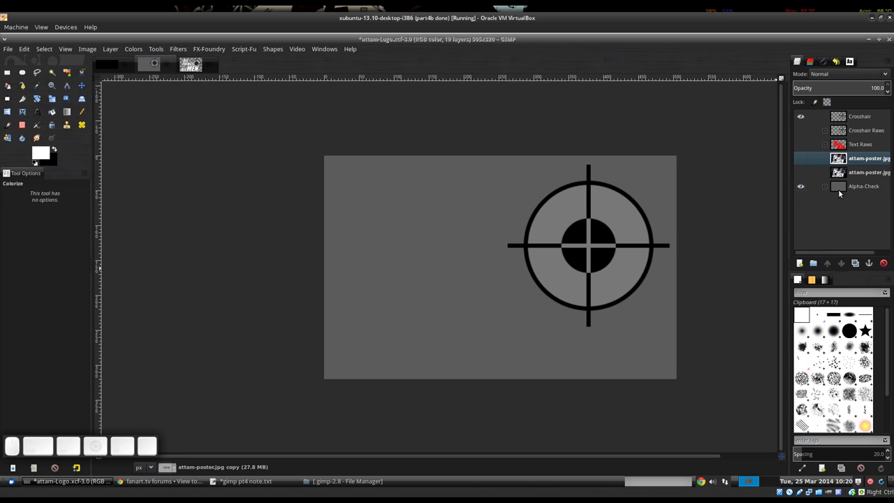
# Step: Add empty Layer #4 directly above the Crosshair layer, undoing one placed inside Crosshair Raws
pyautogui.click(863, 131)
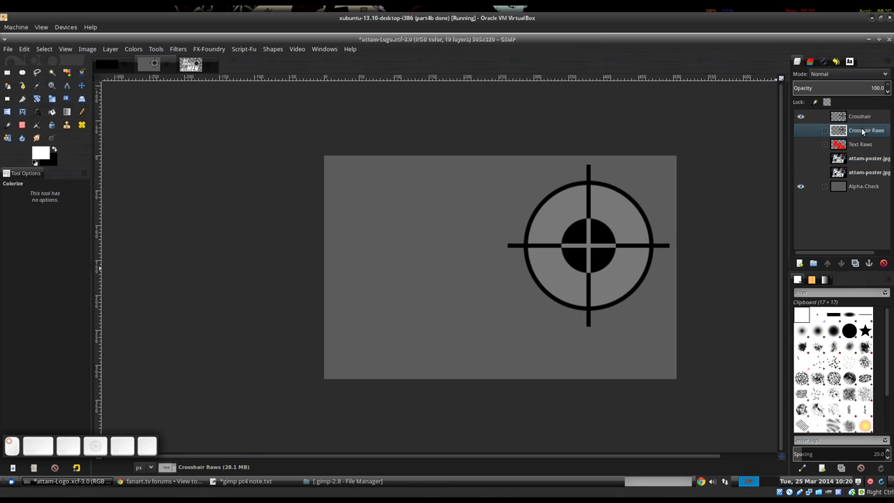
pyautogui.keyDown('shift'); pyautogui.click(800, 263); pyautogui.keyUp('shift')
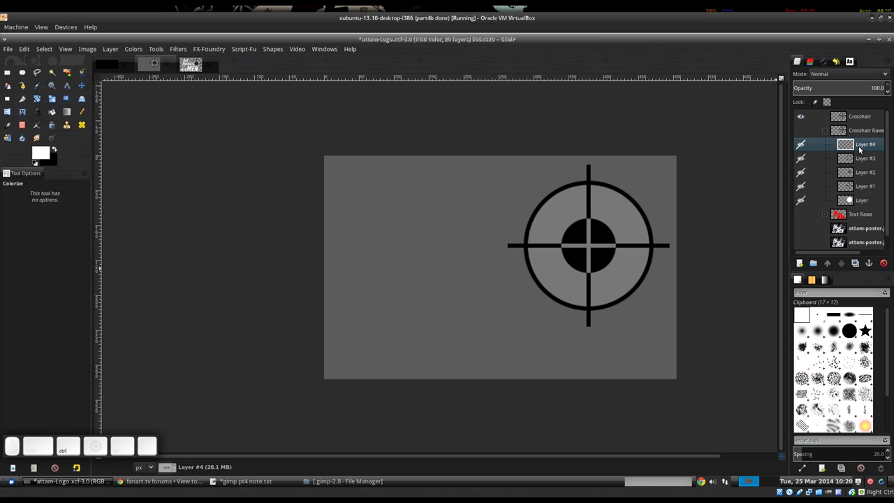
pyautogui.hotkey('ctrl', 'z')
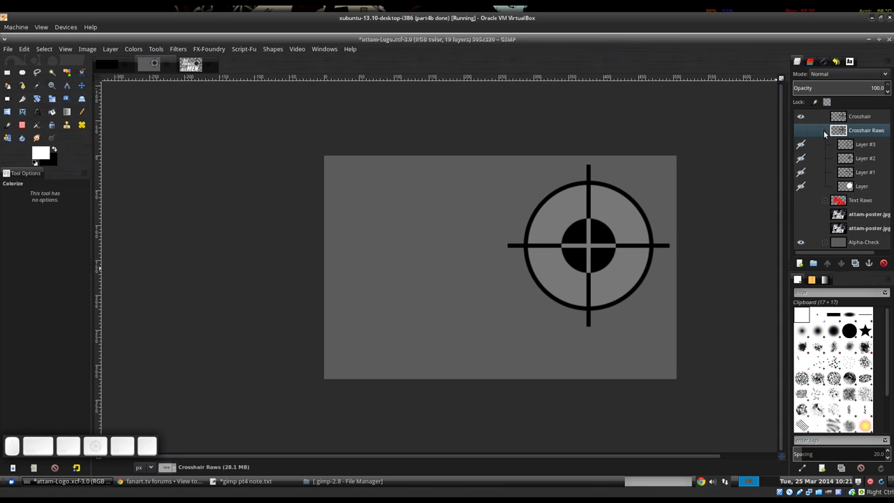
pyautogui.click(825, 131)
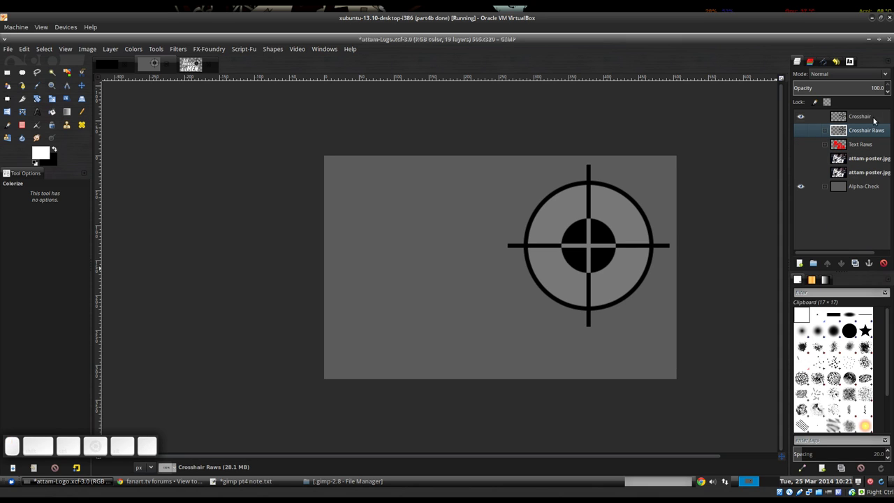
pyautogui.click(852, 119)
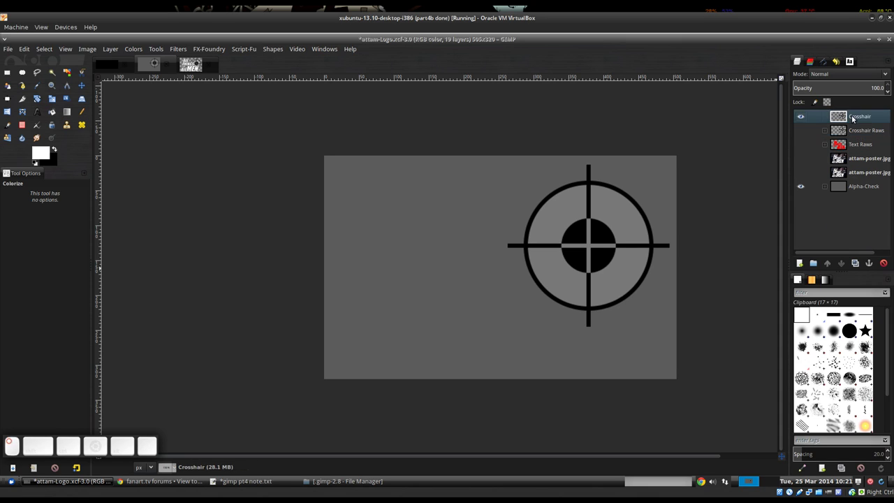
pyautogui.keyDown('shift'); pyautogui.click(800, 263); pyautogui.keyUp('shift')
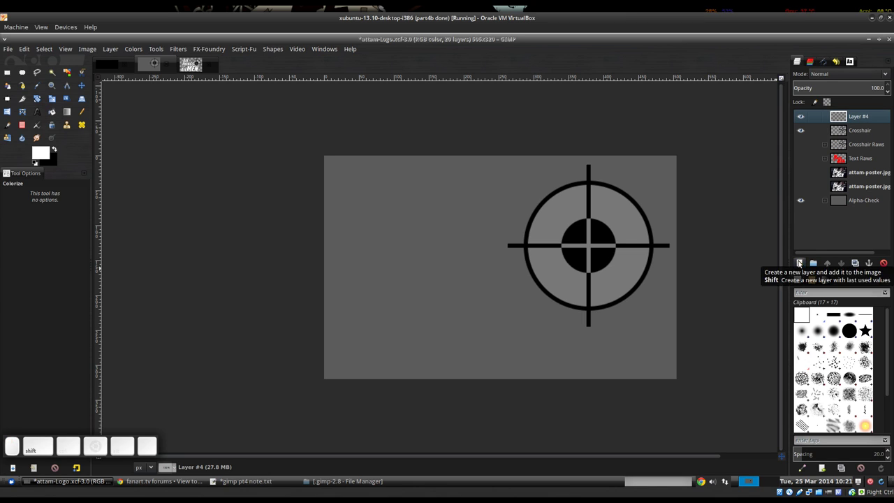
# Step: Hide the Crosshair layer and reposition the canvas view
pyautogui.click(800, 132)
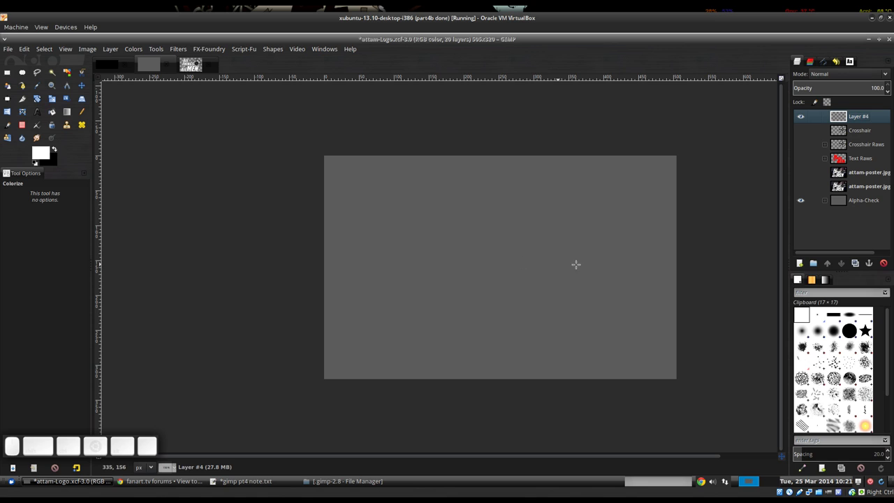
pyautogui.moveTo(577, 265); pyautogui.dragTo(523, 266)
pyautogui.scroll(1, 527, 258)
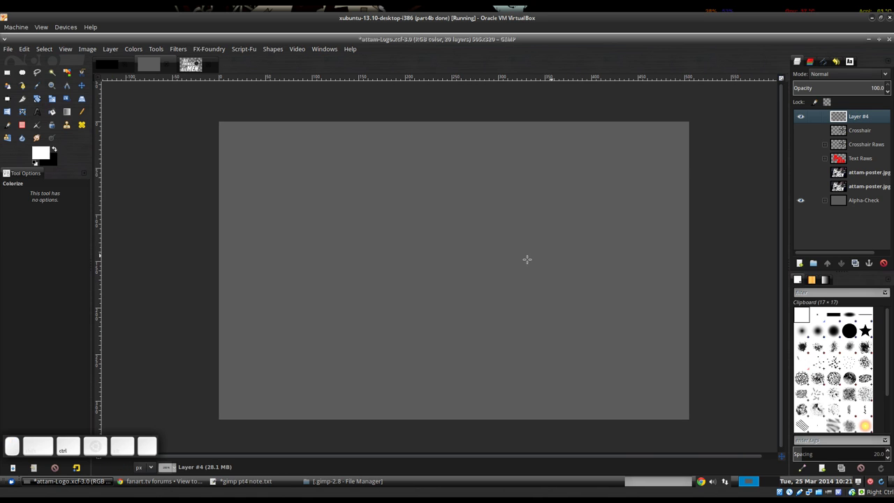
pyautogui.scroll(-1, 527, 257)
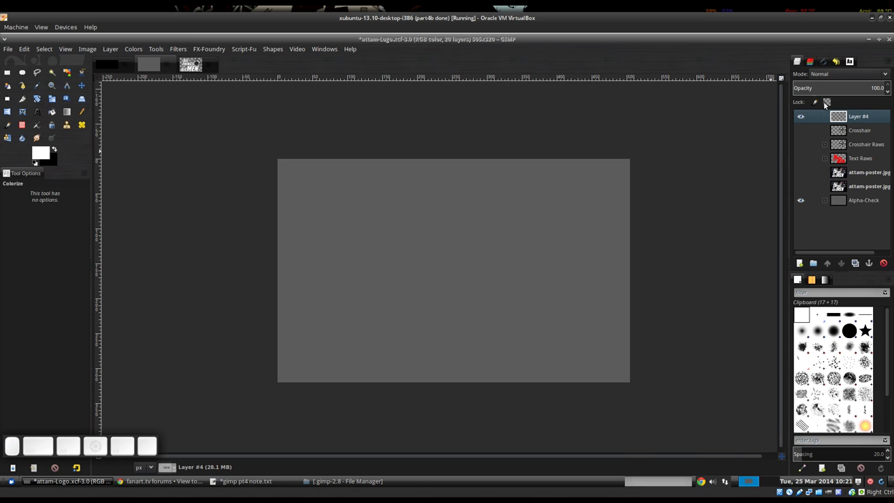
# Step: Fill the lettering path selection with white on Layer #4, then add empty Layer #5
pyautogui.click(824, 64)
pyautogui.click(847, 130)
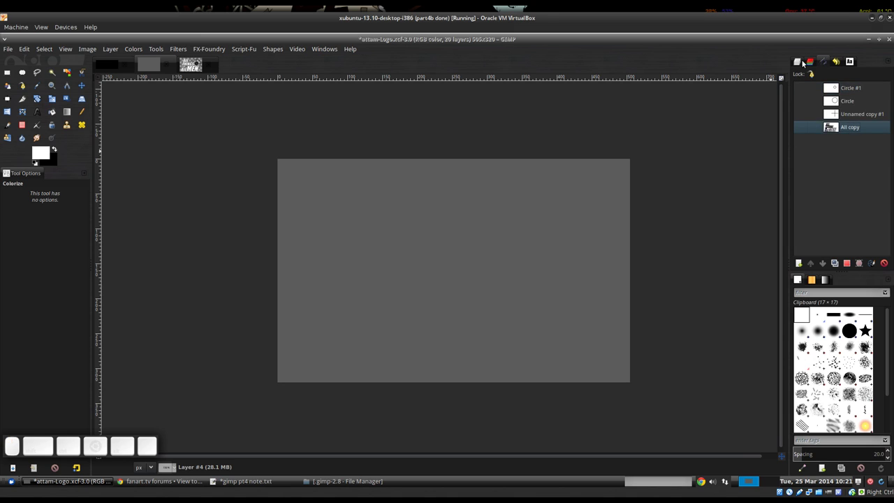
pyautogui.hotkey('ctrl', 'l')
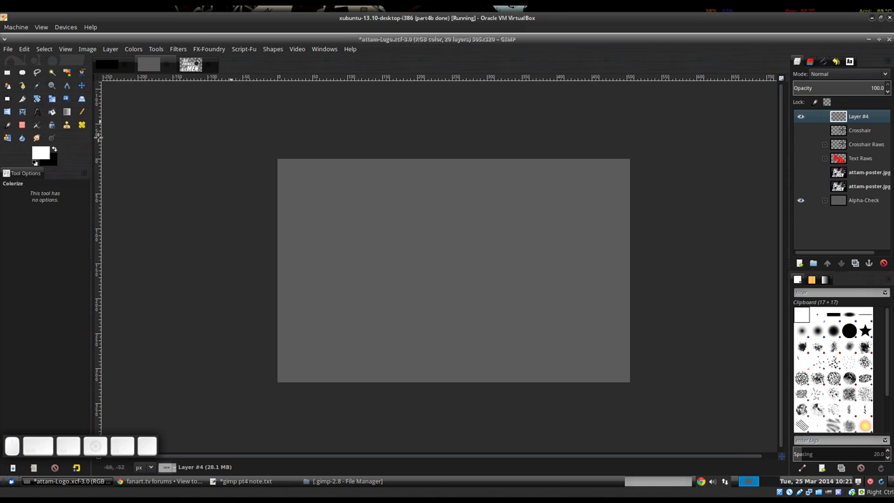
pyautogui.hotkey('shift', 'v')
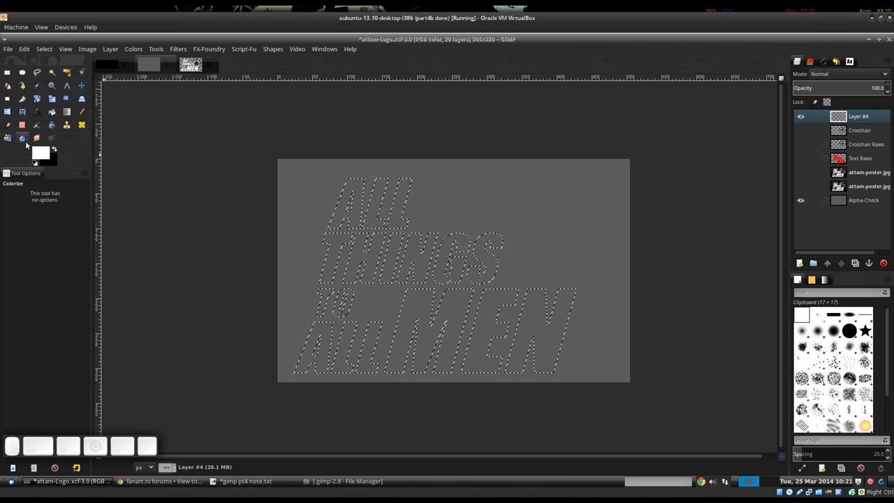
pyautogui.moveTo(41, 153); pyautogui.dragTo(431, 343)
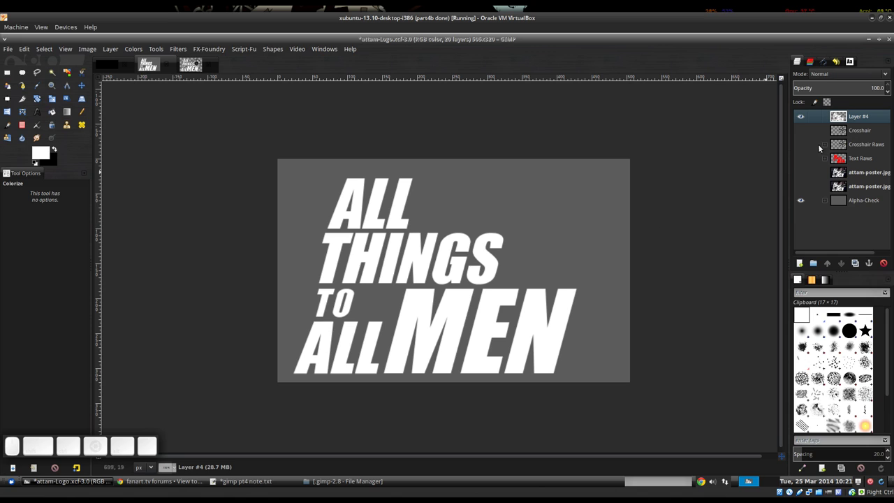
pyautogui.keyDown('shift'); pyautogui.click(801, 262); pyautogui.keyUp('shift')
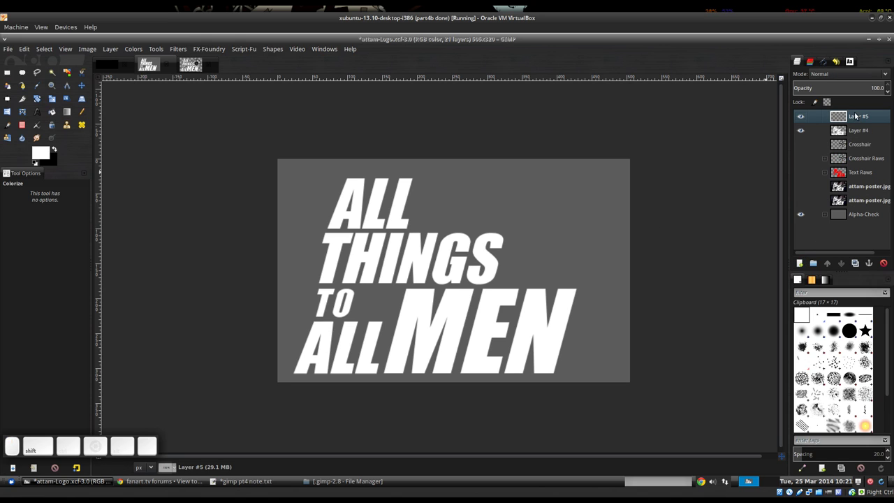
# Step: Put Layer #5 beneath Layer #4 and stroke the lettering path in black at 7.0 px
pyautogui.moveTo(858, 117); pyautogui.dragTo(862, 140)
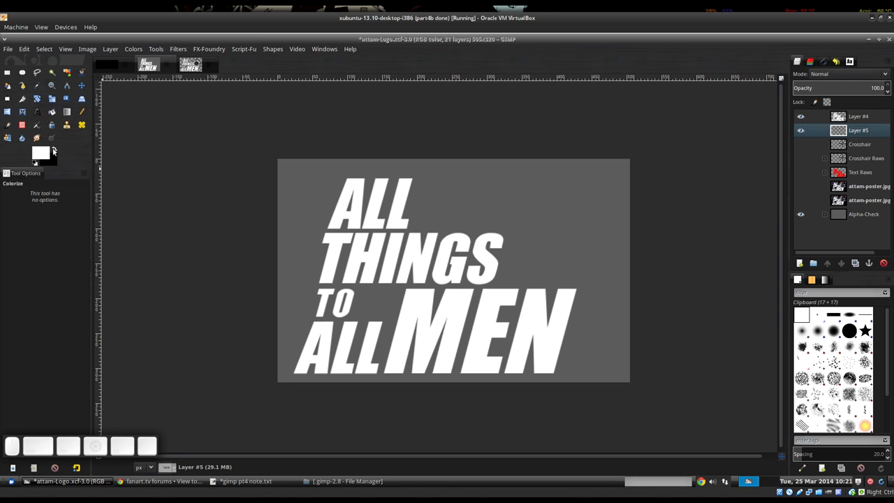
pyautogui.press('x')
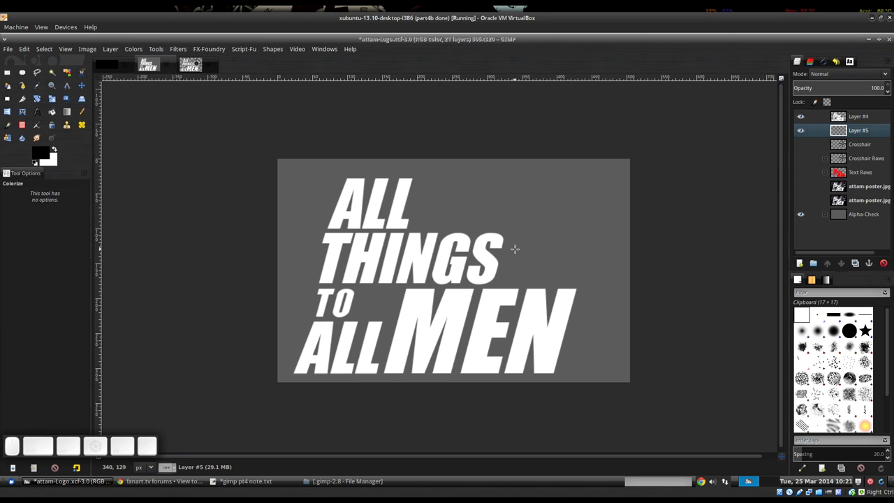
pyautogui.press('8')
pyautogui.moveTo(467, 181)
pyautogui.mouseDown()
pyautogui.moveTo(211, 92)
pyautogui.moveTo(193, 94)
pyautogui.mouseUp()
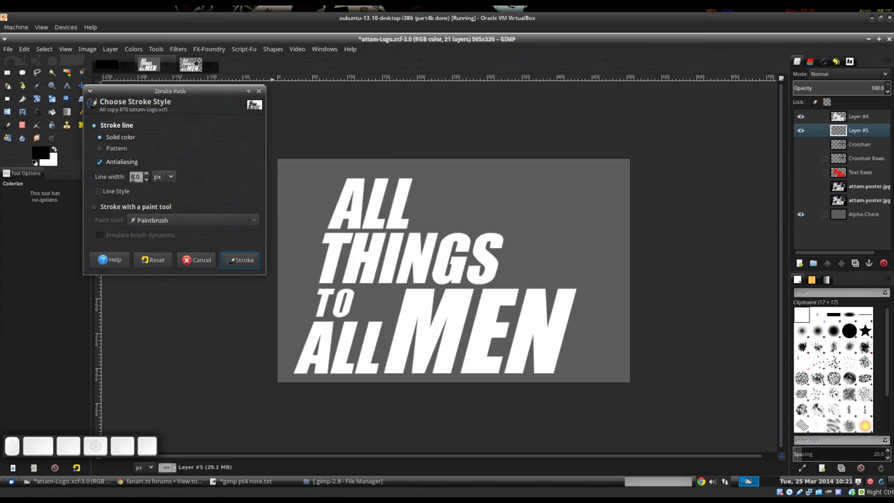
pyautogui.write('7.0')
pyautogui.click(246, 258)
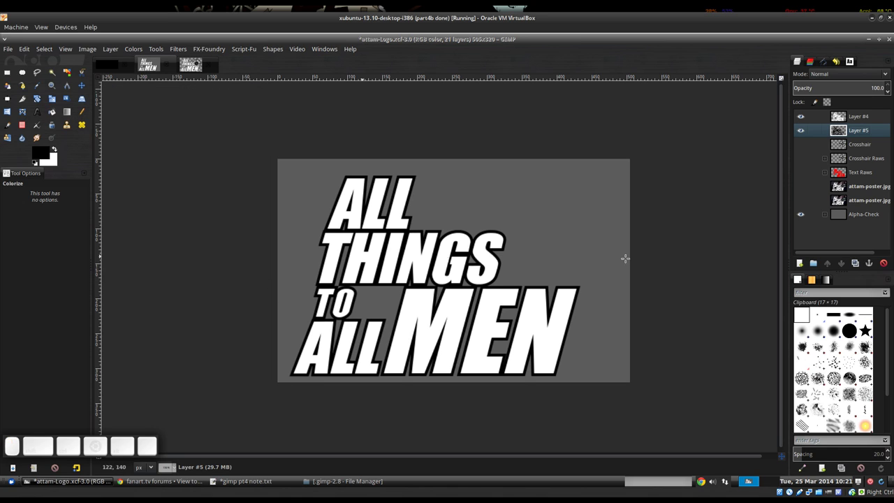
# Step: Toggle the crosshair to check the outline, leave it hidden, and select Layer #4
pyautogui.click(801, 145)
pyautogui.click(801, 144)
pyautogui.click(801, 144)
pyautogui.click(800, 145)
pyautogui.click(857, 117)
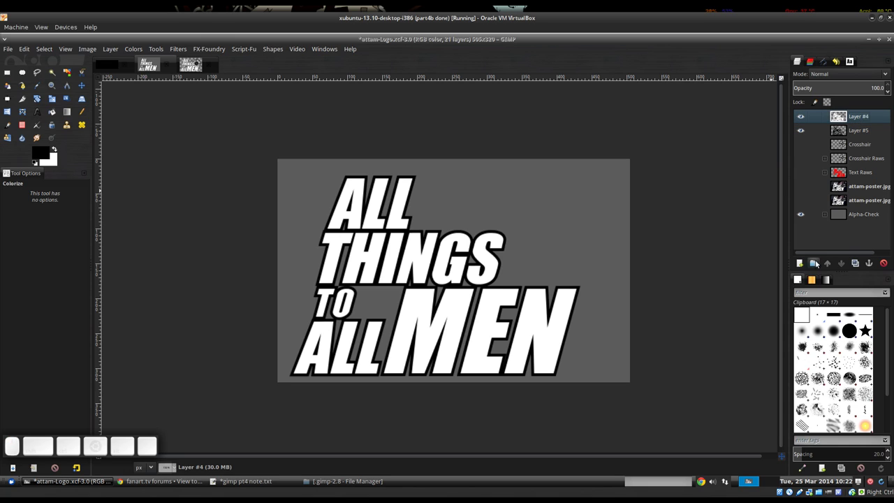
# Step: Put Layer #4 and Layer #5 into a new collapsed layer group named 'Logo Text Raws'
pyautogui.click(814, 263)
pyautogui.doubleClick(856, 117)
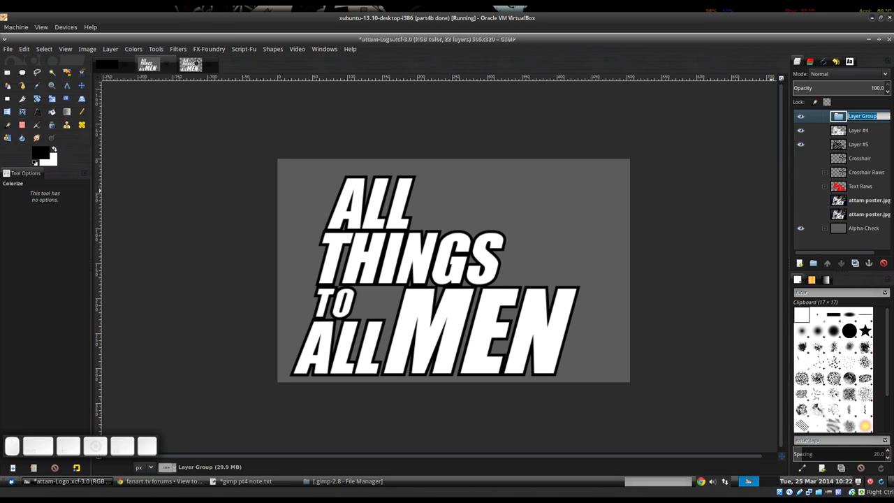
pyautogui.write('Logo ')
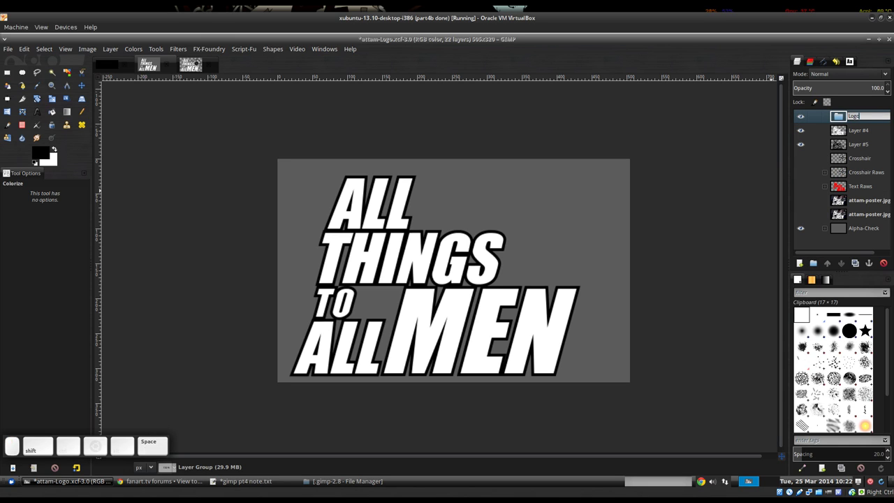
pyautogui.write('Text Raws')
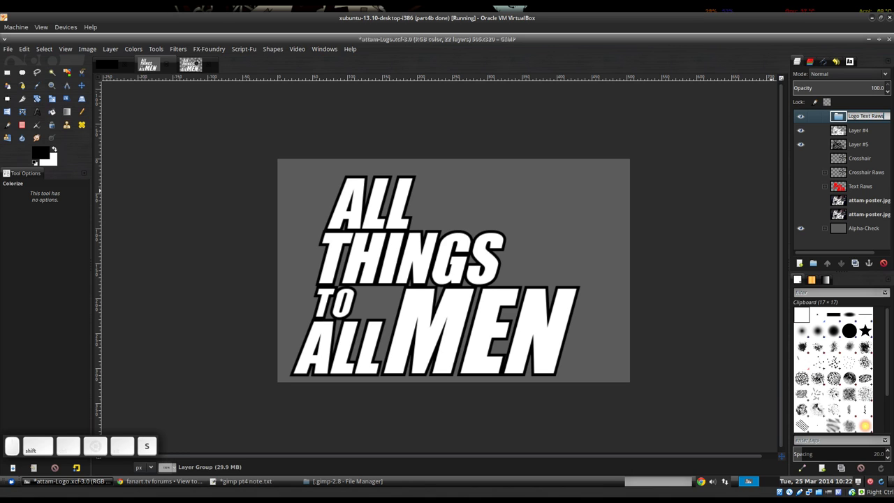
pyautogui.press('Return')
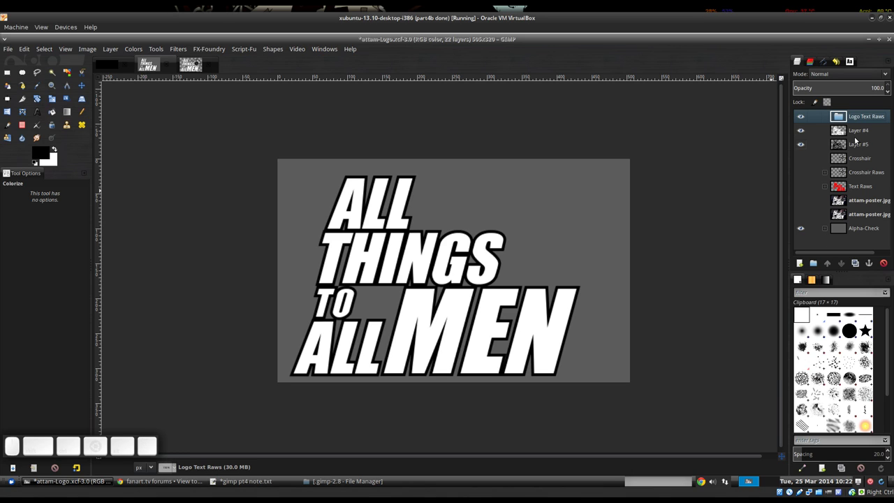
pyautogui.moveTo(857, 133); pyautogui.dragTo(866, 117)
pyautogui.click(826, 117)
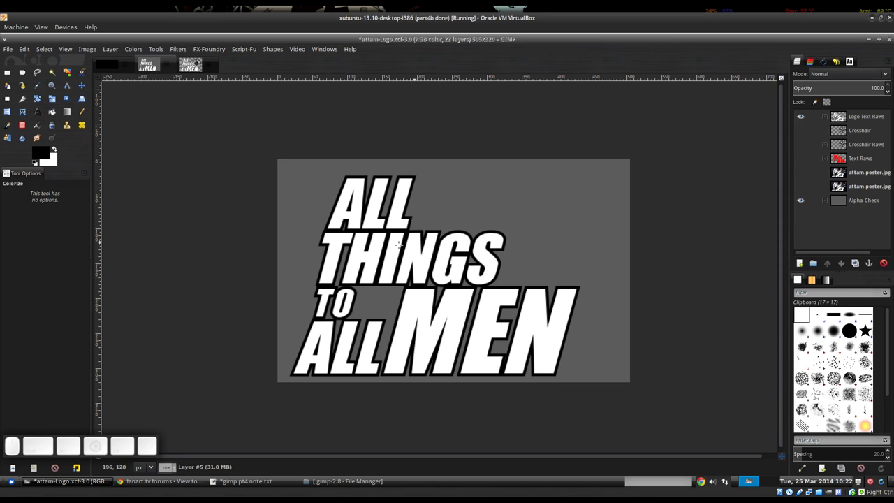
# Step: Show the Crosshair layer, save the image, and move Crosshair to the top of the stack
pyautogui.click(801, 130)
pyautogui.hotkey('ctrl', 's')
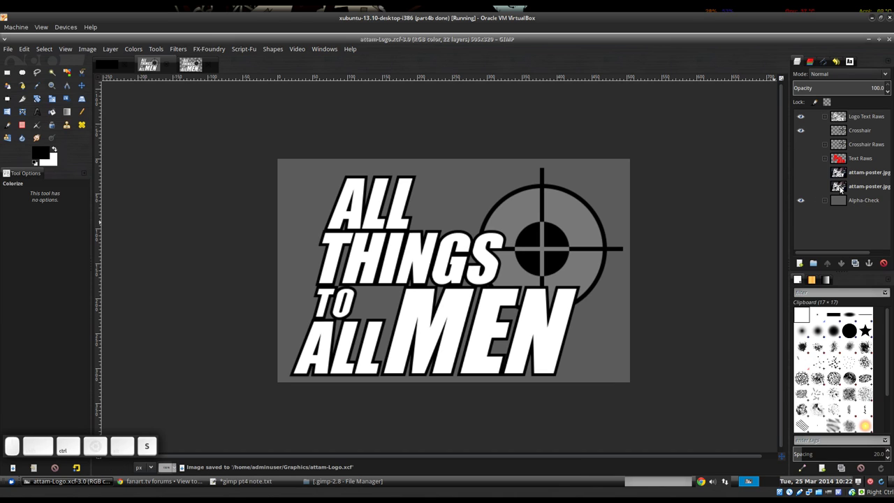
pyautogui.moveTo(837, 133); pyautogui.dragTo(837, 126)
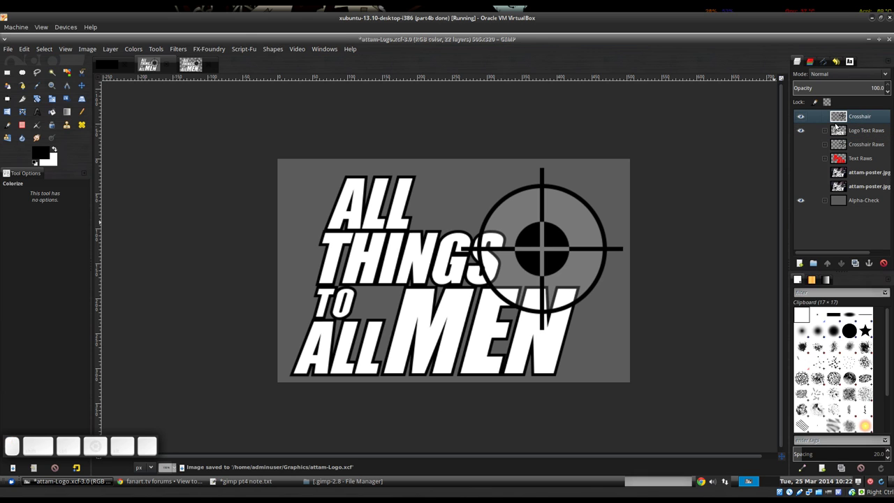
# Step: Hide Alpha-Check and the crosshair, then create a new layer from the visible lettering
pyautogui.click(800, 200)
pyautogui.click(801, 116)
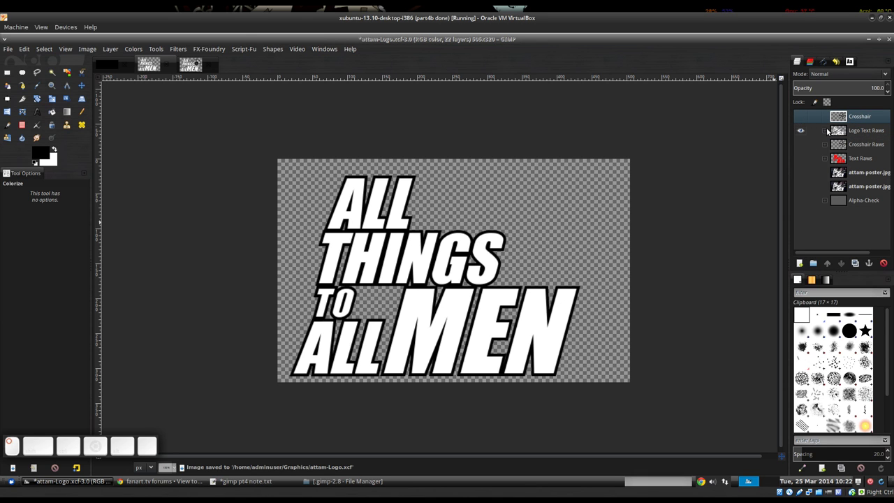
pyautogui.click(867, 131)
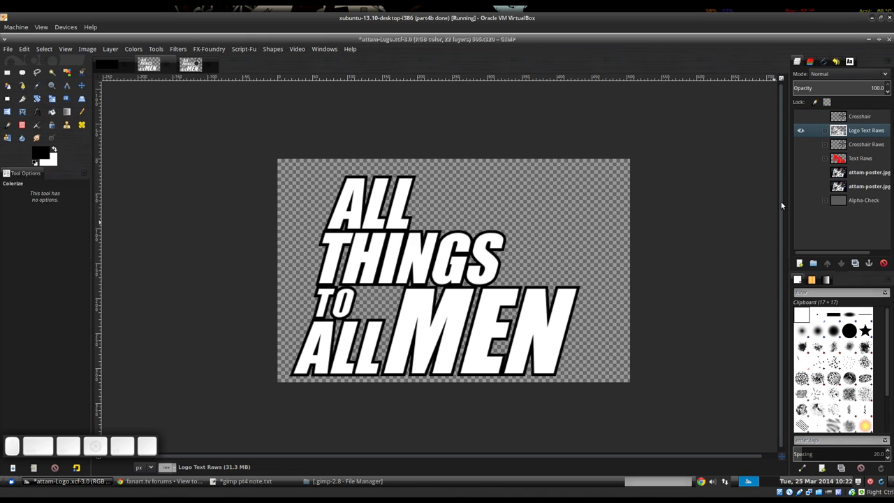
pyautogui.click(857, 117)
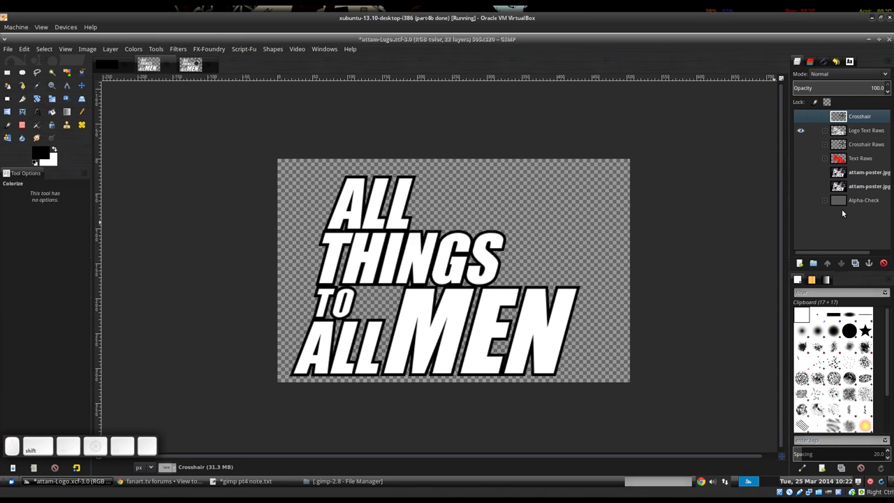
pyautogui.hotkey('ctrl', 'shift', 'alt', 'e')
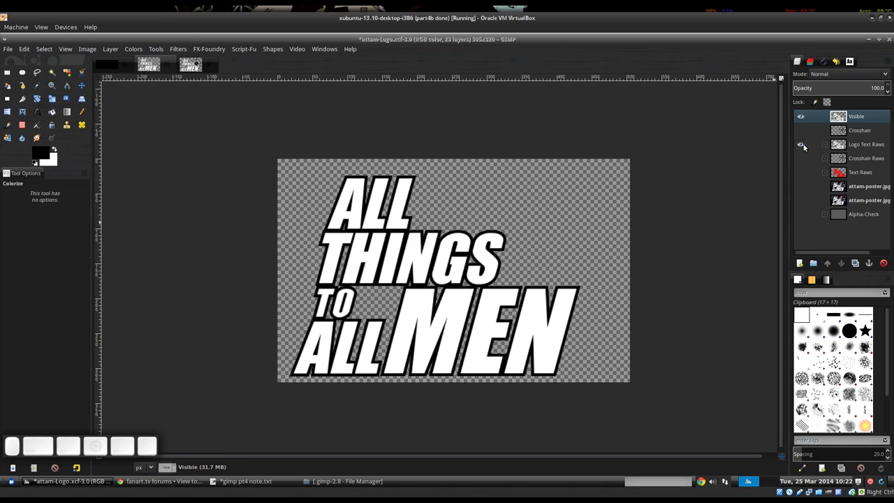
# Step: Show the crosshair again, inspect the Text Raws group, and bring up the Image scaling settings
pyautogui.click(801, 130)
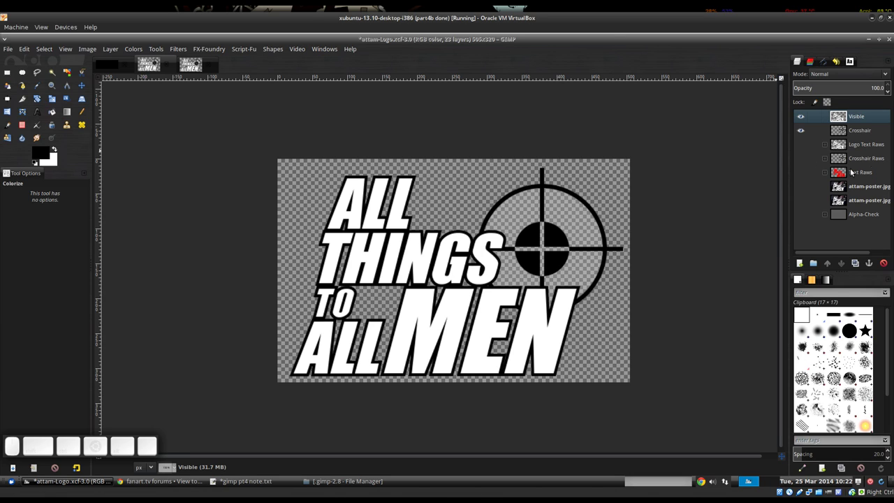
pyautogui.click(825, 173)
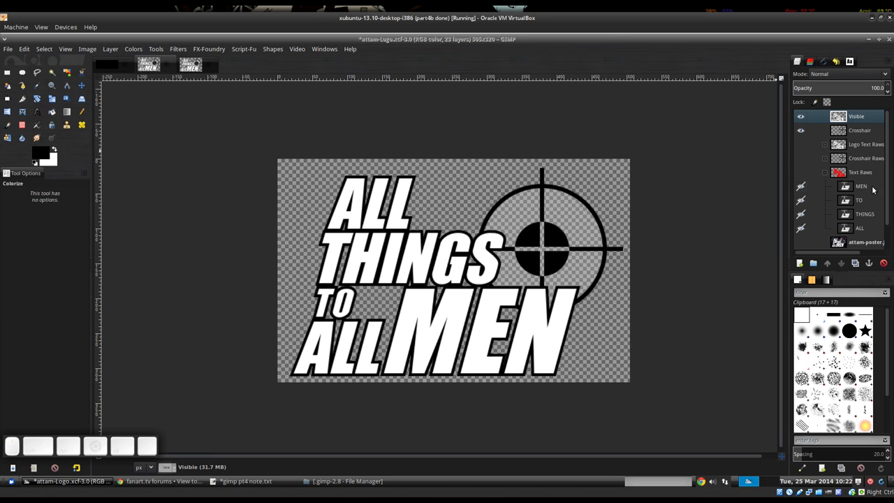
pyautogui.click(826, 173)
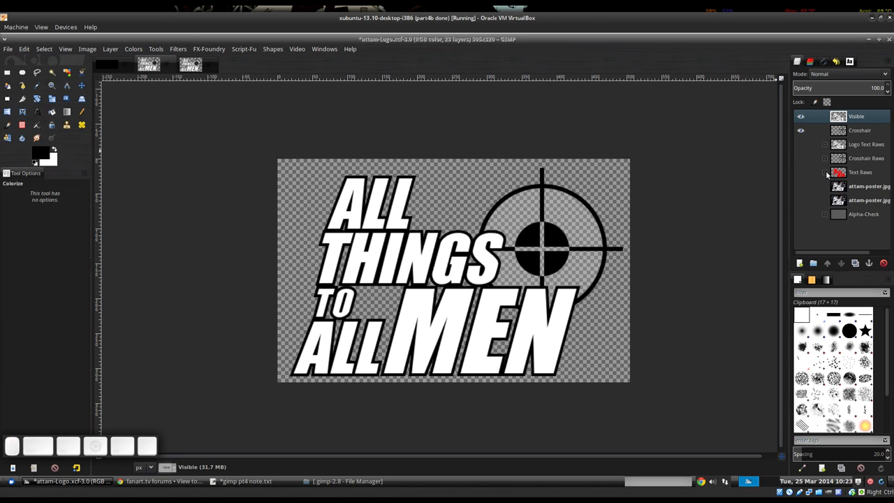
pyautogui.click(825, 174)
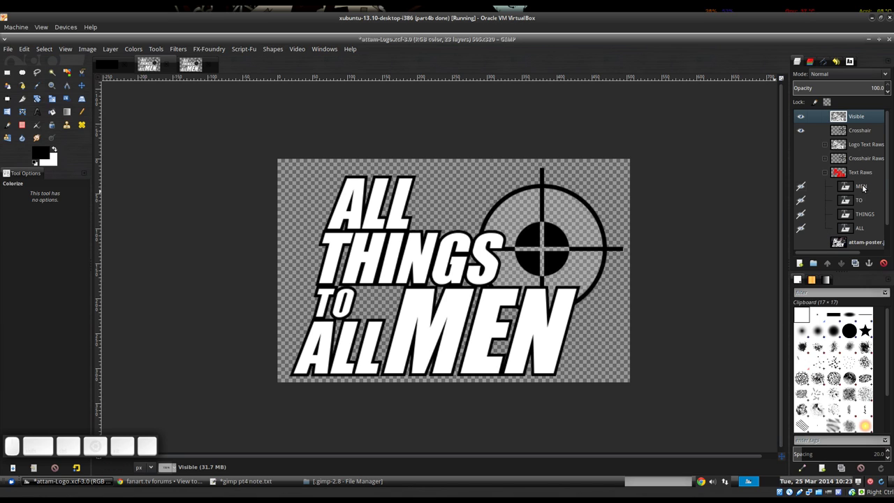
pyautogui.moveTo(445, 245)
pyautogui.mouseDown()
pyautogui.moveTo(453, 251)
pyautogui.moveTo(444, 243)
pyautogui.mouseUp()
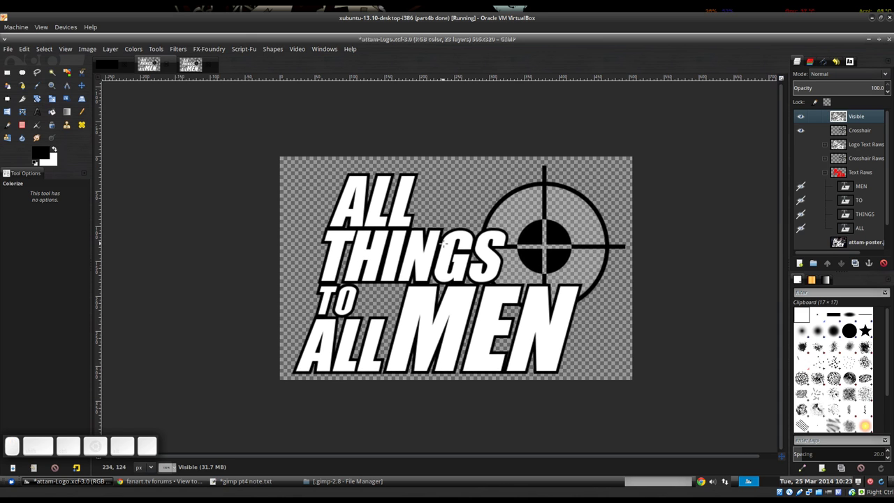
pyautogui.hotkey('alt', 'i')
# Step: Trial-scale the logo to 504 × 319, undo back to 505 × 320, and collapse Text Raws
pyautogui.press('s')
pyautogui.scroll(-1, 428, 233)
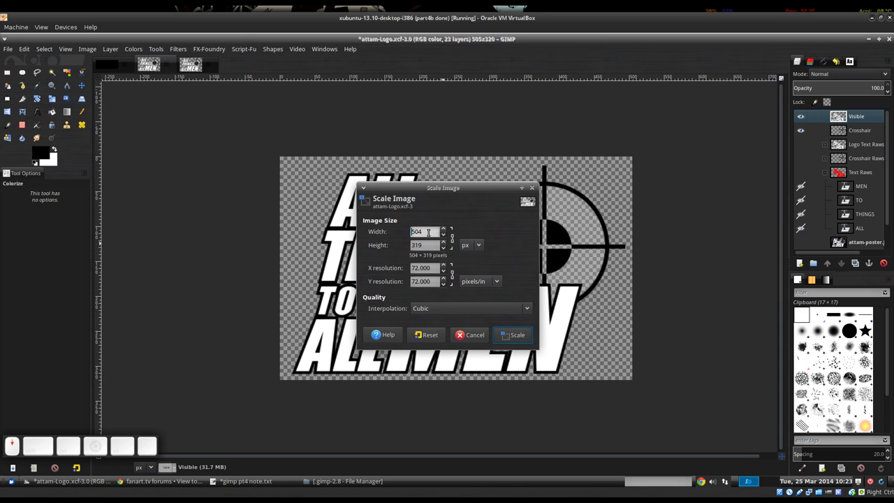
pyautogui.click(515, 336)
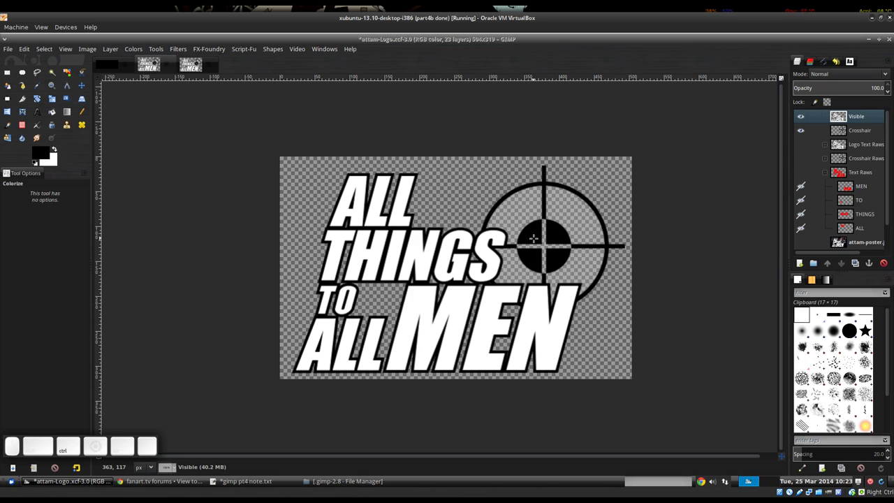
pyautogui.hotkey('ctrl', 'z')
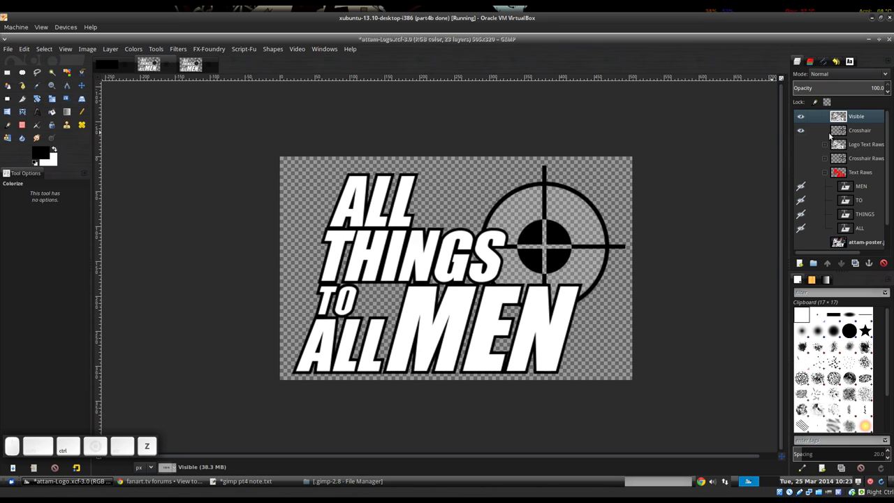
pyautogui.click(825, 173)
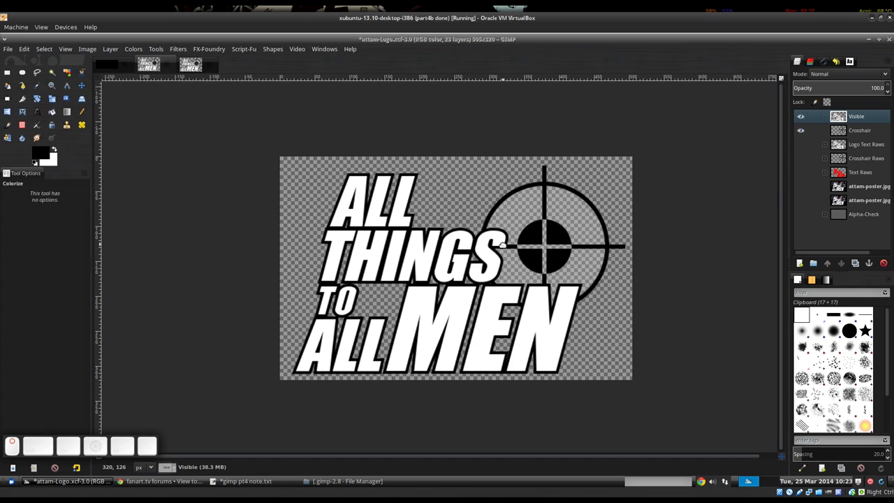
pyautogui.moveTo(500, 246); pyautogui.dragTo(476, 250)
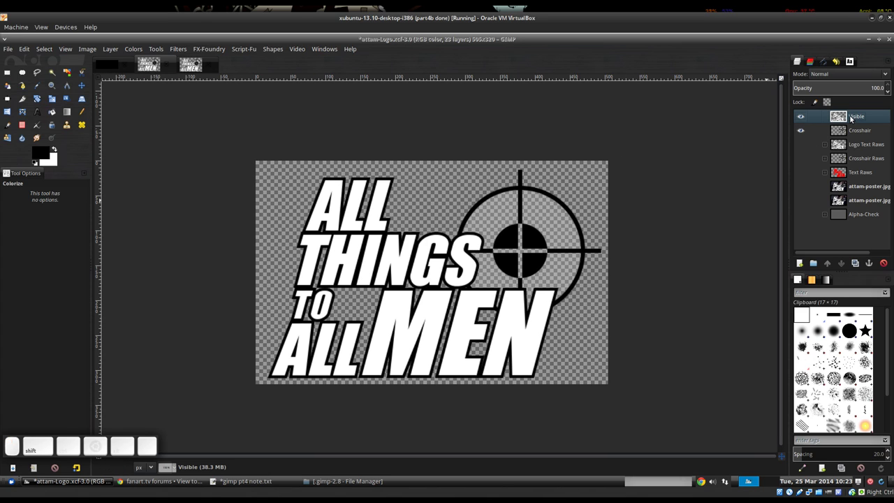
# Step: Create merged Visible #1, show Alpha-Check, save attam-Logo.xcf, and duplicate the image
pyautogui.hotkey('shift', 'ctrl', 'v')
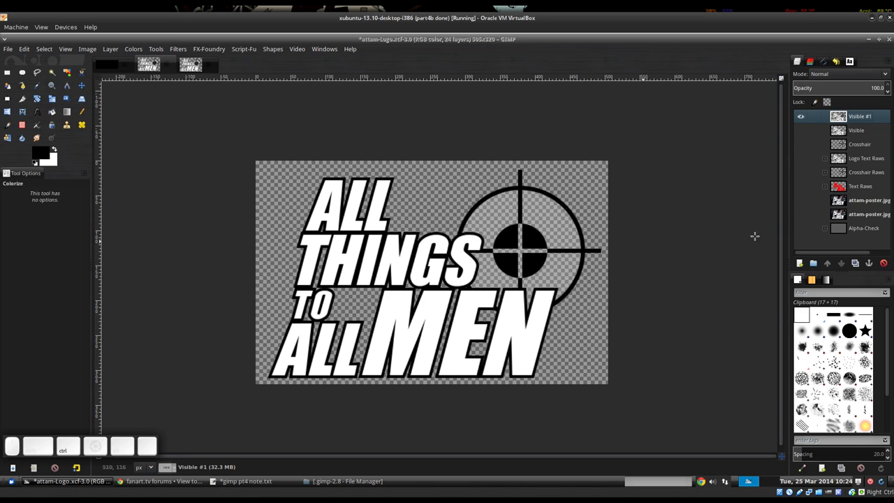
pyautogui.click(800, 227)
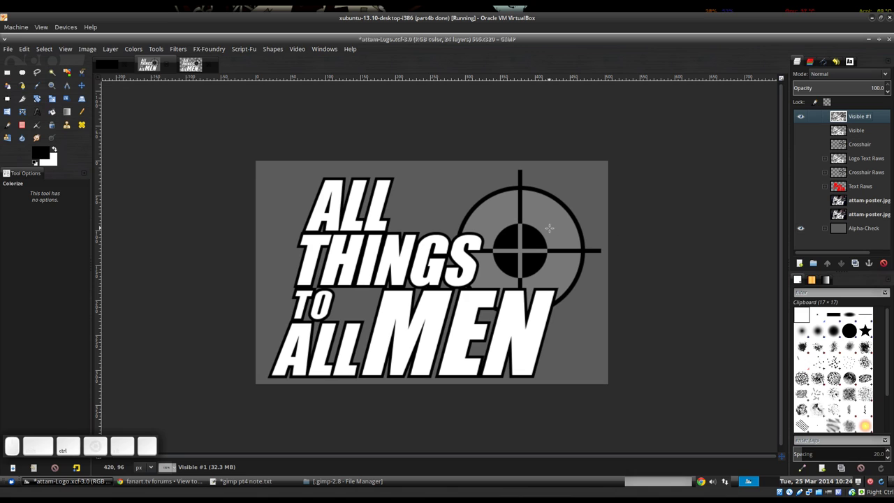
pyautogui.hotkey('ctrl', 's')
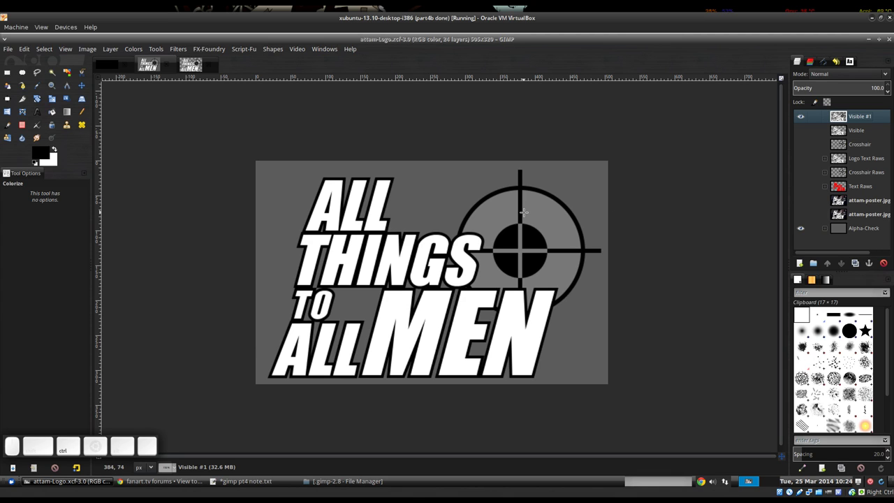
pyautogui.hotkey('ctrl', 'd')
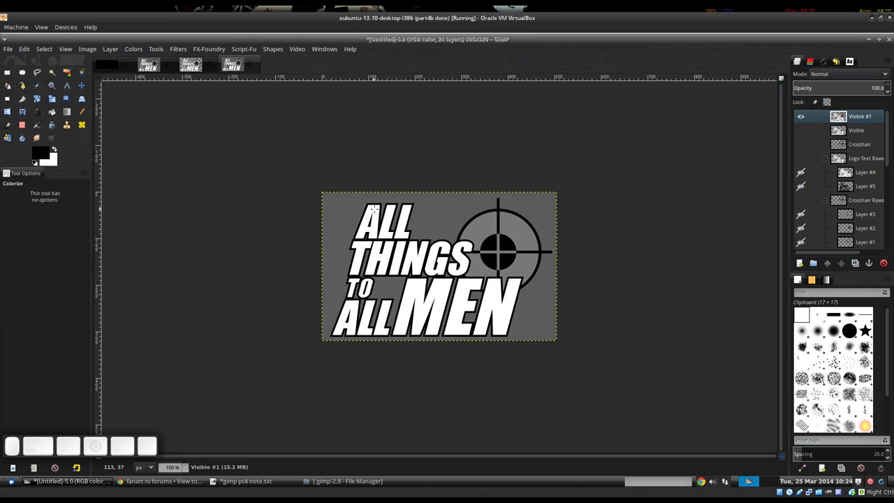
# Step: Hide the layer boundary outline and the Alpha-Check background layers in the duplicate
pyautogui.hotkey('ctrl', 'shift', 'b')
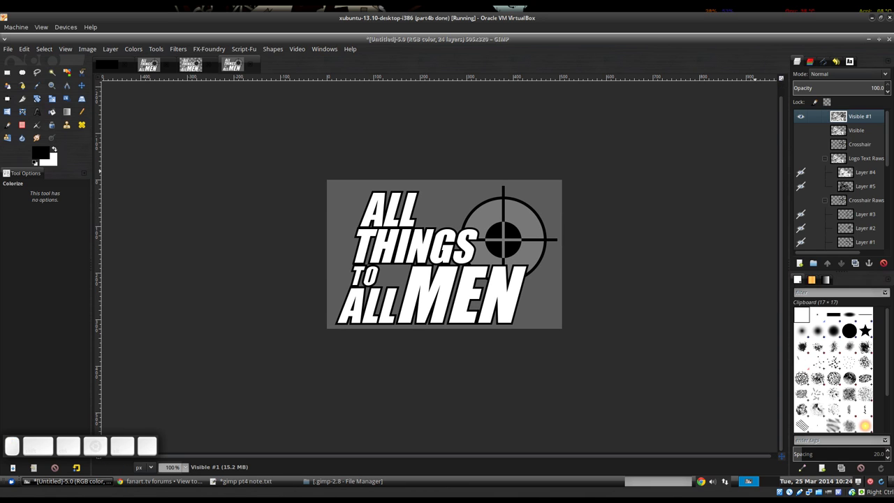
pyautogui.scroll(-5, 845, 216)
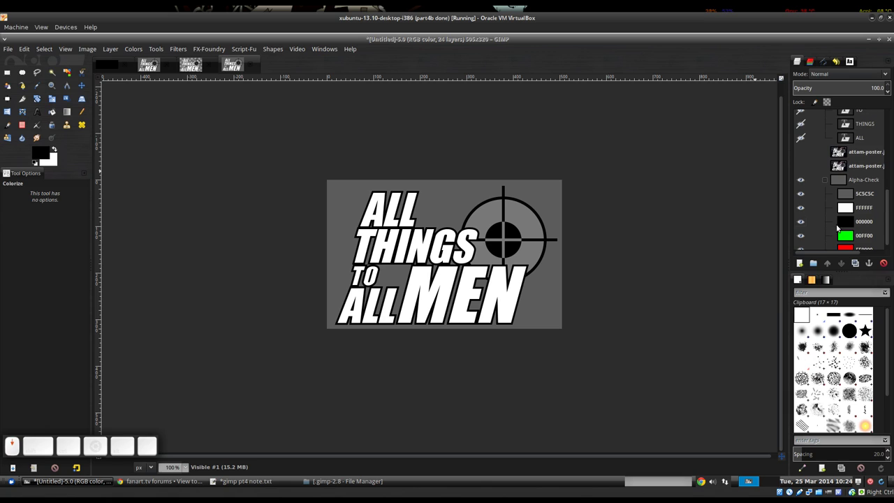
pyautogui.click(801, 180)
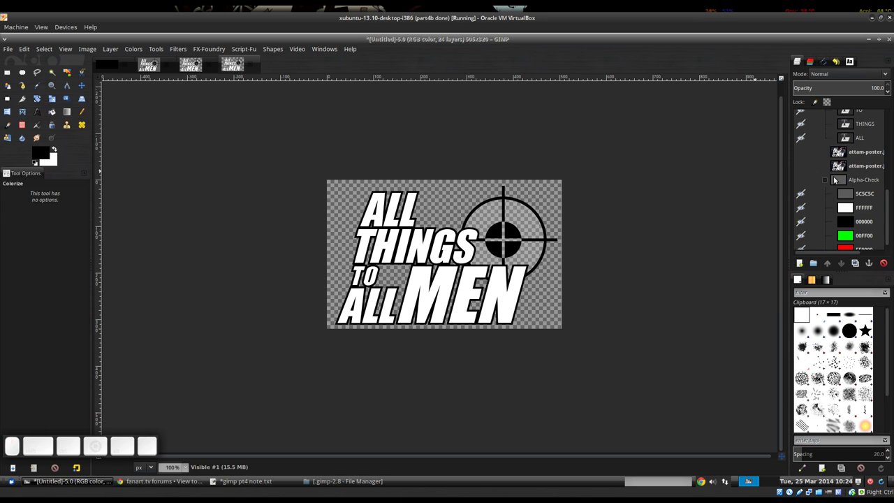
pyautogui.scroll(5, 833, 176)
# Step: Collapse the Text Raws, Crosshair Raws and Logo Text Raws groups and select Visible #1
pyautogui.click(823, 140)
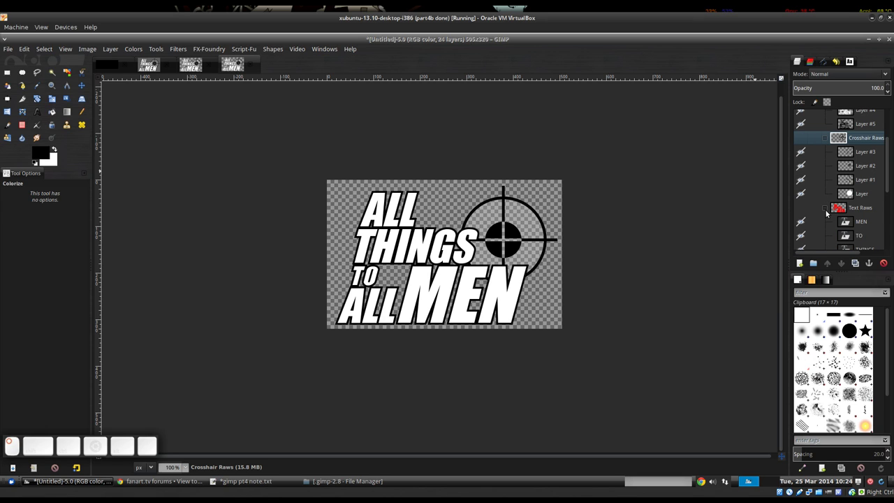
pyautogui.click(826, 209)
pyautogui.click(825, 139)
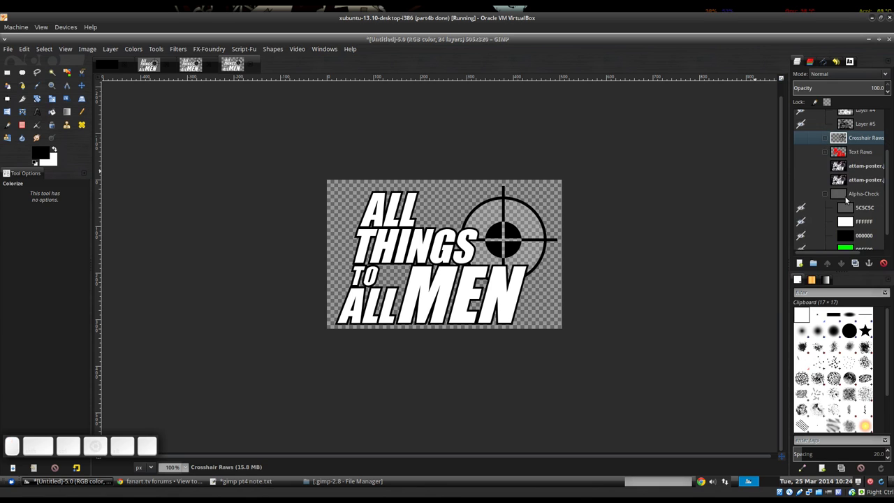
pyautogui.scroll(3, 826, 154)
pyautogui.click(825, 159)
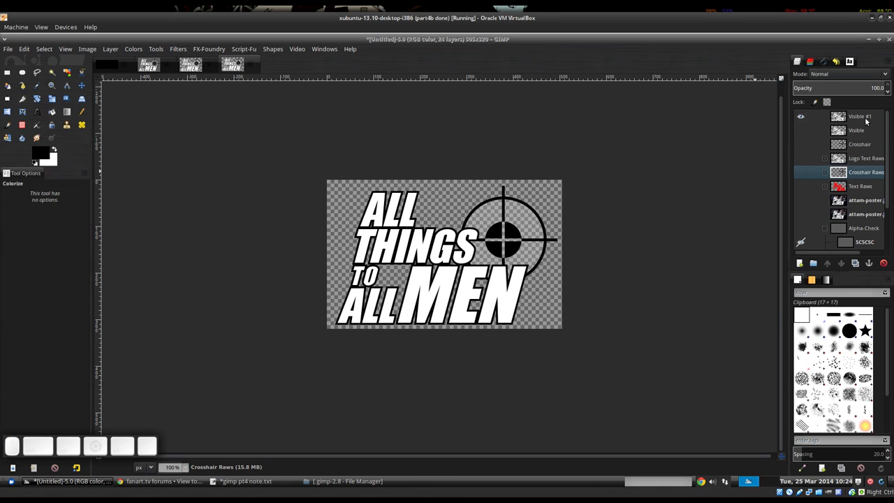
pyautogui.click(866, 121)
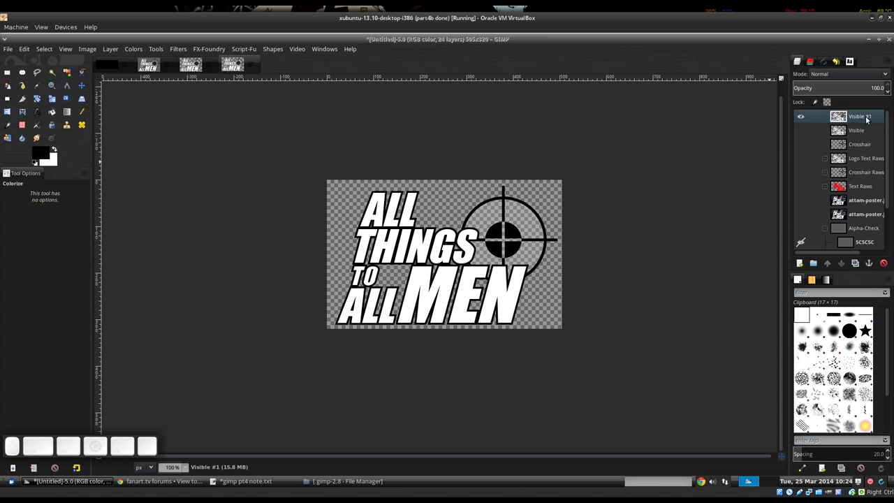
pyautogui.scroll(2, 514, 185)
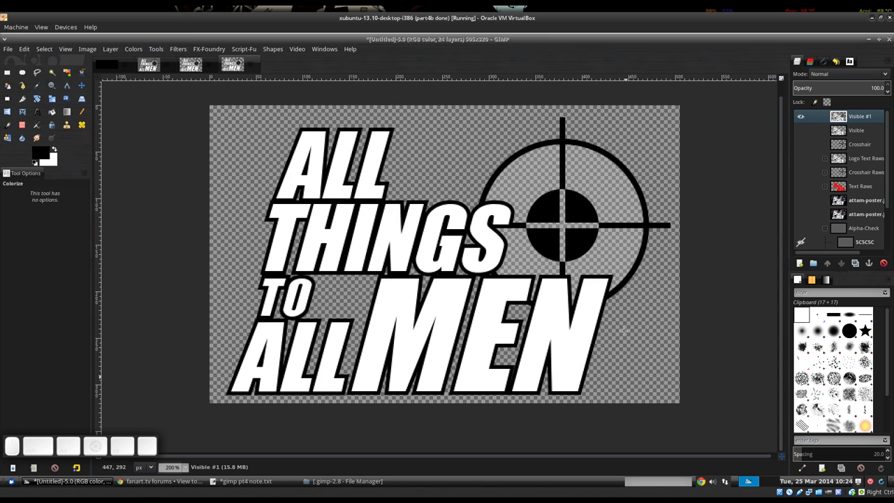
pyautogui.scroll(-1, 621, 244)
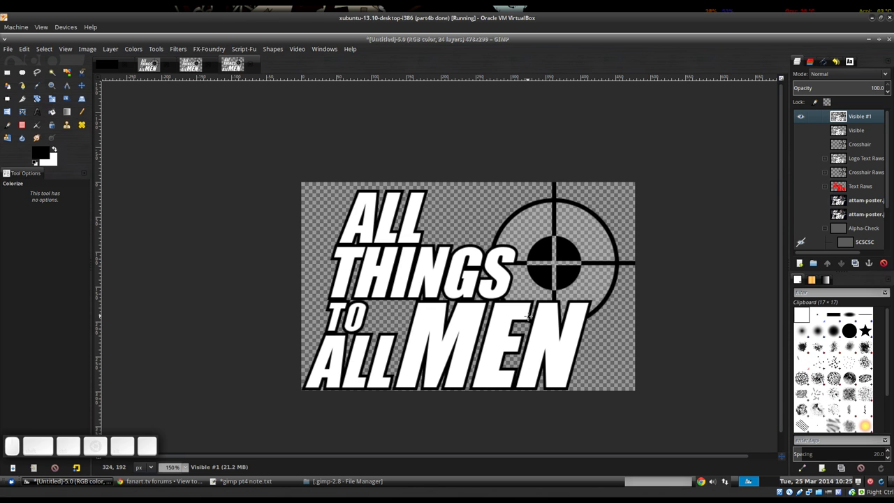
# Step: Scale the duplicate to height 290 (width 464) and view it at 100% zoom
pyautogui.hotkey('ctrl', 'z')
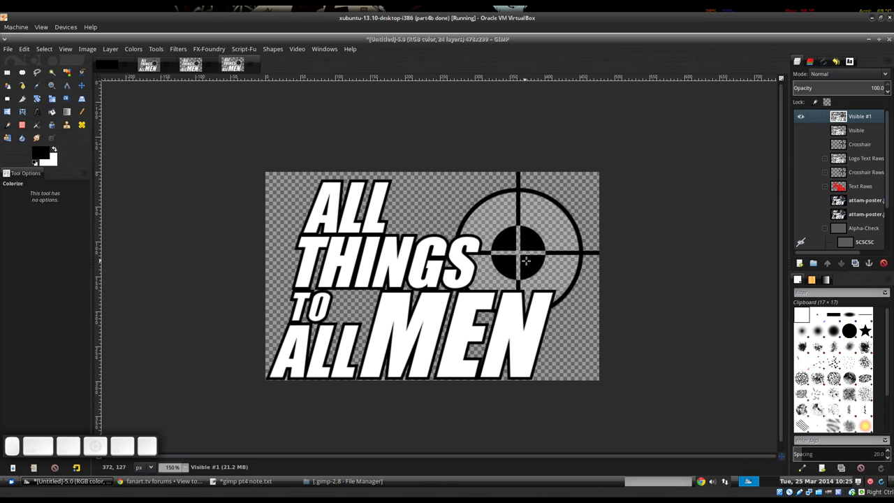
pyautogui.press('s')
pyautogui.press('Tab')
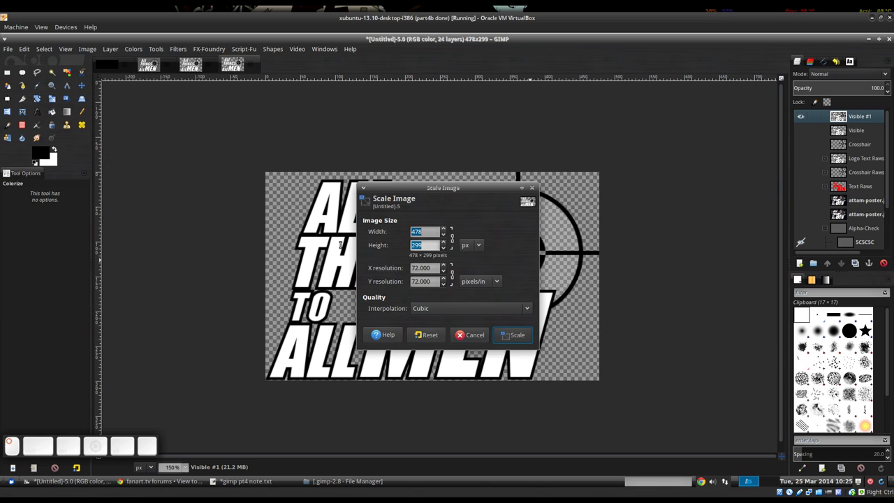
pyautogui.write('290')
pyautogui.click(426, 232)
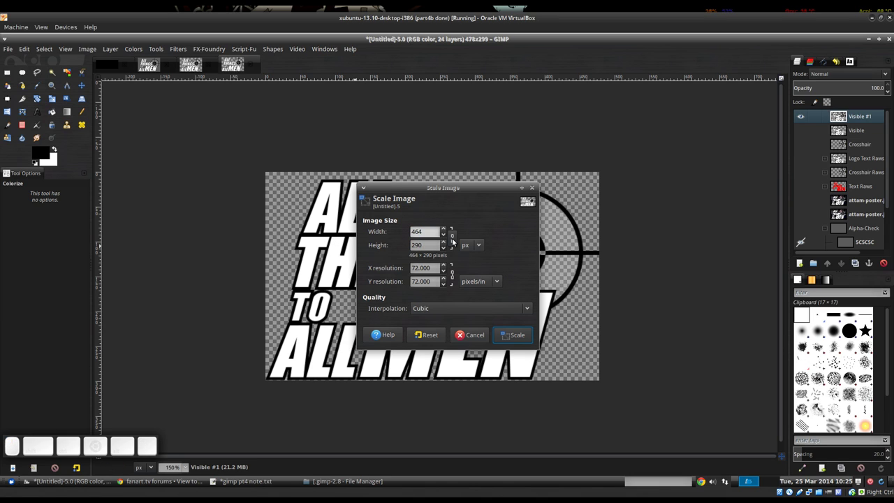
pyautogui.click(514, 336)
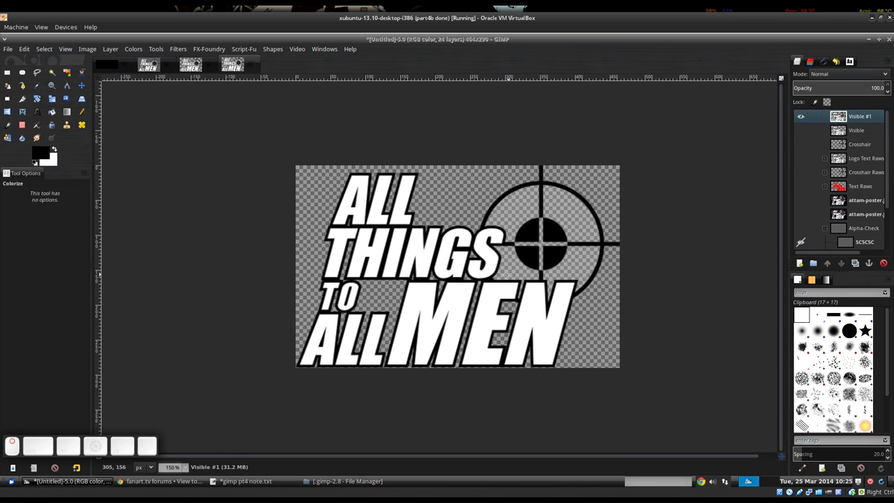
pyautogui.press('1')
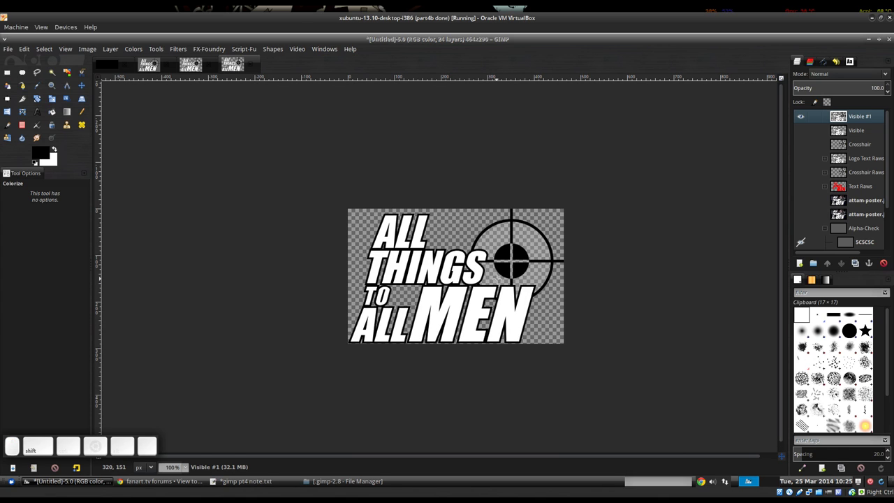
# Step: Resize the canvas to 800 × 310 with the logo centred
pyautogui.hotkey('shift', 'c')
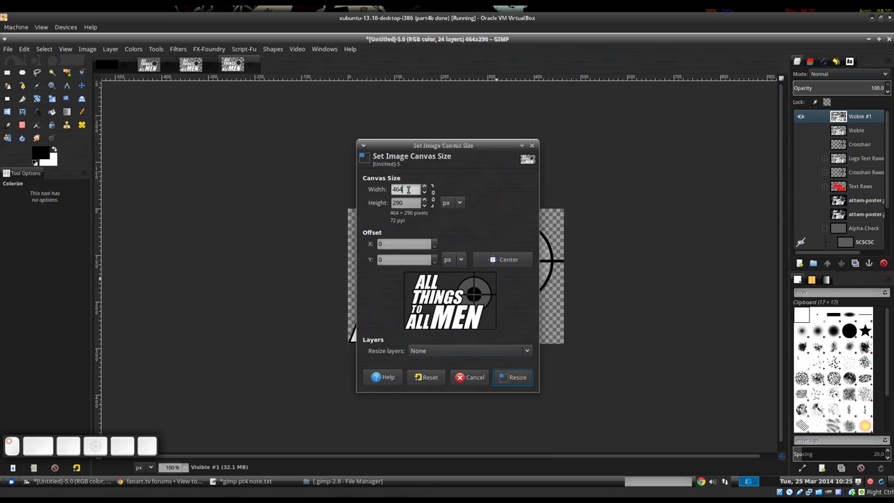
pyautogui.write('800')
pyautogui.press('Tab')
pyautogui.write('31')
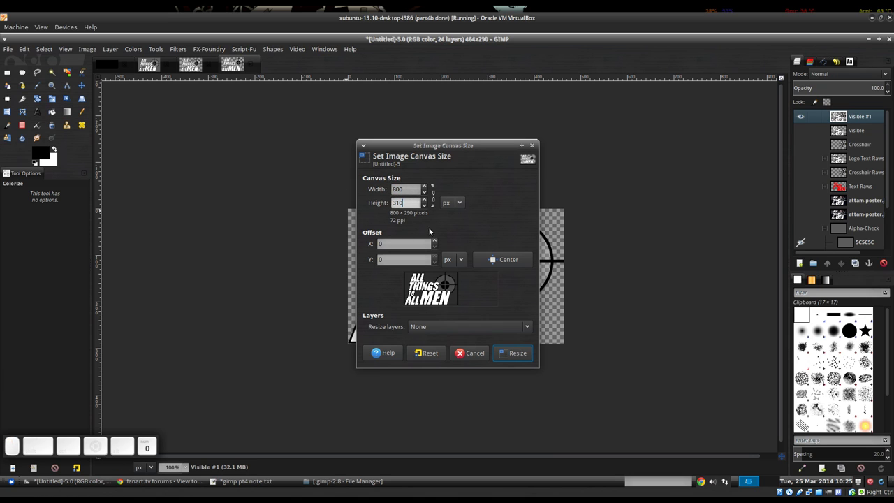
pyautogui.write('0')
pyautogui.click(504, 261)
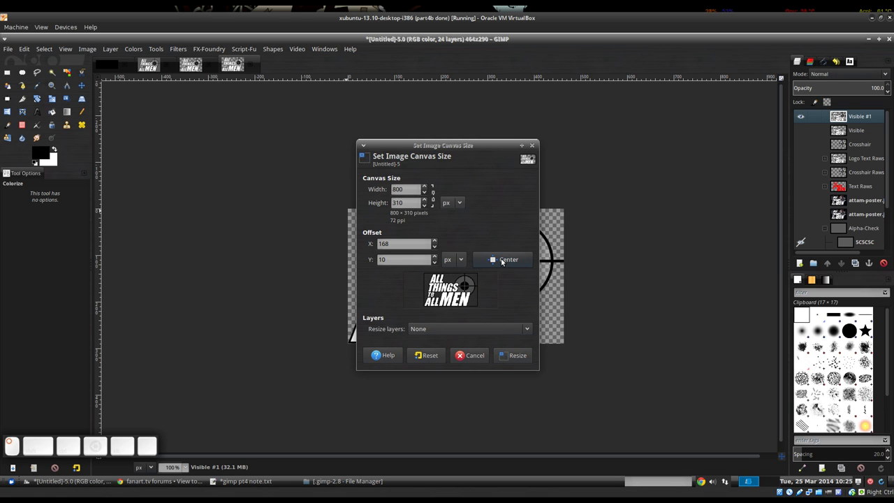
pyautogui.click(514, 356)
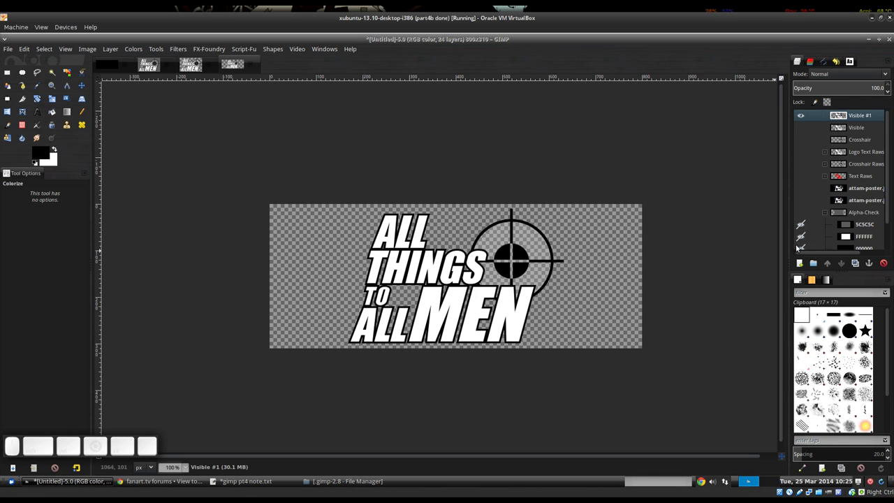
# Step: Show, select and delete the Alpha-Check background layer group
pyautogui.scroll(-2, 814, 211)
pyautogui.click(801, 183)
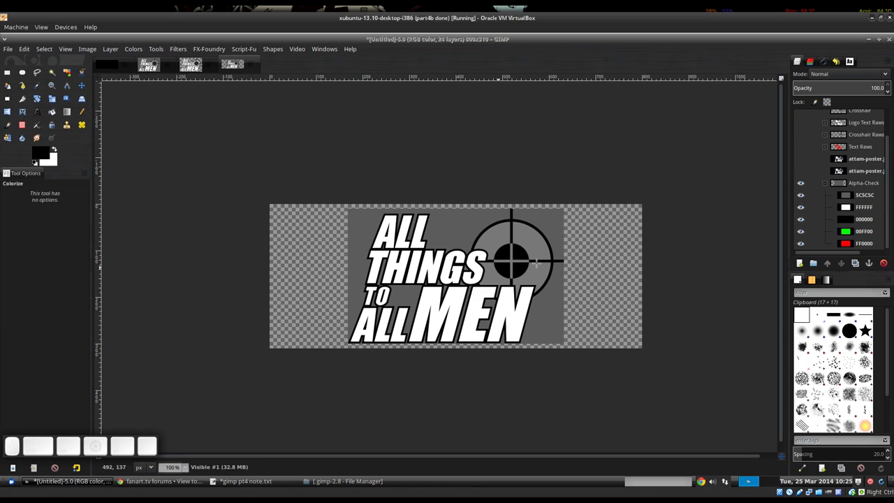
pyautogui.click(856, 183)
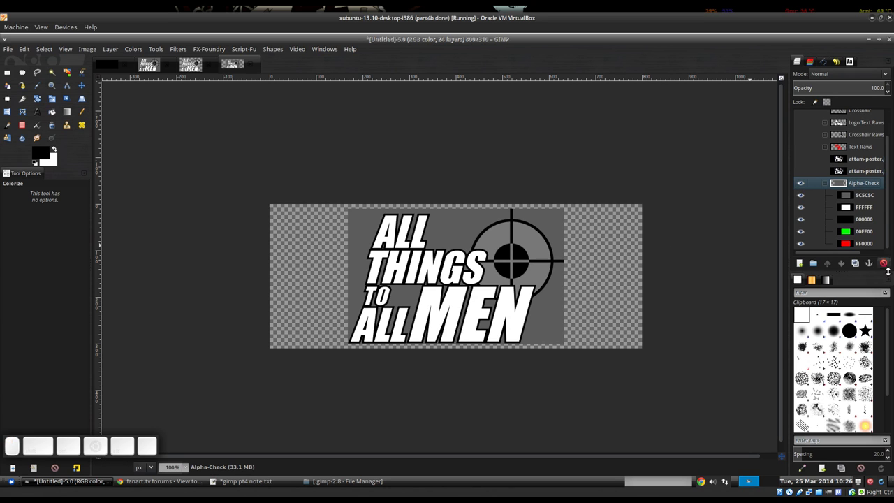
pyautogui.click(884, 263)
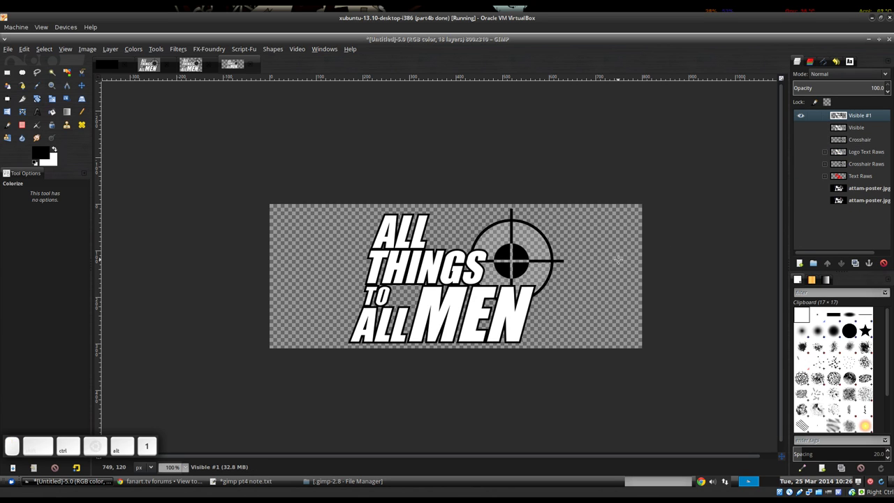
# Step: Restore the Alpha-Check group, then delete the Visible #1 and Visible merged layers
pyautogui.hotkey('ctrl', 'z')
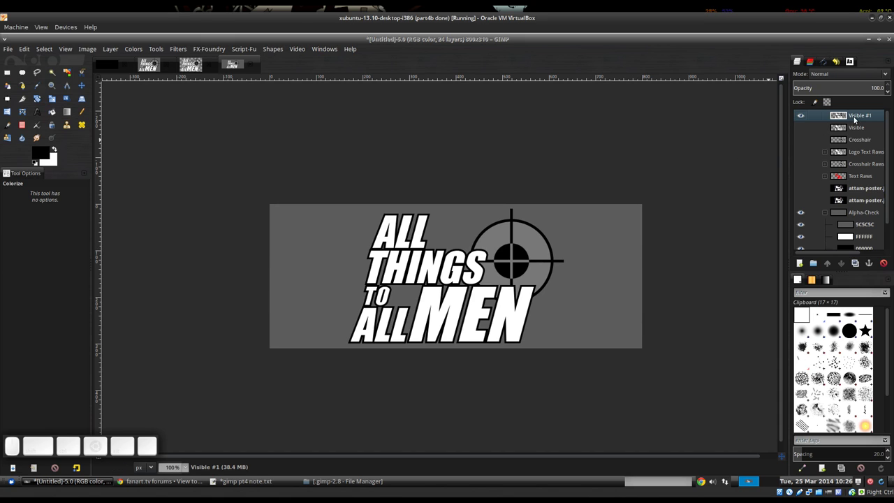
pyautogui.click(884, 263)
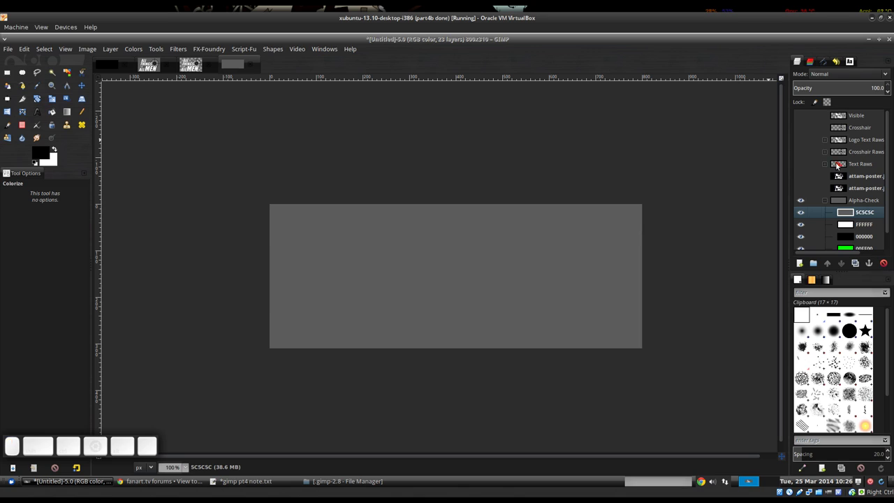
pyautogui.click(799, 115)
pyautogui.click(799, 128)
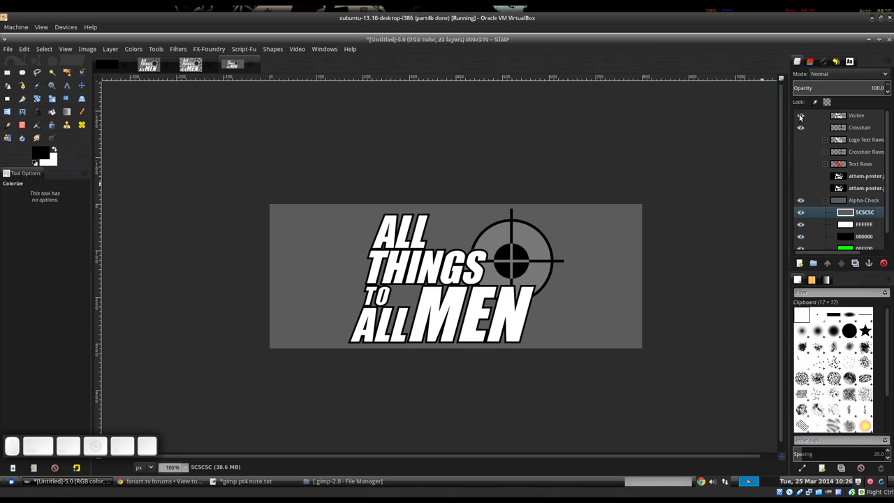
pyautogui.click(852, 118)
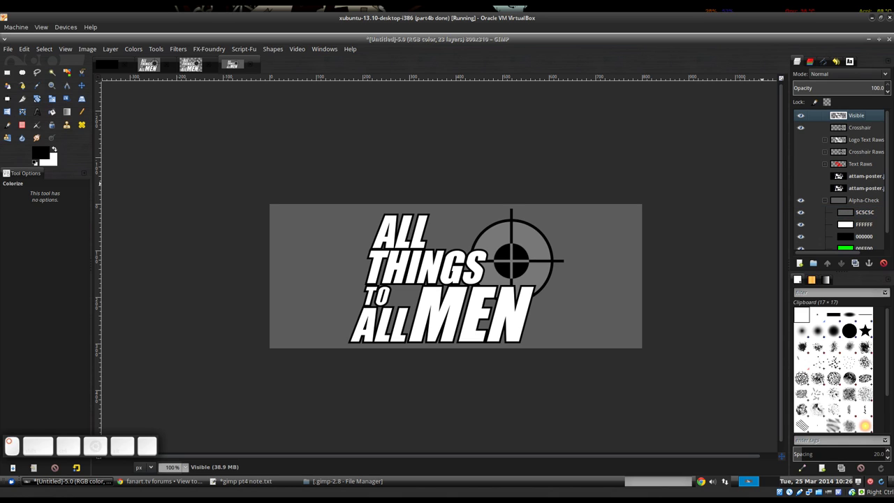
pyautogui.click(883, 263)
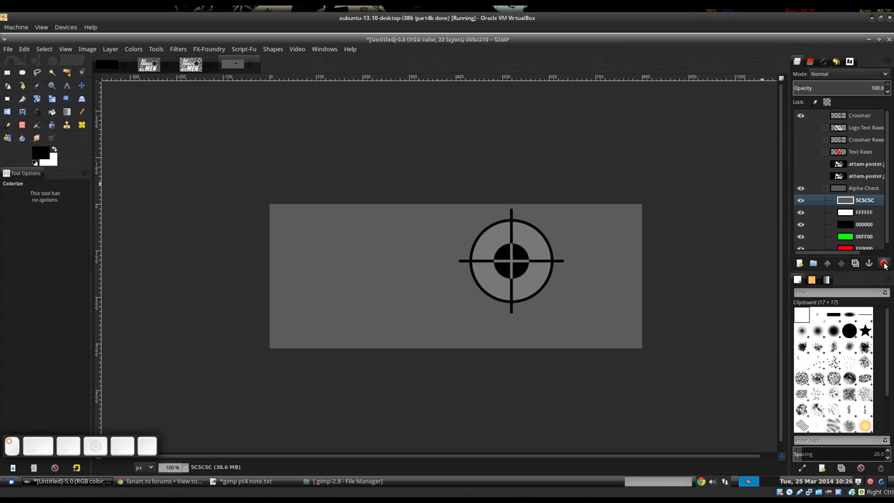
# Step: Hide the crosshair and show and expand the Logo Text Raws group
pyautogui.click(800, 116)
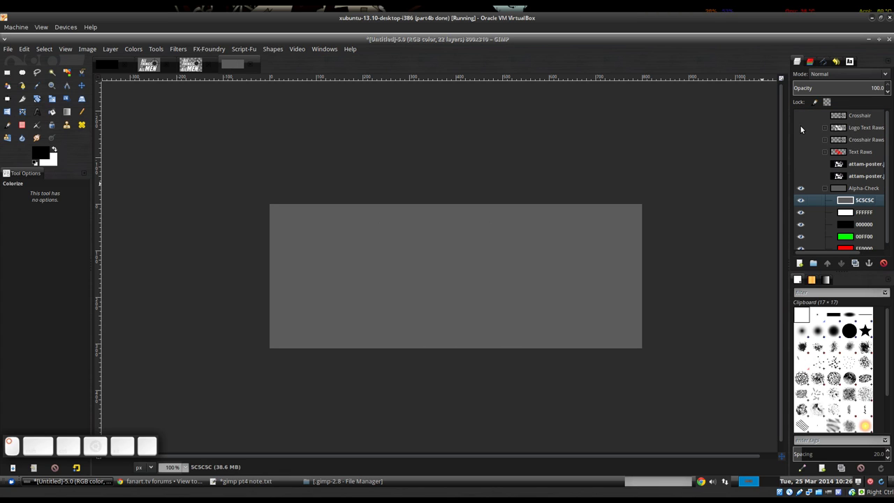
pyautogui.click(800, 127)
pyautogui.click(825, 129)
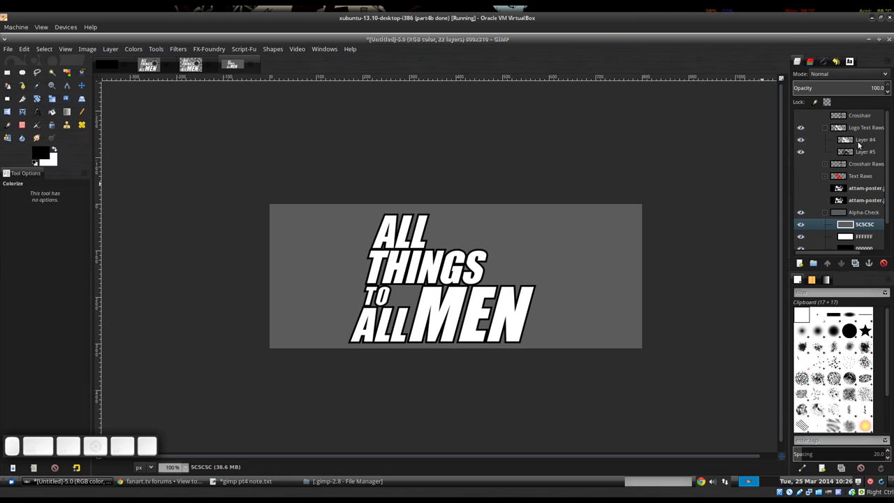
# Step: Duplicate Layer #4 and Layer #5 as Layers #6 and #7 and move them above the group
pyautogui.click(860, 142)
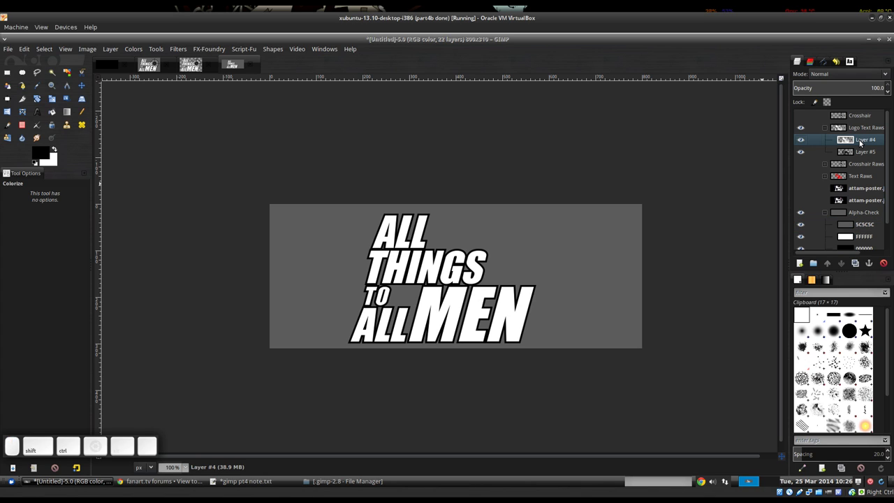
pyautogui.rightClick(861, 140)
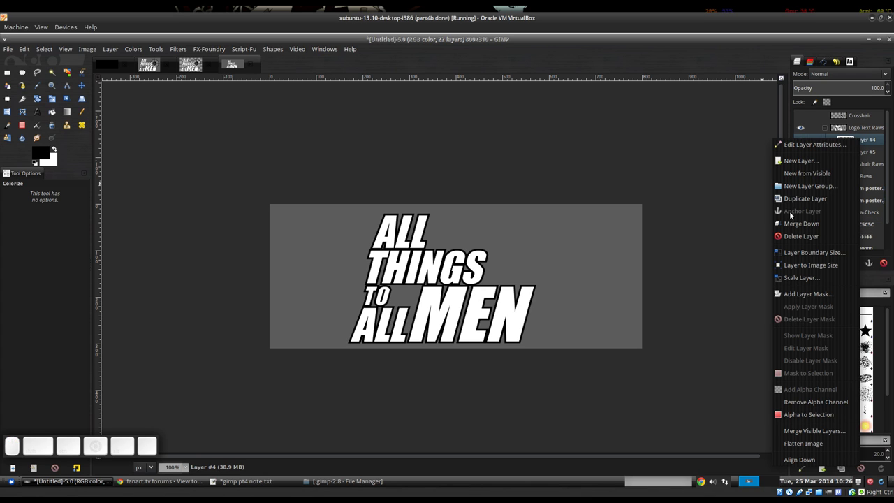
pyautogui.hotkey('ctrl', 'shift', 'd')
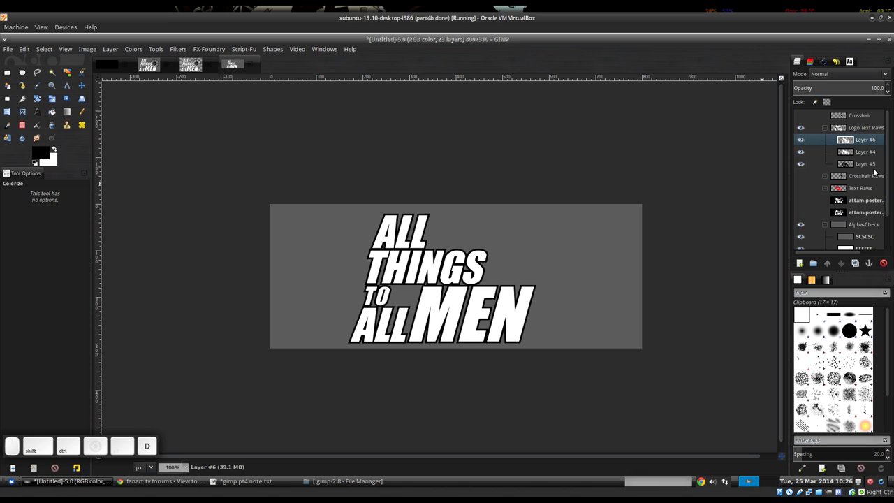
pyautogui.moveTo(865, 143); pyautogui.dragTo(862, 123)
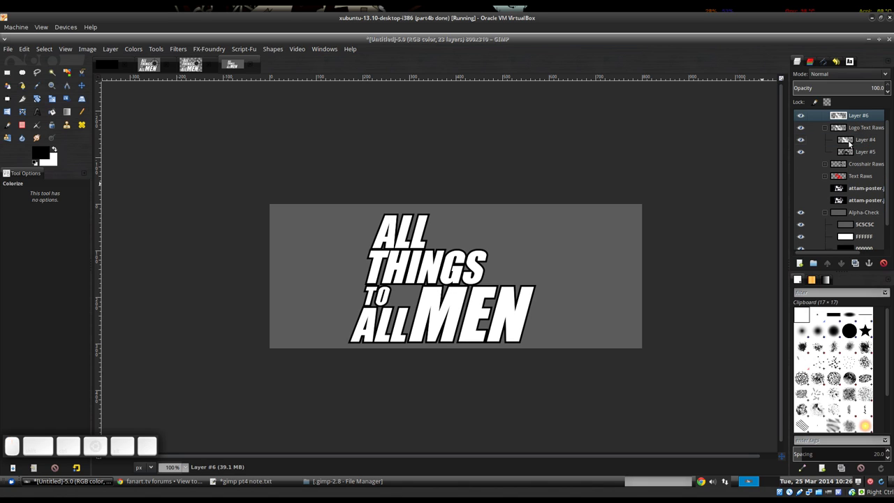
pyautogui.click(860, 153)
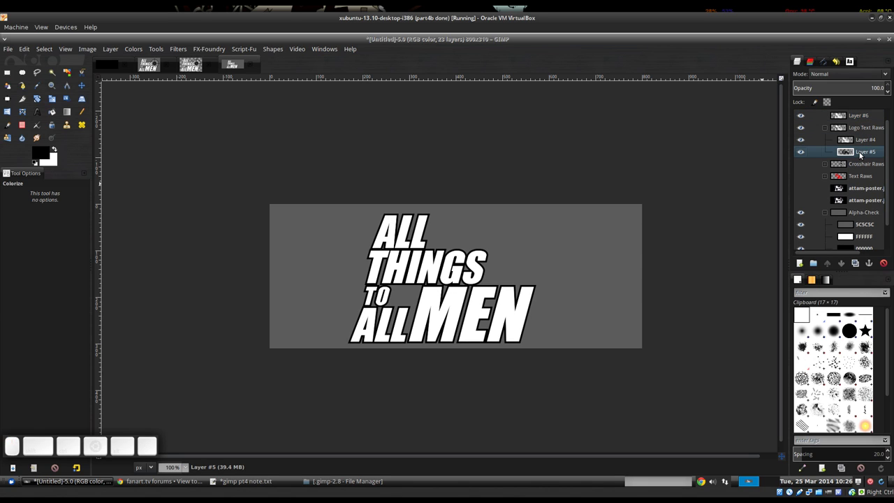
pyautogui.hotkey('ctrl', 'shift', 'd')
pyautogui.moveTo(860, 153); pyautogui.dragTo(860, 125)
# Step: Collapse the Logo Text Raws group and make Layer #6 visible and active
pyautogui.click(825, 151)
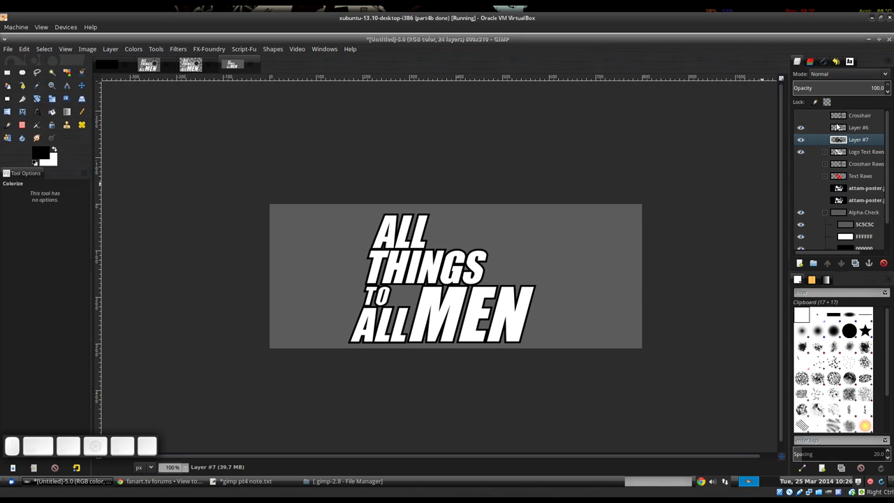
pyautogui.click(801, 129)
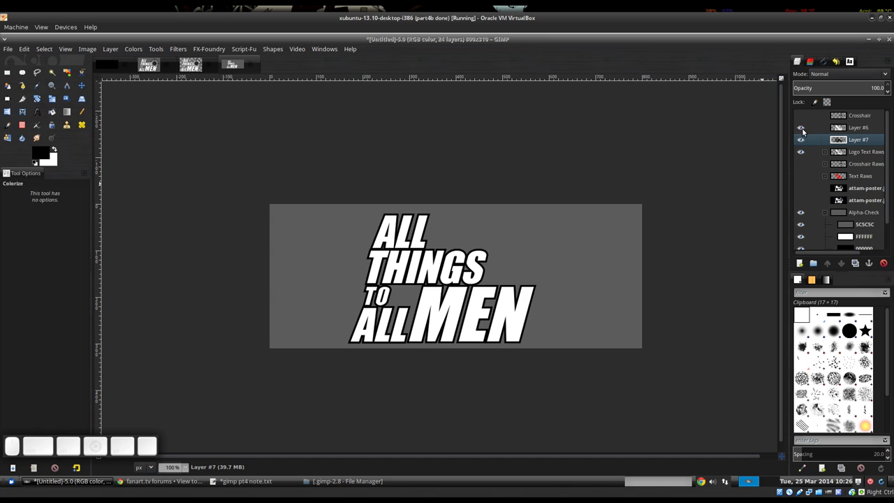
pyautogui.click(864, 129)
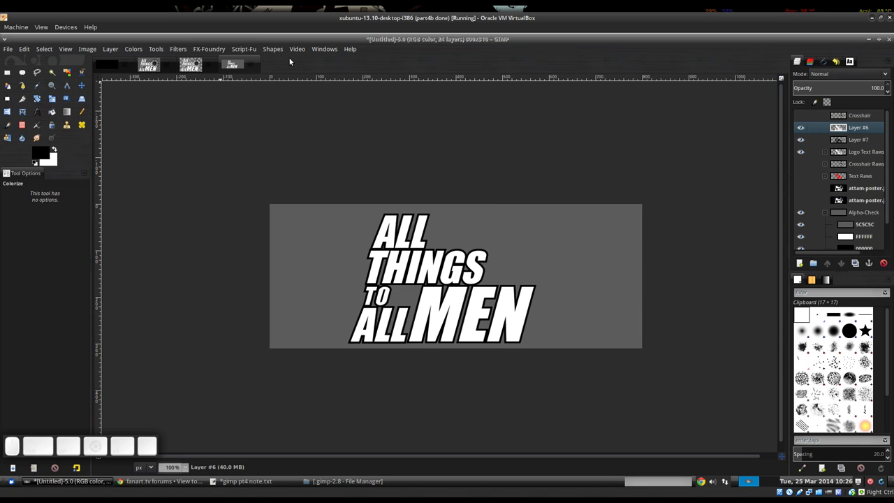
pyautogui.press('space')
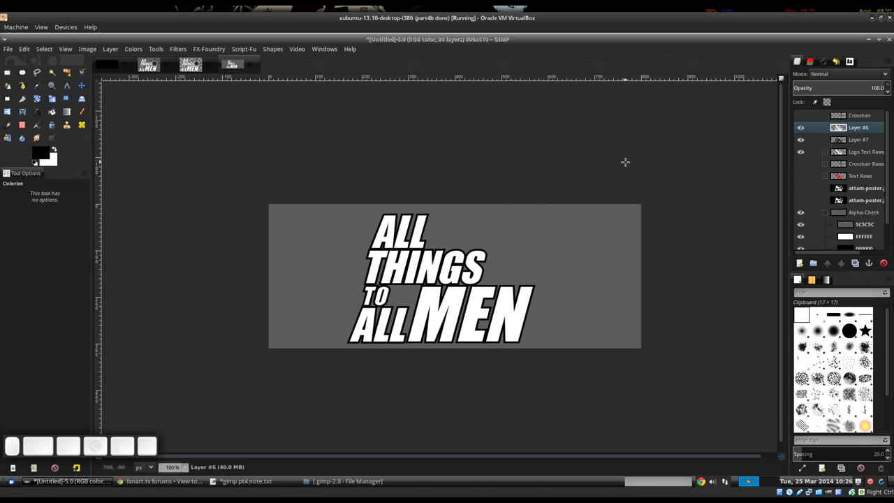
pyautogui.hotkey('shift', 'ctrl', 'f')
# Step: Cancel the first bevel attempt and hide the selection outline around the text
pyautogui.moveTo(469, 194); pyautogui.dragTo(290, 121)
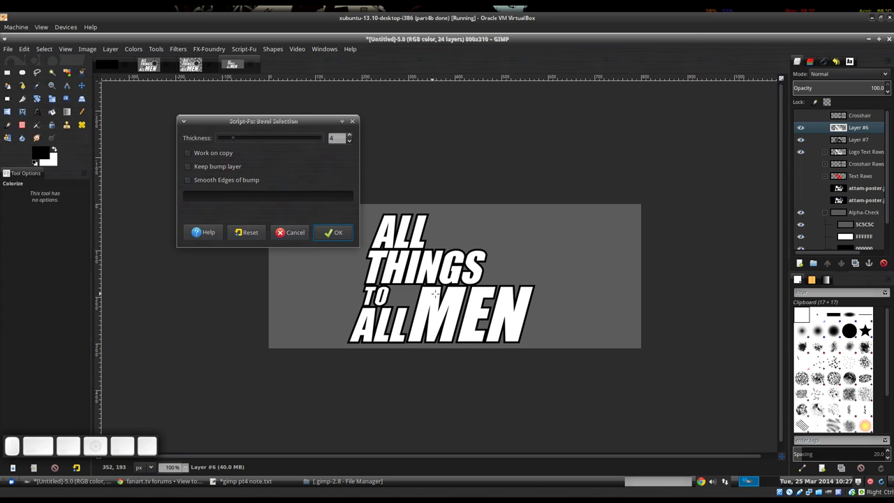
pyautogui.click(301, 238)
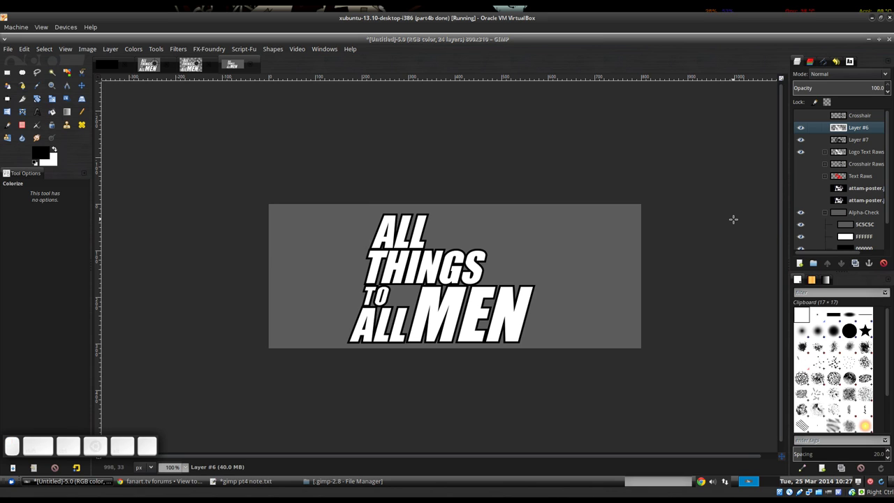
pyautogui.press('super')
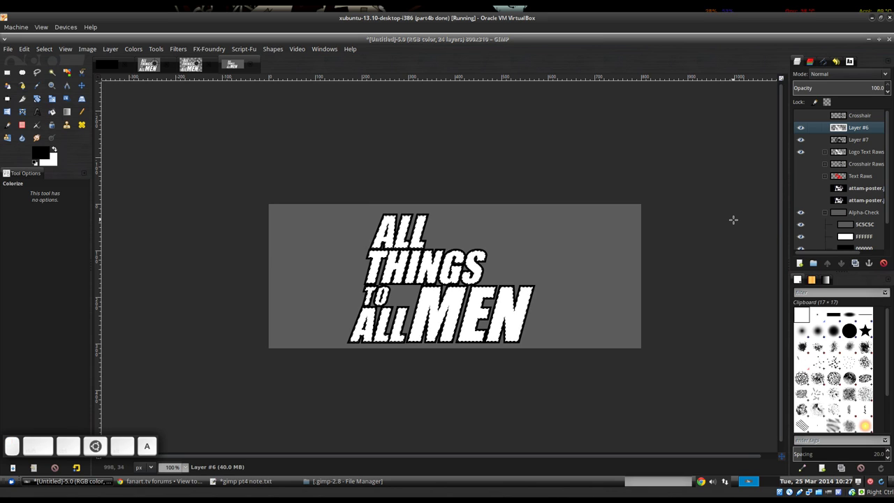
pyautogui.rightClick(869, 134)
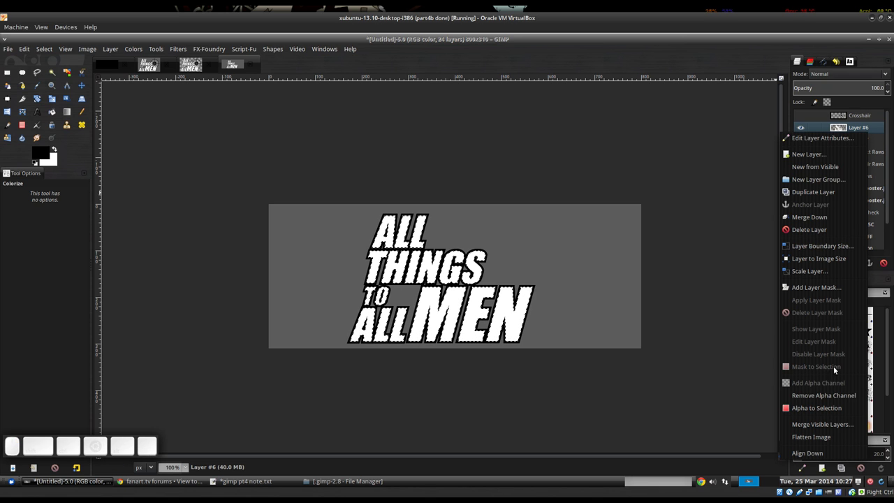
pyautogui.click(612, 209)
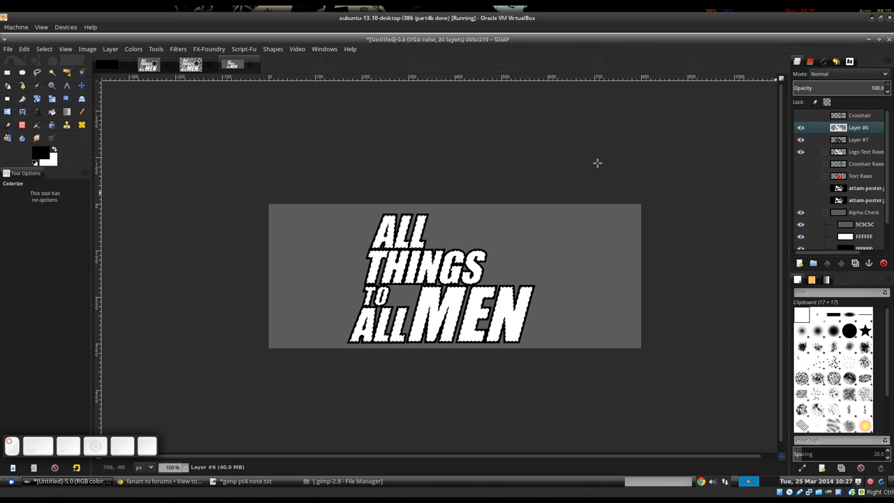
pyautogui.press('ctrl')
pyautogui.hotkey('ctrl', 't')
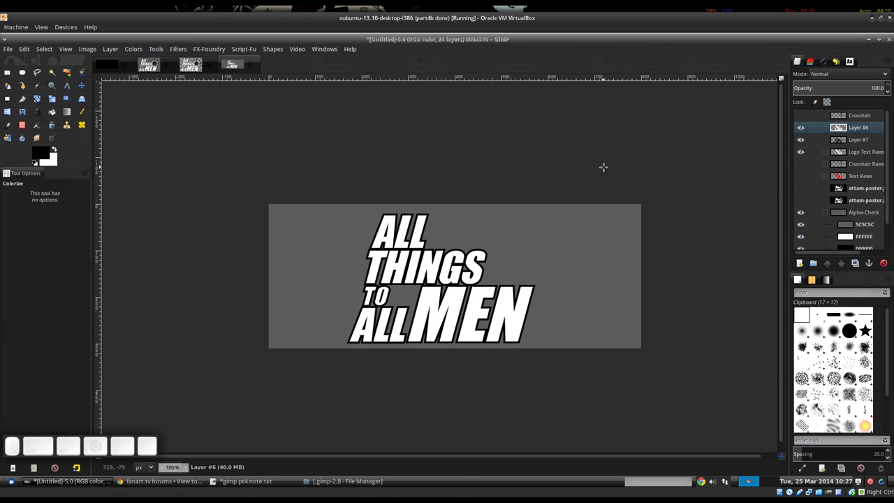
pyautogui.moveTo(442, 174); pyautogui.dragTo(265, 122)
# Step: Apply Add Bevel to Layer #6 on a copy, thickness 4, with bump-edge smoothing off
pyautogui.hotkey('ctrl', 'shift', 'f')
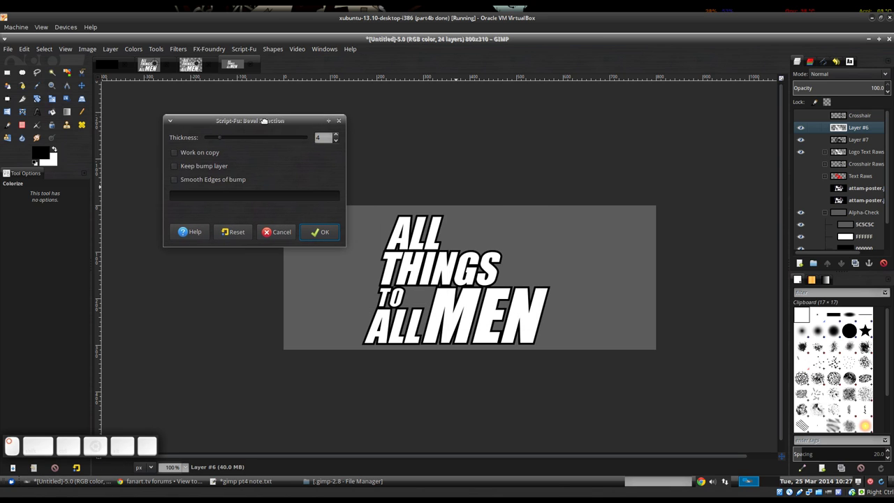
pyautogui.click(174, 153)
pyautogui.click(197, 181)
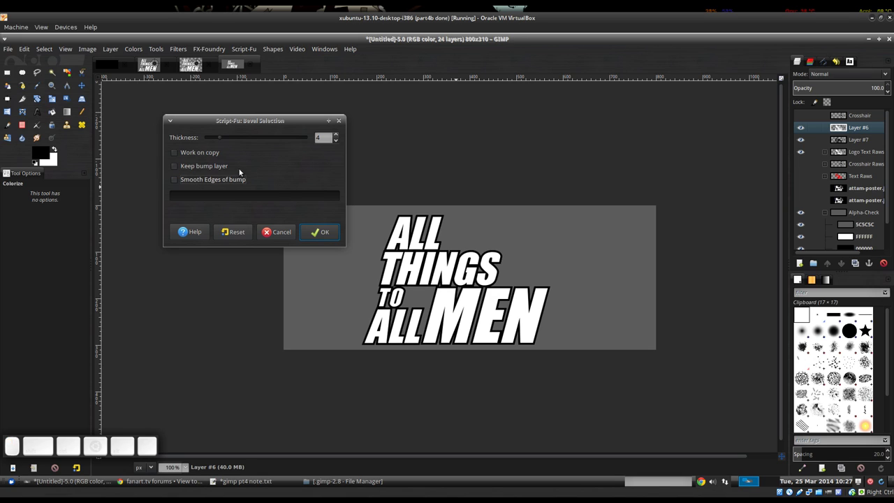
pyautogui.doubleClick(324, 137)
pyautogui.click(319, 235)
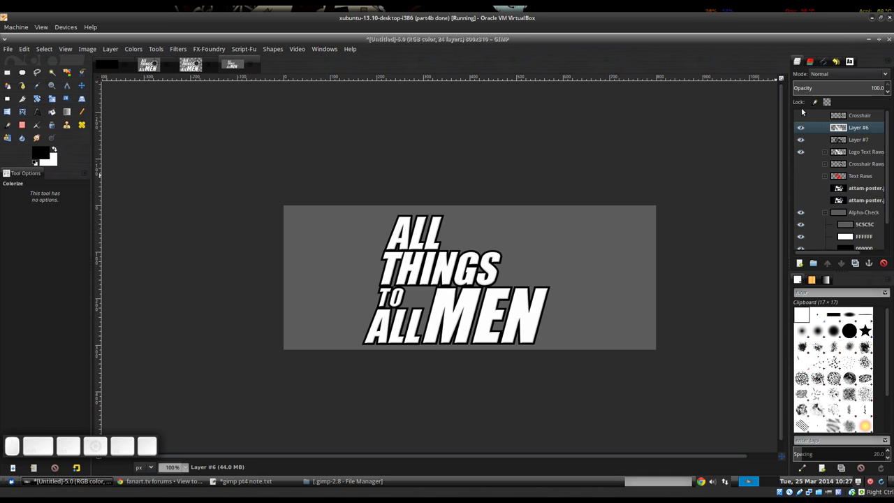
# Step: Compare the text layers by toggling visibility, leaving the Logo Text Raws group hidden
pyautogui.click(800, 140)
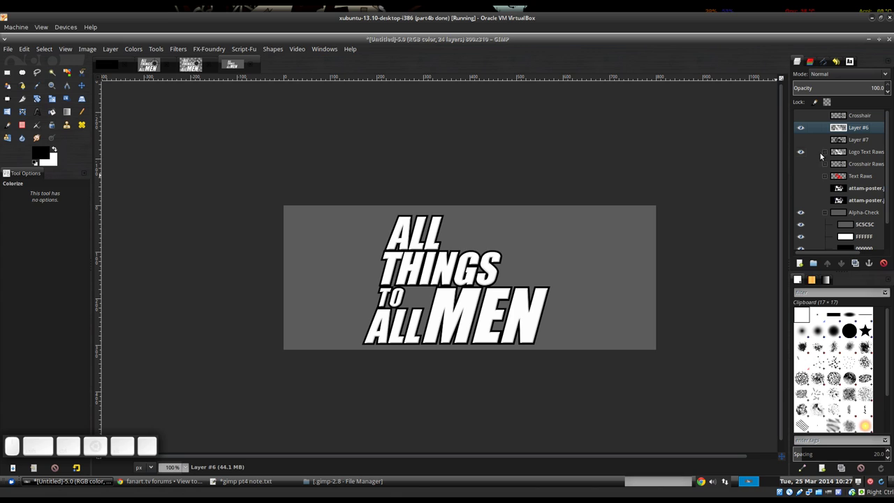
pyautogui.scroll(-1, 825, 168)
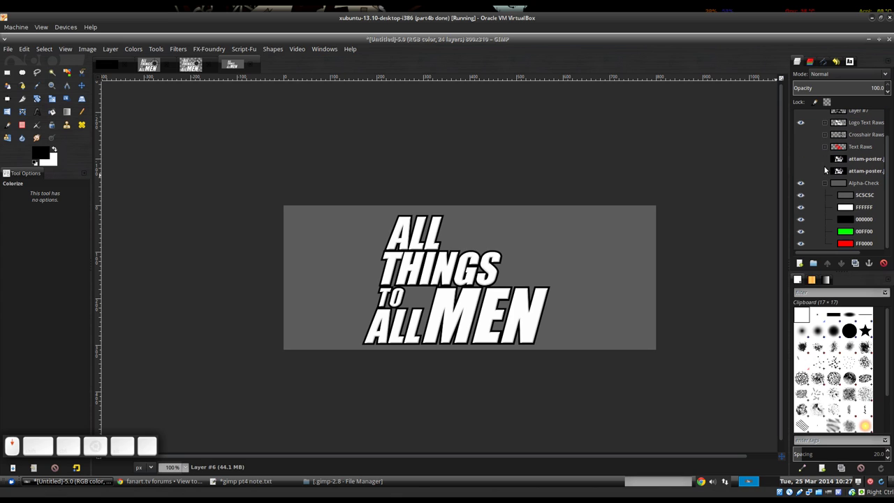
pyautogui.click(800, 196)
pyautogui.scroll(1, 815, 140)
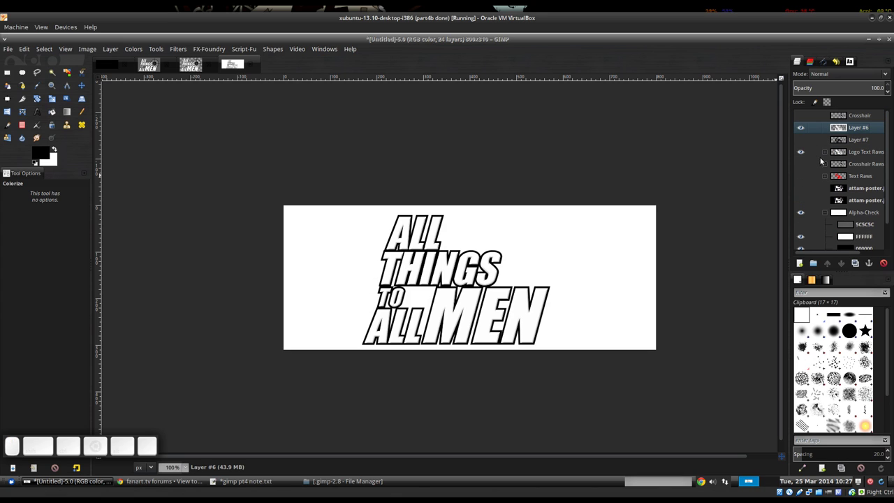
pyautogui.click(801, 152)
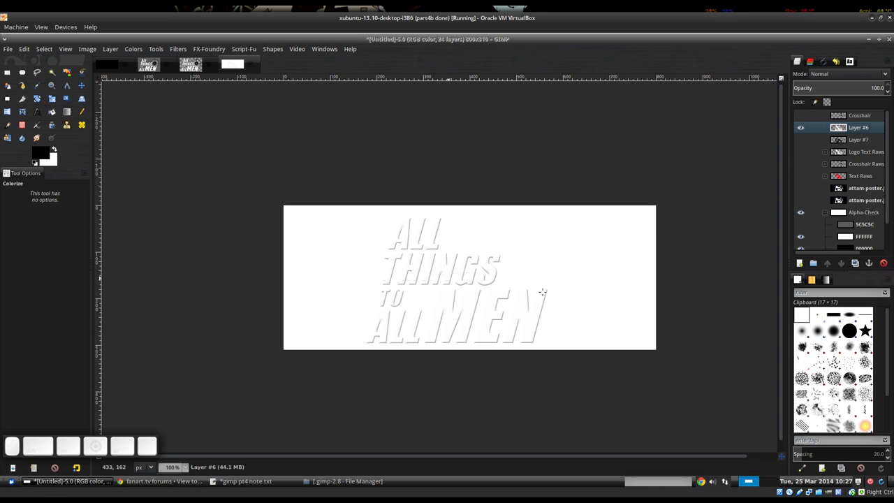
pyautogui.click(801, 128)
pyautogui.click(801, 152)
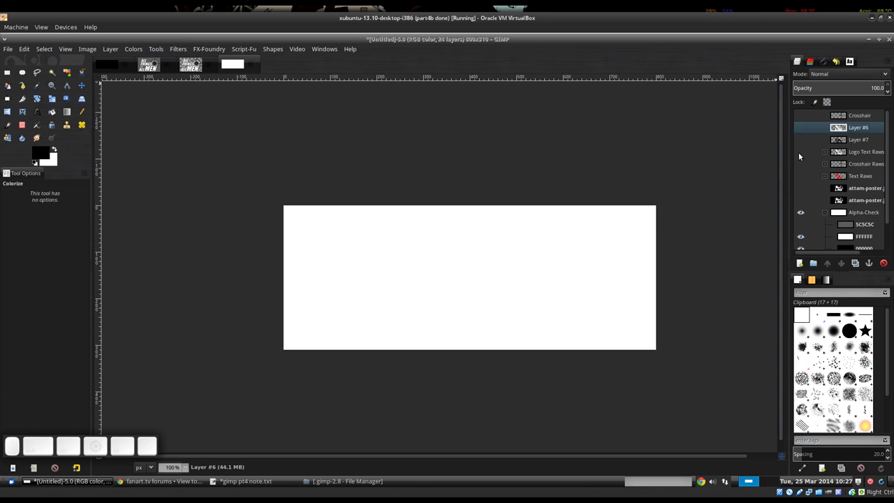
pyautogui.click(825, 151)
pyautogui.click(800, 175)
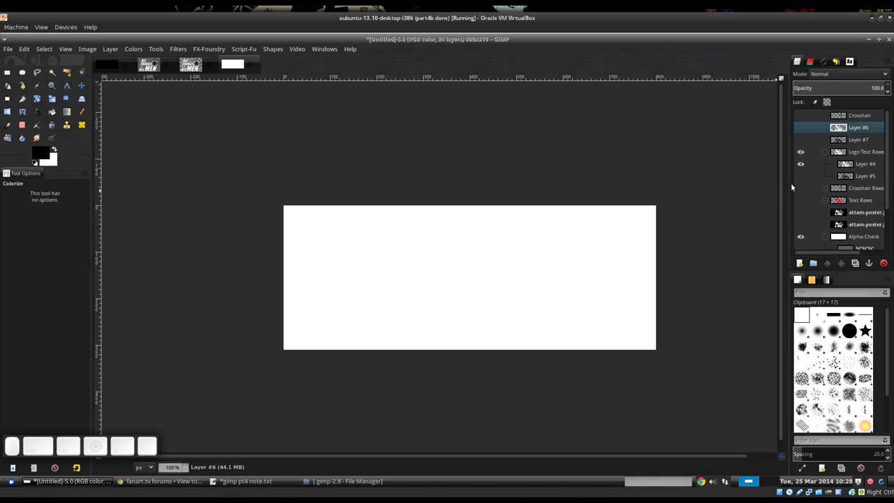
pyautogui.click(801, 175)
pyautogui.click(825, 152)
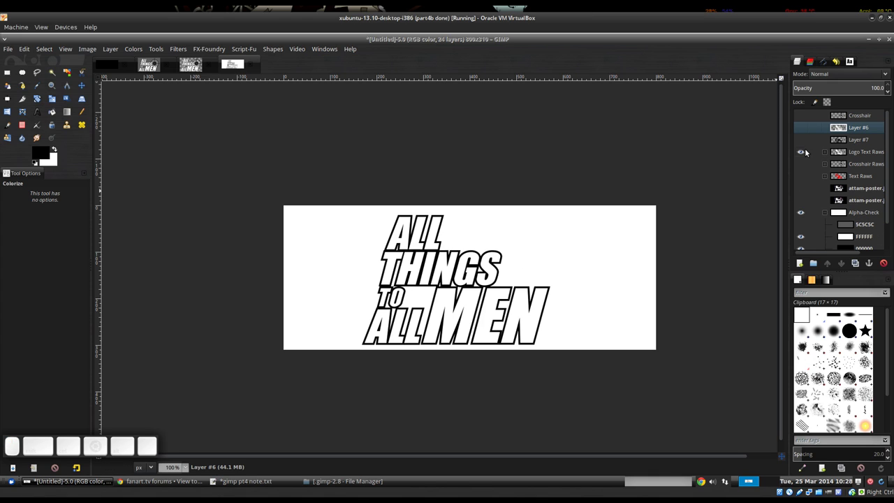
pyautogui.click(800, 151)
pyautogui.click(801, 127)
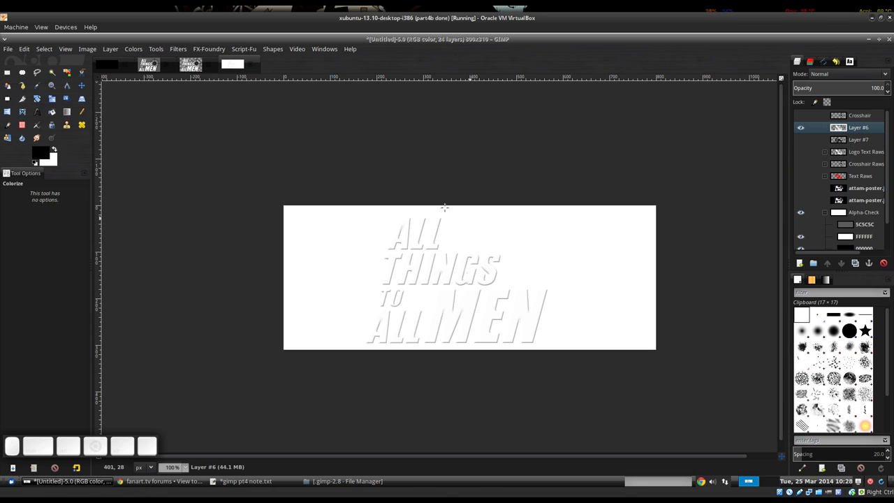
pyautogui.click(801, 140)
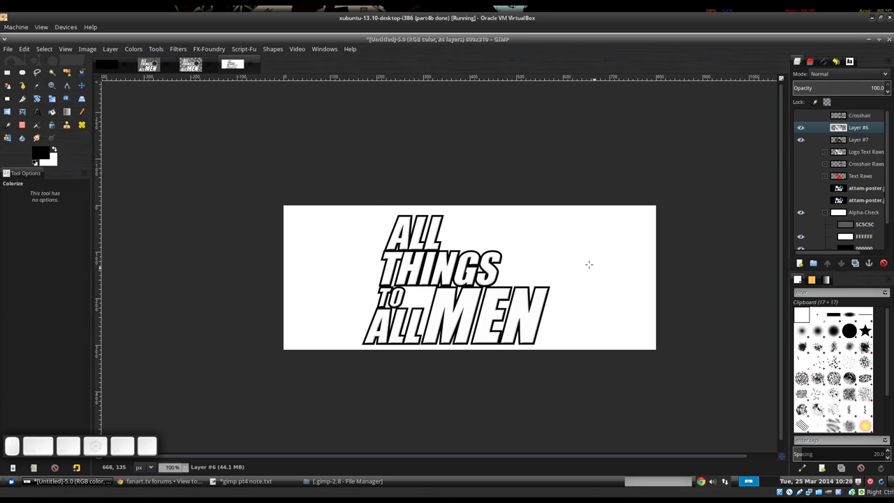
# Step: Show Crosshair beneath Layer #7 and turn on the grey 5C5C5C layer
pyautogui.click(800, 116)
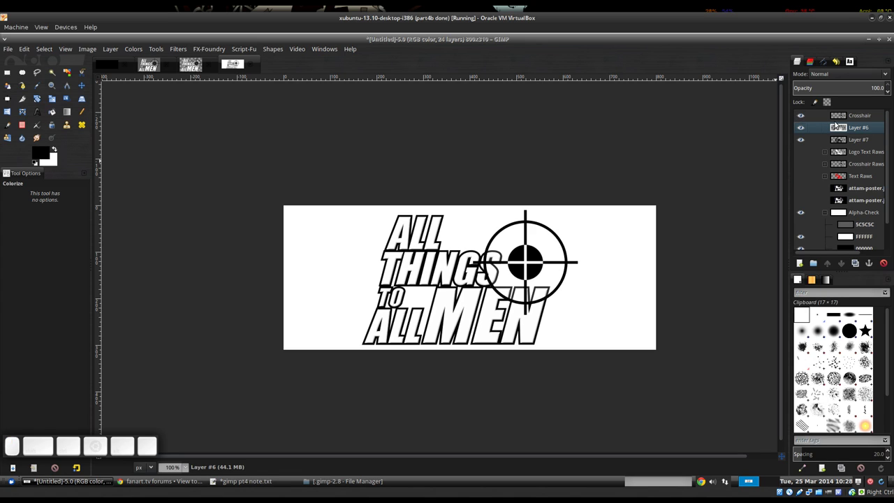
pyautogui.moveTo(858, 117); pyautogui.dragTo(864, 145)
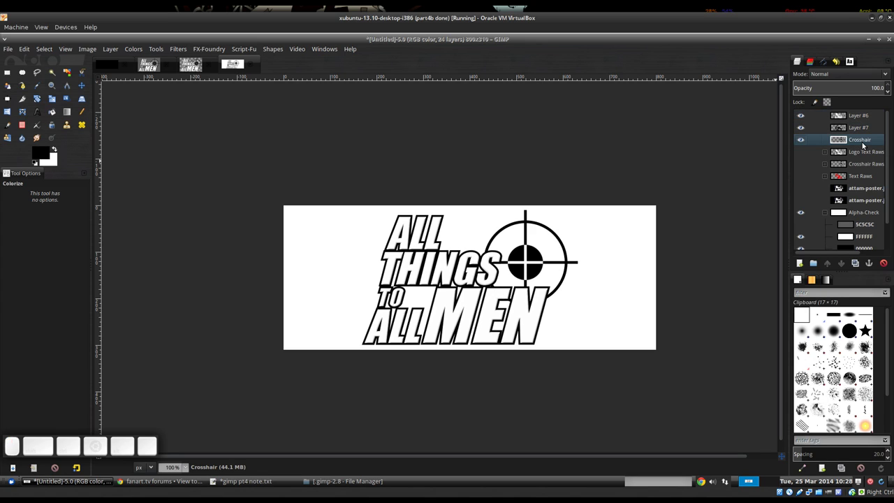
pyautogui.scroll(-1, 823, 180)
pyautogui.click(800, 196)
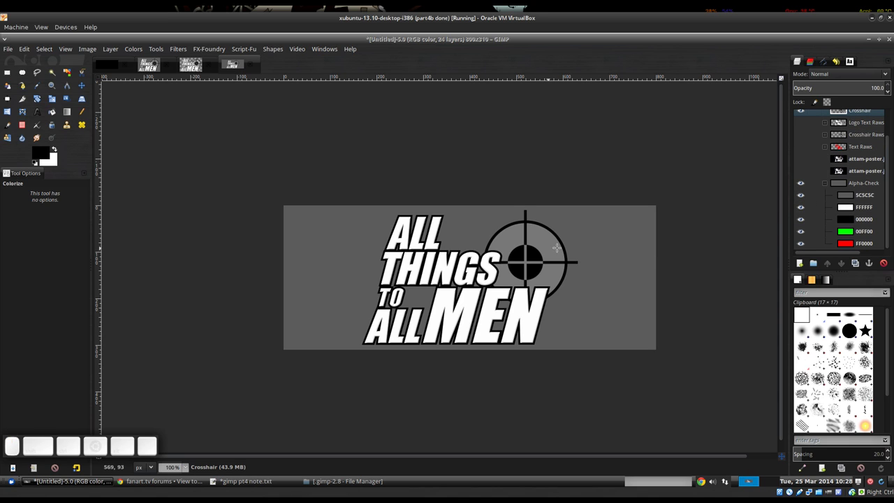
pyautogui.click(801, 197)
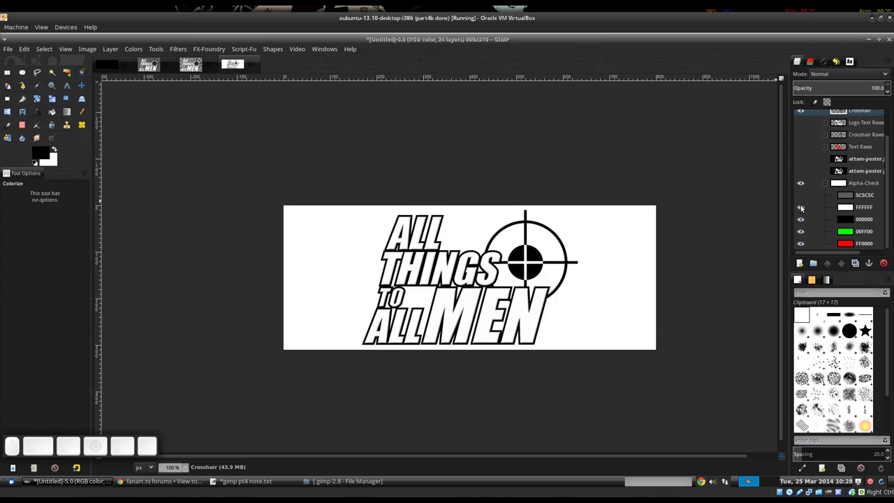
pyautogui.click(801, 208)
pyautogui.click(801, 220)
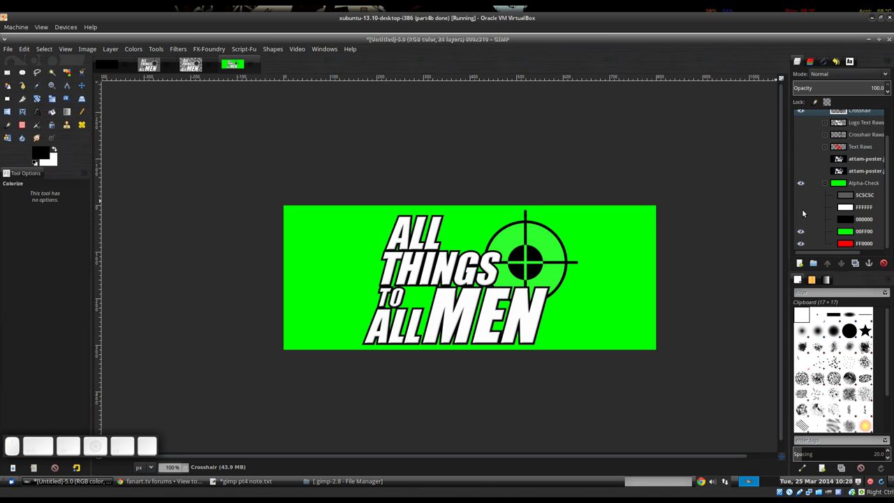
pyautogui.click(801, 219)
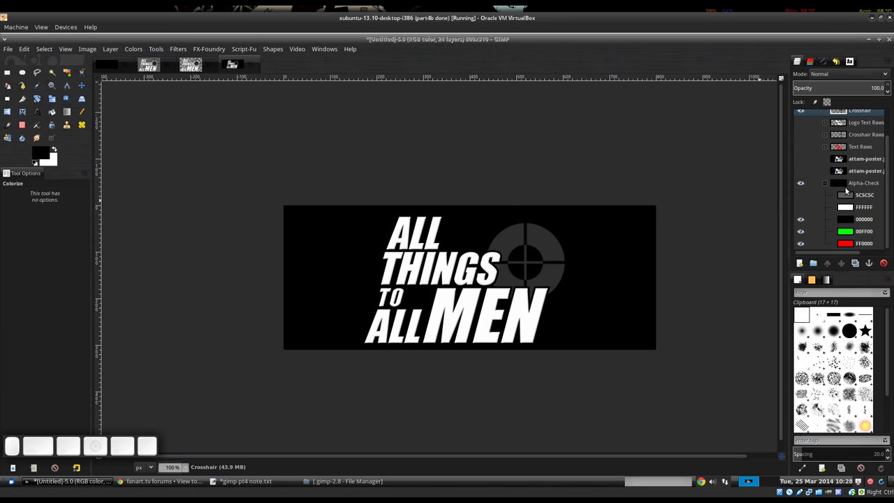
pyautogui.scroll(2, 855, 197)
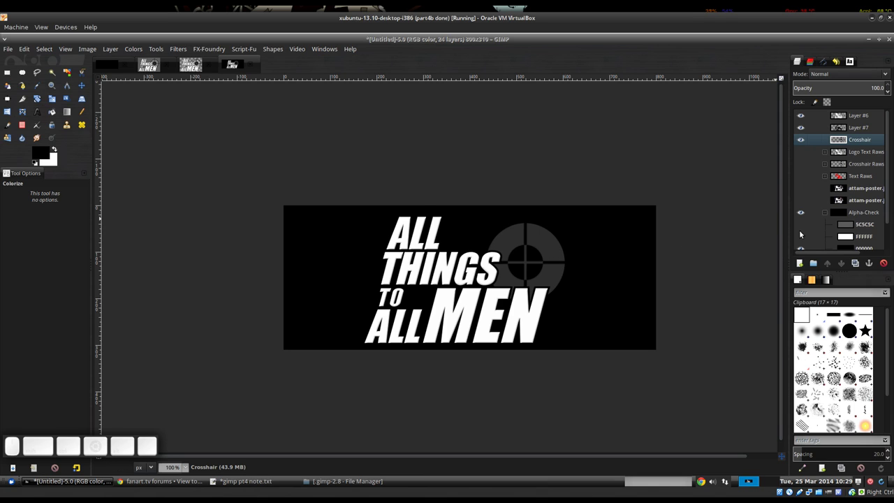
pyautogui.click(801, 225)
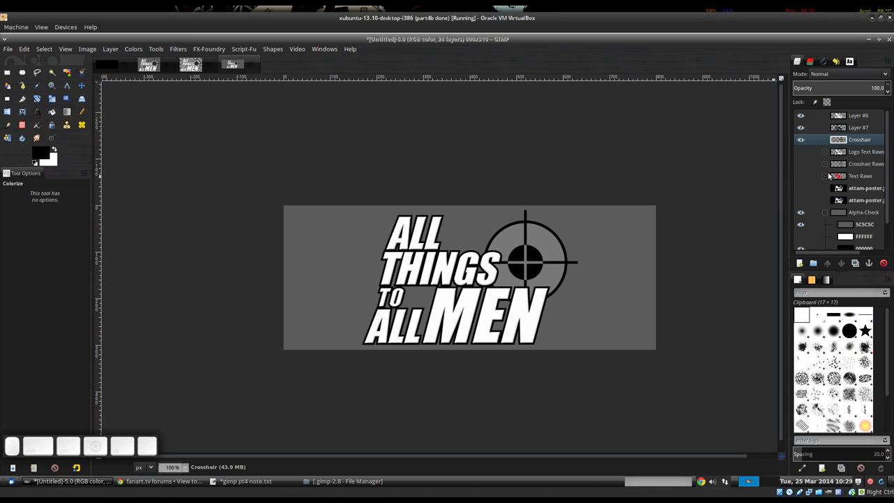
pyautogui.moveTo(594, 271); pyautogui.dragTo(615, 268)
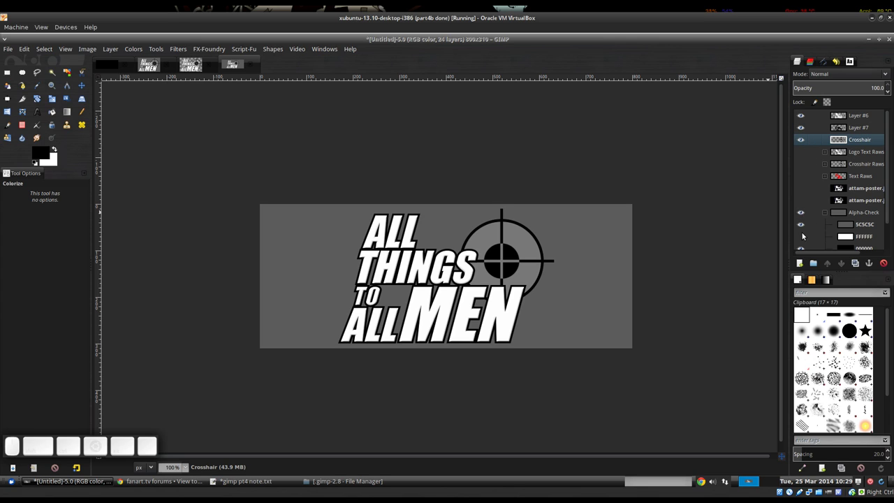
# Step: Merge Layers #6 and #7 into one Visible layer, with Crosshair and Alpha-Check temporarily hidden
pyautogui.click(800, 214)
pyautogui.click(800, 141)
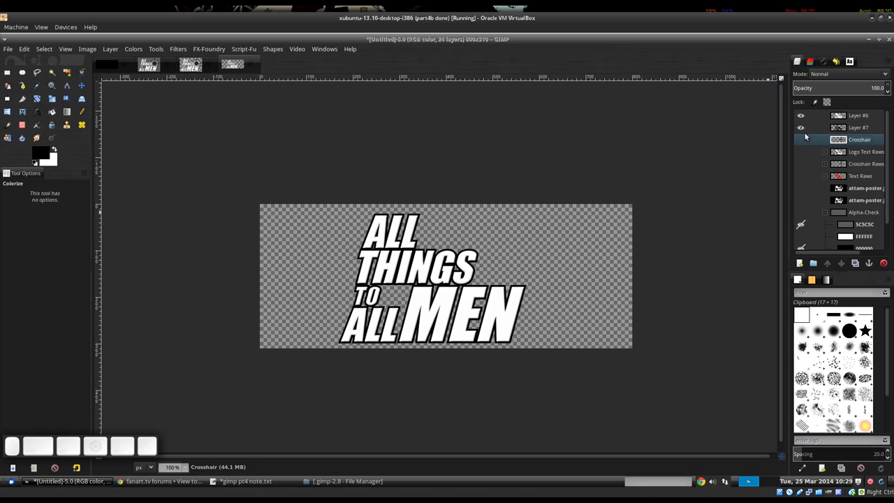
pyautogui.click(853, 117)
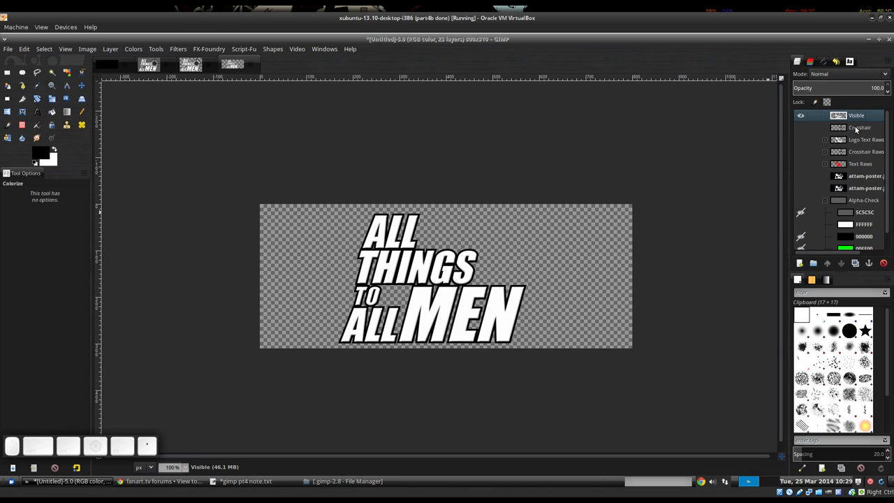
pyautogui.click(801, 127)
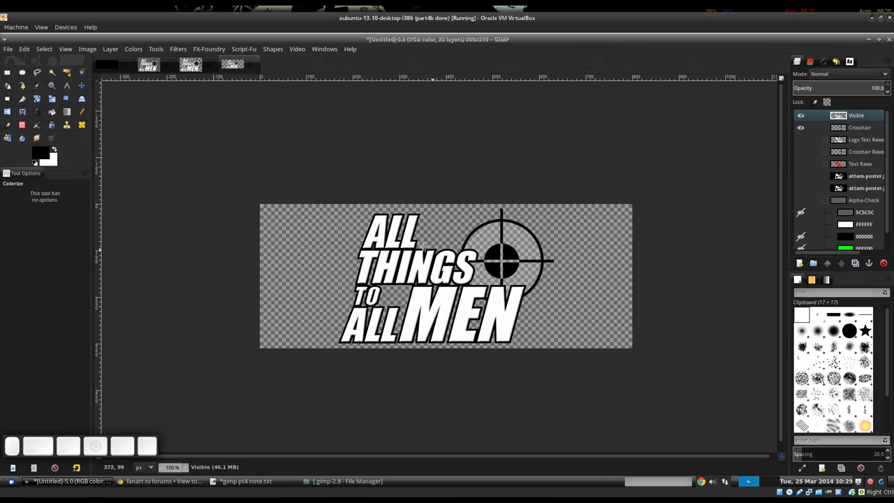
pyautogui.scroll(-1, 813, 201)
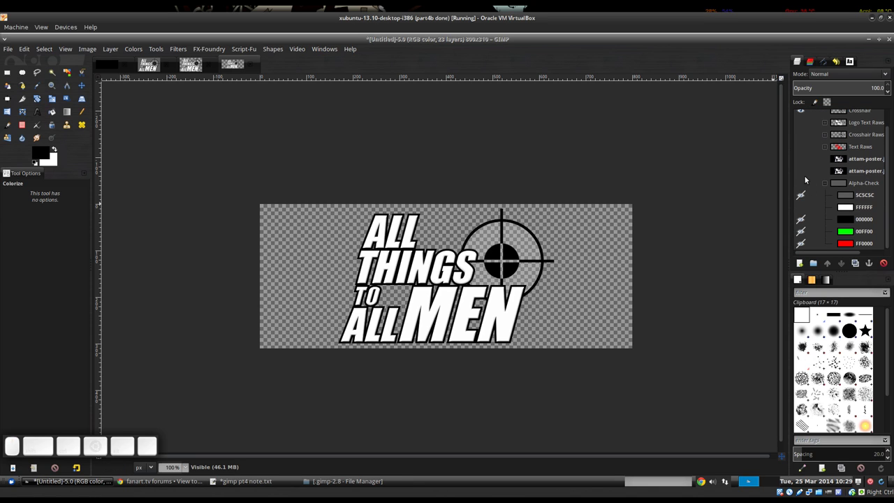
pyautogui.click(800, 183)
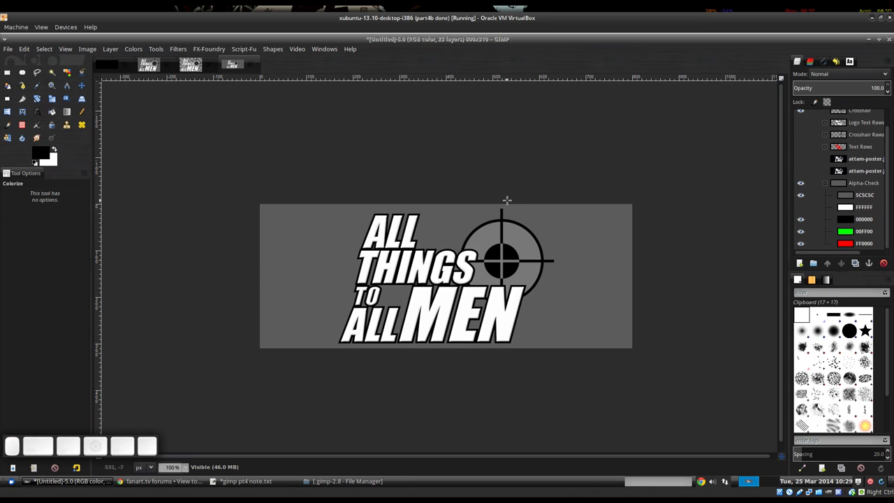
pyautogui.moveTo(507, 201); pyautogui.dragTo(503, 231)
pyautogui.scroll(1, 829, 179)
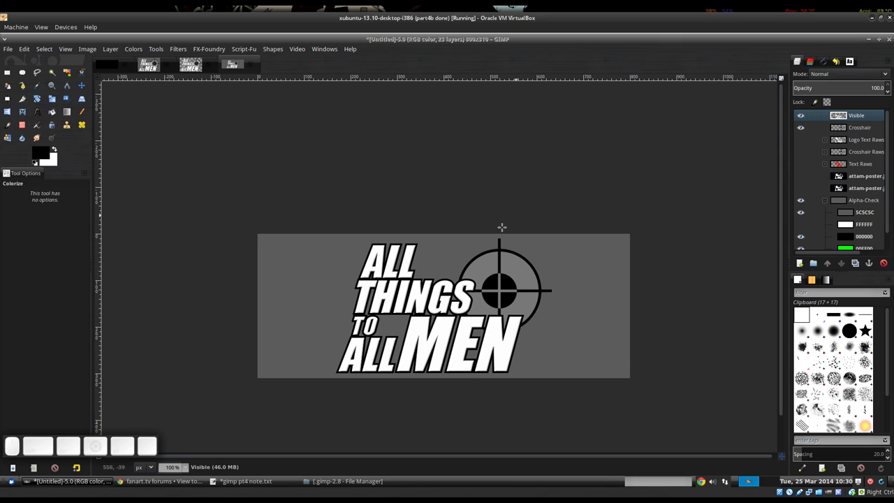
# Step: Apply a Drop Shadow to the merged logo with default settings (blur radius 15)
pyautogui.press('shift')
pyautogui.hotkey('ctrl', 'shift', 'f')
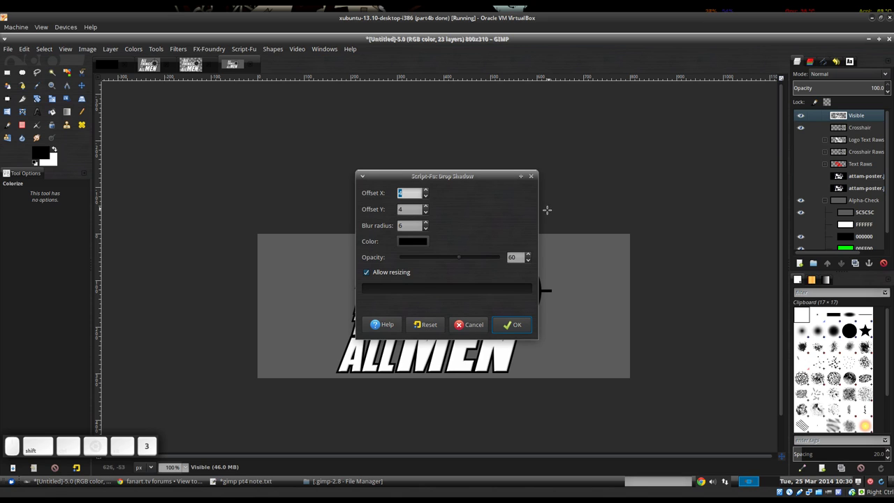
pyautogui.click(532, 176)
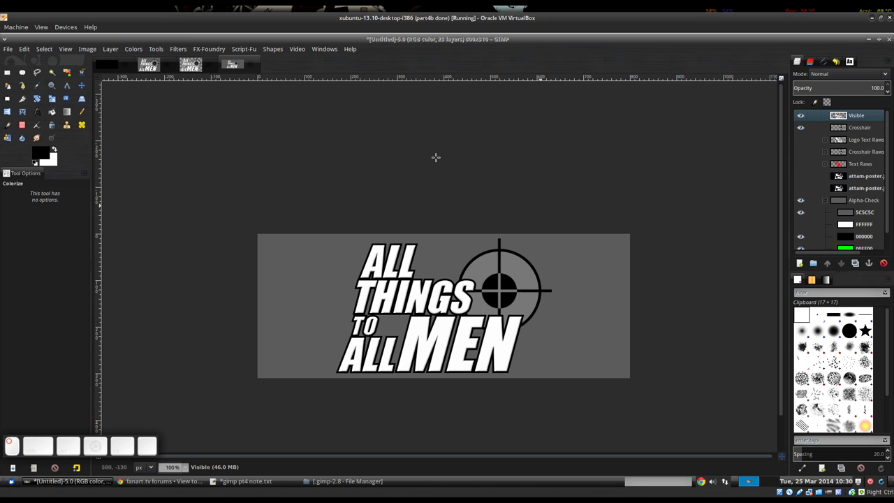
pyautogui.click(177, 49)
pyautogui.moveTo(214, 153)
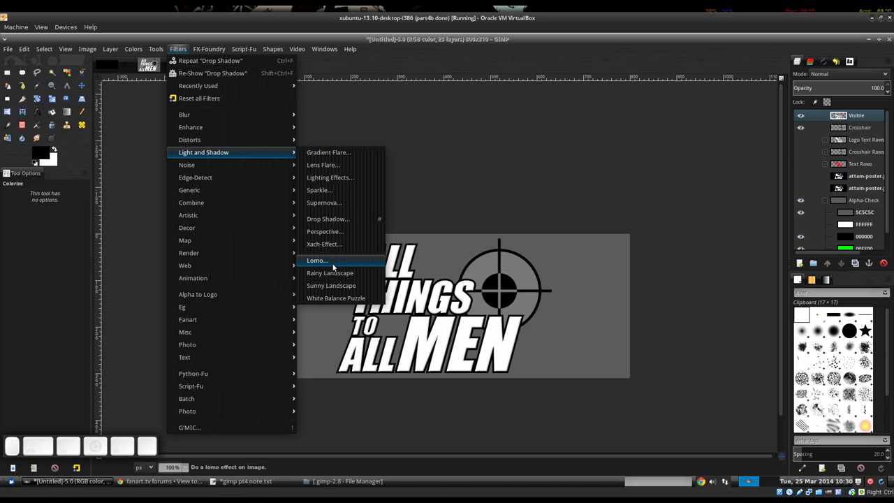
pyautogui.click(497, 43)
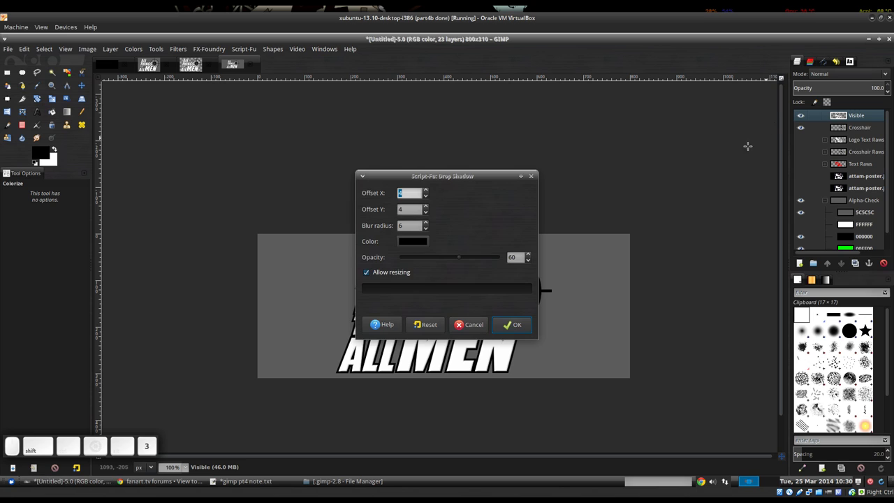
pyautogui.moveTo(448, 181); pyautogui.dragTo(253, 145)
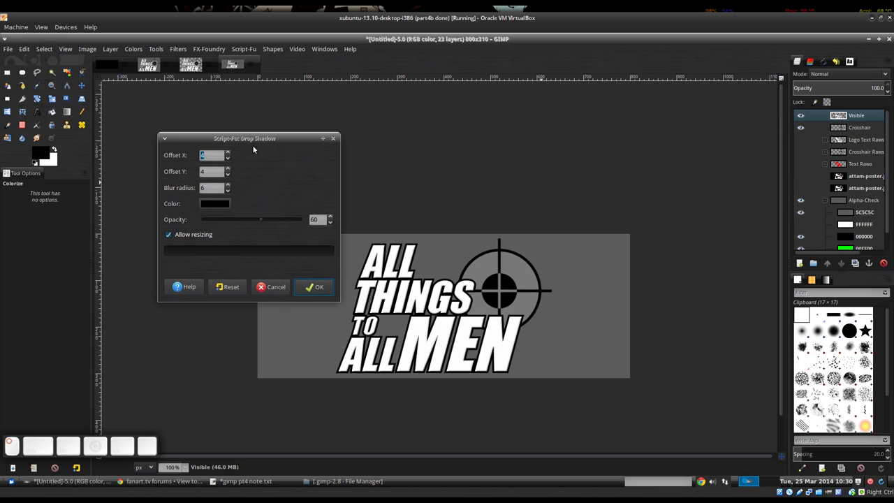
pyautogui.click(228, 286)
pyautogui.moveTo(277, 138); pyautogui.dragTo(275, 118)
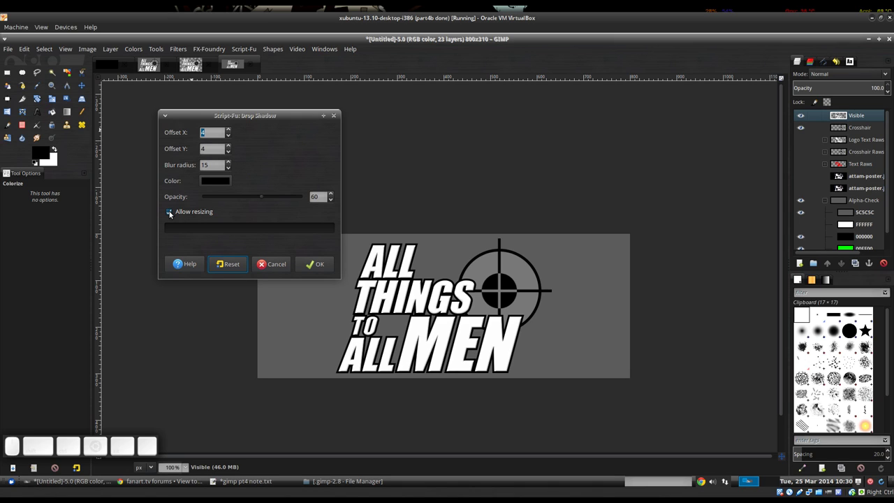
pyautogui.click(315, 264)
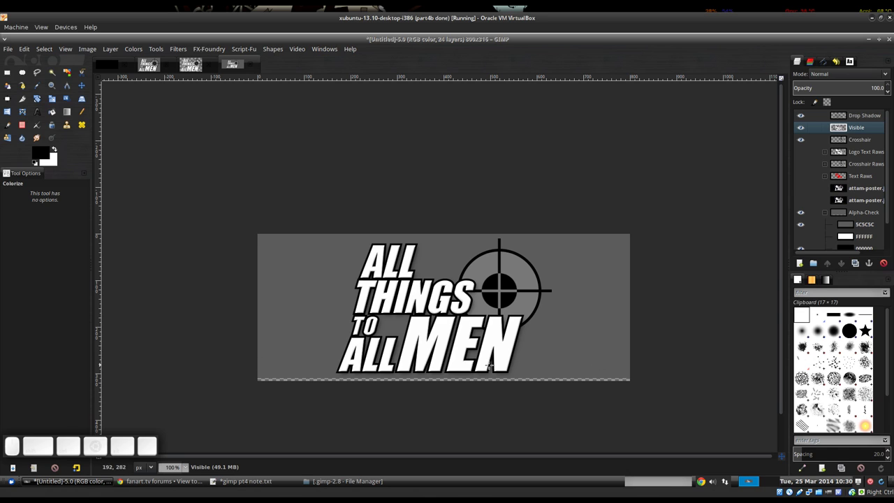
# Step: Undo that shadow and reapply it with Allow resizing turned off
pyautogui.hotkey('ctrl', 'z')
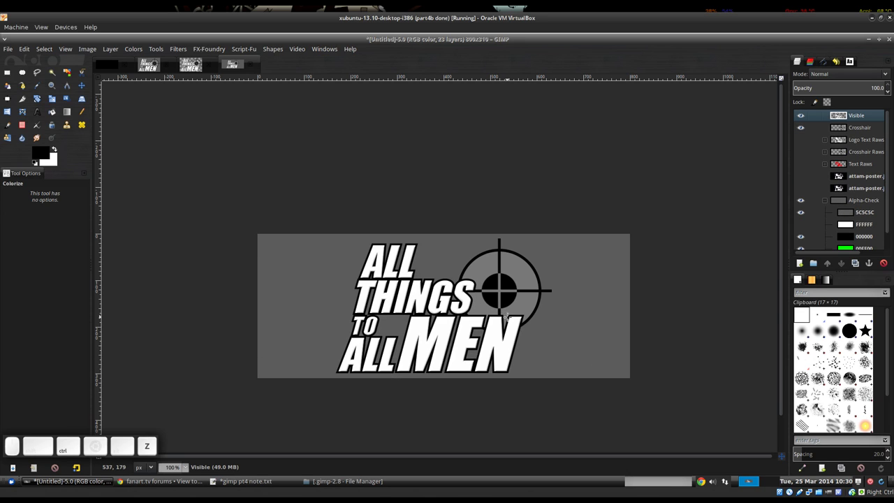
pyautogui.hotkey('shift', 'ctrl', 'f')
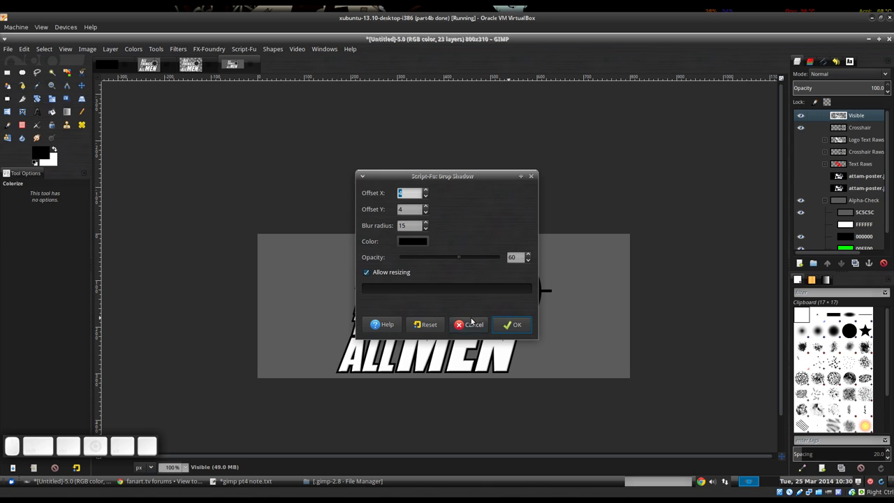
pyautogui.click(367, 272)
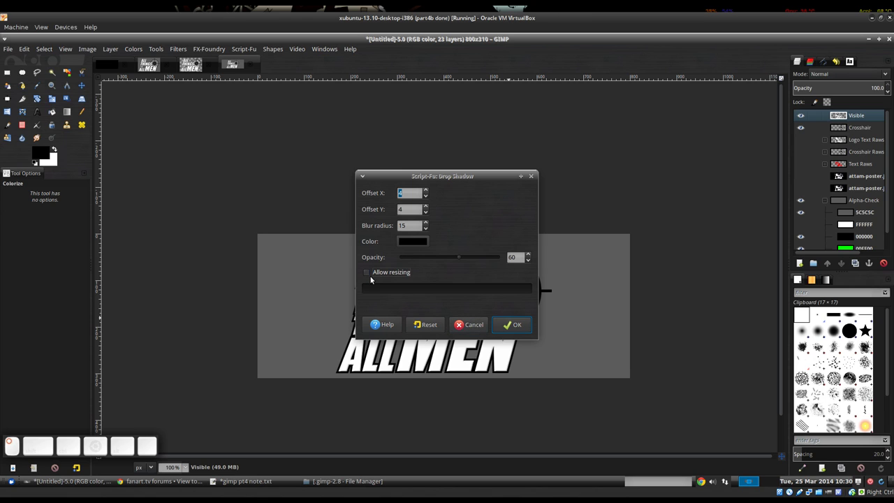
pyautogui.click(517, 325)
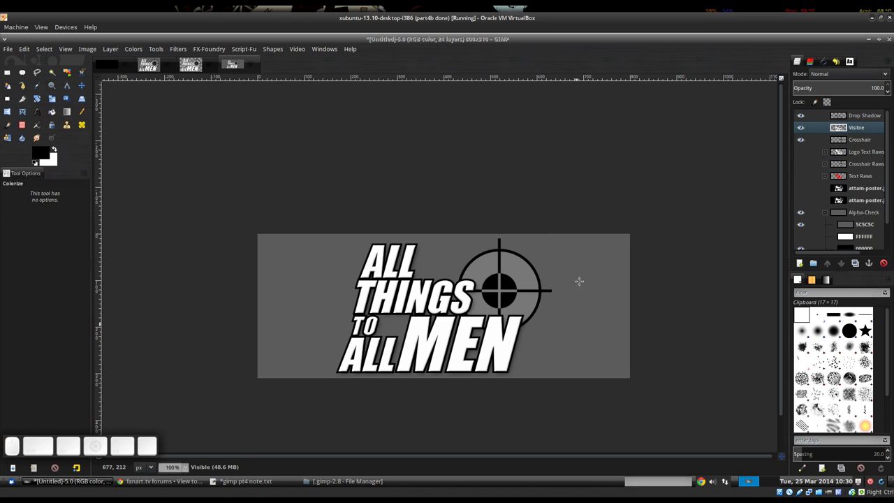
# Step: Hide the grey 5C5C5C layer and confirm white as the padding colour
pyautogui.scroll(-4, 579, 281)
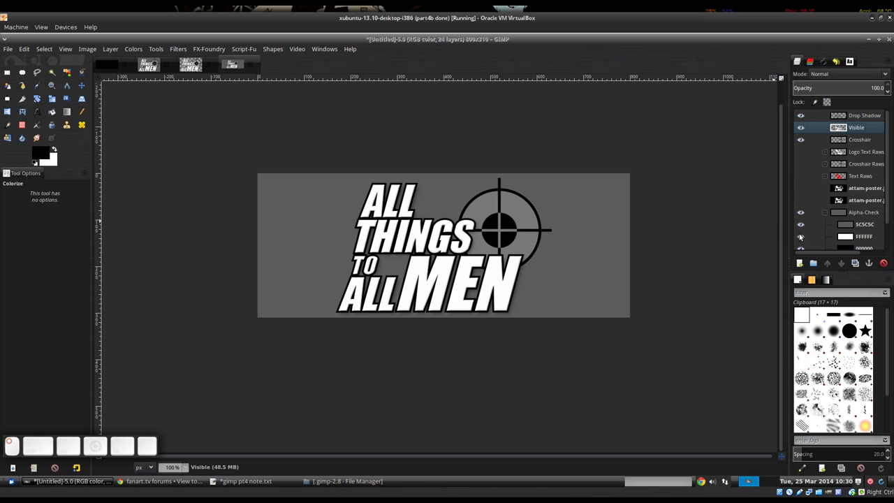
pyautogui.click(799, 224)
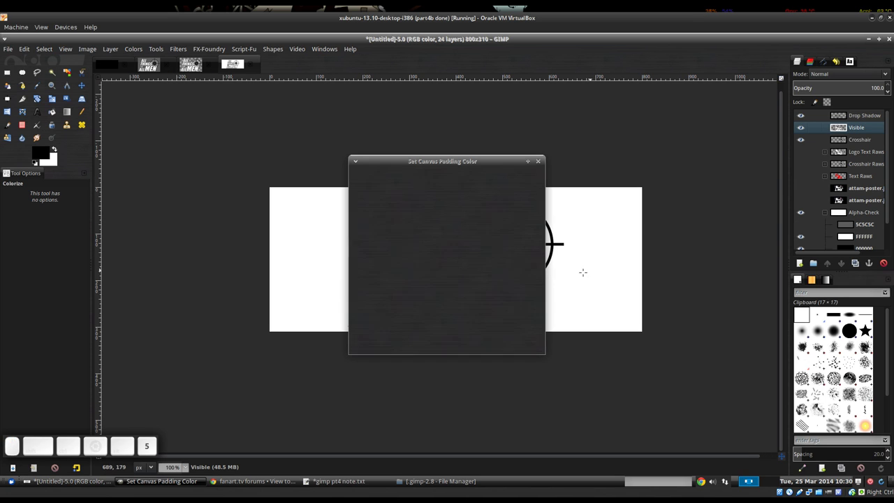
pyautogui.click(479, 300)
pyautogui.click(524, 342)
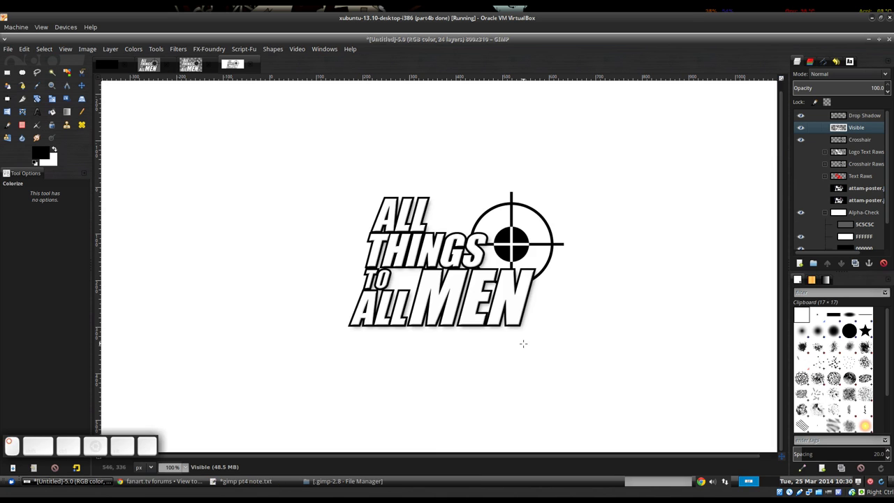
# Step: Inspect the shadow up close, zoom back out, and show the 5C5C5C layer again
pyautogui.scroll(3, 461, 362)
pyautogui.scroll(5, 493, 321)
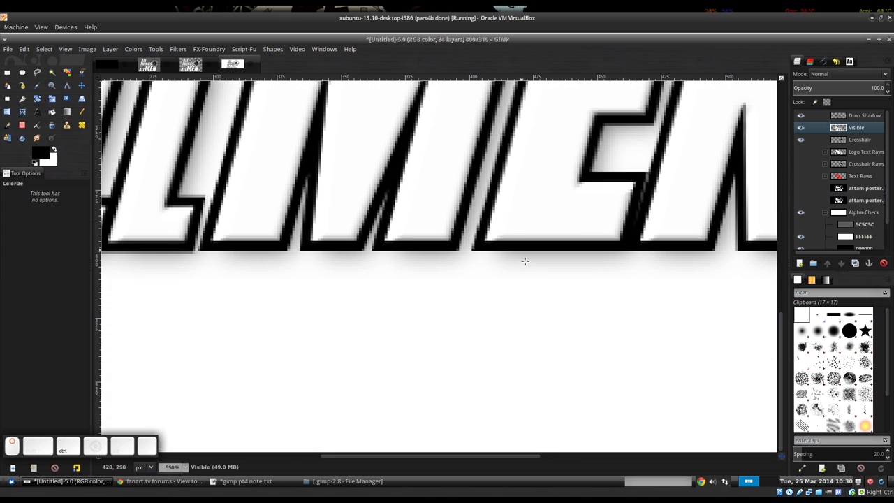
pyautogui.scroll(1, 549, 295)
pyautogui.scroll(-4, 694, 265)
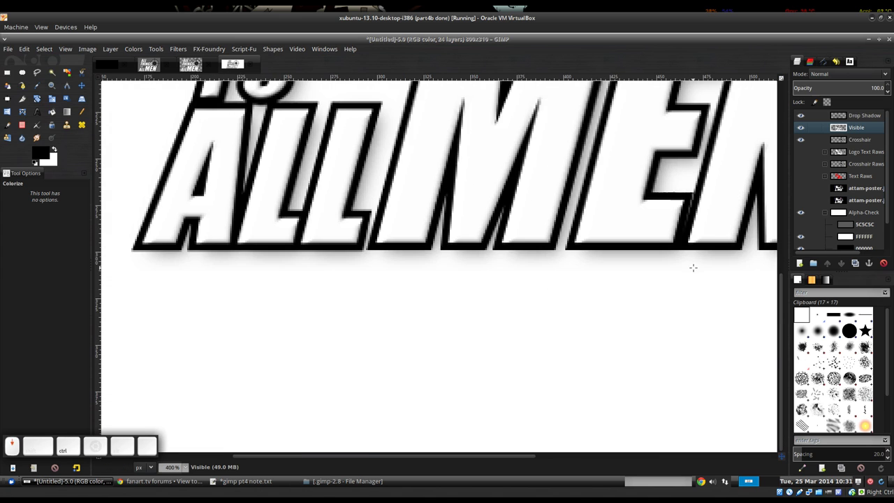
pyautogui.scroll(2, 586, 283)
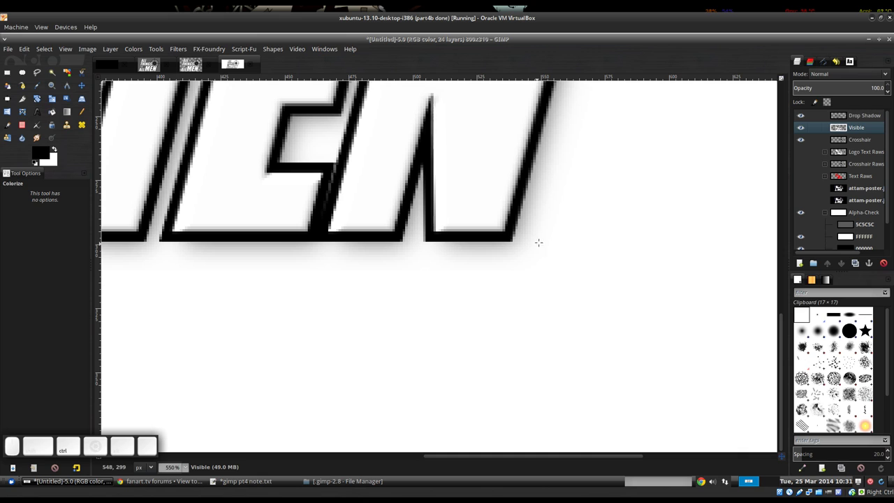
pyautogui.keyDown('ctrl'); pyautogui.scroll(1, 531, 262); pyautogui.keyUp('ctrl')
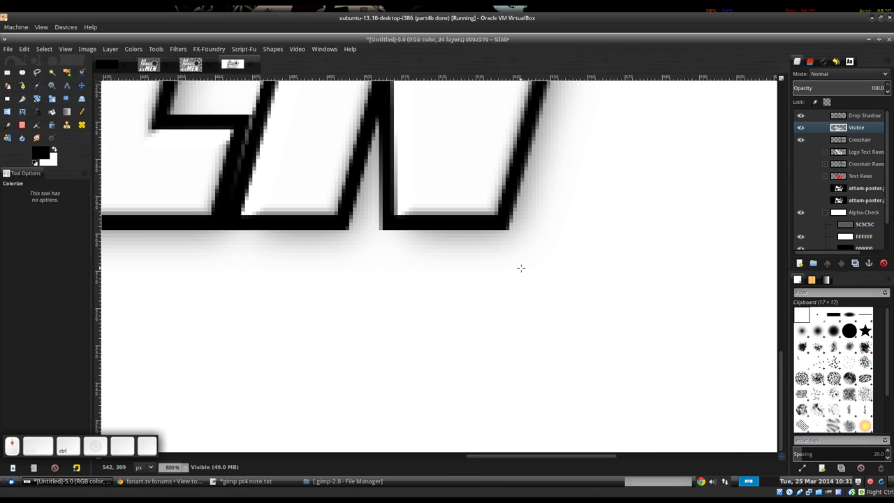
pyautogui.keyDown('ctrl'); pyautogui.scroll(-1, 520, 268); pyautogui.keyUp('ctrl')
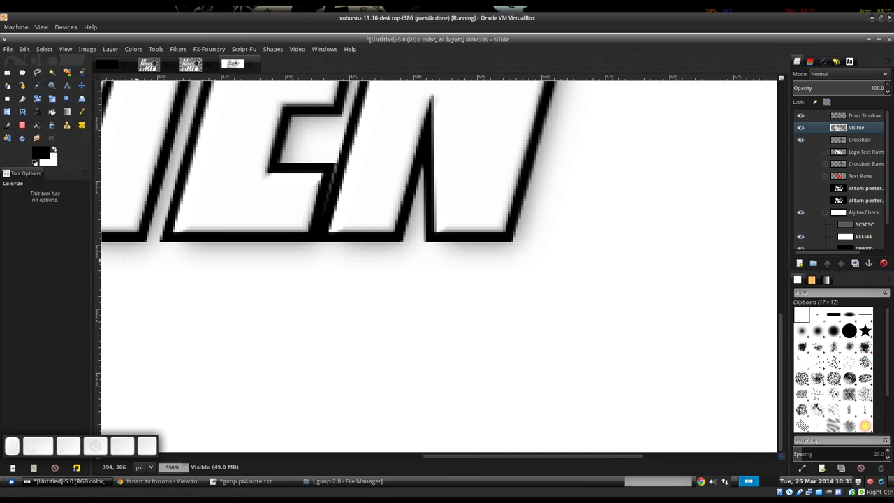
pyautogui.keyDown('ctrl'); pyautogui.scroll(-6, 388, 263); pyautogui.keyUp('ctrl')
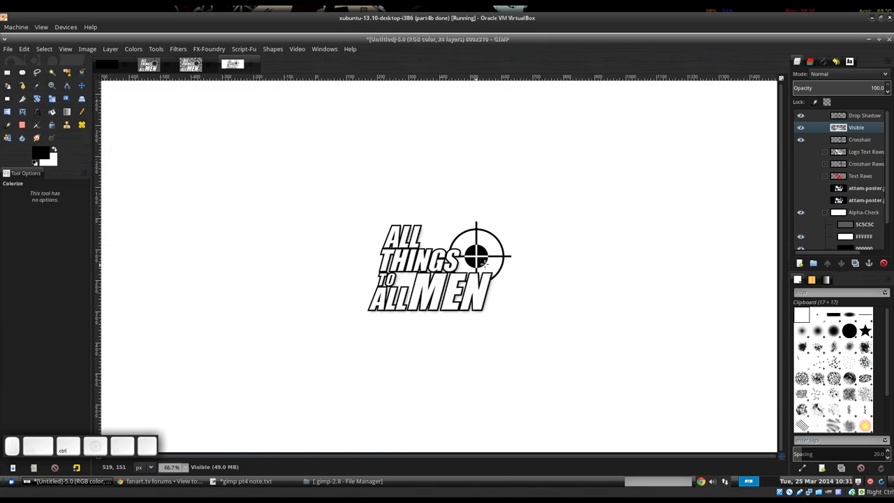
pyautogui.keyDown('ctrl'); pyautogui.scroll(1, 484, 263); pyautogui.keyUp('ctrl')
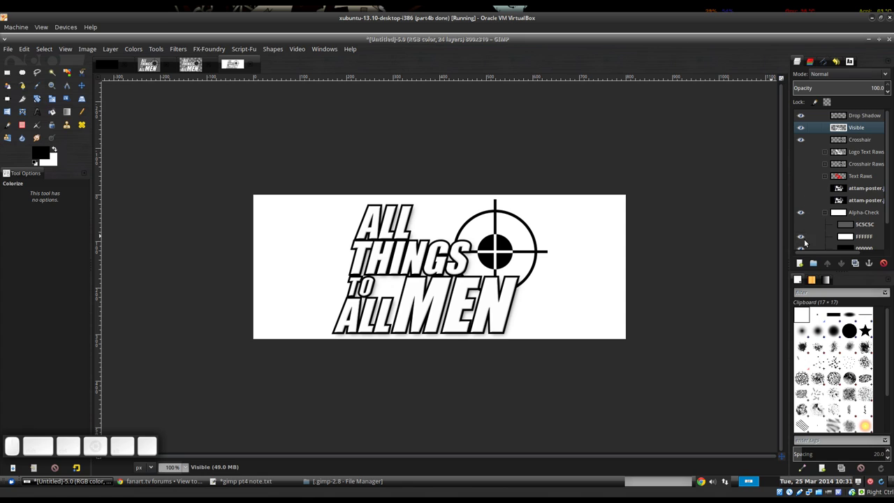
pyautogui.click(800, 224)
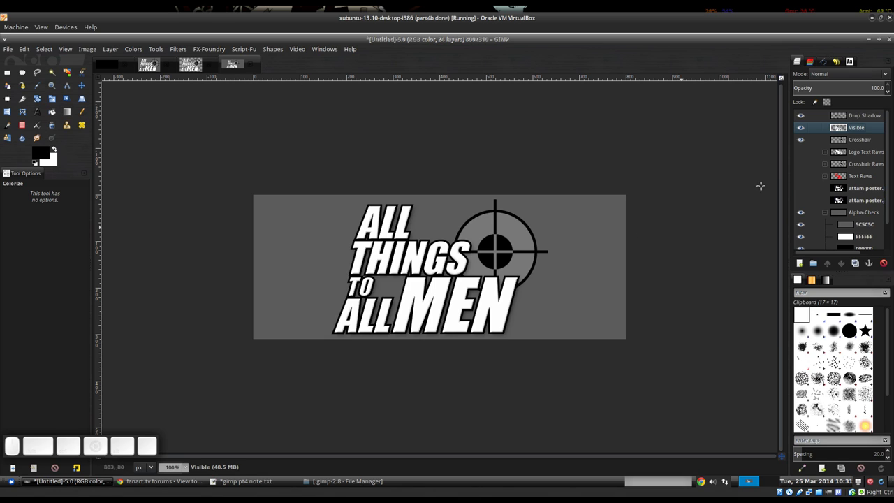
# Step: Clear the selection and delete the existing Drop Shadow layer
pyautogui.click(869, 117)
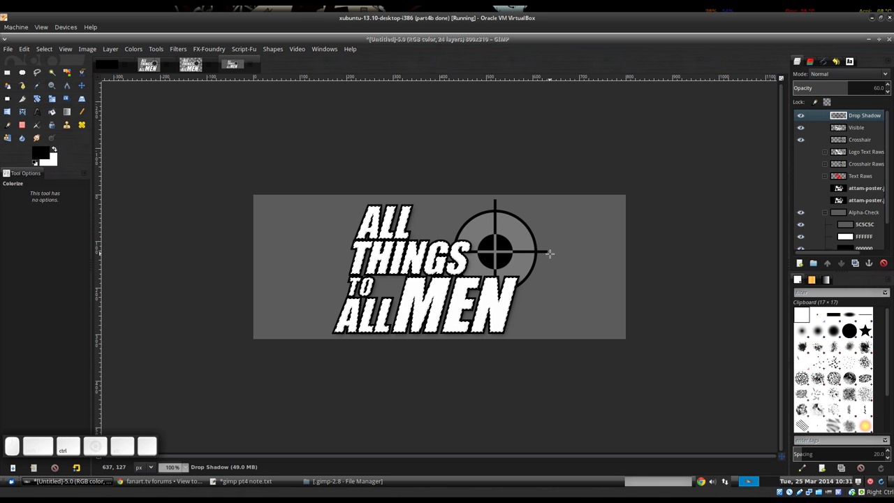
pyautogui.hotkey('ctrl', 't')
pyautogui.hotkey('ctrl', 'shift', 'a')
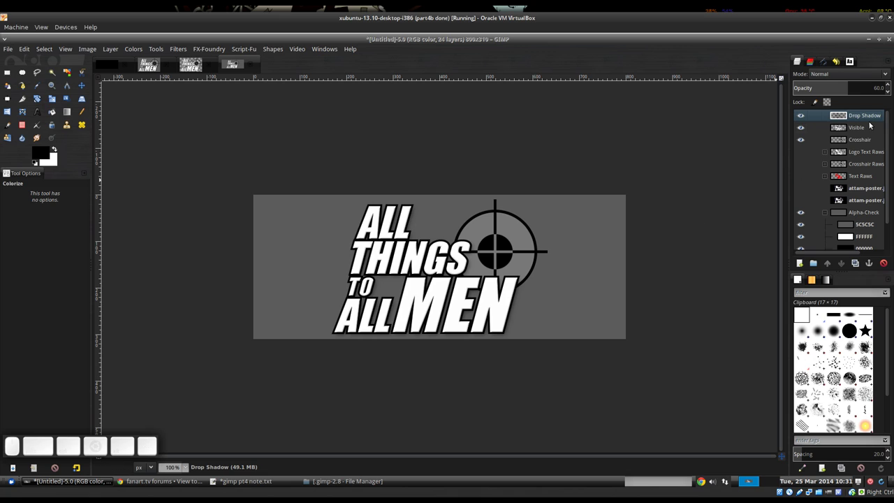
pyautogui.click(883, 264)
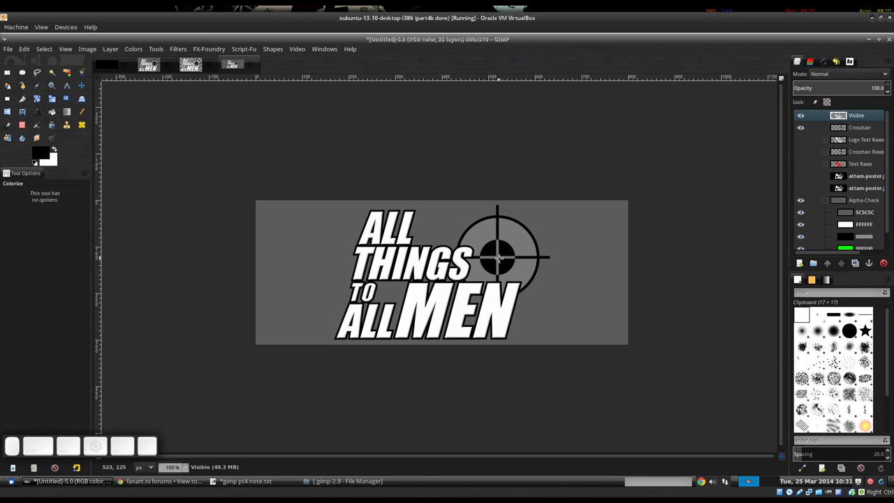
pyautogui.hotkey('ctrl', 'shift', 'f')
# Step: Apply a new drop shadow to the logo with blur radius 6
pyautogui.moveTo(458, 179); pyautogui.dragTo(276, 157)
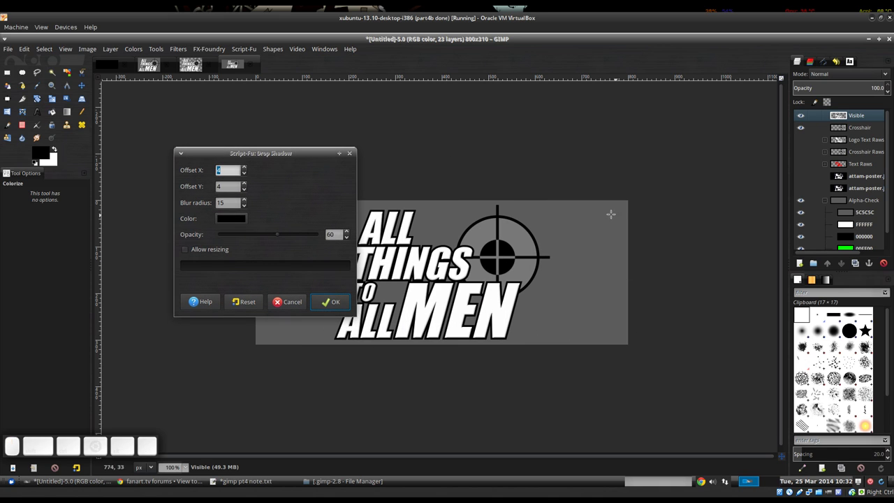
pyautogui.doubleClick(225, 203)
pyautogui.write('6')
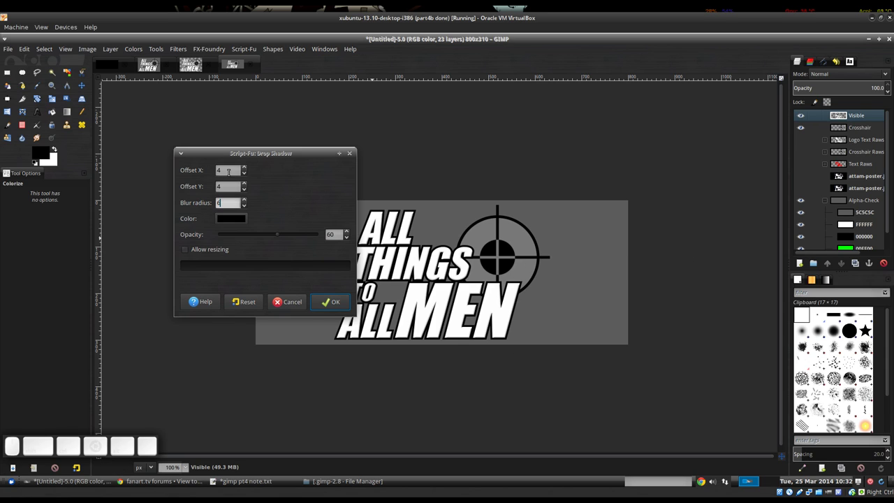
pyautogui.moveTo(285, 152); pyautogui.dragTo(588, 101)
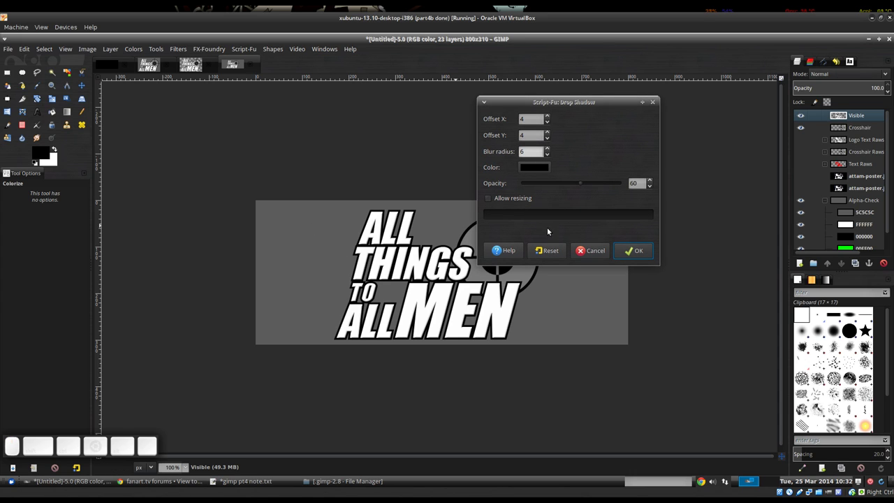
pyautogui.moveTo(570, 102); pyautogui.dragTo(332, 144)
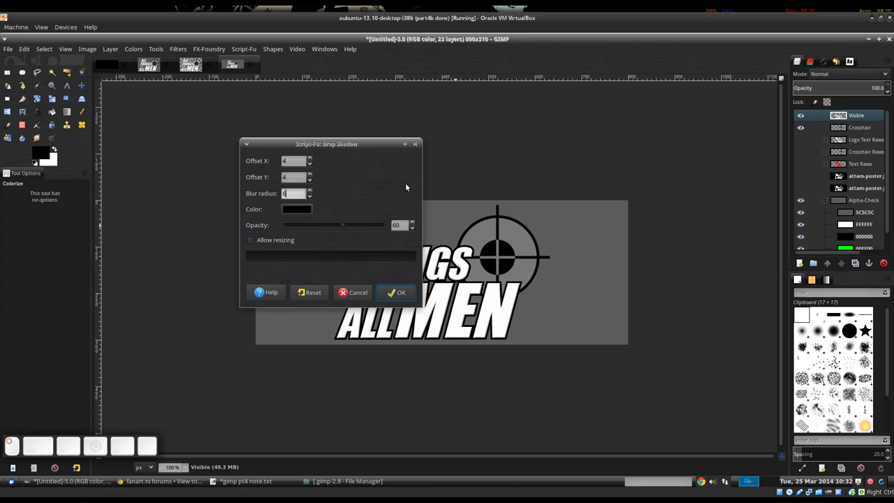
pyautogui.click(394, 292)
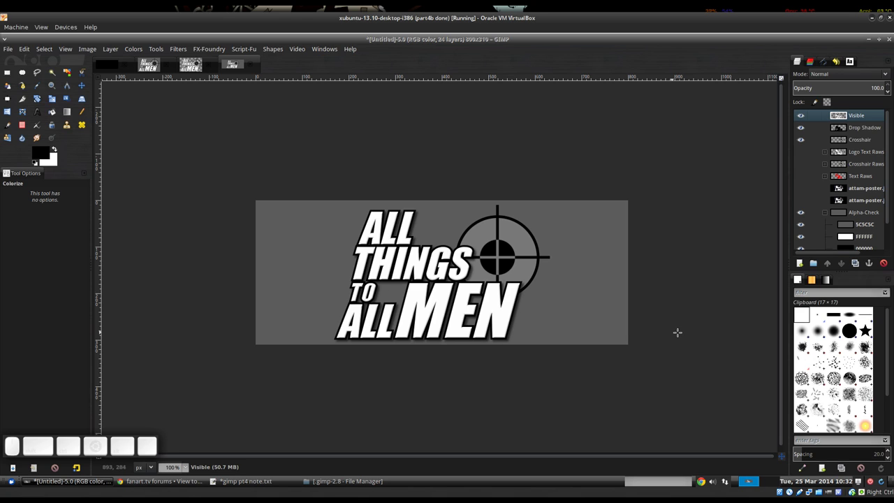
# Step: Hide the grey 5C5C5C layer to show white and make Crosshair the active layer
pyautogui.press('+')
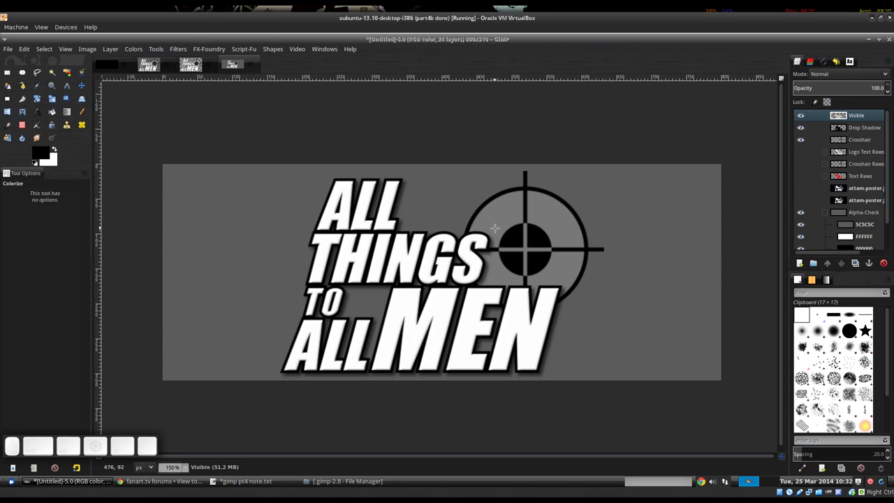
pyautogui.scroll(-1, 601, 320)
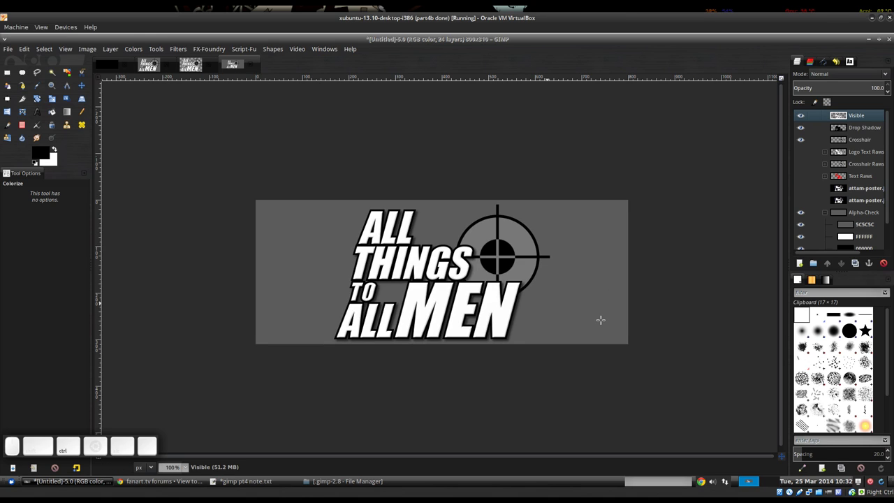
pyautogui.scroll(-2, 842, 219)
pyautogui.click(800, 195)
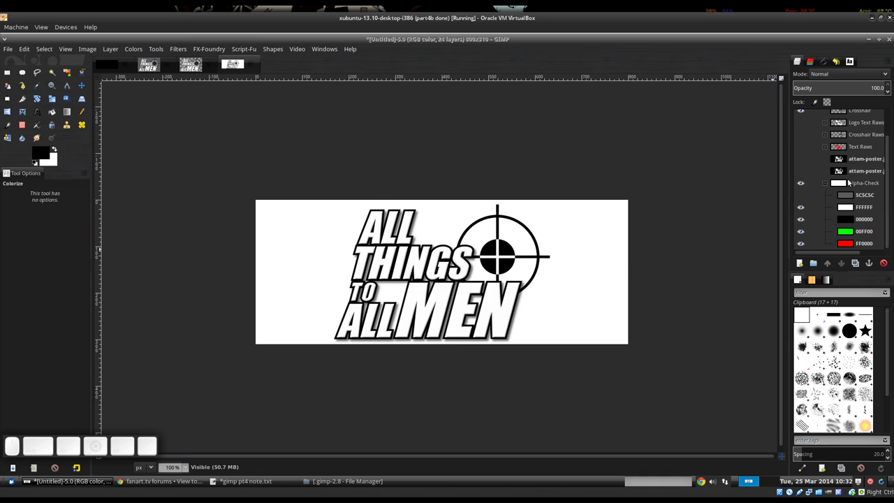
pyautogui.scroll(2, 851, 183)
pyautogui.click(858, 139)
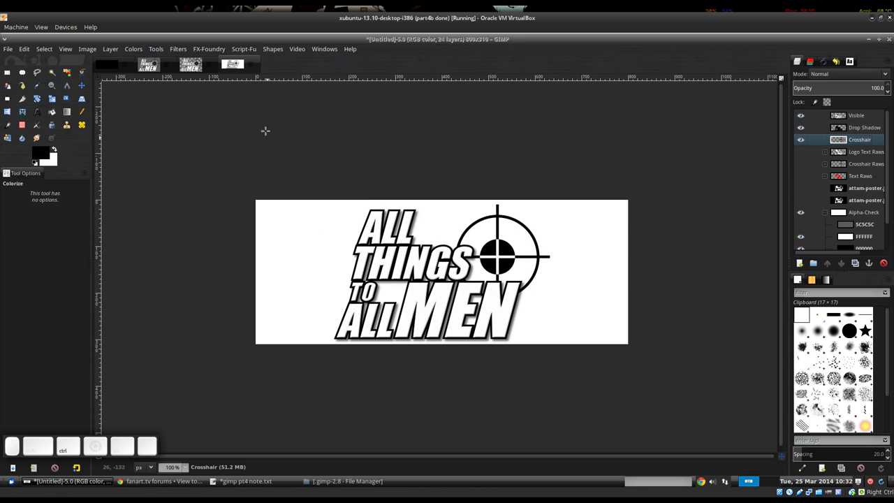
# Step: Repeat the blur-6 drop shadow on the Crosshair layer with Ctrl+F
pyautogui.click(178, 50)
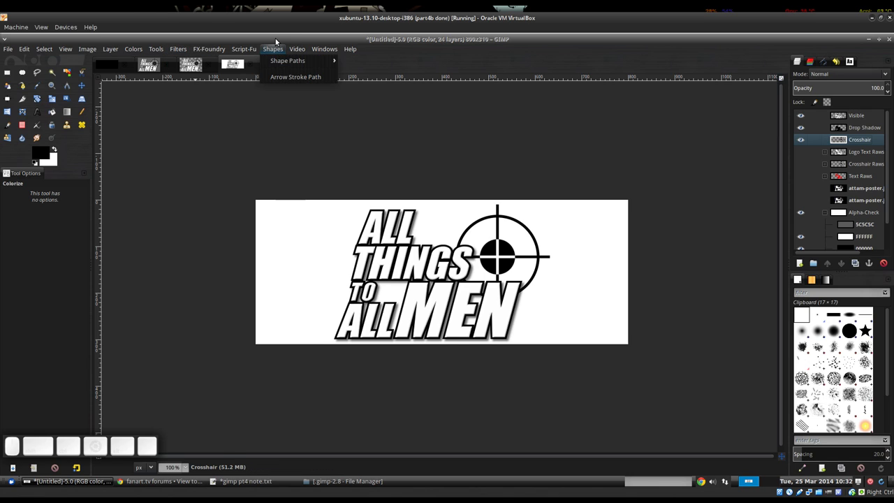
pyautogui.click(608, 146)
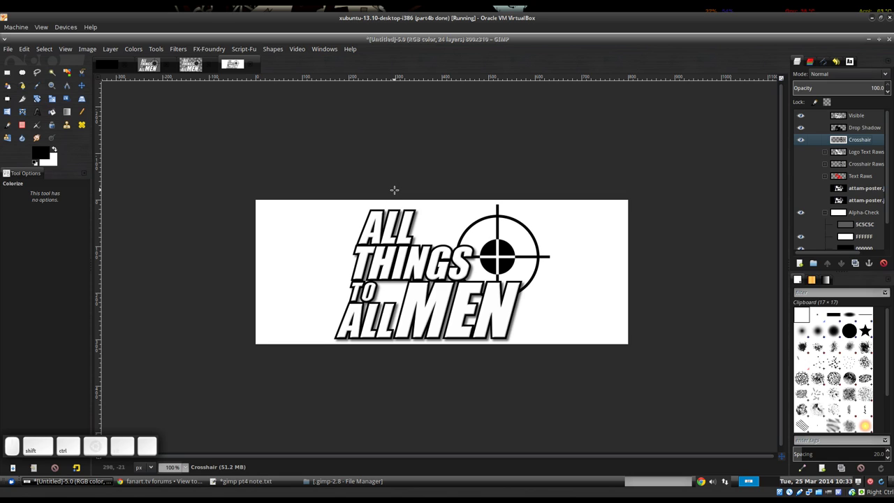
pyautogui.hotkey('ctrl', 'shift', 'f')
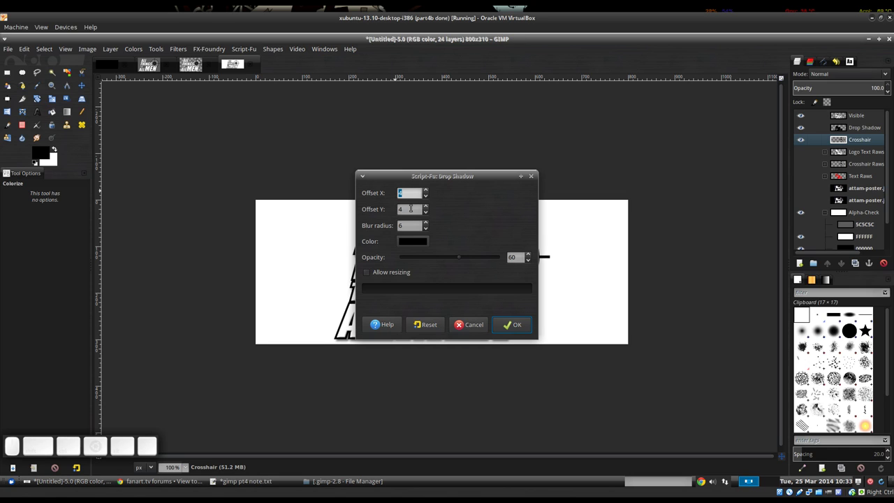
pyautogui.click(473, 326)
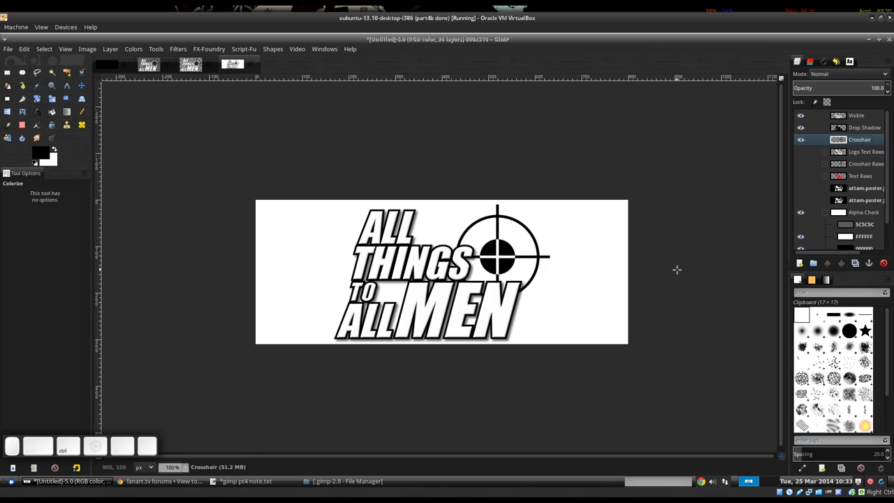
pyautogui.hotkey('ctrl', 'f')
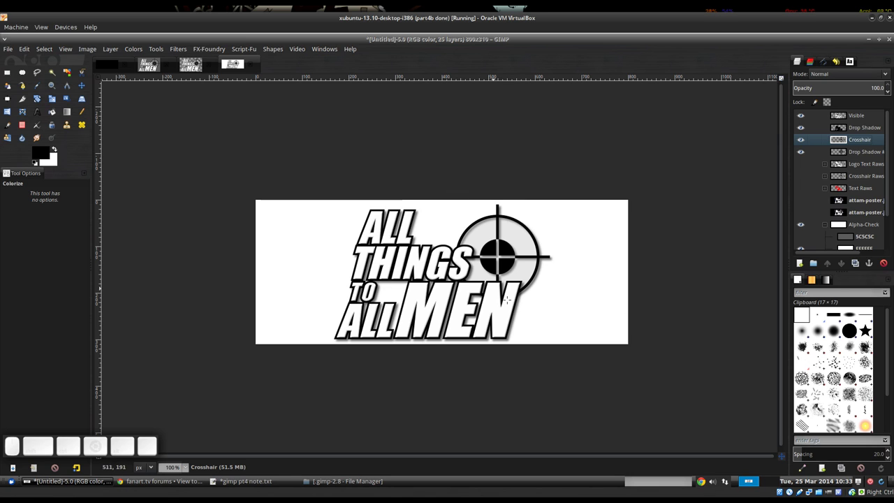
pyautogui.keyDown('ctrl'); pyautogui.scroll(-1, 590, 285); pyautogui.keyUp('ctrl')
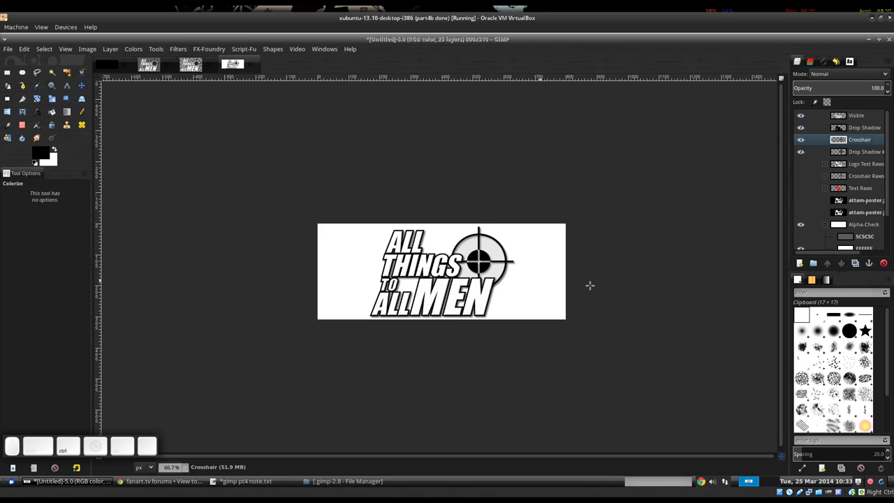
pyautogui.keyDown('ctrl'); pyautogui.scroll(1, 589, 285); pyautogui.keyUp('ctrl')
pyautogui.keyDown('ctrl'); pyautogui.scroll(1, 530, 257); pyautogui.keyUp('ctrl')
pyautogui.keyDown('ctrl'); pyautogui.scroll(-1, 529, 256); pyautogui.keyUp('ctrl')
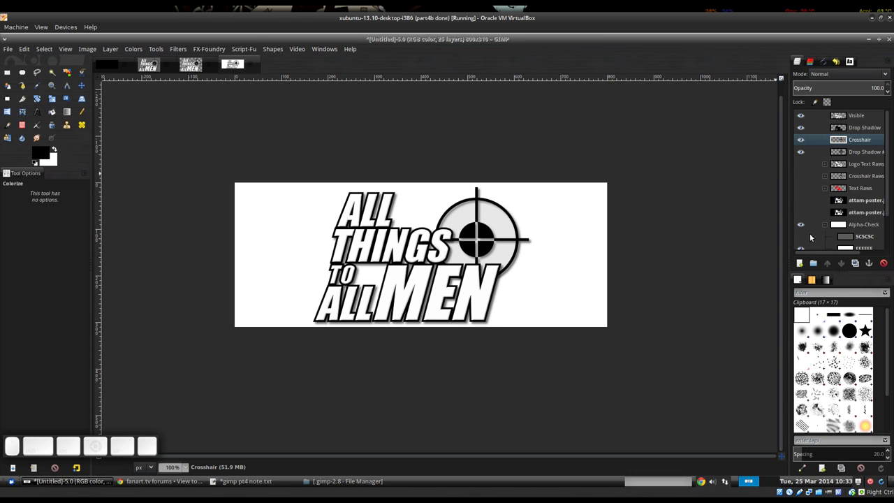
pyautogui.scroll(-2, 811, 238)
pyautogui.click(801, 184)
pyautogui.scroll(2, 849, 209)
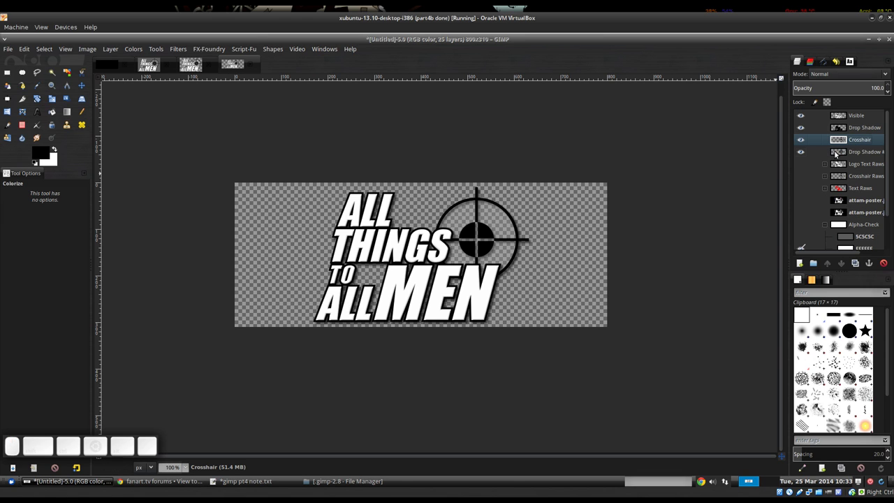
pyautogui.click(856, 116)
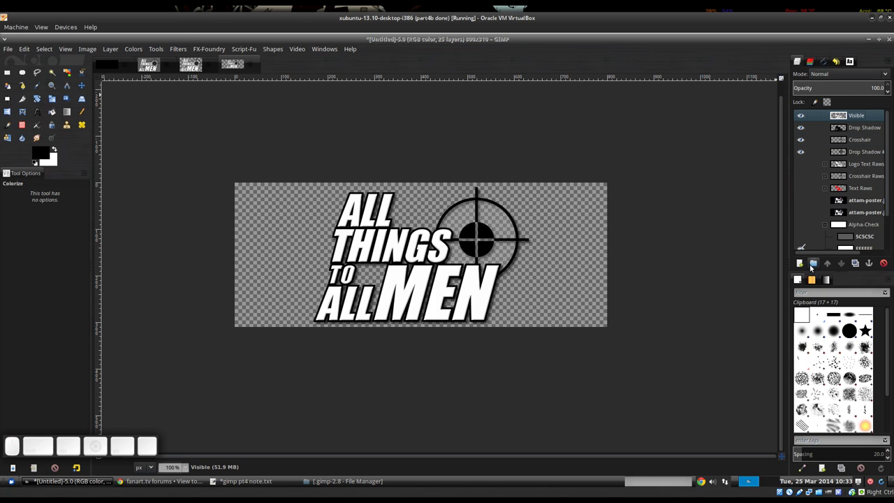
pyautogui.keyDown('shift'); pyautogui.click(813, 264); pyautogui.keyUp('shift')
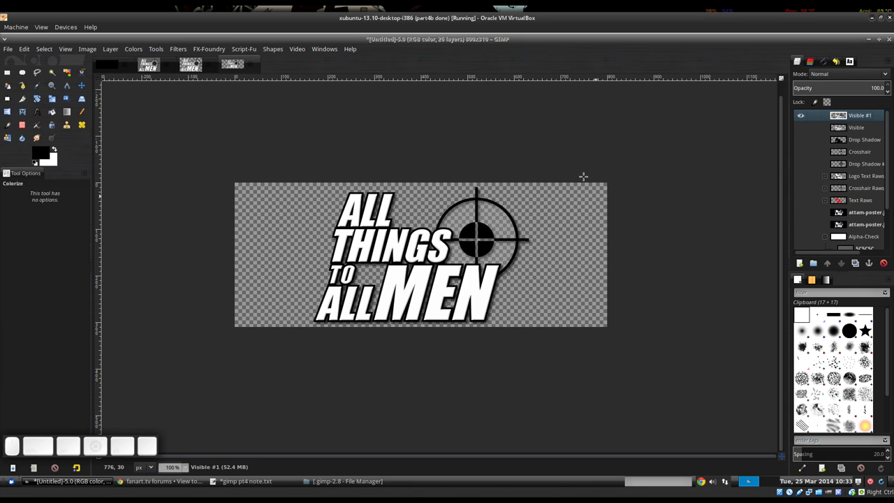
pyautogui.doubleClick(862, 117)
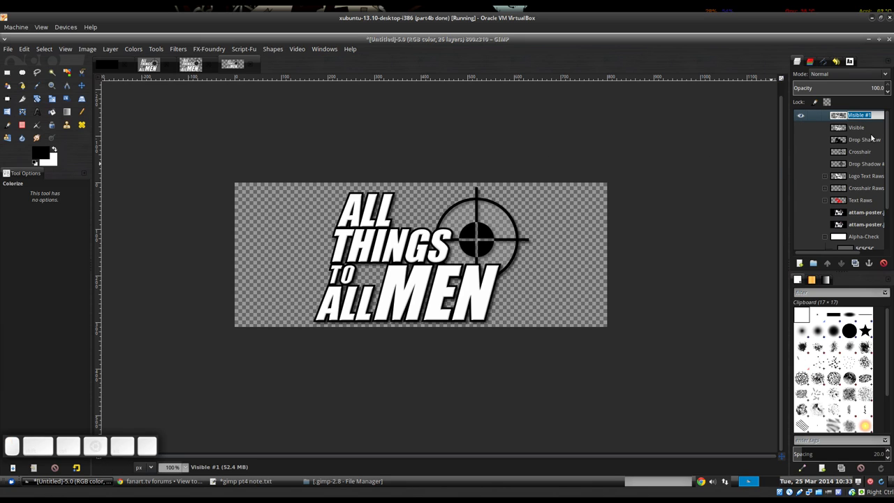
pyautogui.write('LogoHD')
pyautogui.press('Return')
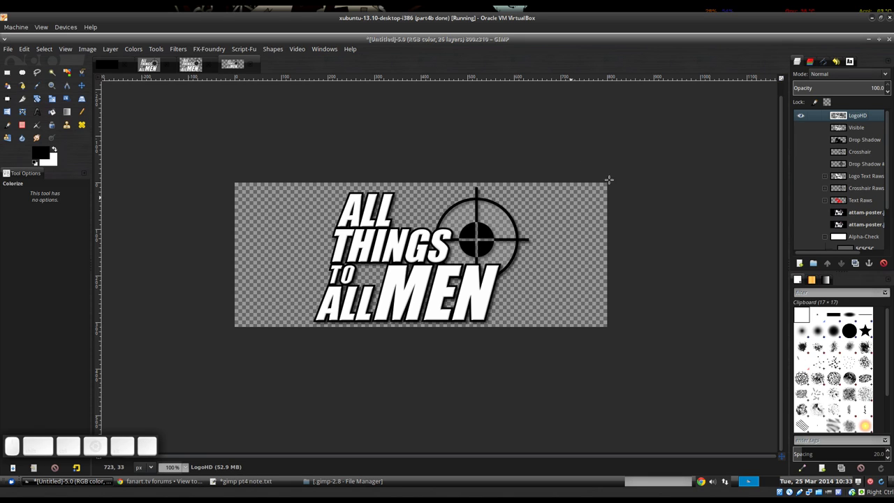
pyautogui.scroll(-2, 834, 219)
pyautogui.scroll(-1, 824, 209)
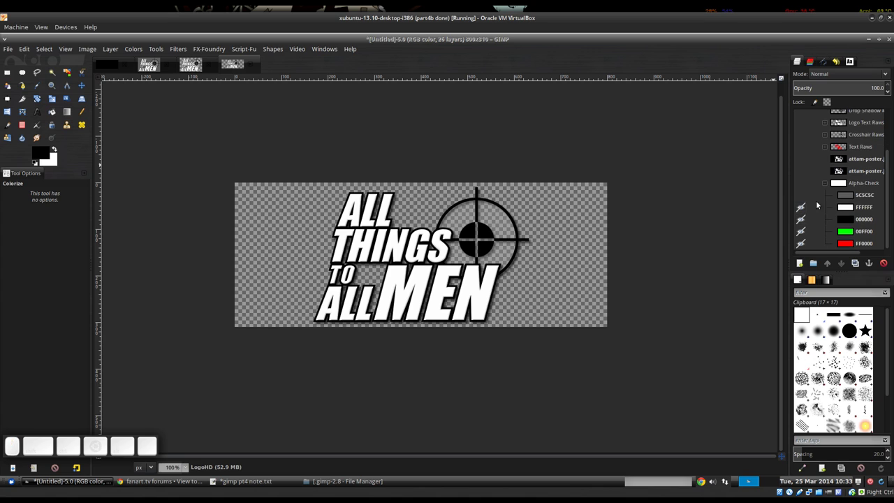
pyautogui.click(801, 182)
pyautogui.scroll(3, 819, 195)
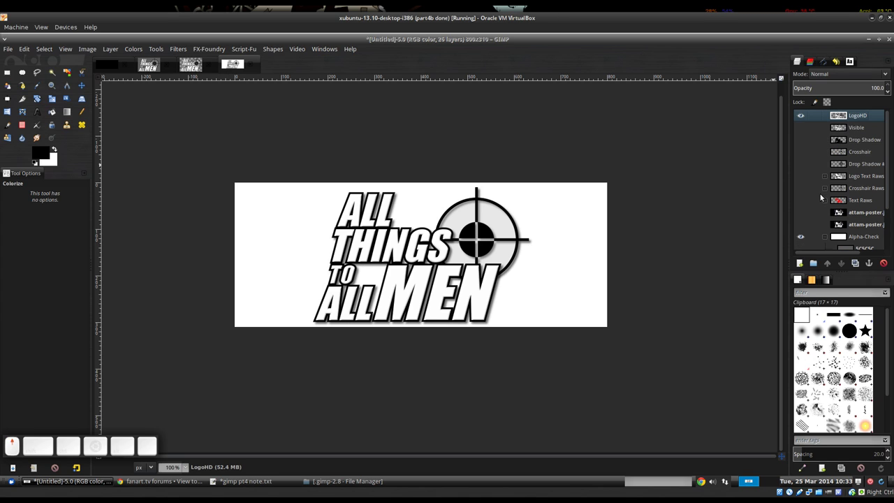
pyautogui.click(800, 237)
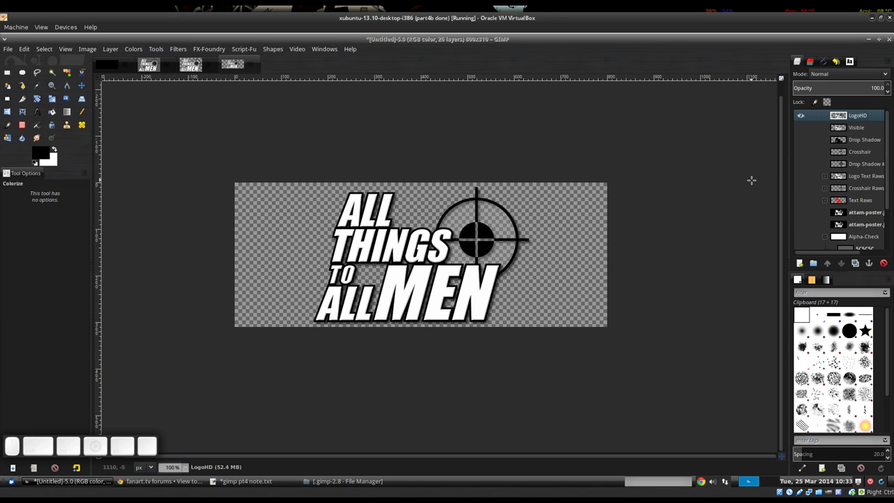
pyautogui.hotkey('ctrl', 'shift', 'e')
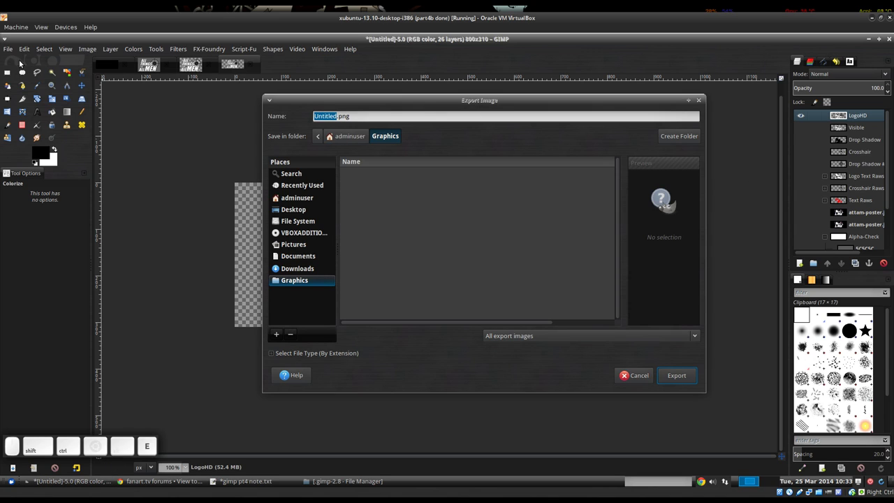
pyautogui.click(8, 50)
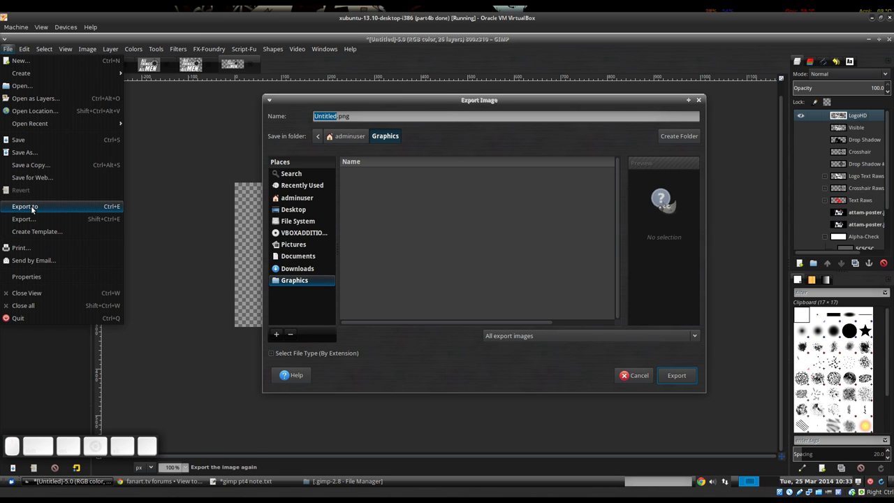
pyautogui.click(366, 38)
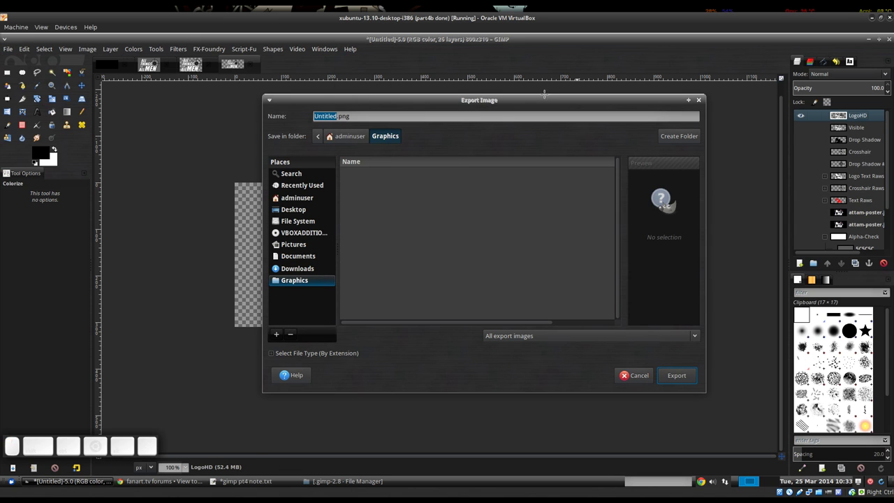
pyautogui.click(333, 116)
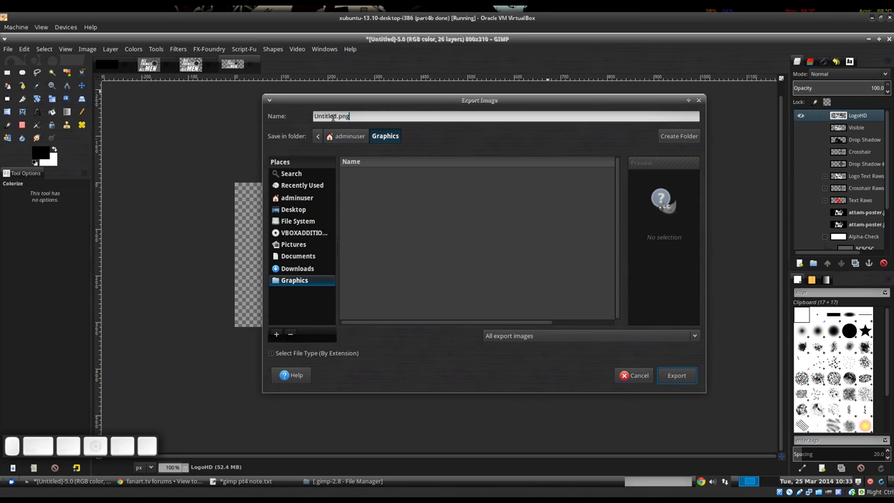
pyautogui.click(635, 376)
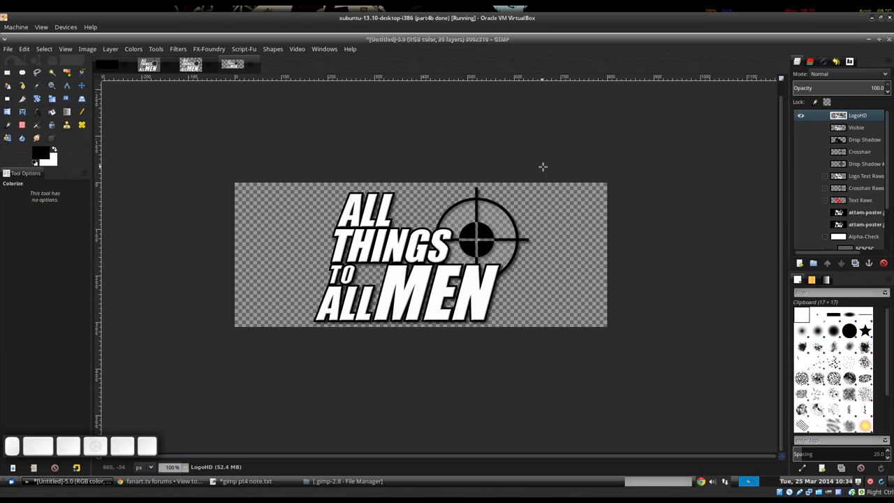
# Step: Save the image over attam-LogoHD.xcf in the Graphics folder, replacing the old file
pyautogui.press('ctrl')
pyautogui.hotkey('ctrl', 's')
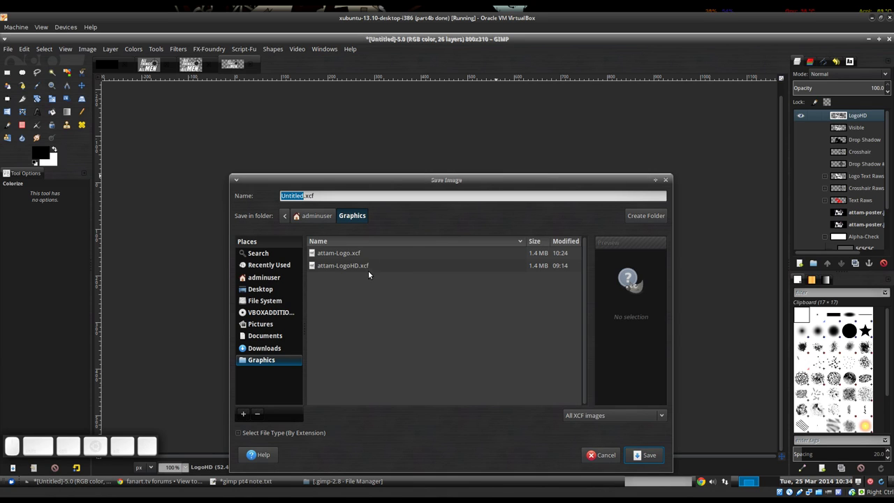
pyautogui.click(331, 254)
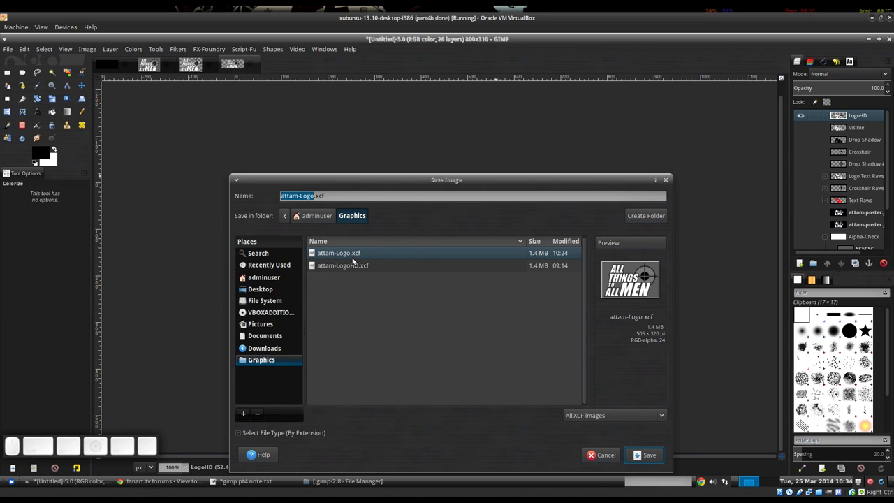
pyautogui.click(356, 266)
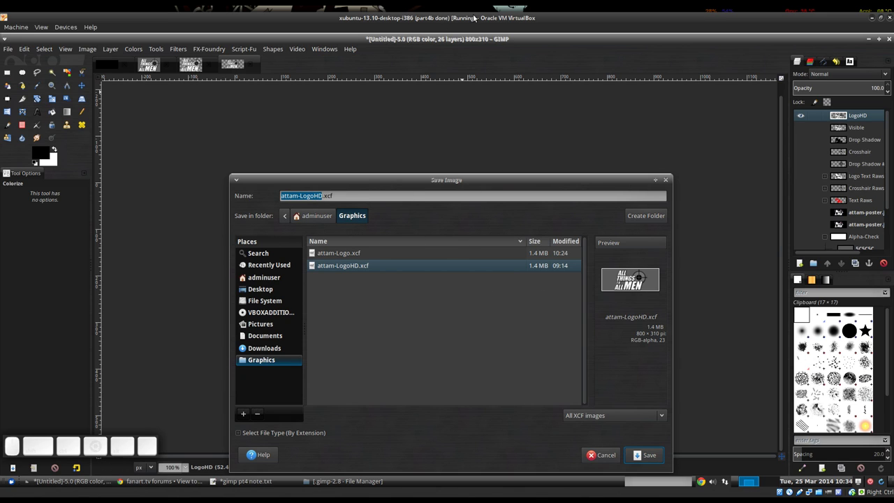
pyautogui.click(644, 456)
pyautogui.click(521, 361)
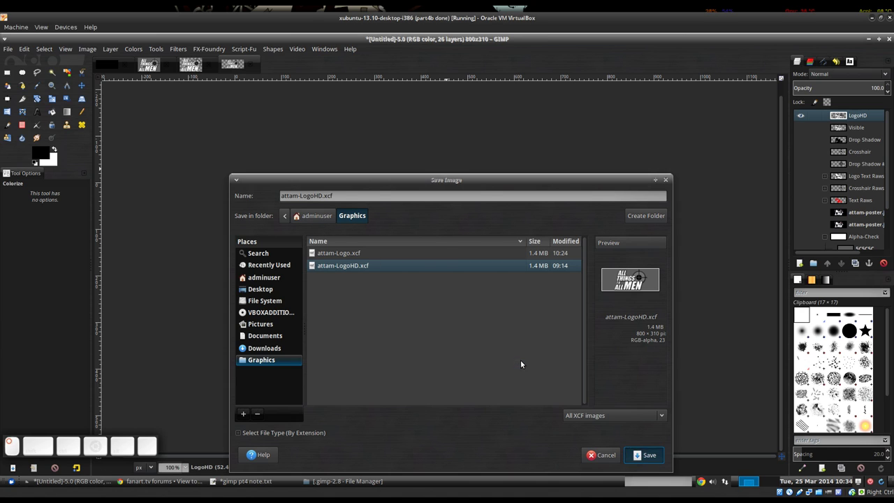
pyautogui.hotkey('ctrl', 'shift', 'e')
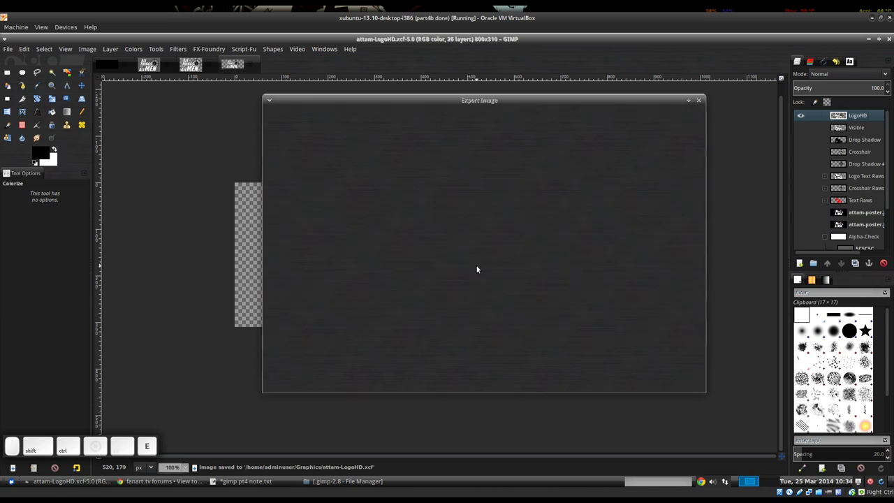
# Step: Export the logo as attam-LogoHD.png into the Graphics folder with the default PNG options
pyautogui.click(351, 116)
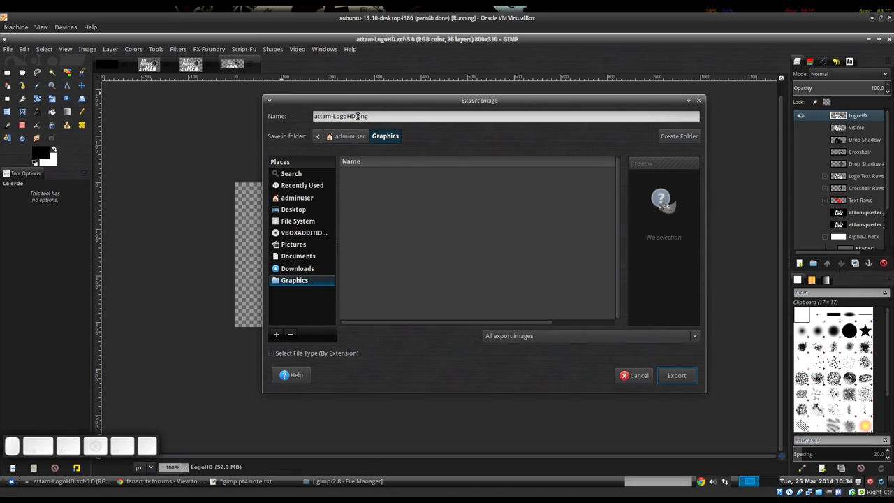
pyautogui.moveTo(357, 116); pyautogui.dragTo(378, 117)
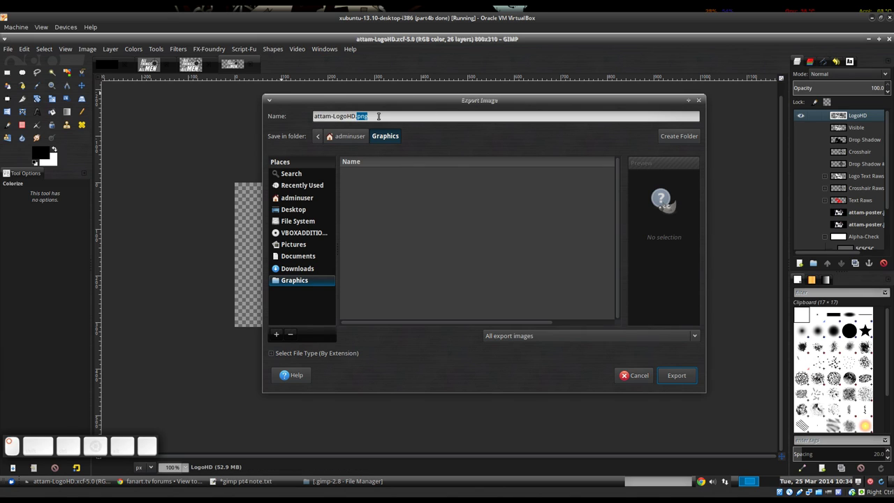
pyautogui.click(417, 202)
pyautogui.click(670, 382)
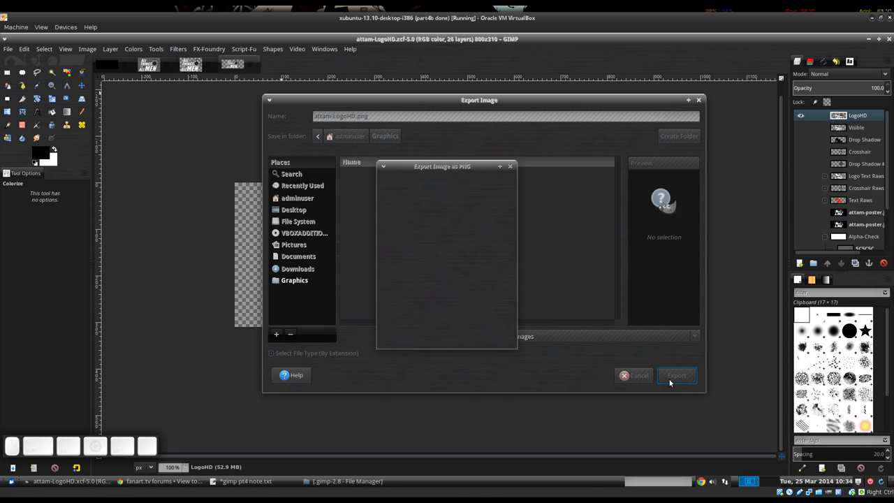
pyautogui.click(489, 334)
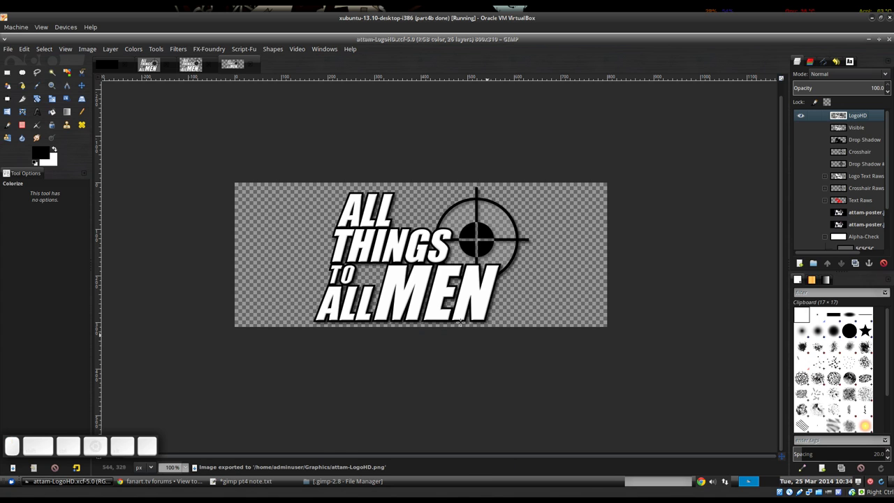
# Step: Show the Alpha-Check backdrop and preview the logo over white, black, green and red
pyautogui.scroll(-2, 809, 220)
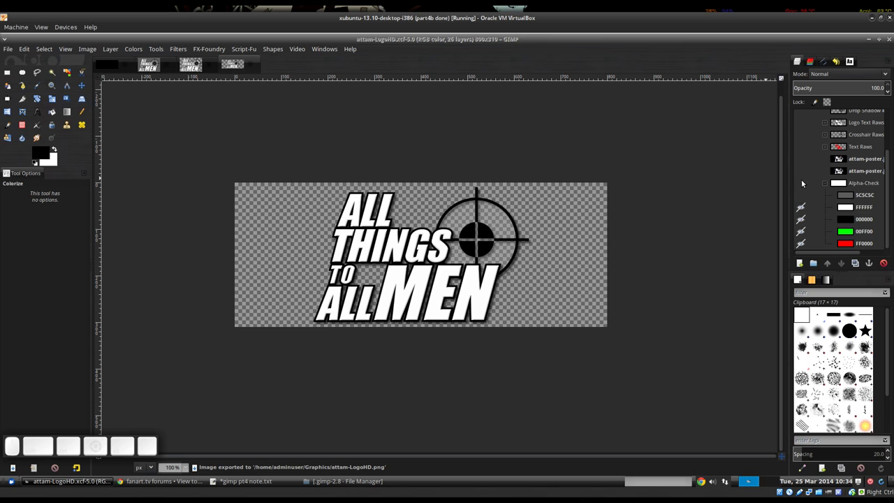
pyautogui.click(800, 183)
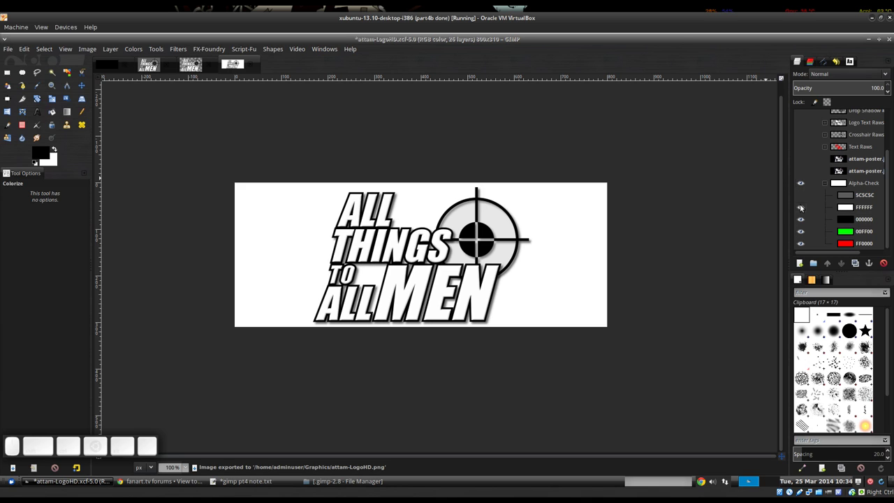
pyautogui.click(800, 207)
pyautogui.click(800, 221)
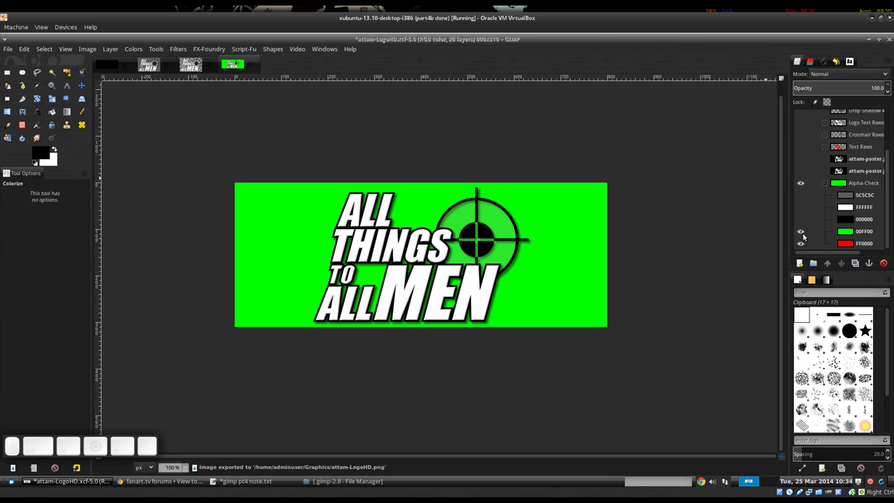
pyautogui.click(802, 232)
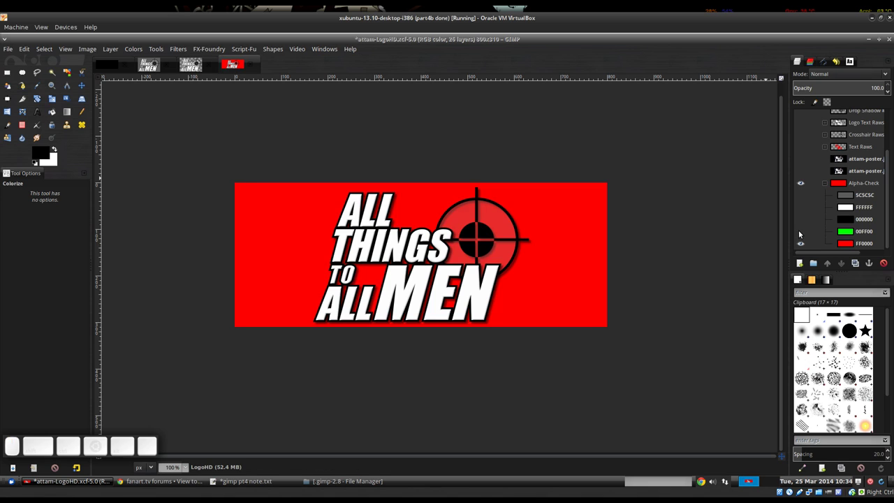
# Step: Restore the green, black and white layers, show grey 5C5C5C, and collapse Alpha-Check
pyautogui.click(799, 230)
pyautogui.click(800, 220)
pyautogui.click(800, 208)
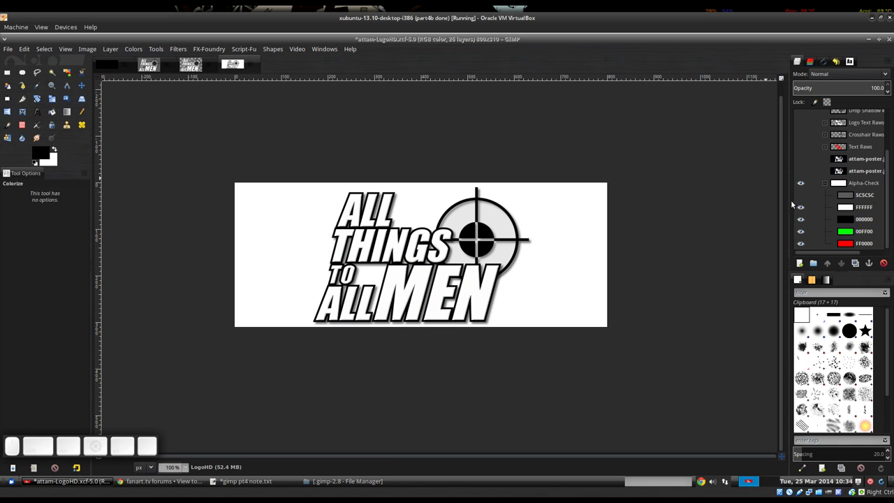
pyautogui.click(800, 195)
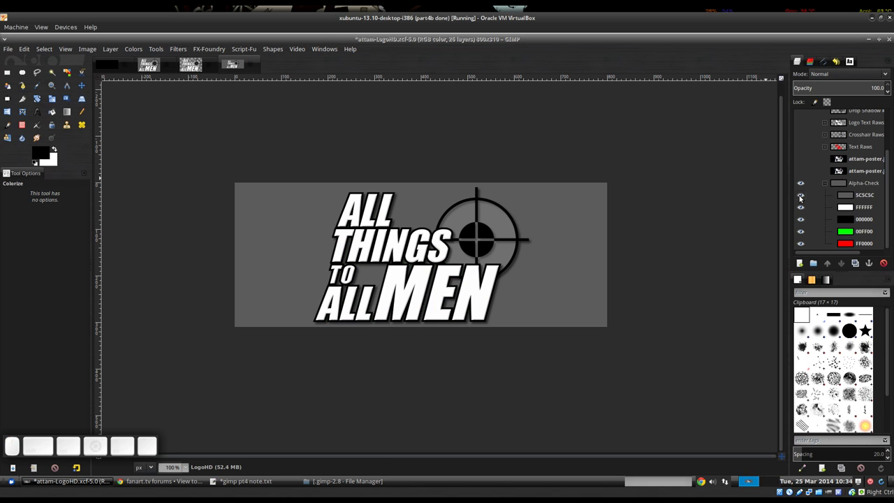
pyautogui.click(824, 183)
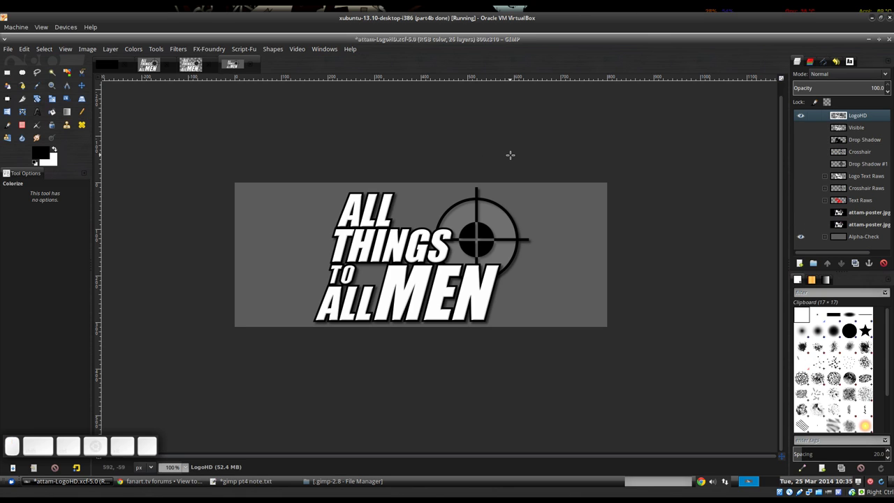
# Step: Shift the logo view down slightly, then bring up the file manager on the Screencasts videos folder
pyautogui.moveTo(515, 163); pyautogui.dragTo(524, 184)
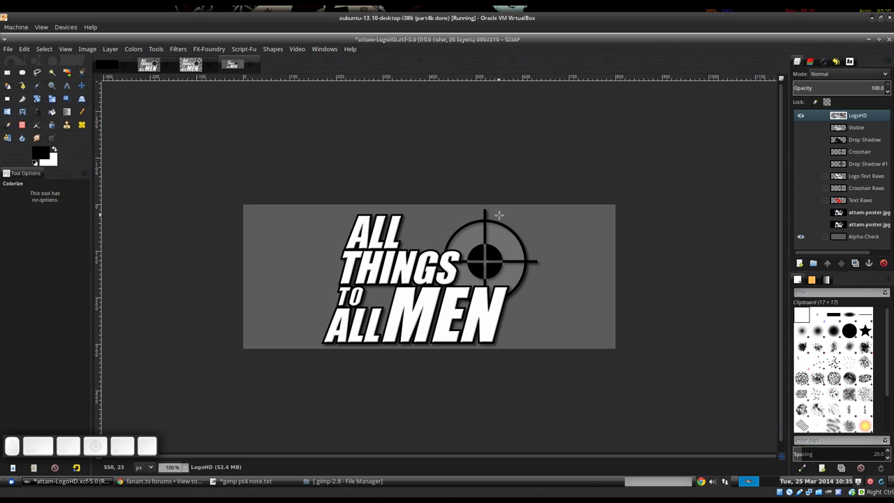
pyautogui.moveTo(499, 215); pyautogui.dragTo(498, 225)
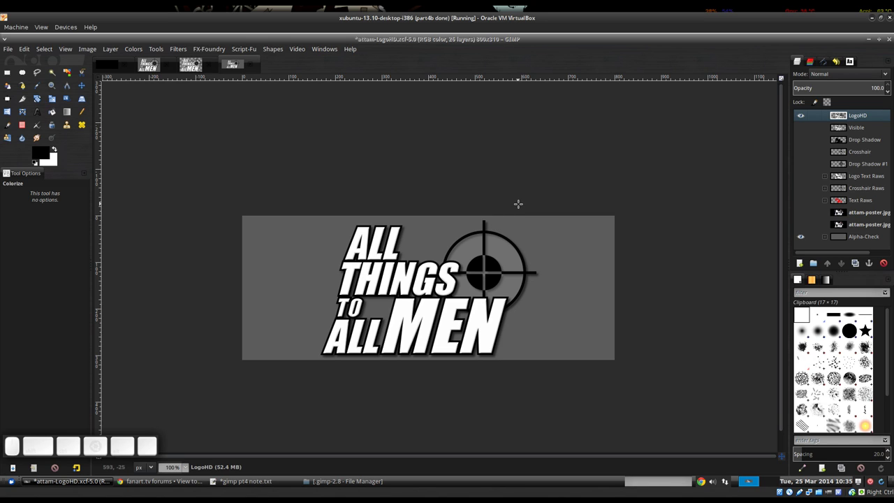
pyautogui.scroll(-1, 528, 258)
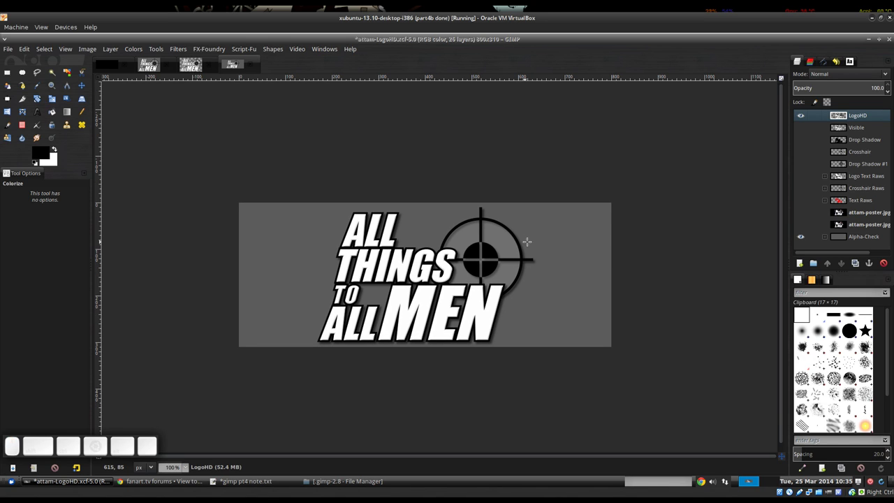
pyautogui.scroll(1, 529, 242)
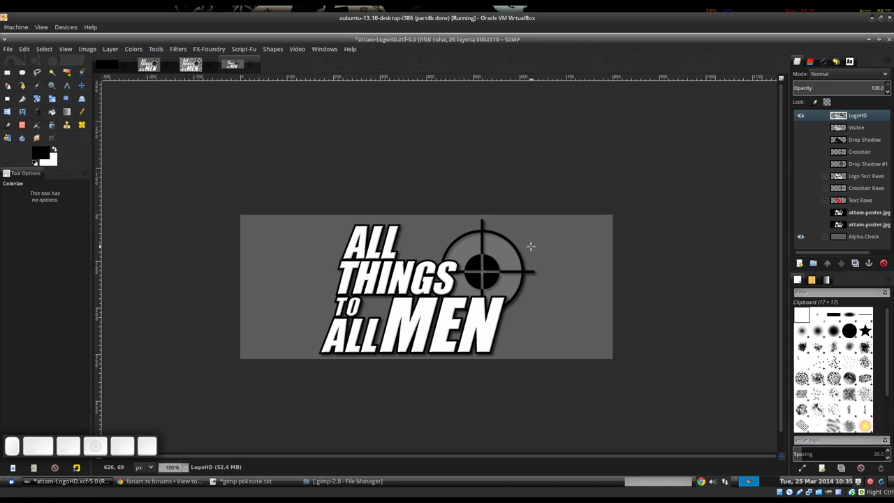
pyautogui.click(9, 440)
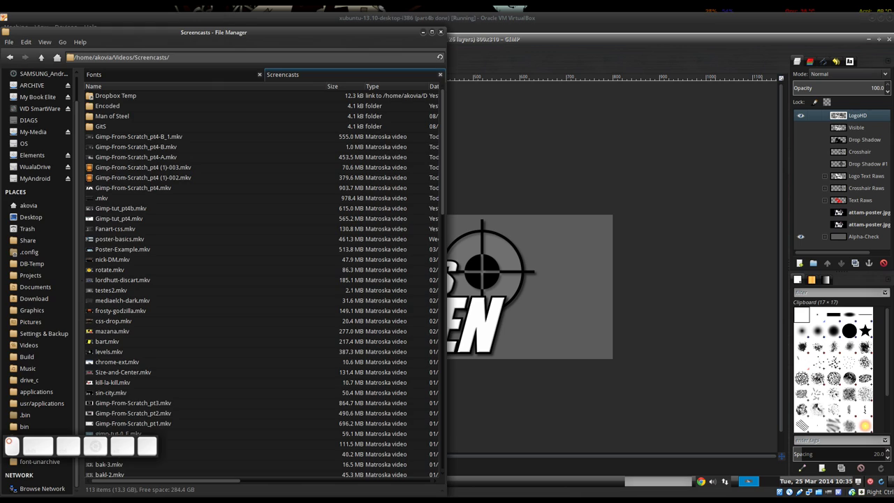